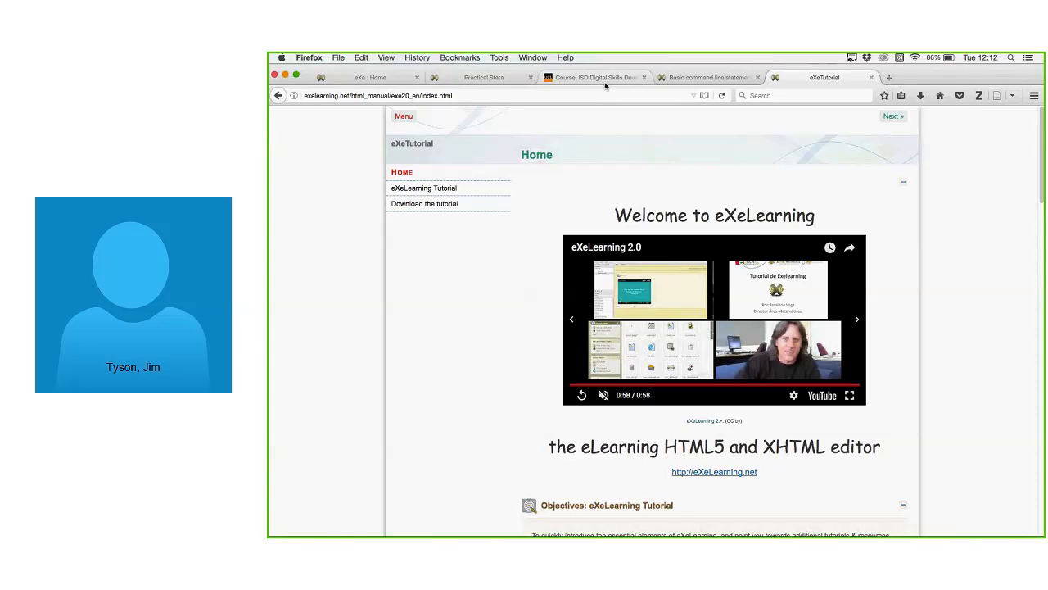
Bring the R course tab forward and open the 'R: a first course' introduction page.
left_click(665, 78)
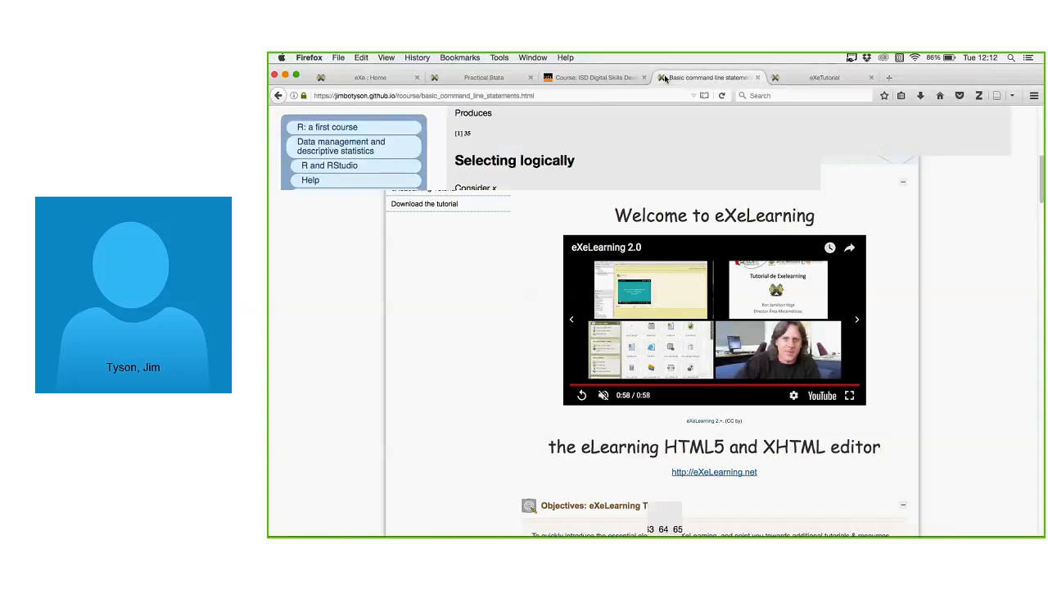
scroll(523, 156, "up", 5)
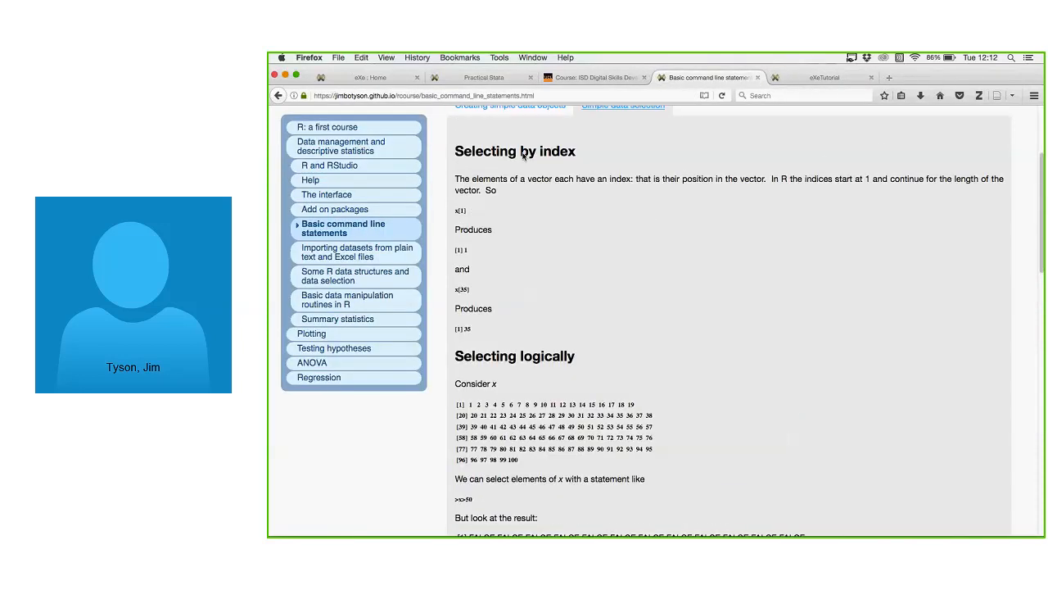
scroll(523, 155, "up", 4)
left_click(361, 130)
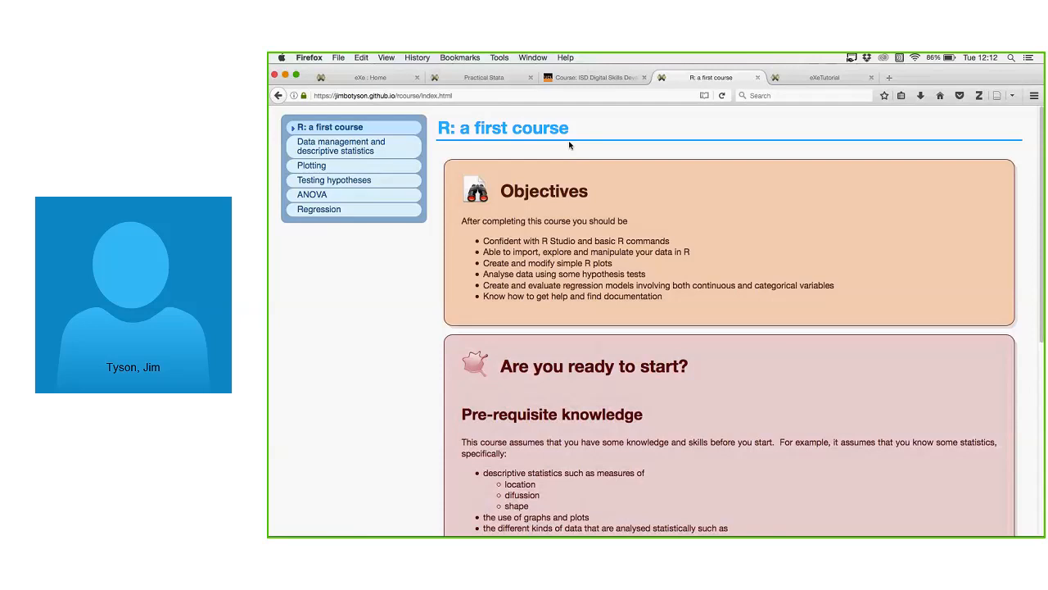
Scroll through the introduction, step to the next topic, and come back to the introduction.
scroll(648, 240, "down", 1)
scroll(649, 240, "down", 5)
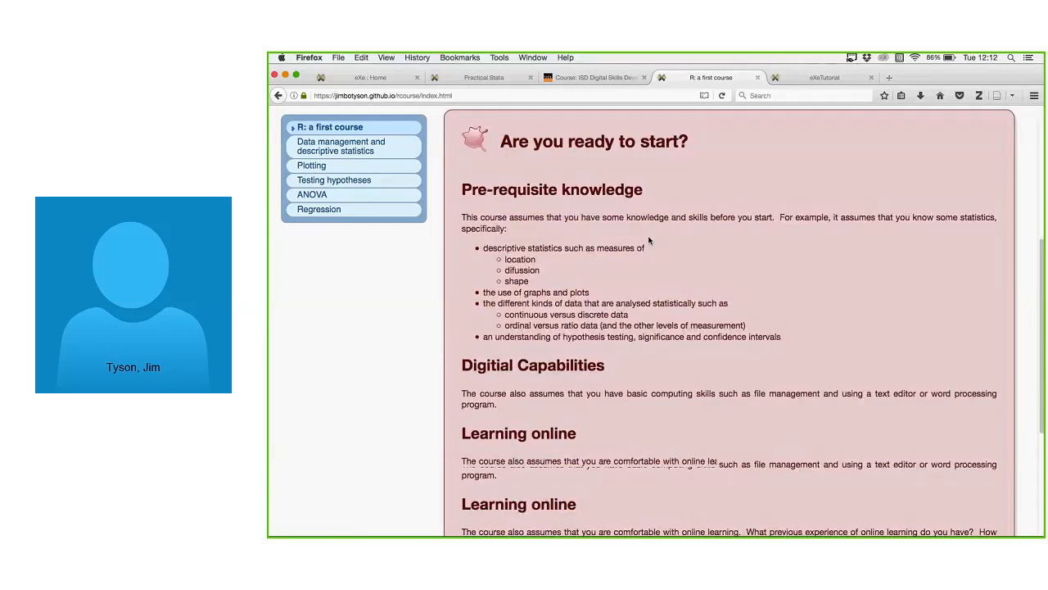
scroll(656, 245, "up", 5)
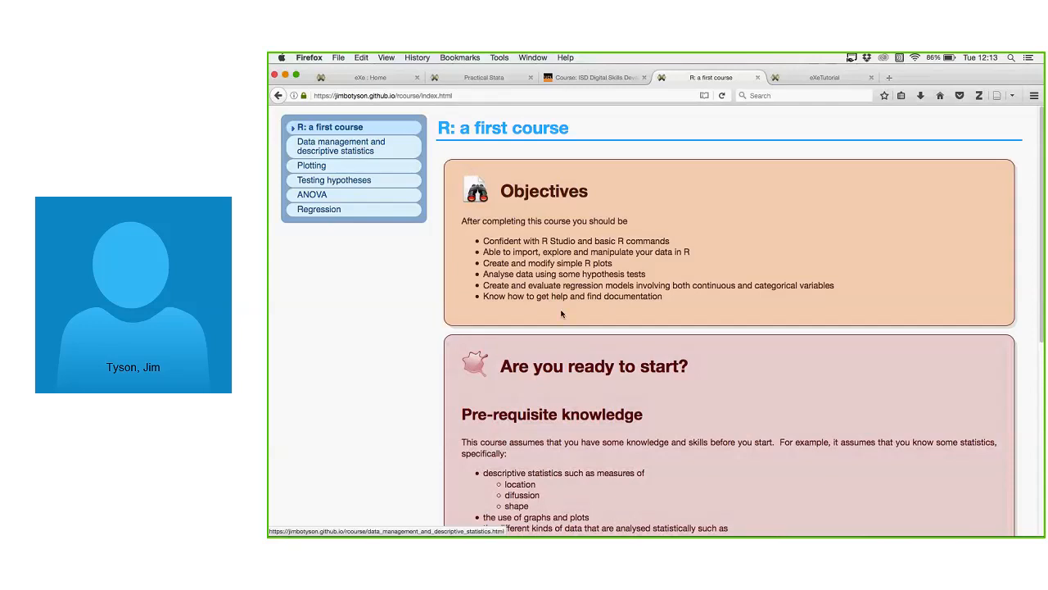
scroll(703, 292, "down", 2)
scroll(702, 312, "down", 5)
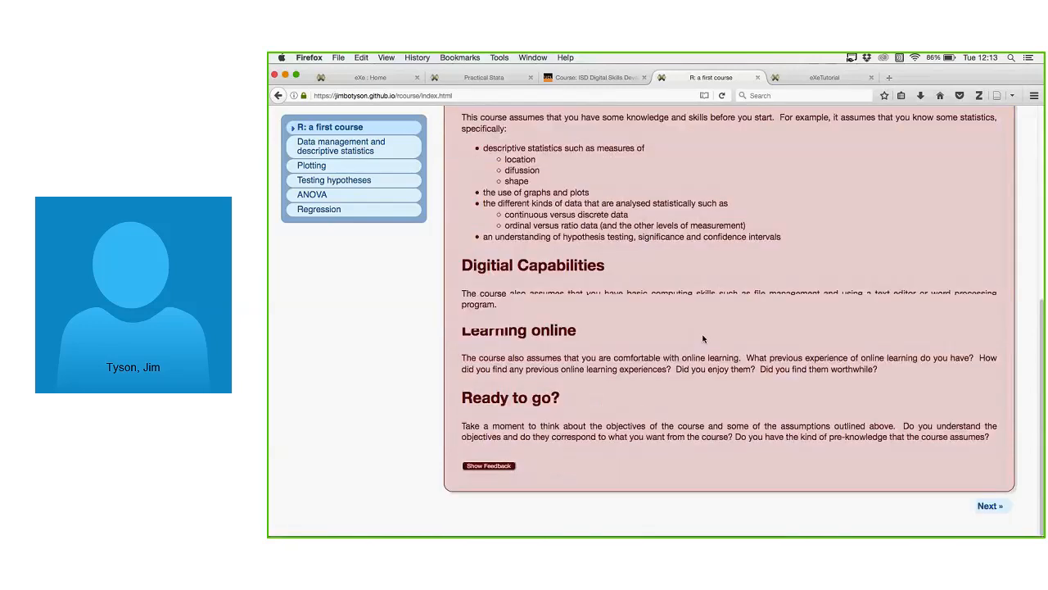
scroll(702, 338, "up", 7)
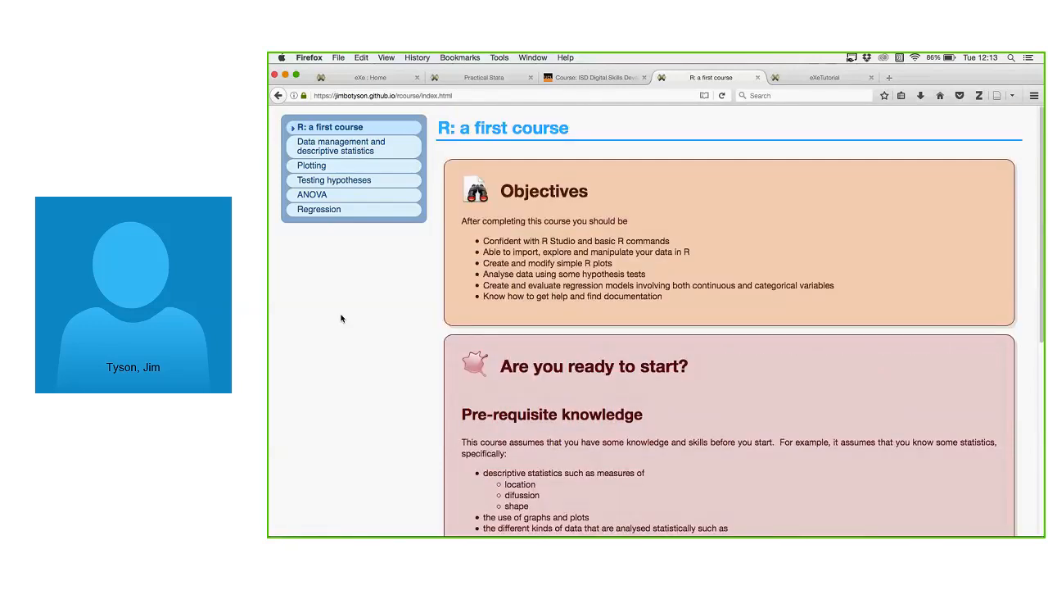
scroll(680, 279, "down", 4)
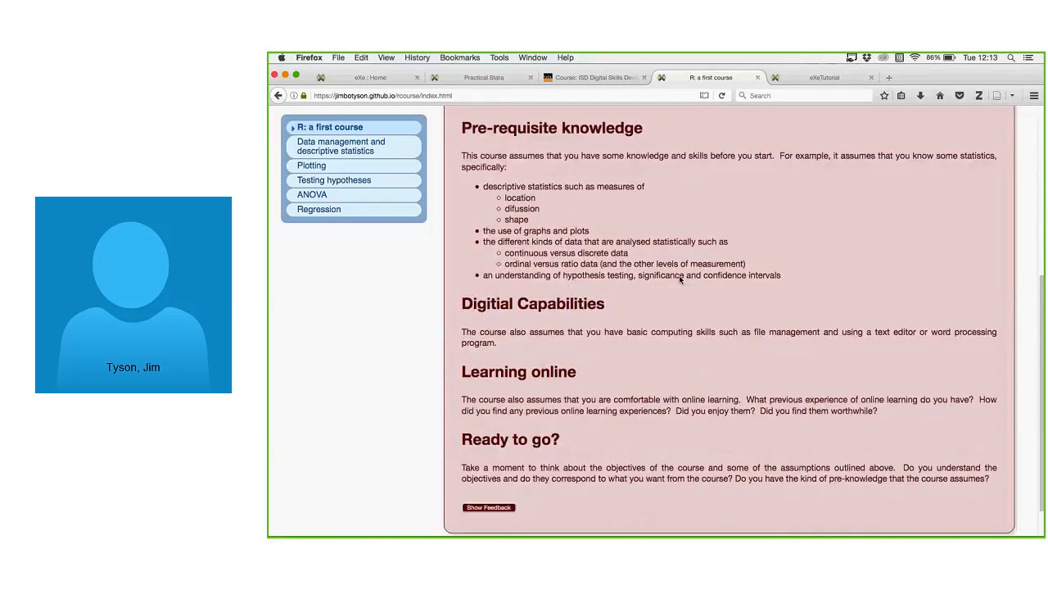
scroll(680, 278, "down", 1)
left_click(991, 506)
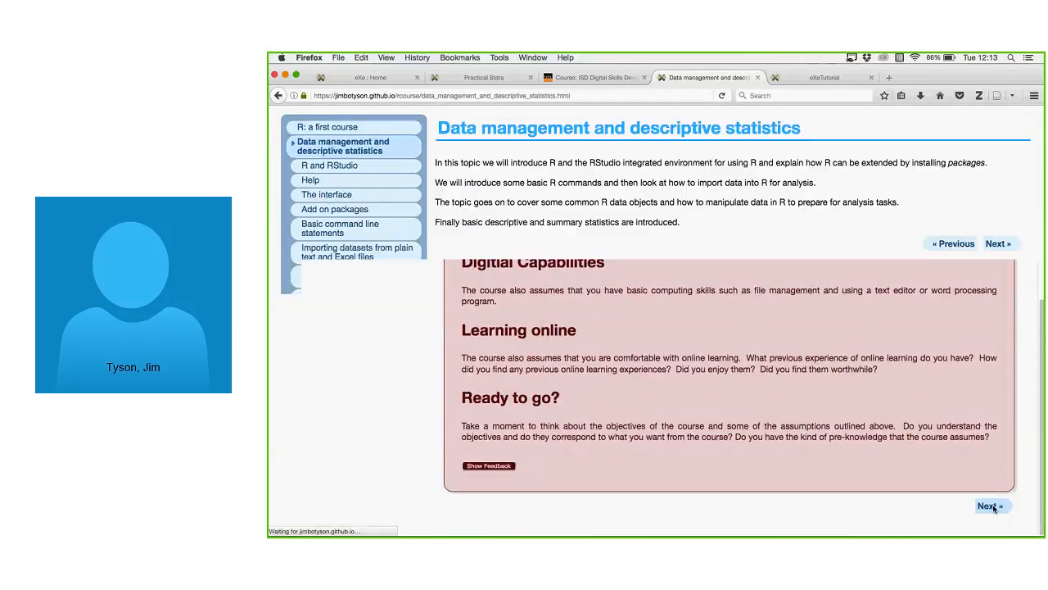
left_click(954, 243)
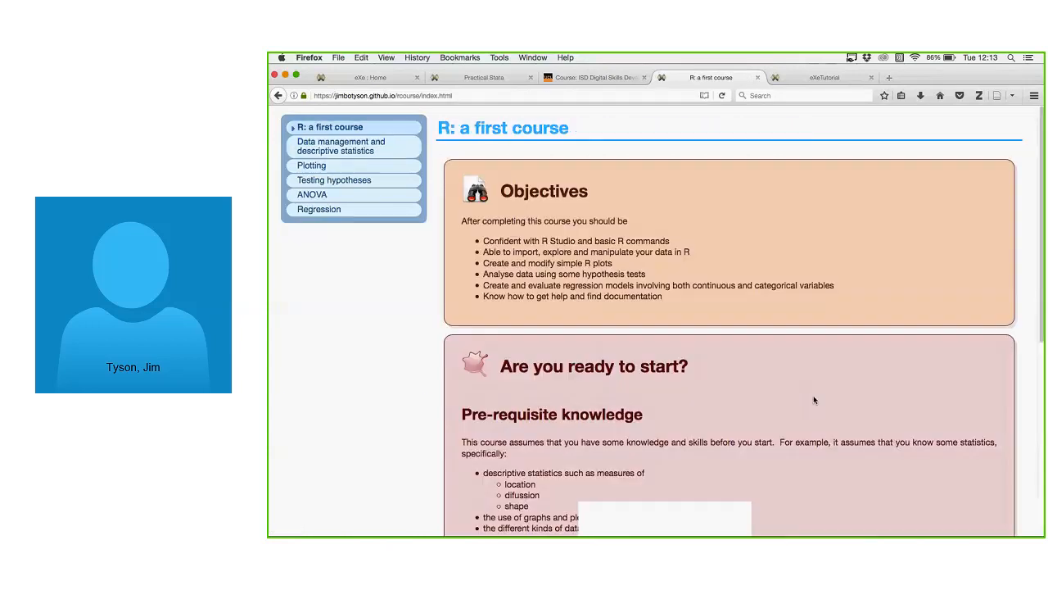
Highlight and read the Objectives text on the introduction page.
scroll(668, 214, "down", 1)
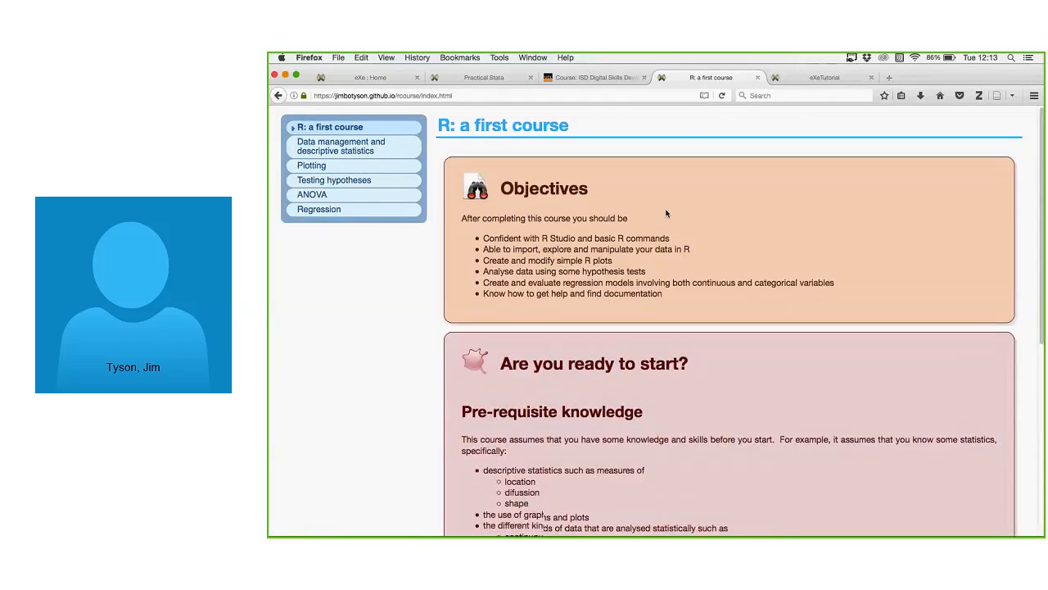
scroll(666, 213, "up", 1)
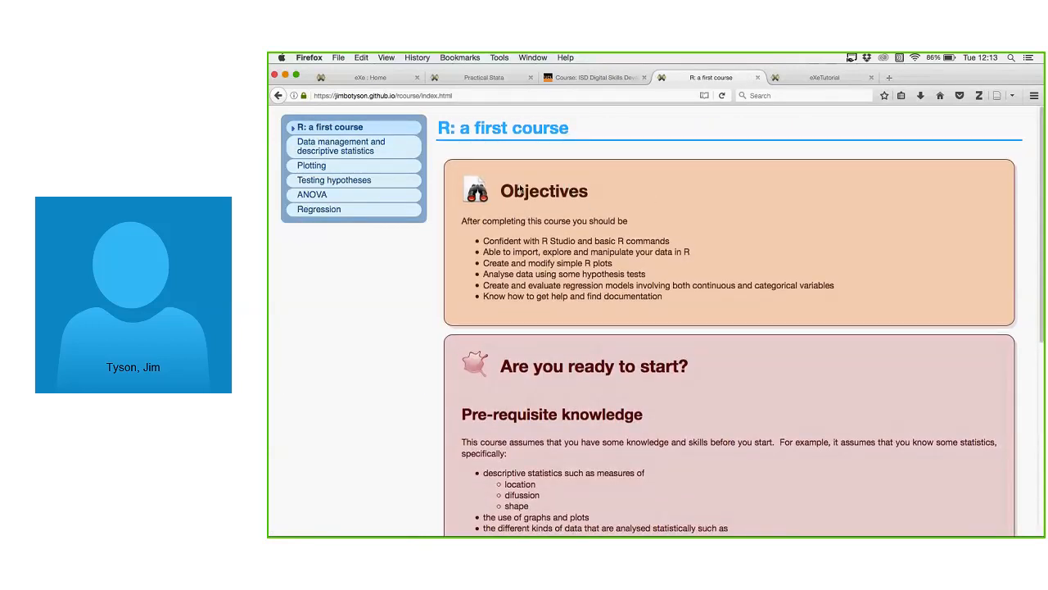
left_click_drag(504, 191, 628, 262)
left_click(628, 262)
scroll(702, 308, "down", 1)
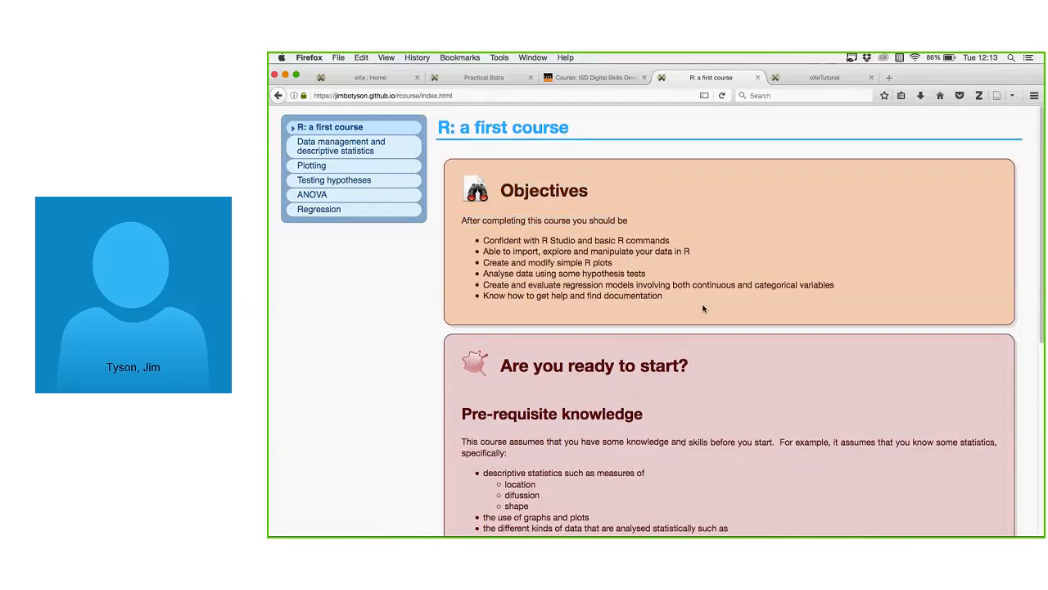
scroll(703, 308, "down", 5)
scroll(715, 306, "up", 1)
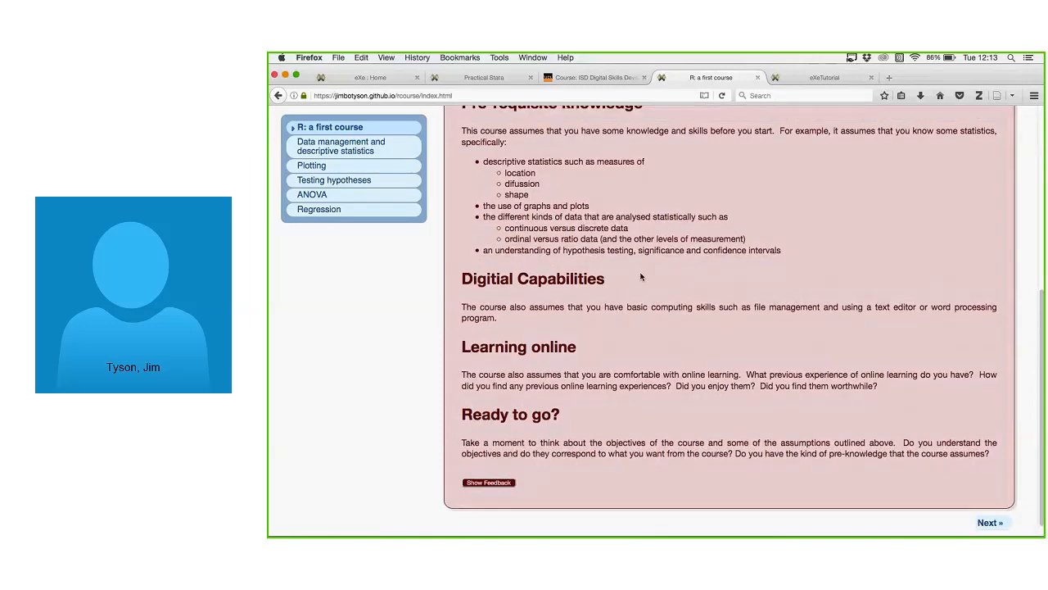
left_click_drag(642, 277, 748, 400)
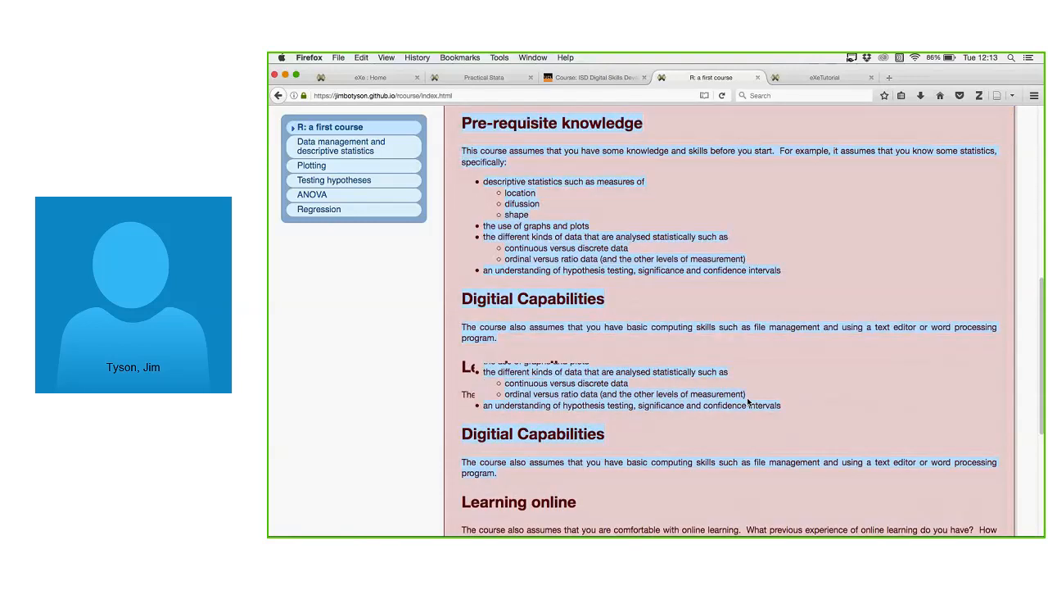
scroll(761, 390, "up", 5)
left_click(761, 390)
scroll(761, 389, "down", 5)
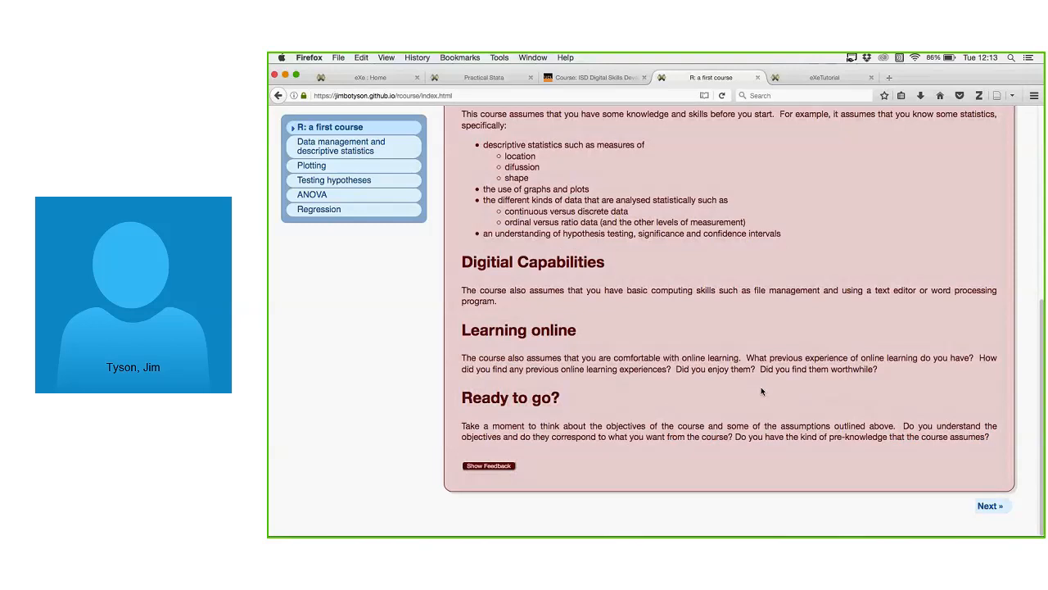
scroll(761, 390, "up", 1)
scroll(492, 470, "down", 1)
Reveal the Being prepared feedback under Ready to go? and read through it.
left_click(489, 466)
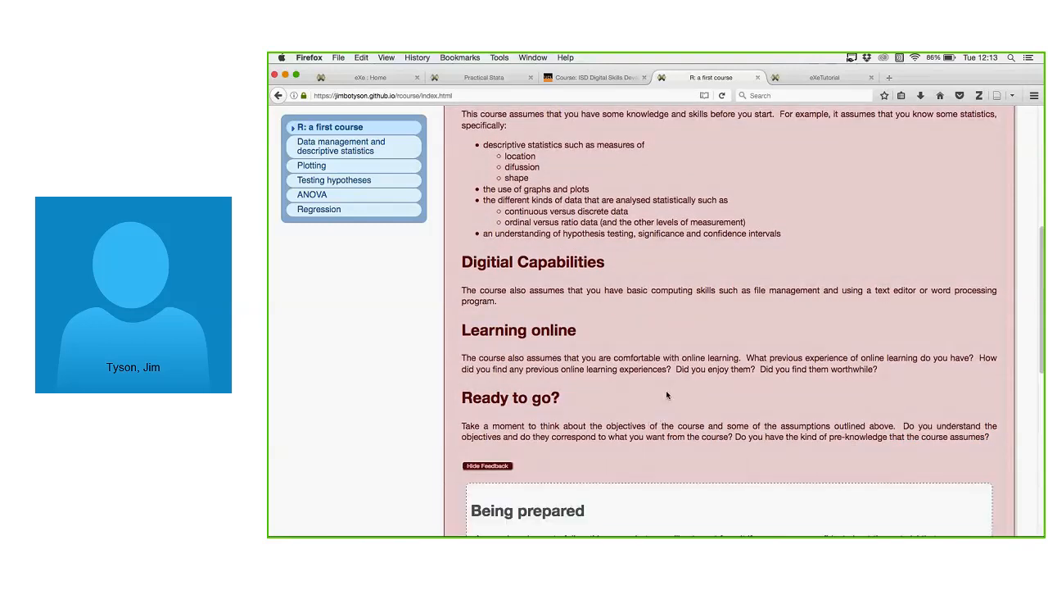
scroll(671, 394, "down", 10)
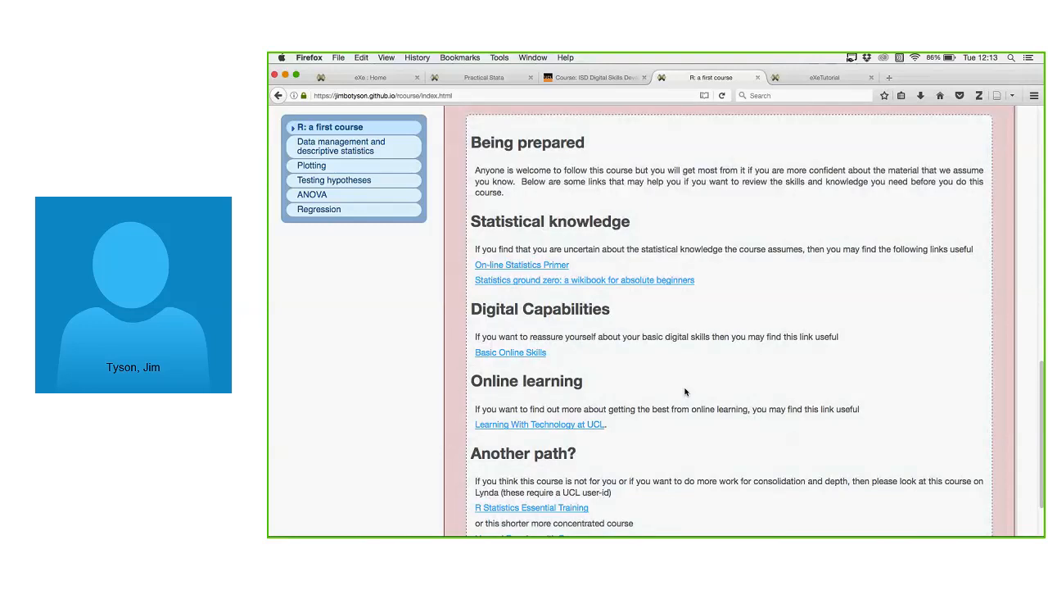
scroll(686, 391, "up", 1)
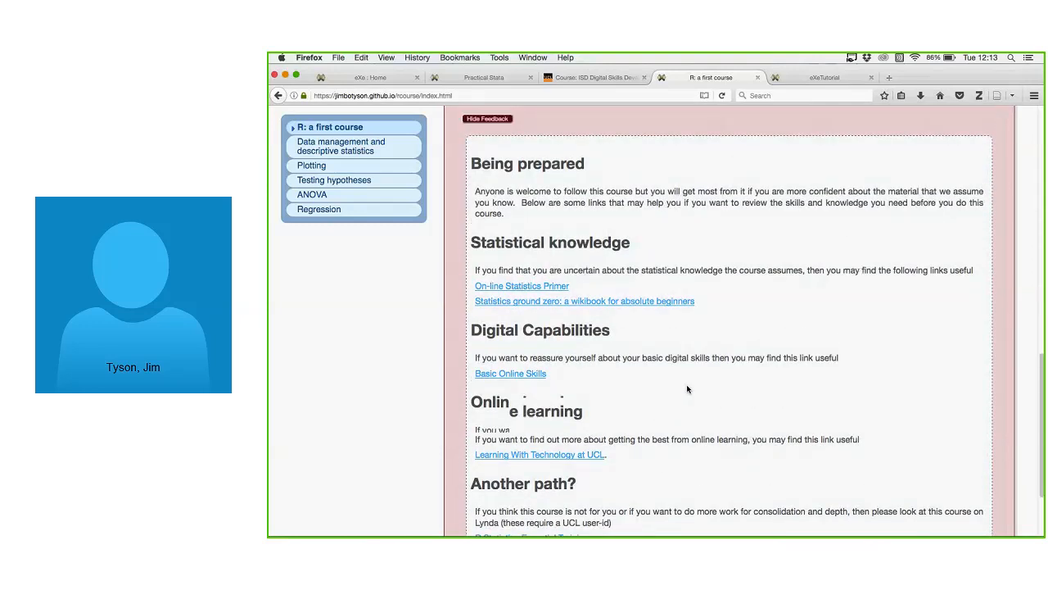
scroll(687, 389, "down", 3)
scroll(688, 389, "up", 1)
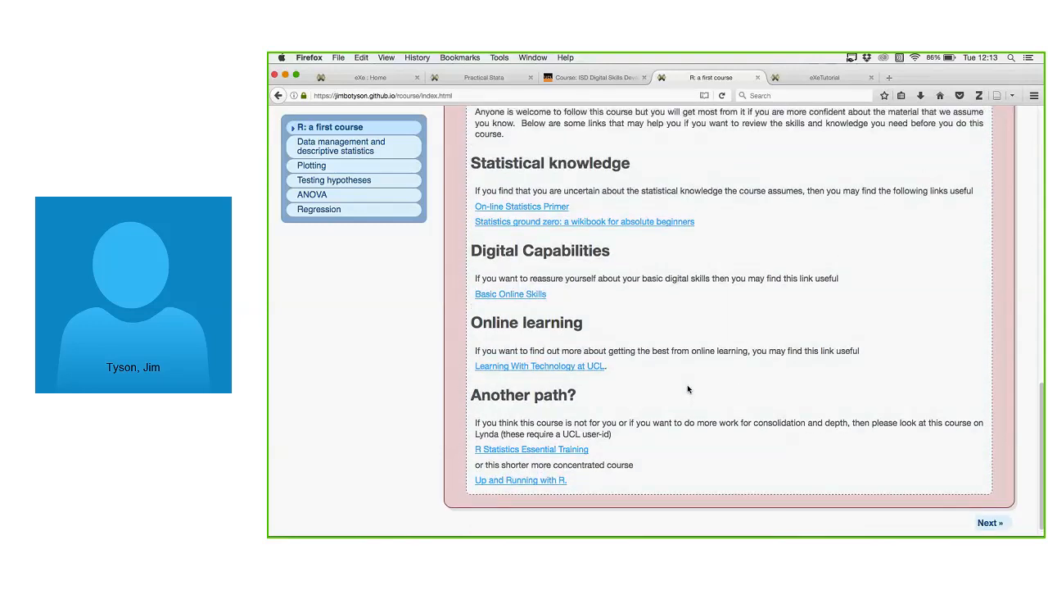
scroll(688, 389, "up", 3)
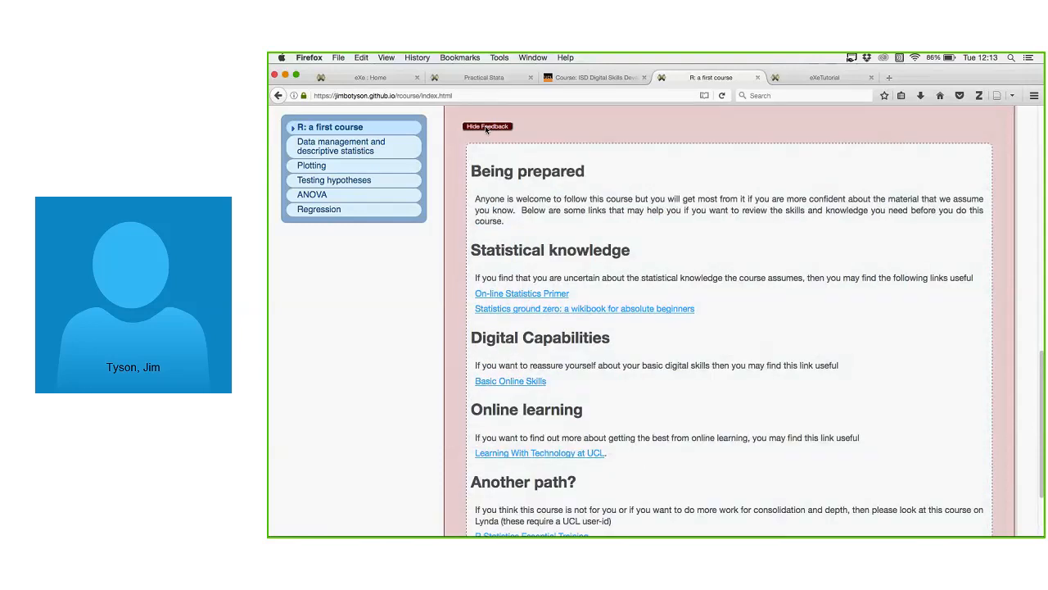
Hide and reshow the Being prepared feedback, then advance to Data management and descriptive statistics.
left_click(487, 127)
left_click(488, 465)
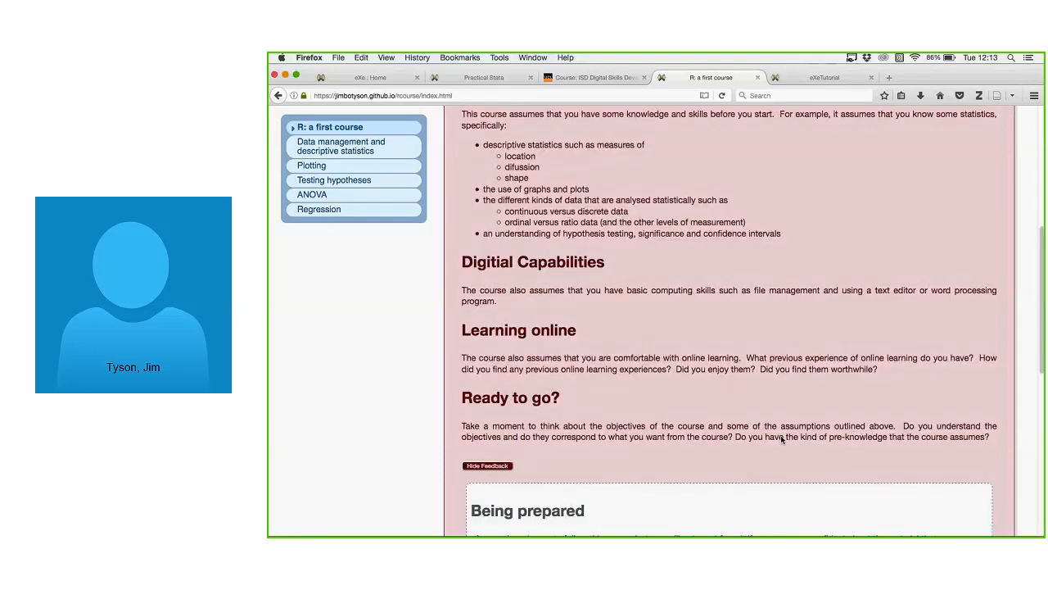
scroll(949, 393, "down", 1)
scroll(949, 393, "down", 5)
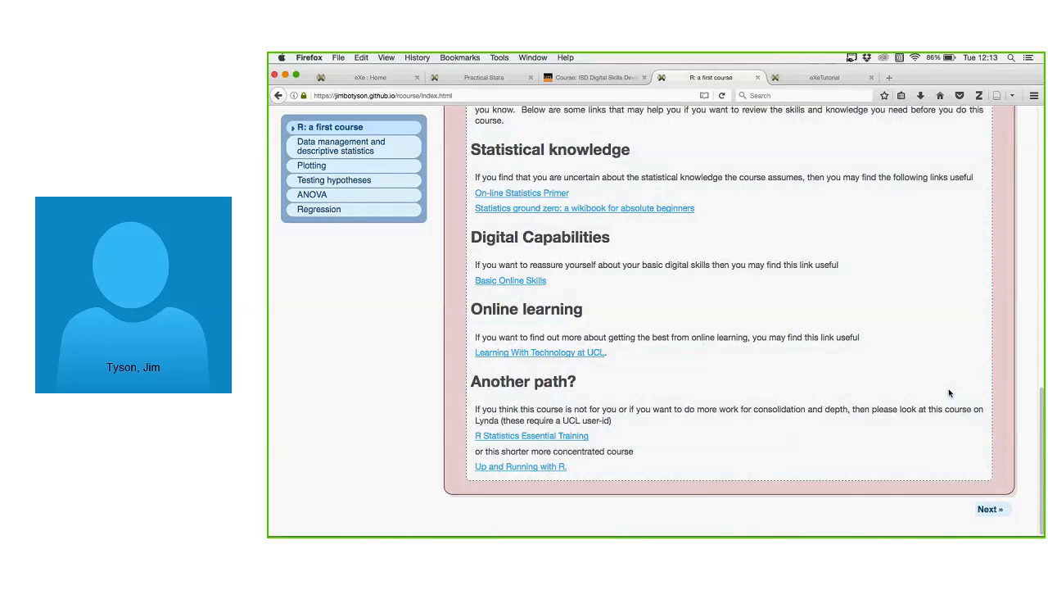
left_click(997, 506)
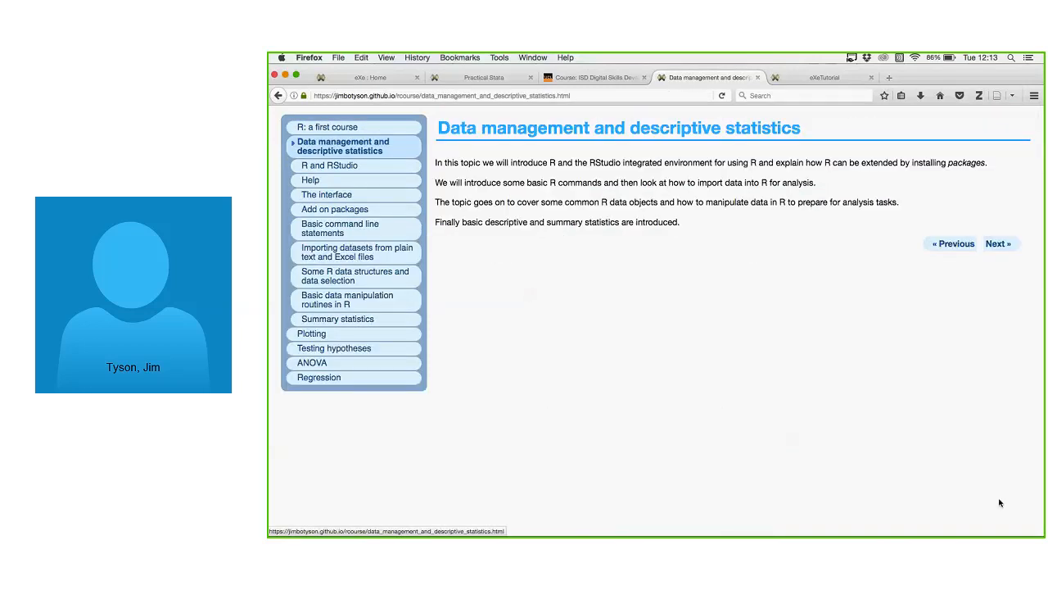
Advance through R and RStudio and Help to Pop Quiz!, briefly viewing the recommended blog entry.
left_click(996, 244)
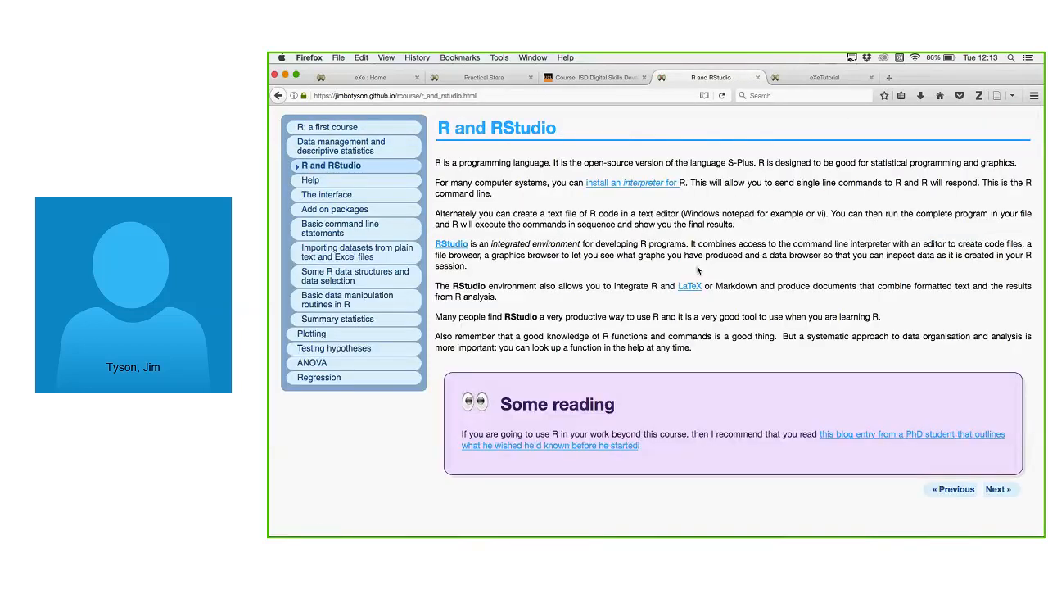
left_click(946, 433)
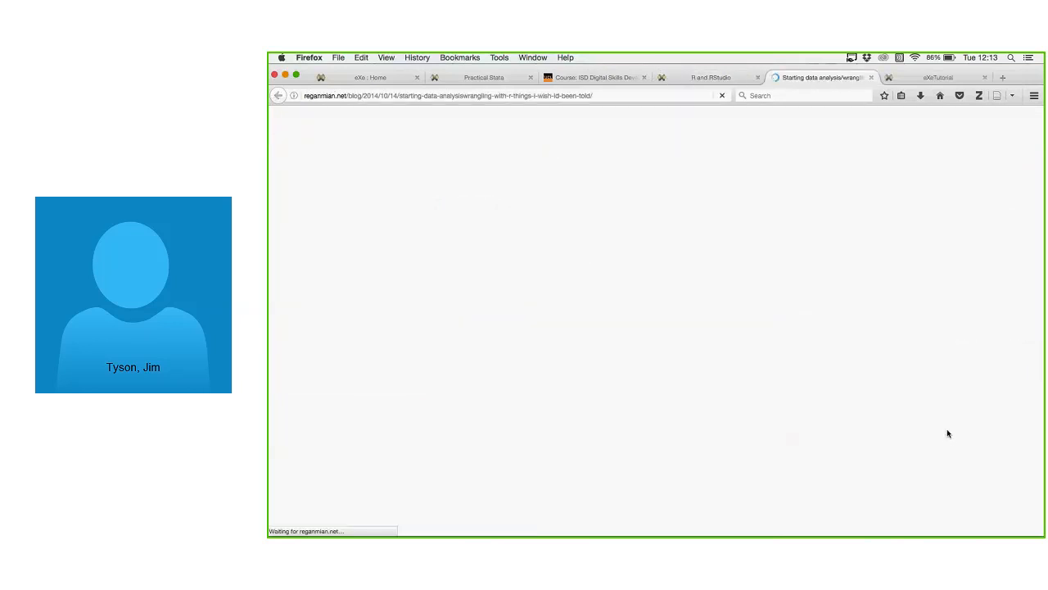
middle_click(806, 80)
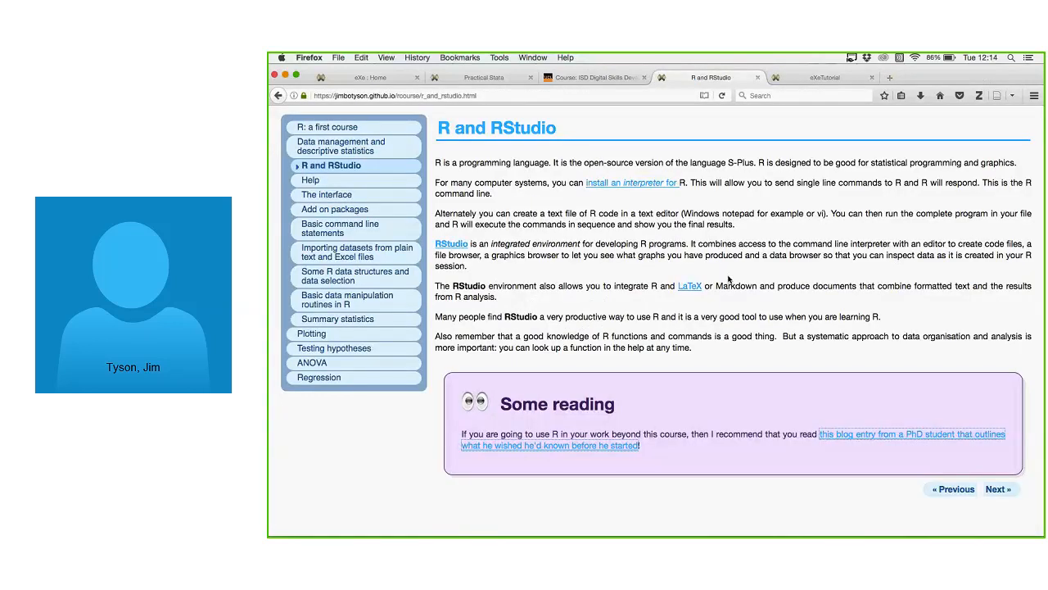
left_click(998, 489)
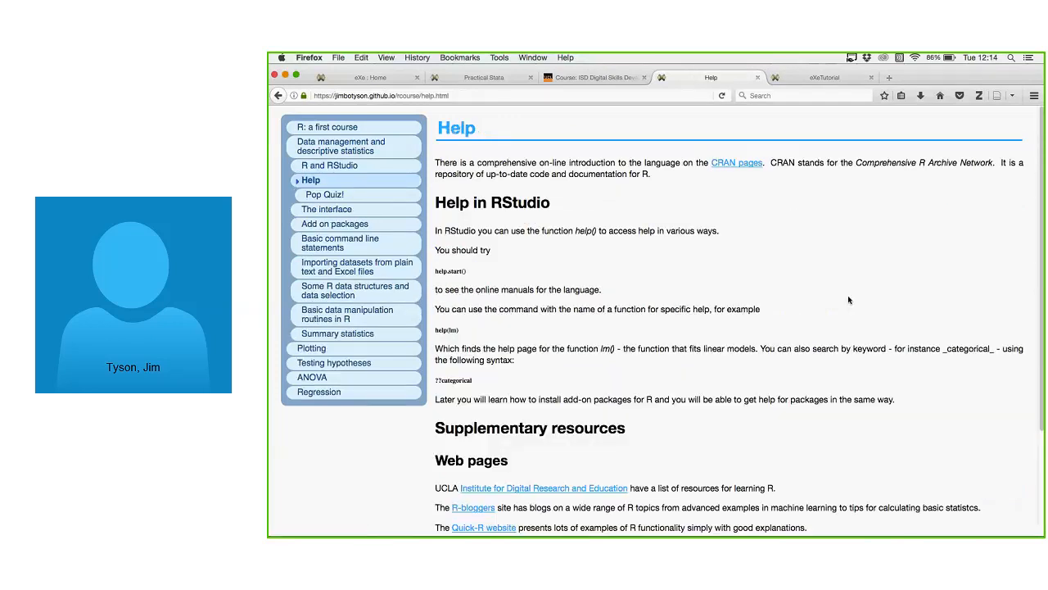
scroll(848, 300, "down", 3)
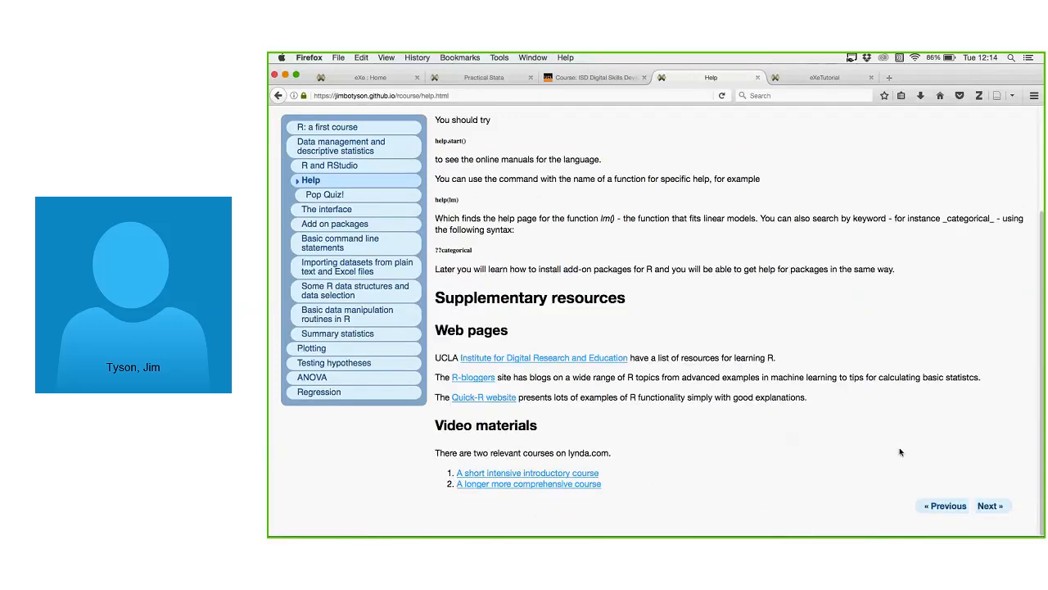
left_click(990, 506)
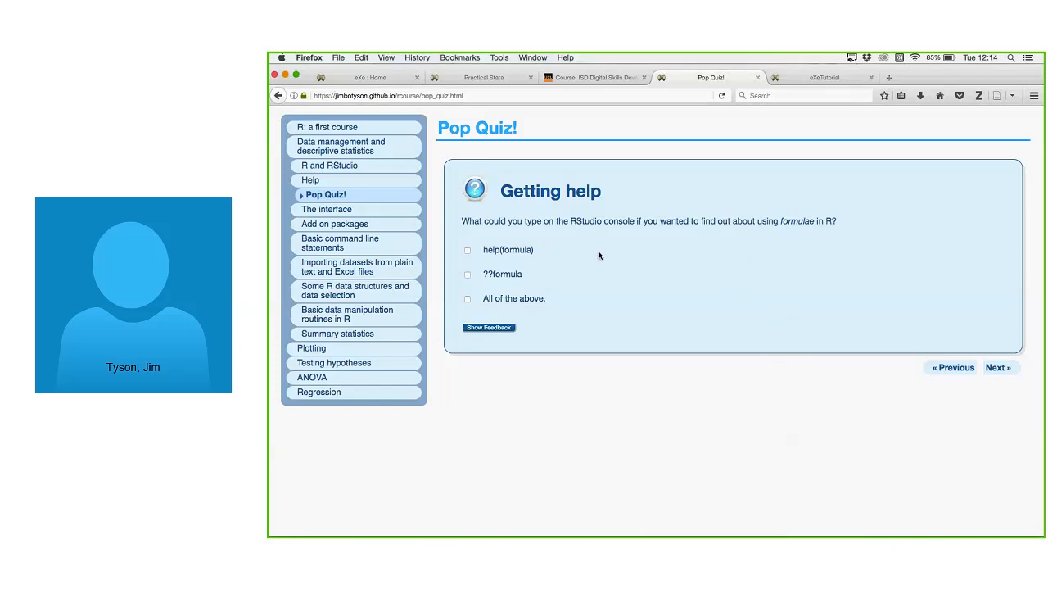
Answer the Getting help quiz with help(formula), check the feedback, and advance to The interface.
left_click(468, 250)
left_click(496, 331)
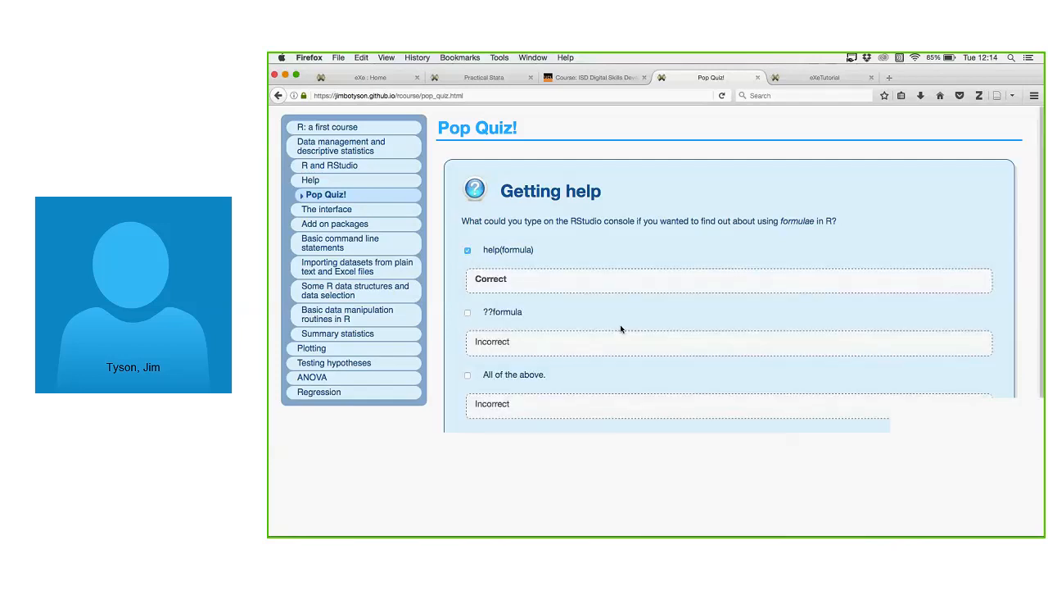
scroll(631, 360, "down", 1)
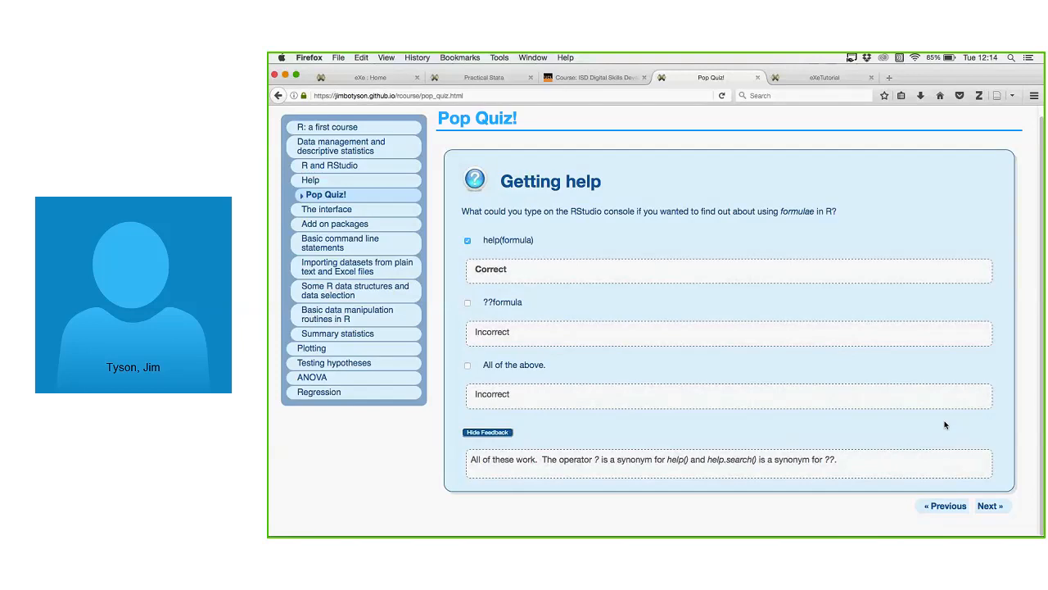
left_click(989, 505)
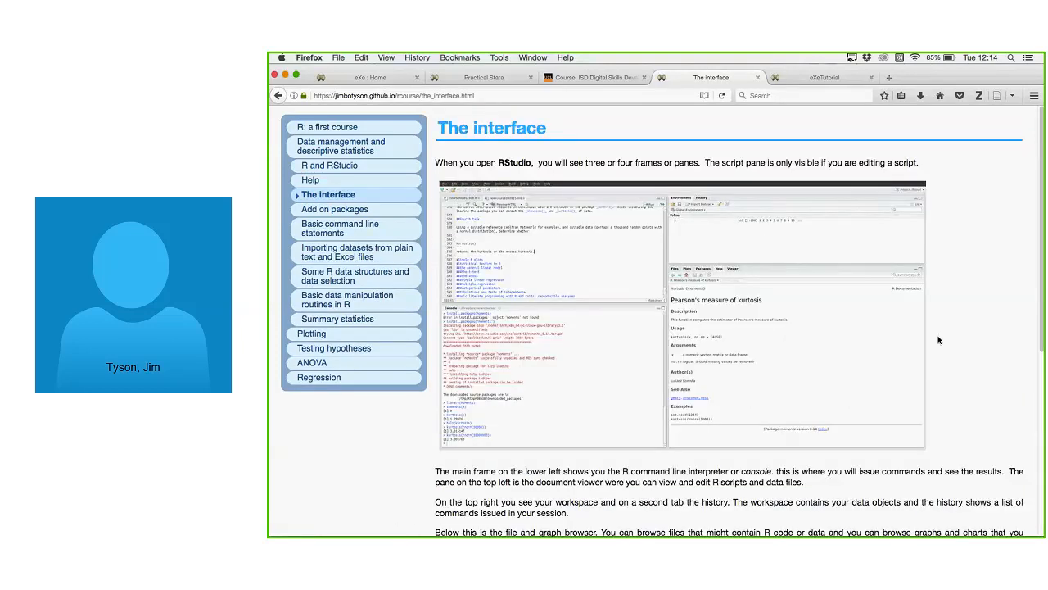
Reveal, collapse and reopen the Interface Quiz feedback on The interface page.
scroll(940, 344, "down", 3)
scroll(943, 354, "down", 9)
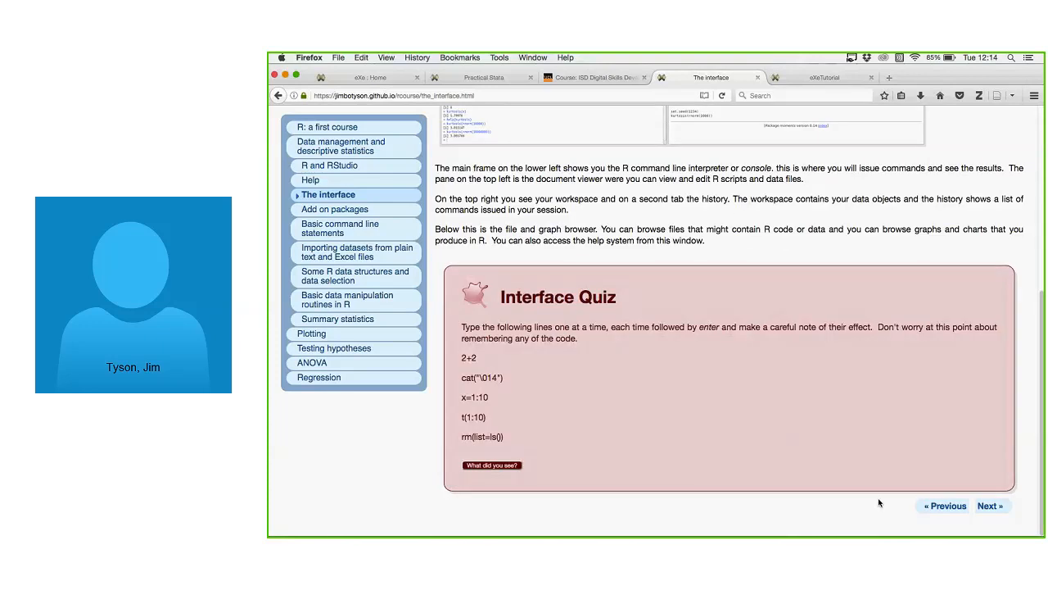
left_click(491, 465)
scroll(654, 397, "down", 2)
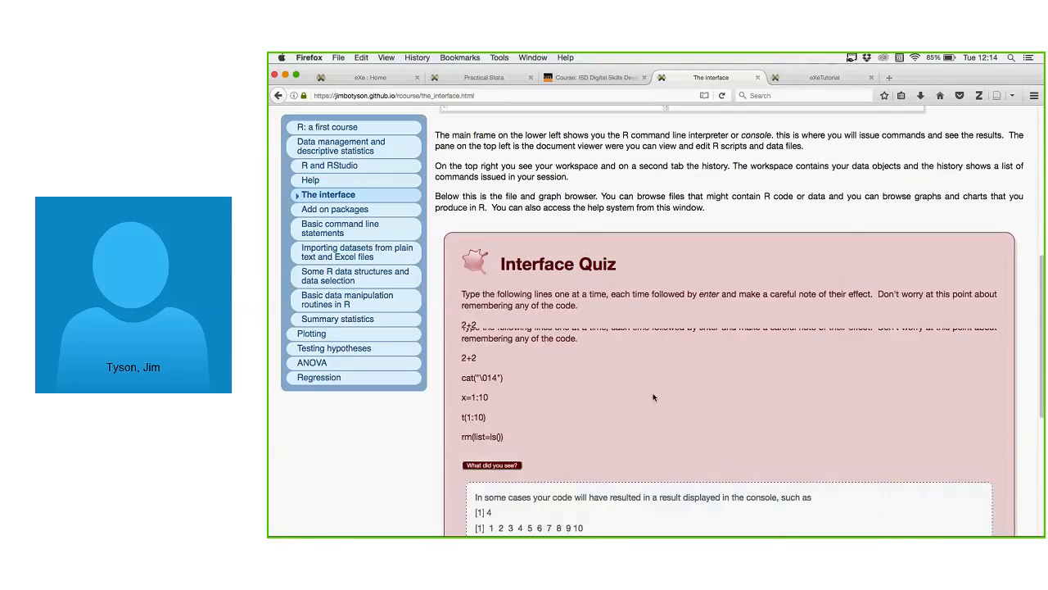
scroll(653, 398, "down", 10)
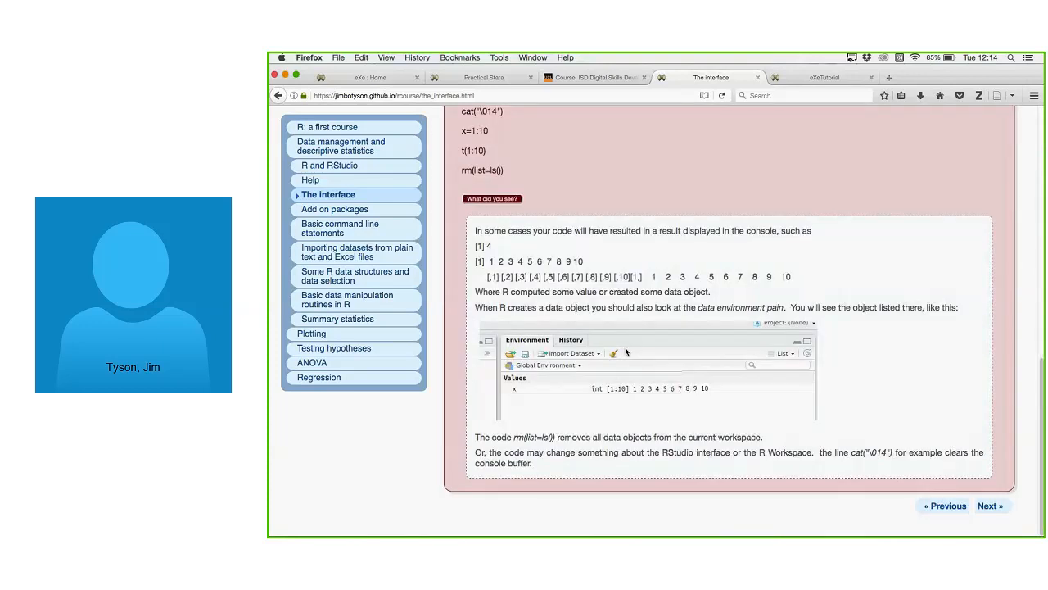
scroll(625, 352, "up", 8)
scroll(625, 328, "up", 15)
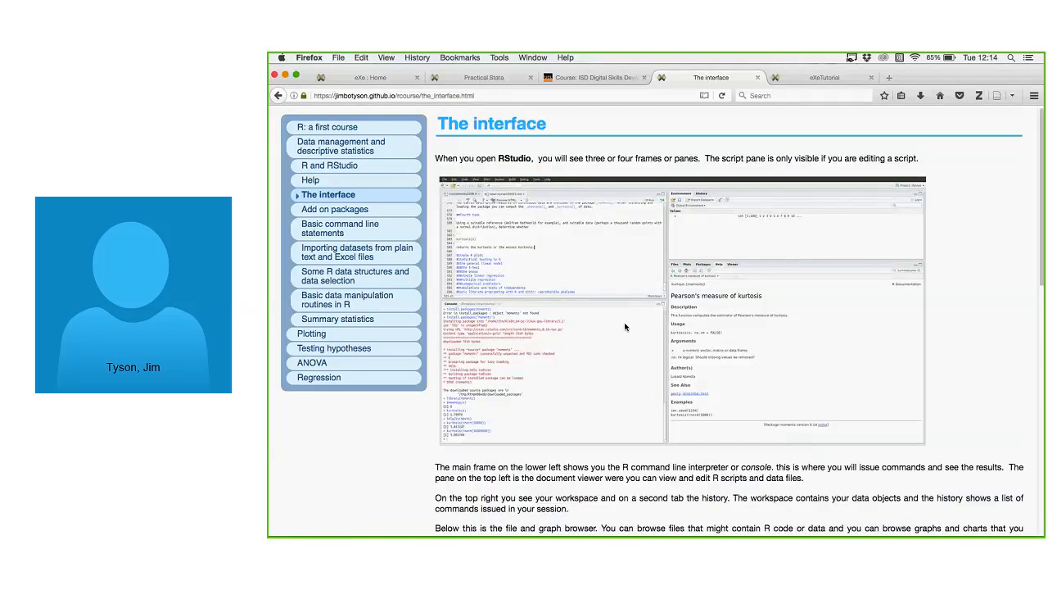
scroll(625, 327, "down", 15)
left_click(491, 353)
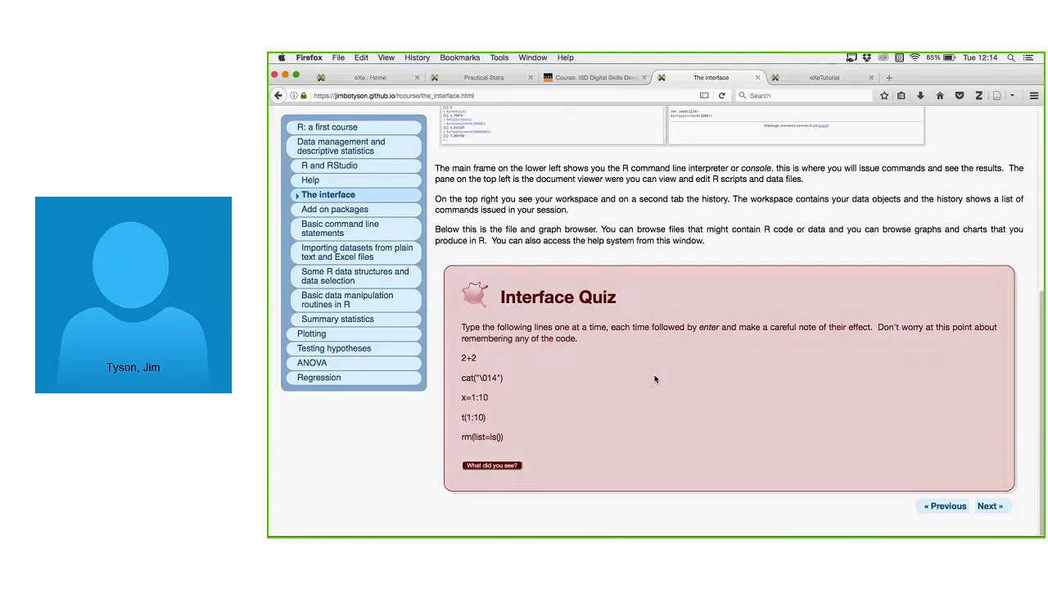
left_click(492, 465)
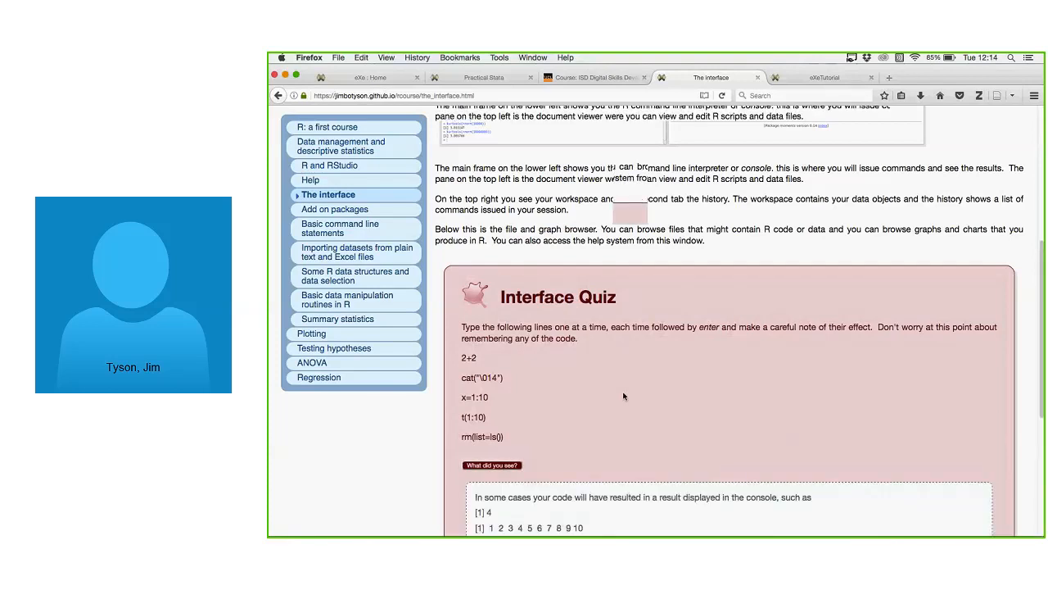
Advance to Add on packages, then bring the Practical Stata course tab forward.
scroll(623, 396, "down", 5)
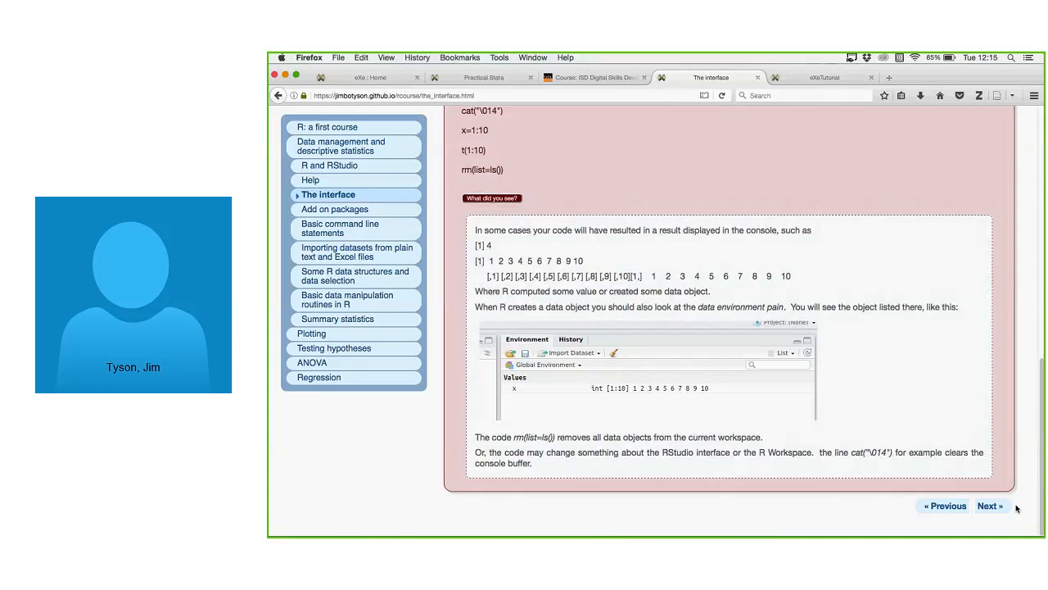
left_click(1000, 506)
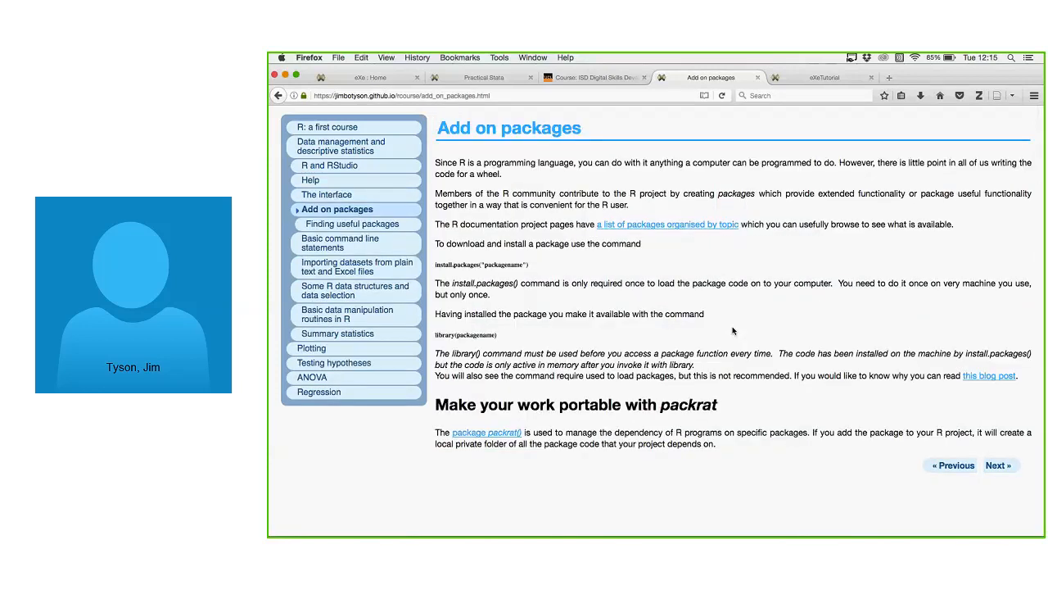
left_click(498, 77)
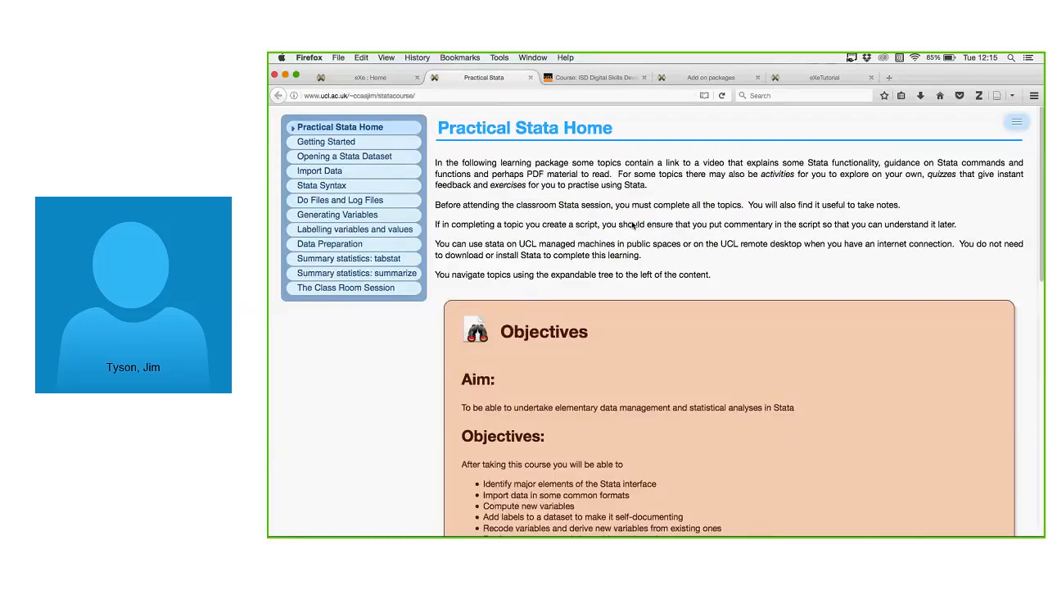
Read the Practical Stata Home objectives and expand the Ready to go? feedback.
scroll(647, 229, "down", 5)
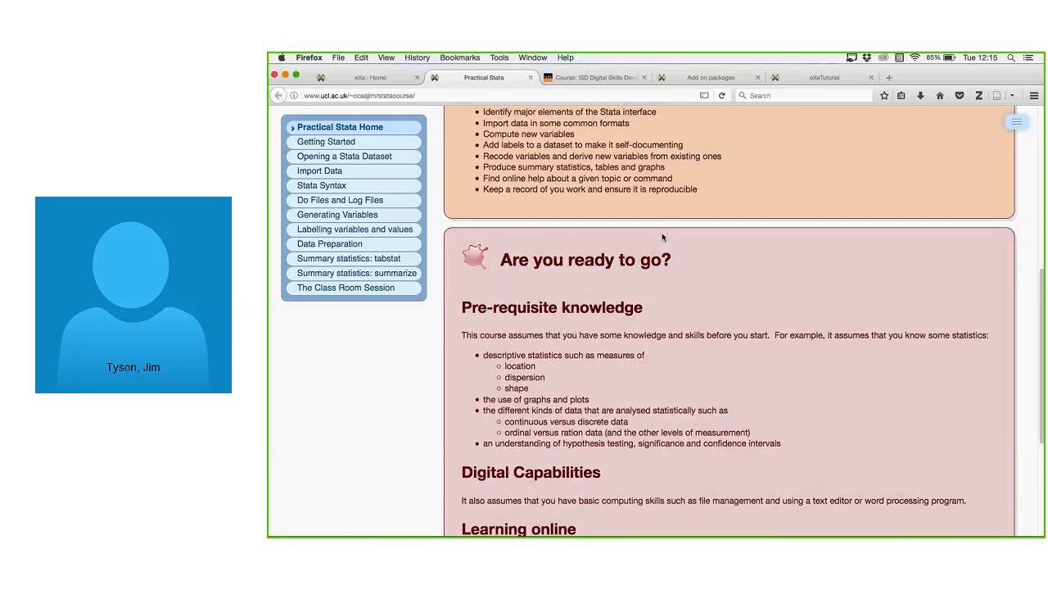
scroll(662, 233, "up", 5)
scroll(660, 219, "down", 5)
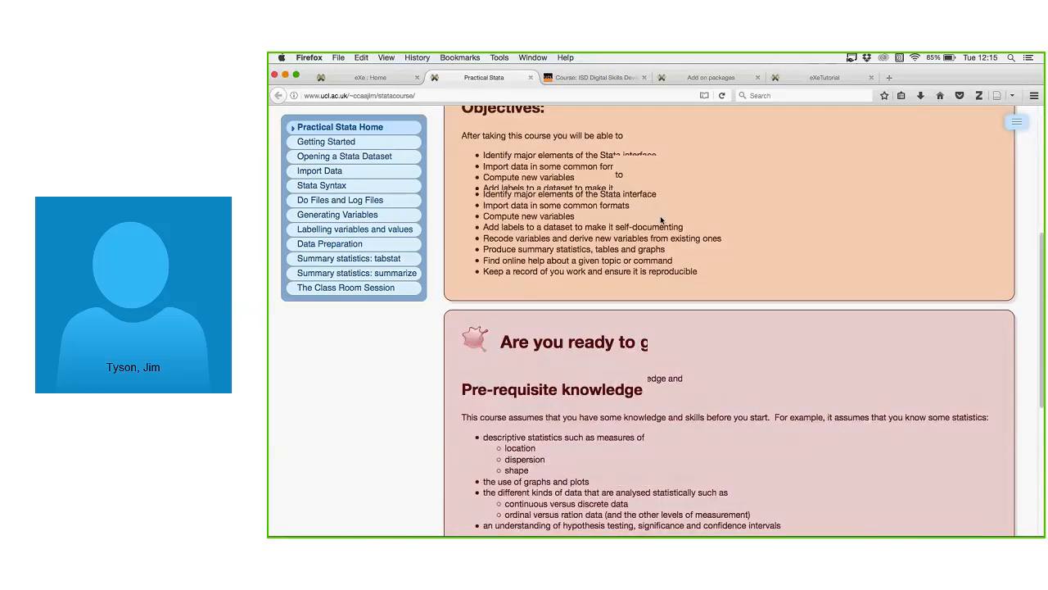
scroll(661, 219, "down", 4)
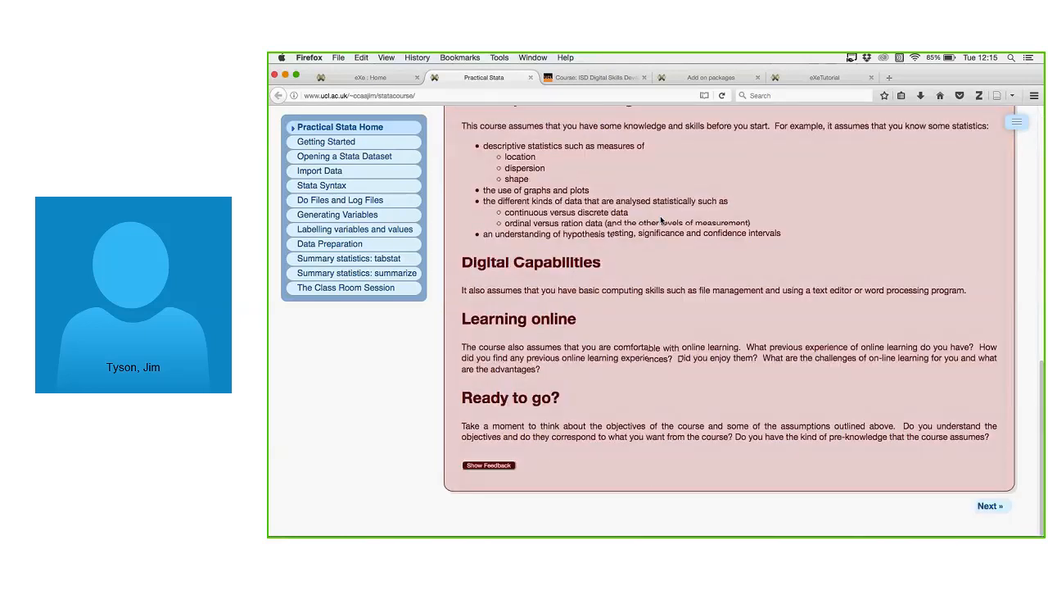
scroll(661, 219, "up", 10)
scroll(661, 219, "down", 2)
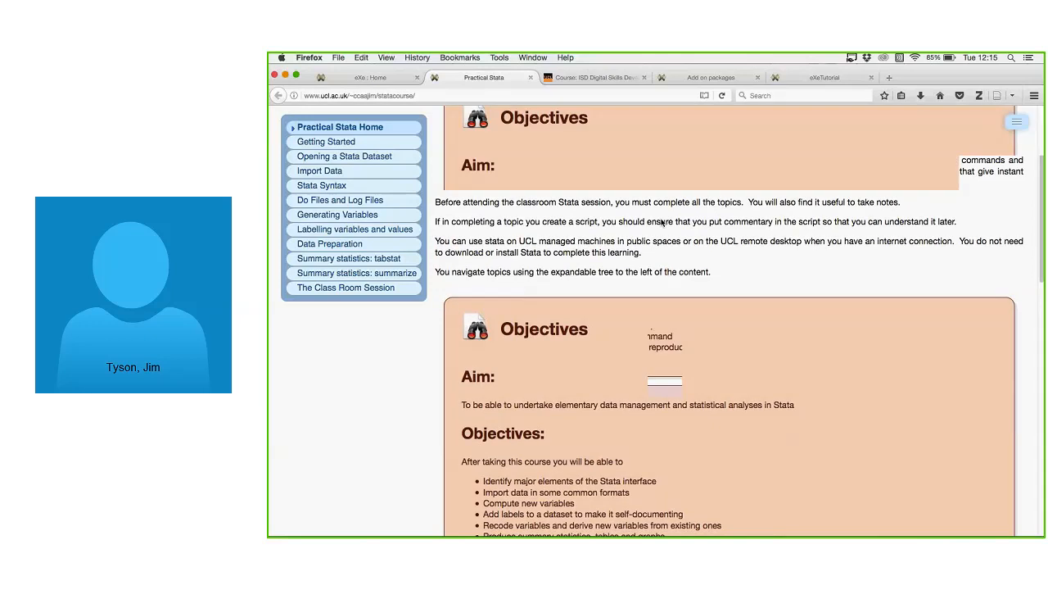
scroll(661, 219, "down", 5)
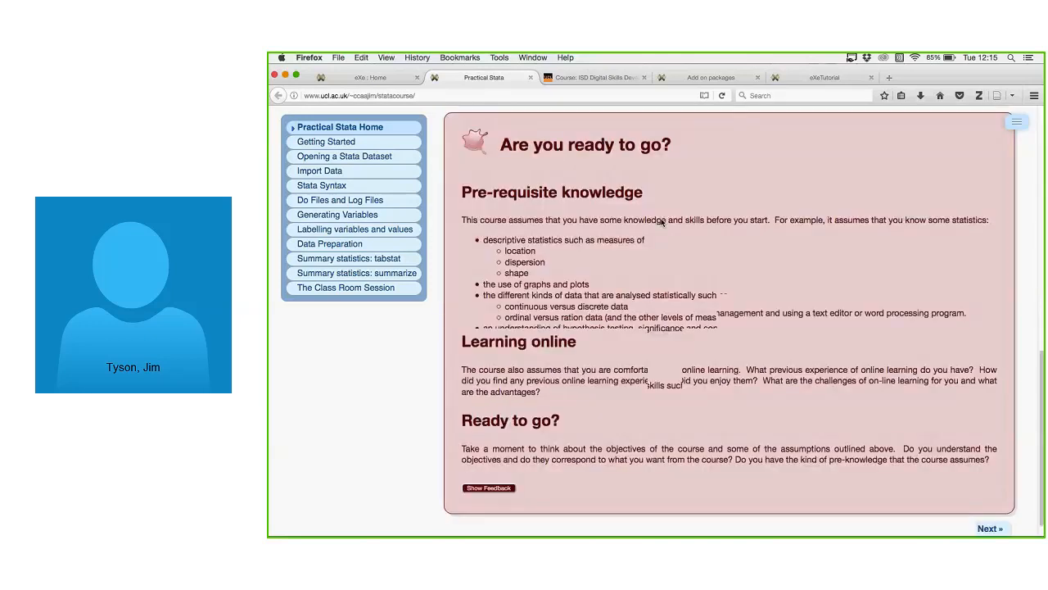
scroll(710, 160, "down", 1)
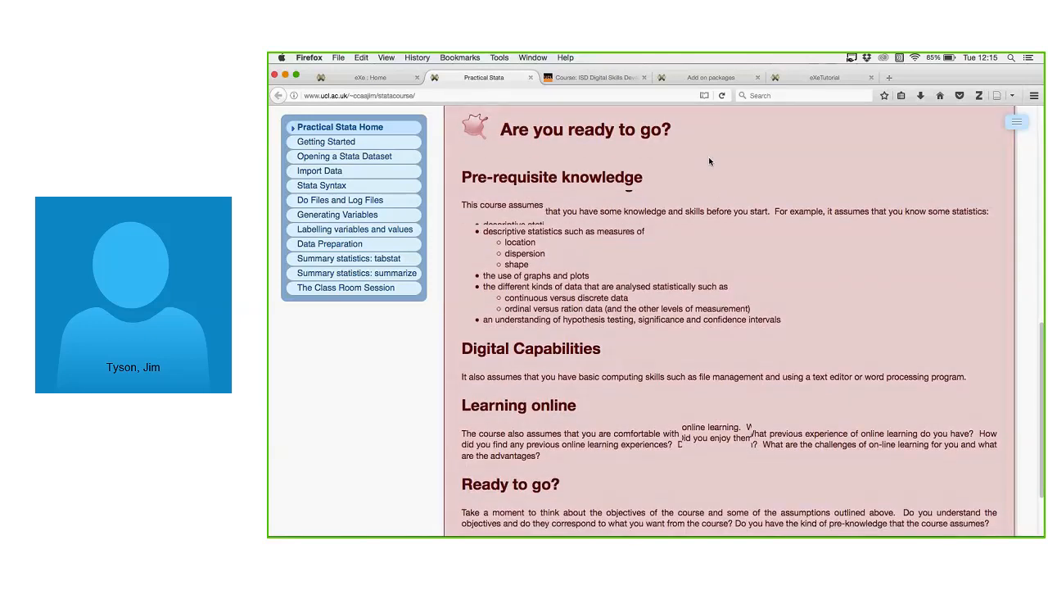
scroll(709, 161, "down", 2)
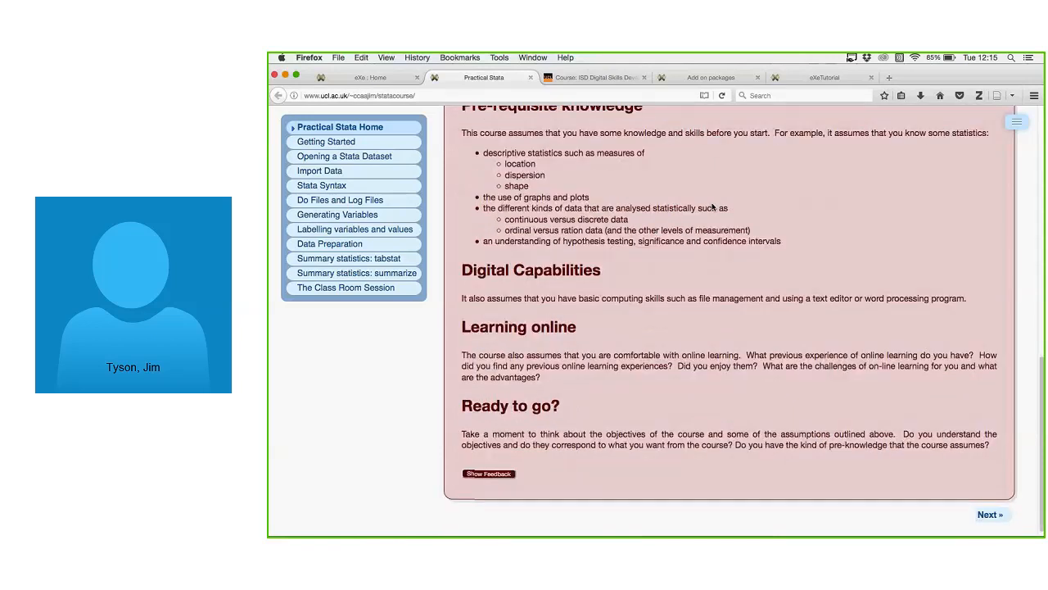
scroll(713, 207, "down", 1)
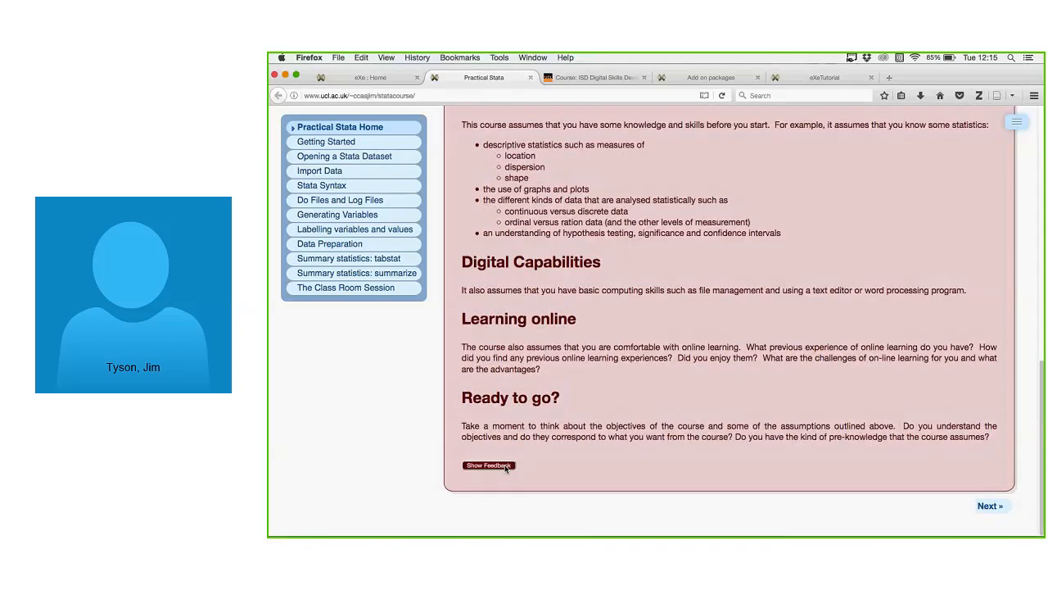
left_click(489, 465)
scroll(639, 411, "down", 5)
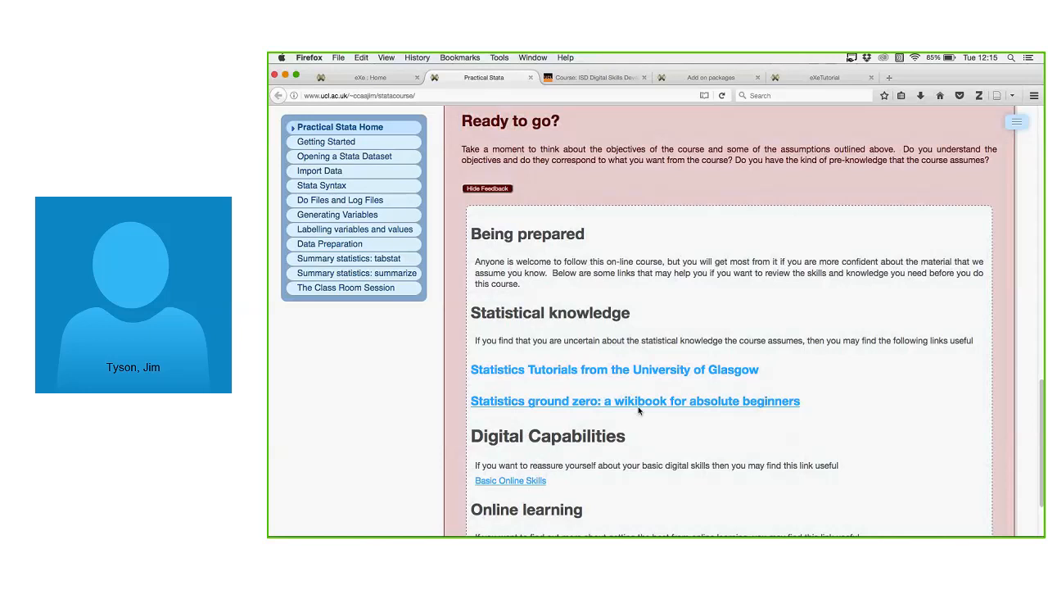
scroll(640, 410, "up", 5)
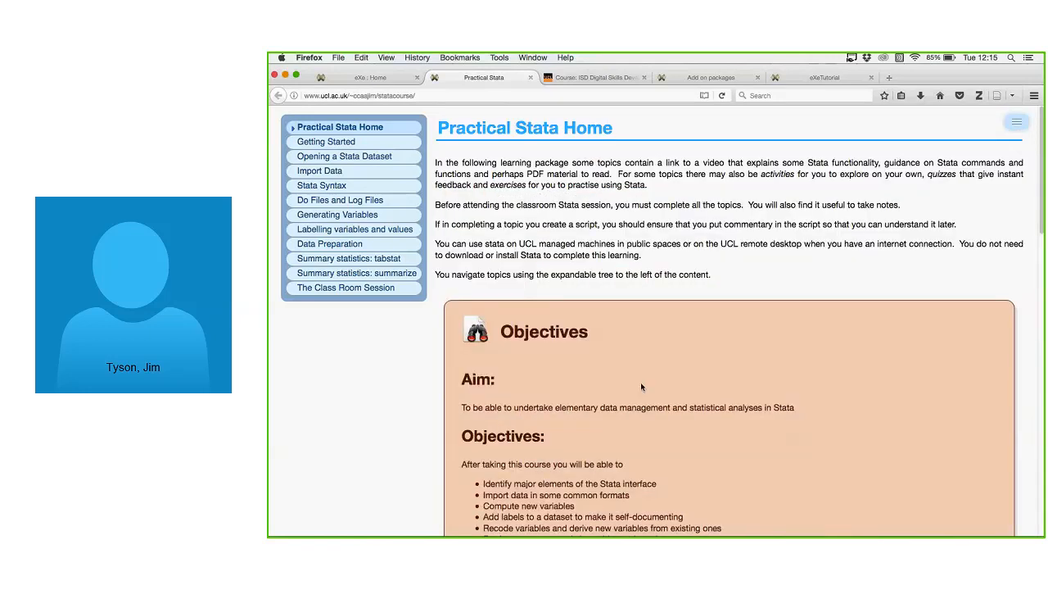
scroll(642, 387, "down", 1)
scroll(646, 364, "down", 3)
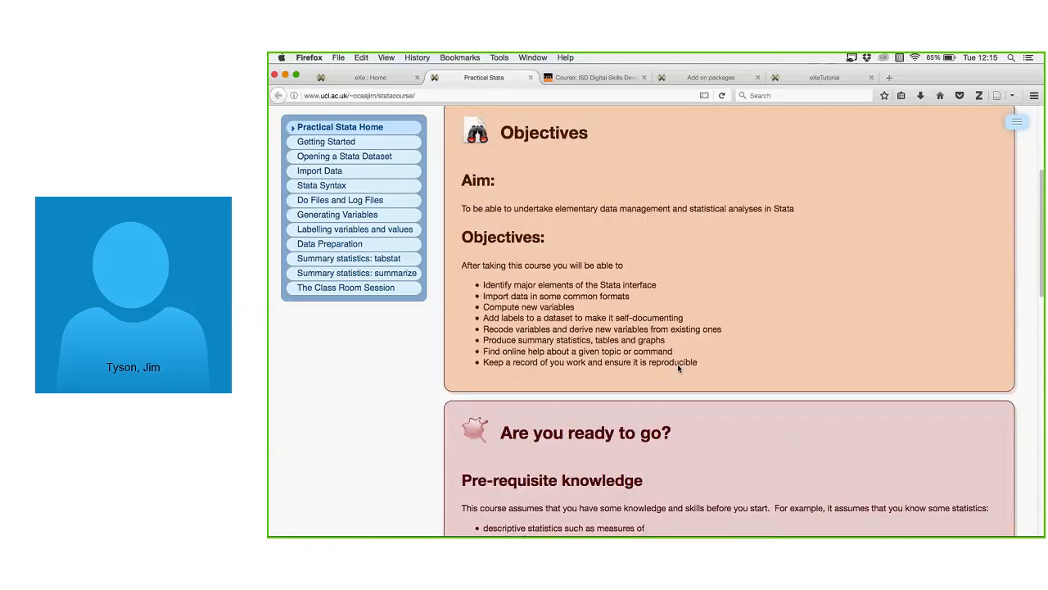
Open the Opening a Stata Dataset topic and briefly view its linked video.
left_click(379, 161)
scroll(611, 239, "down", 5)
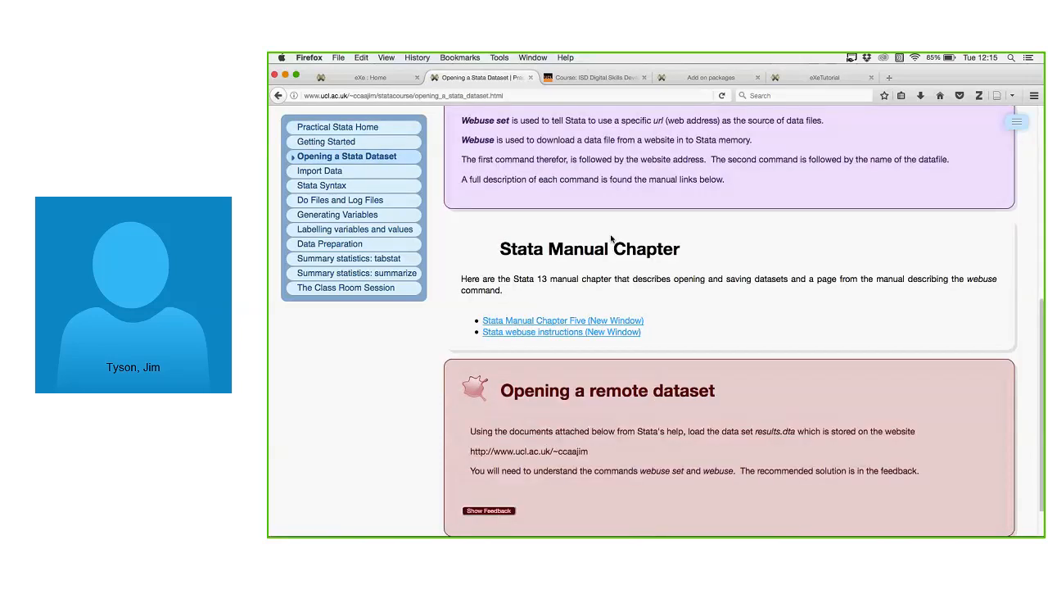
scroll(690, 240, "down", 2)
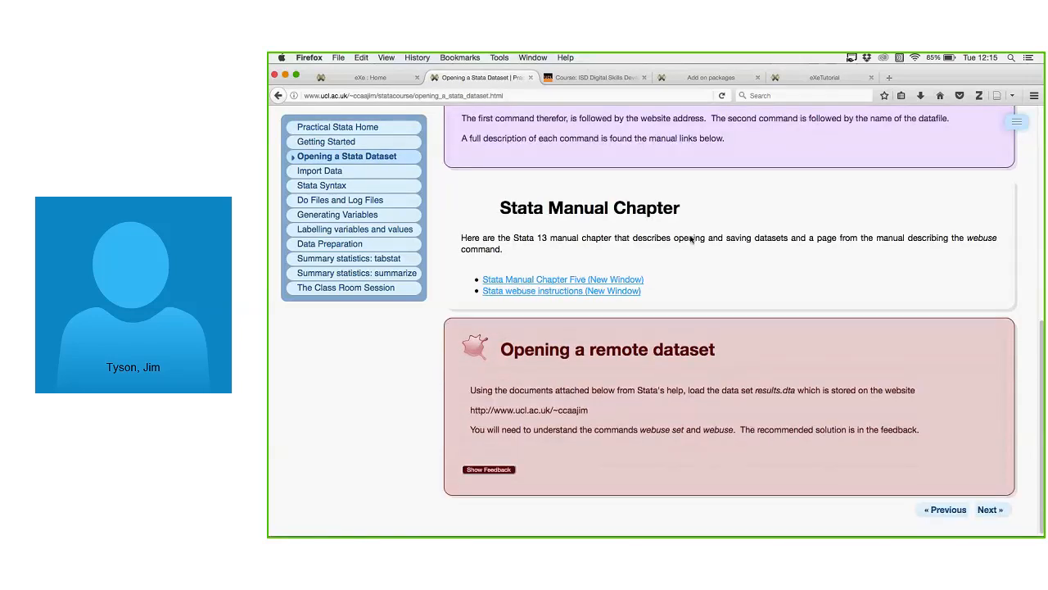
scroll(691, 240, "down", 1)
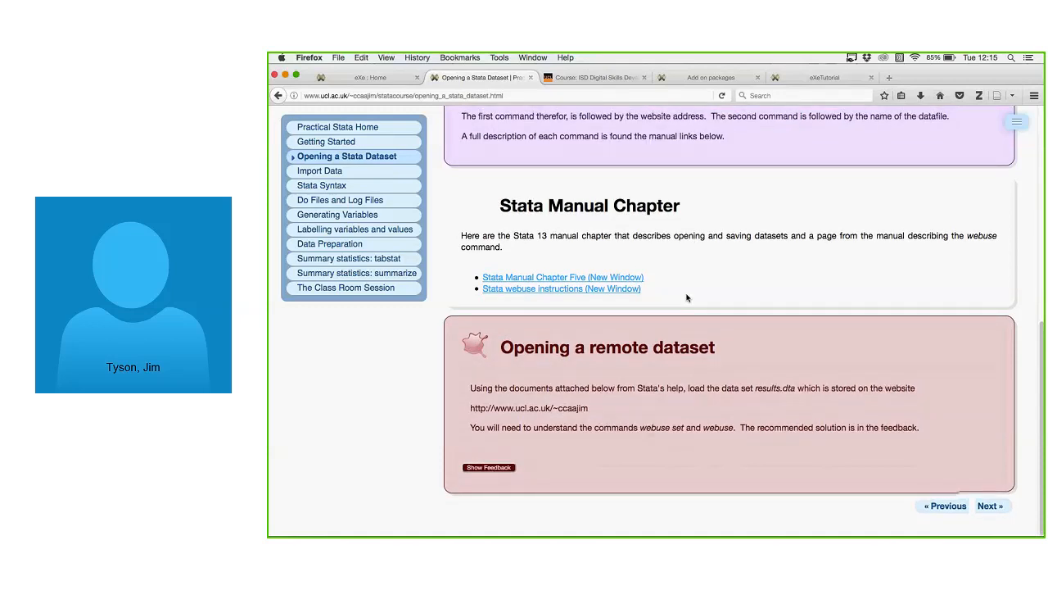
scroll(573, 278, "up", 1)
scroll(577, 253, "up", 5)
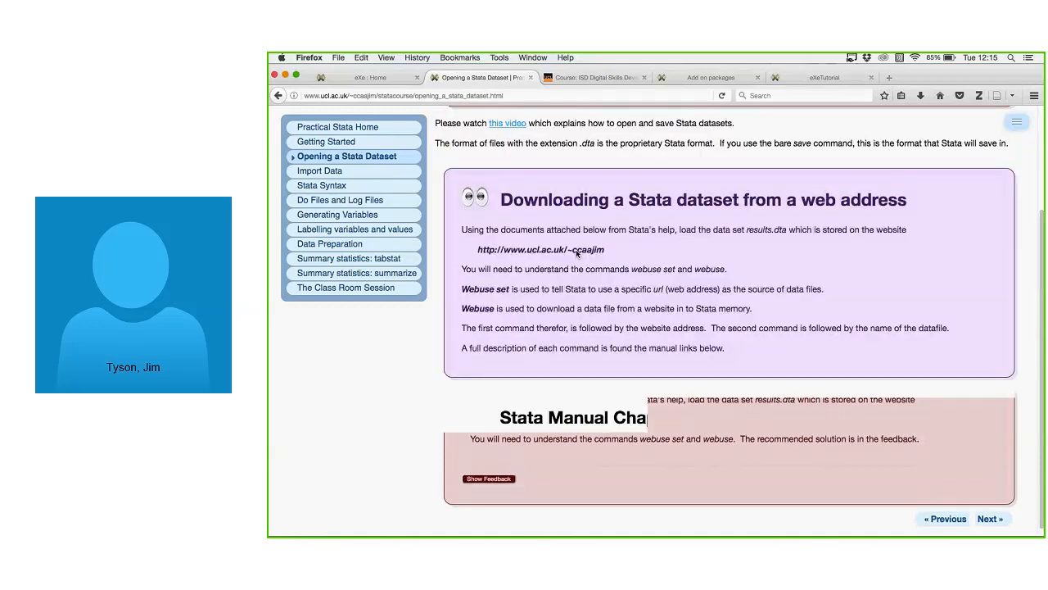
scroll(577, 254, "up", 2)
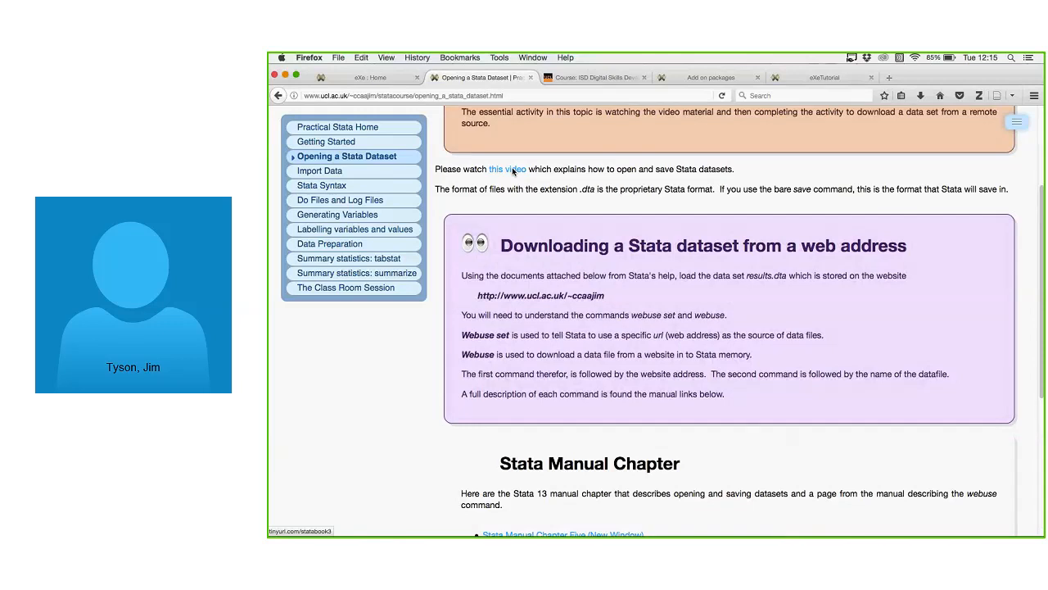
left_click(513, 170)
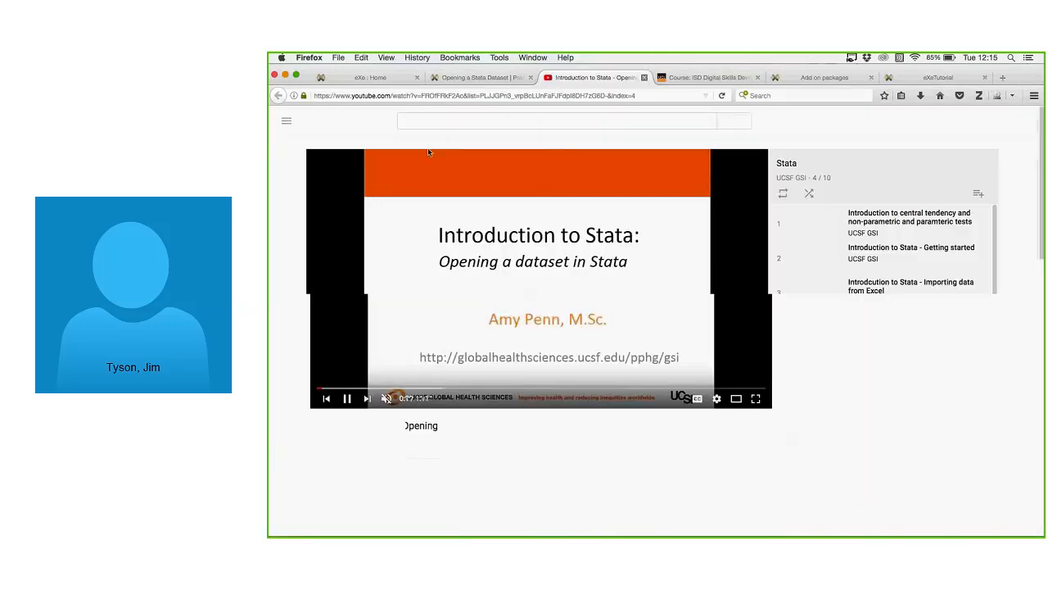
left_click(643, 77)
Show the recommended remote-dataset solution, then move on to the Import Data page.
scroll(736, 335, "down", 10)
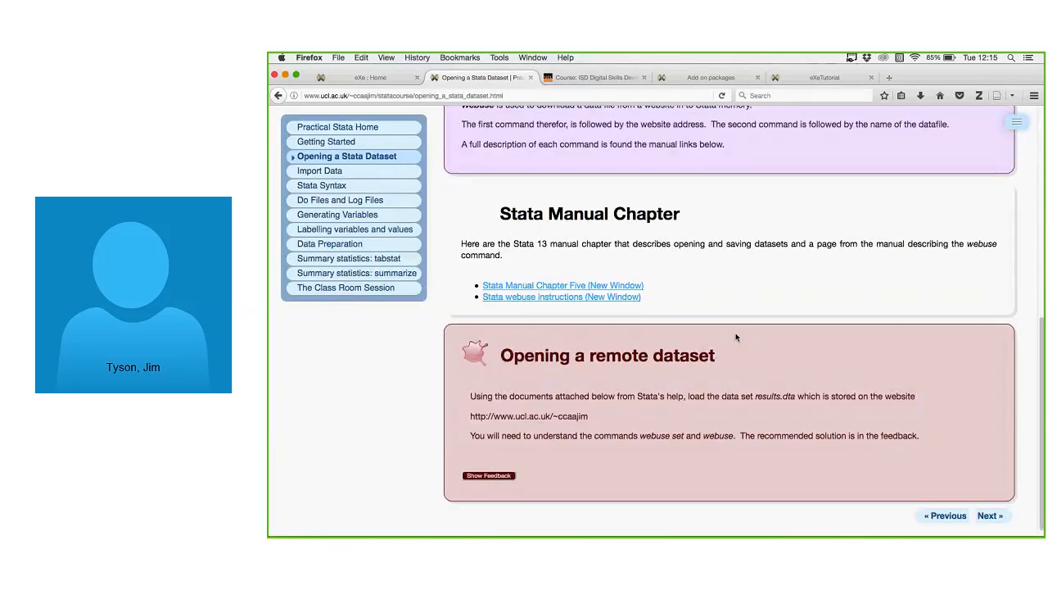
scroll(502, 465, "down", 1)
left_click(502, 465)
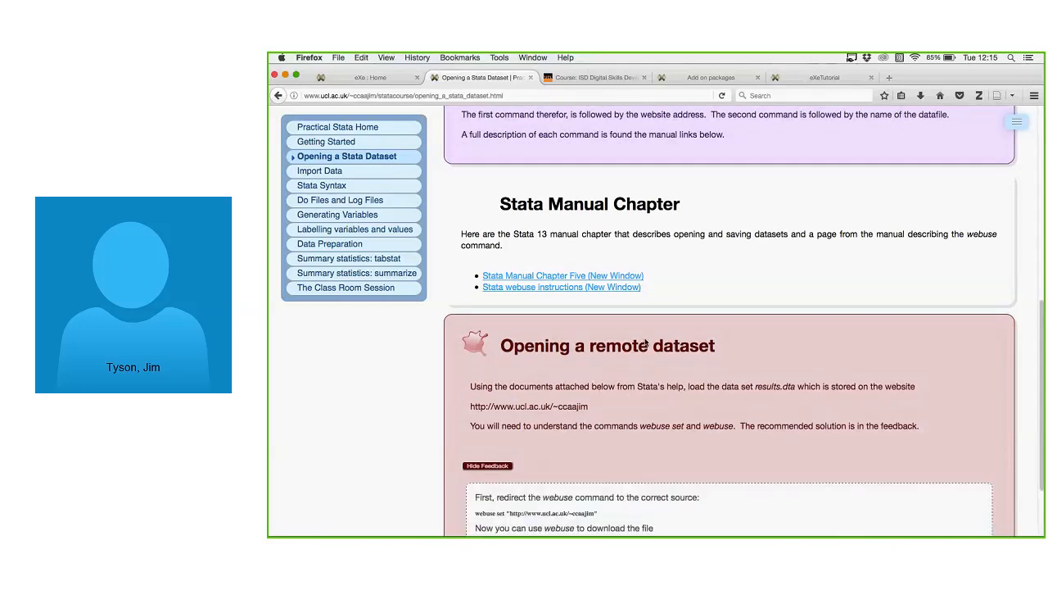
scroll(645, 344, "down", 2)
left_click(367, 178)
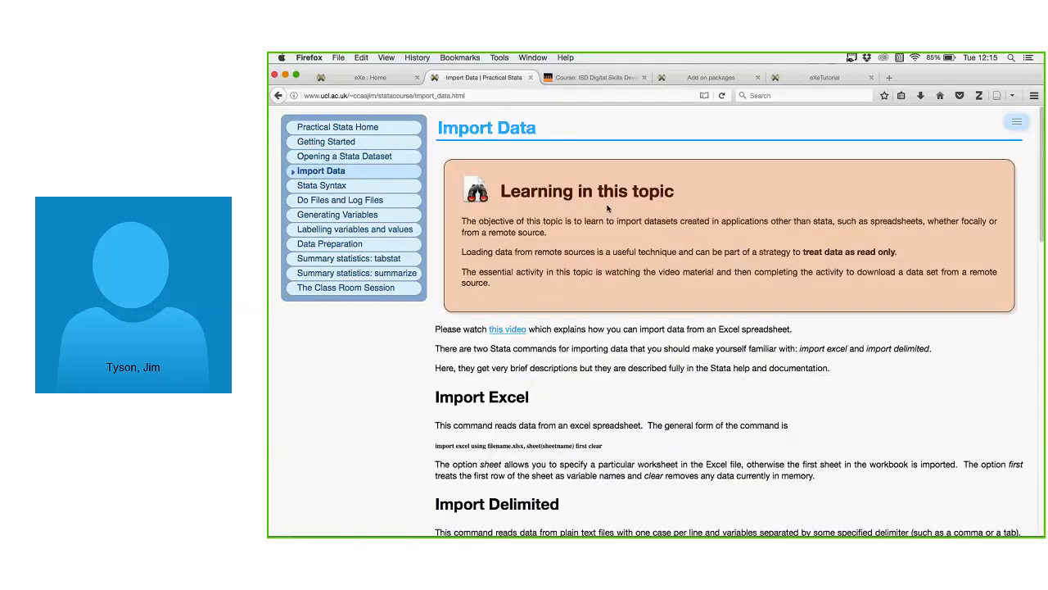
On the Add on packages page, view the packages-by-topic RDocumentation link and close it.
left_click(709, 77)
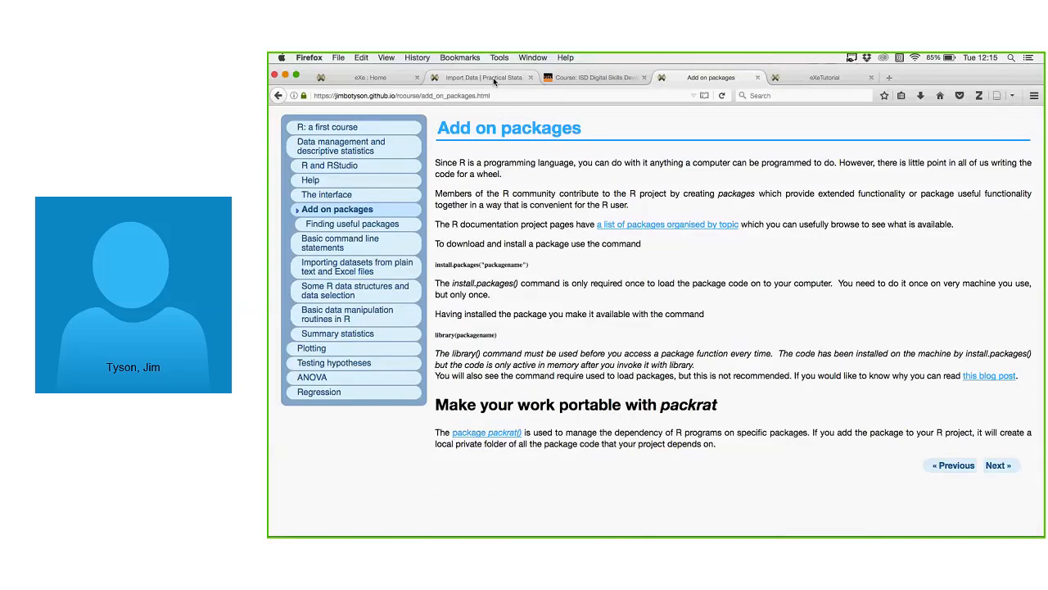
left_click(495, 78)
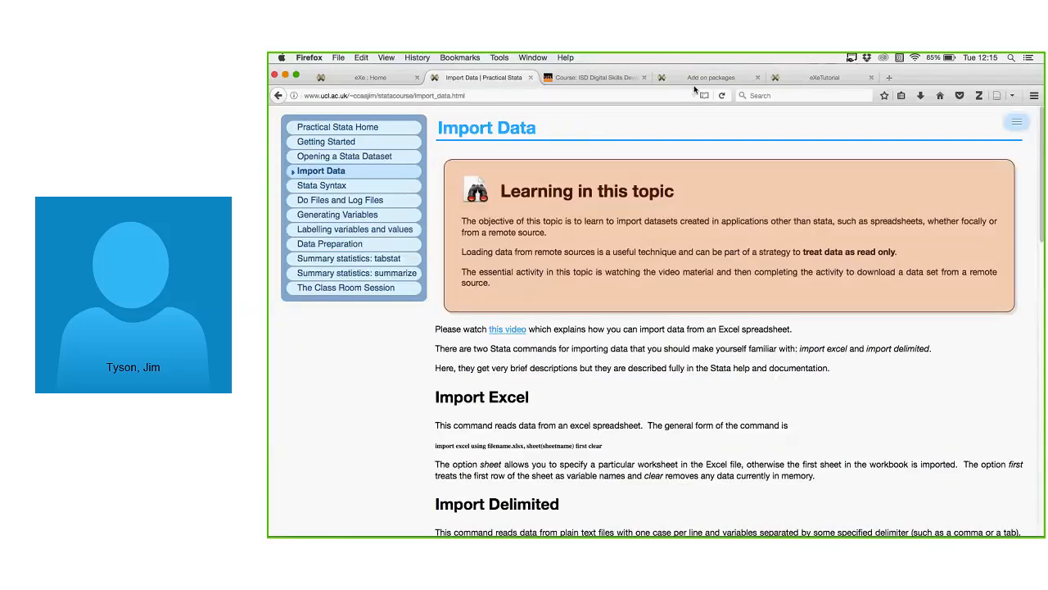
left_click(696, 80)
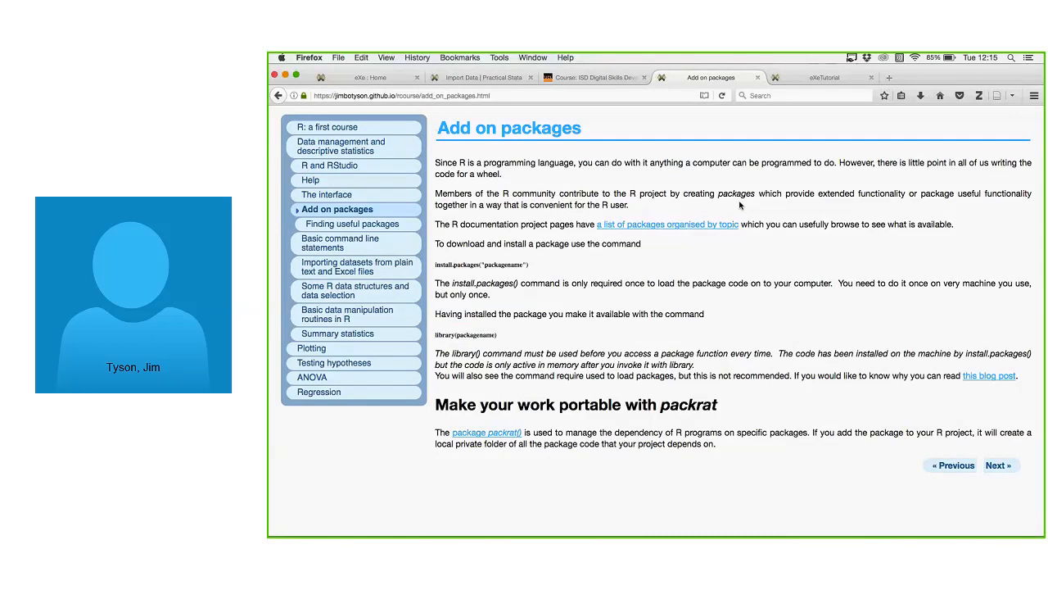
left_click(702, 223)
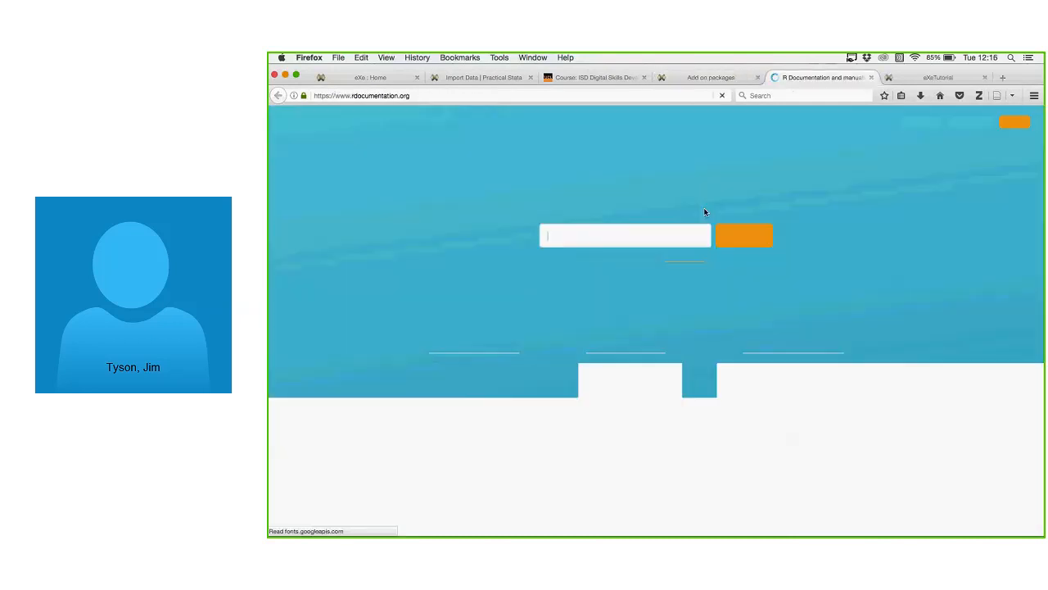
left_click(870, 77)
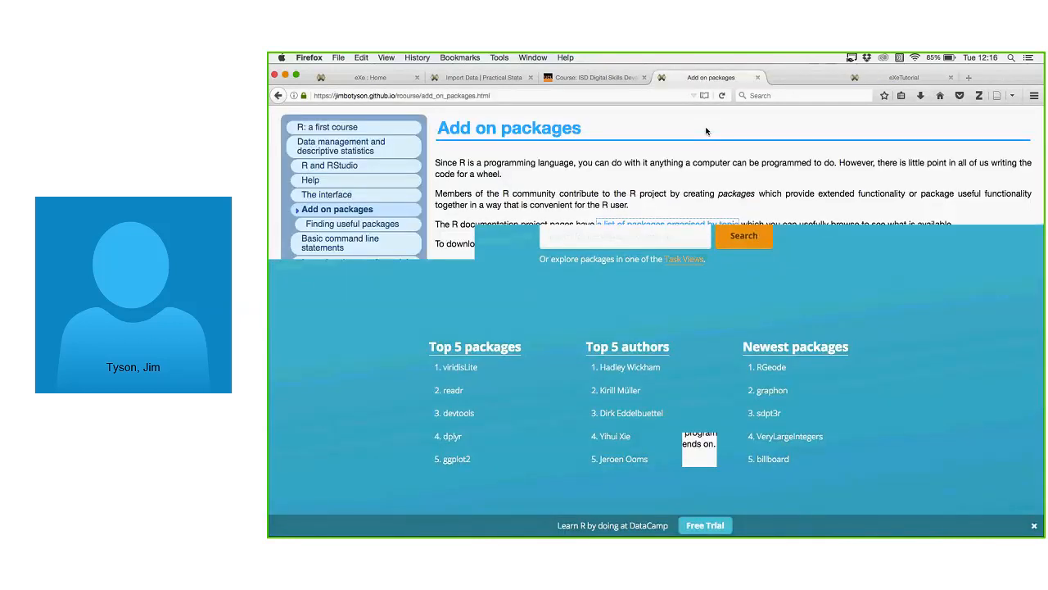
Check the Moodle course page, then return via Import Data to Add on packages.
left_click(598, 79)
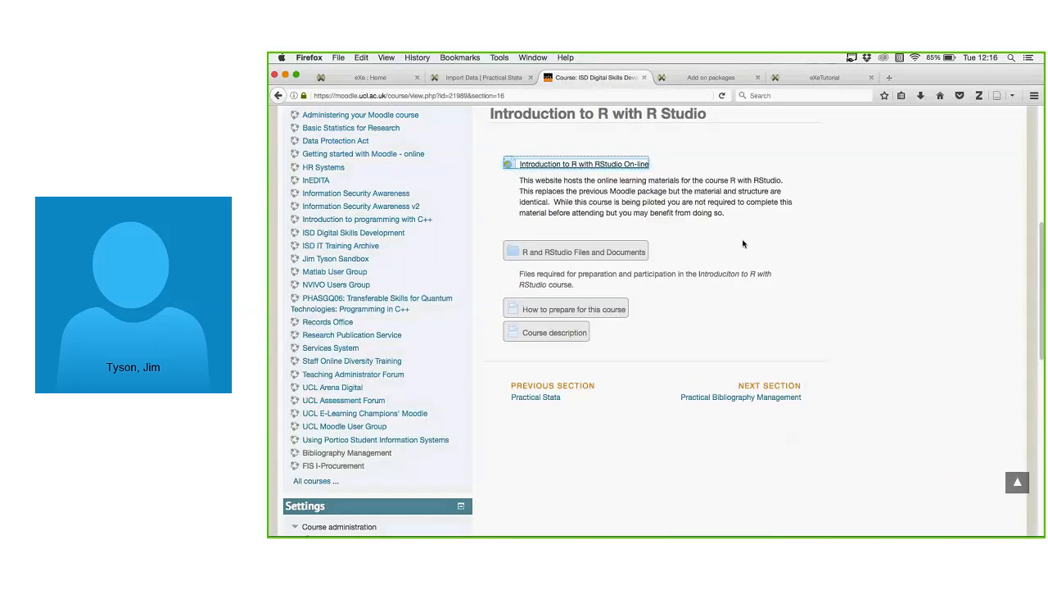
scroll(721, 237, "up", 1)
scroll(700, 231, "up", 5)
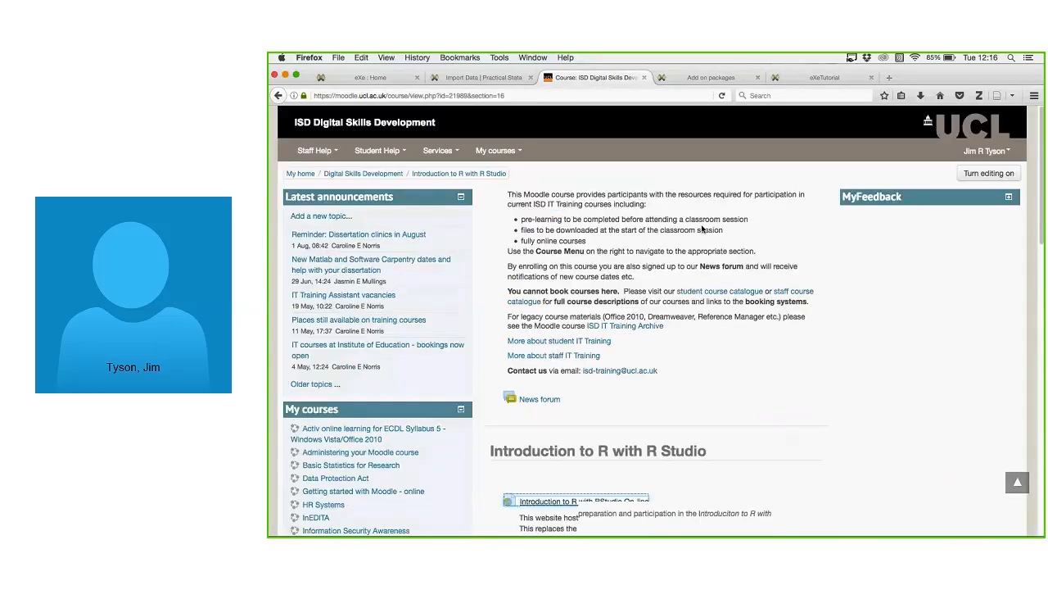
left_click(493, 79)
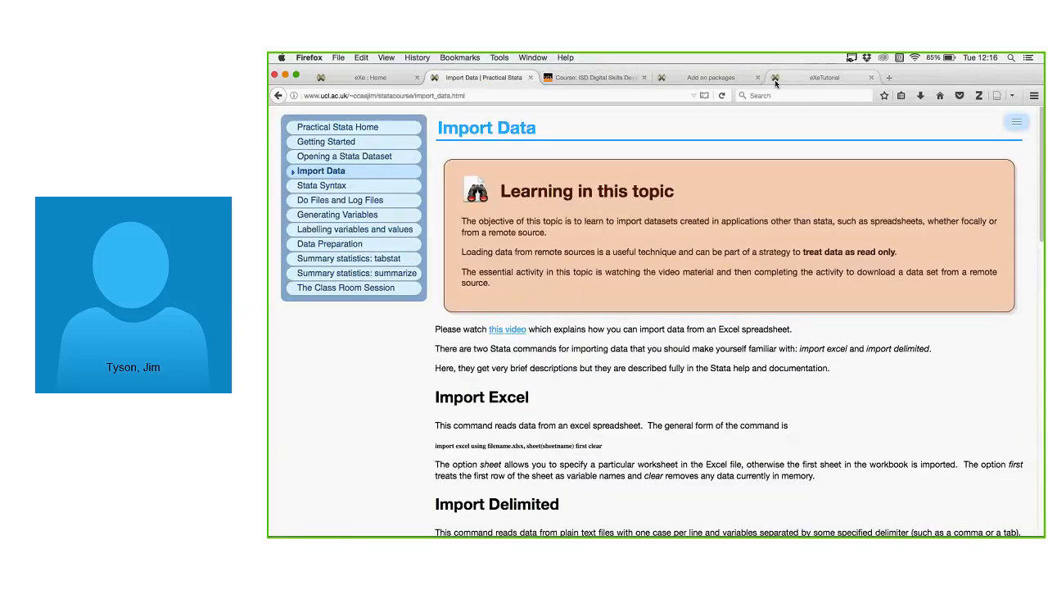
left_click(688, 78)
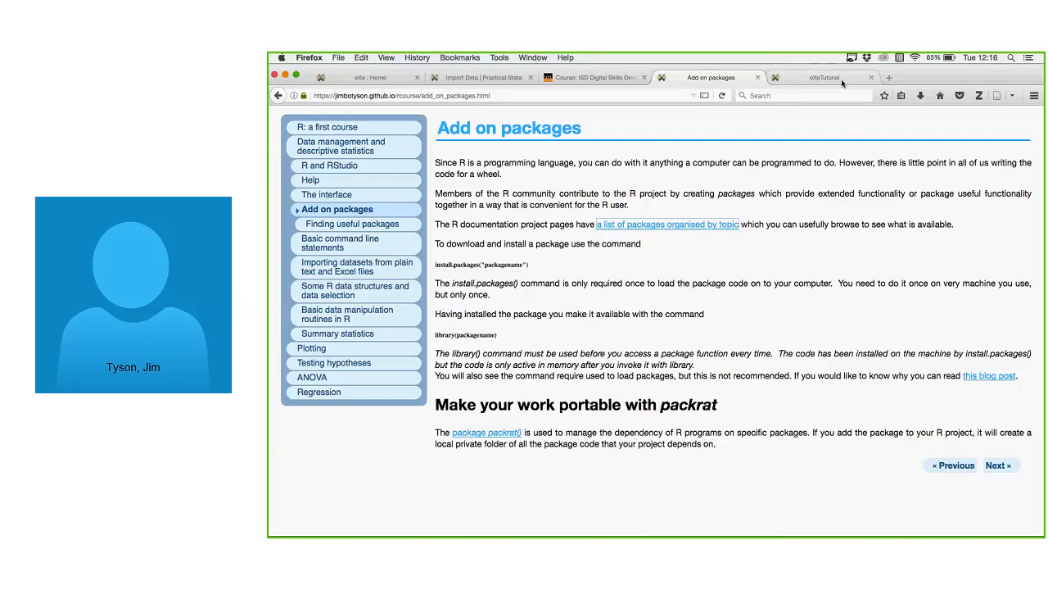
Bring up the eXeLearning editor showing the new package's Home page.
left_click(387, 76)
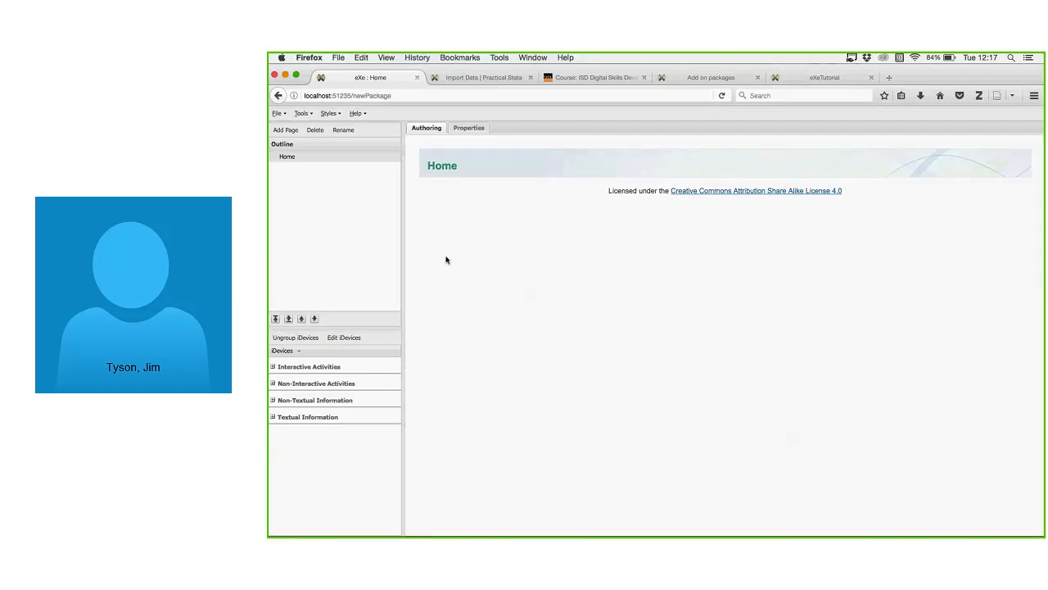
left_click(470, 129)
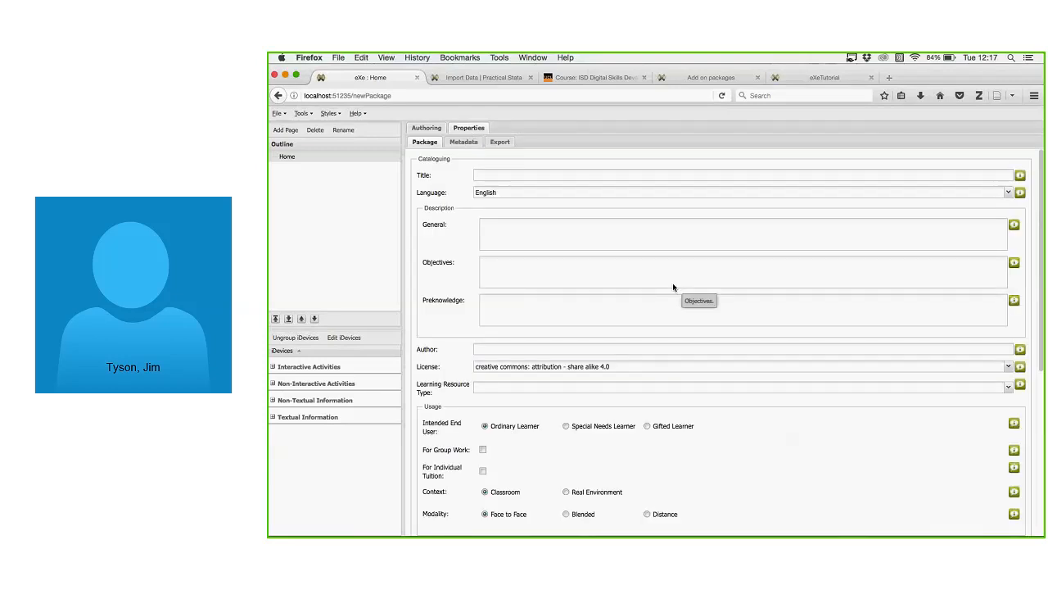
scroll(665, 249, "down", 6)
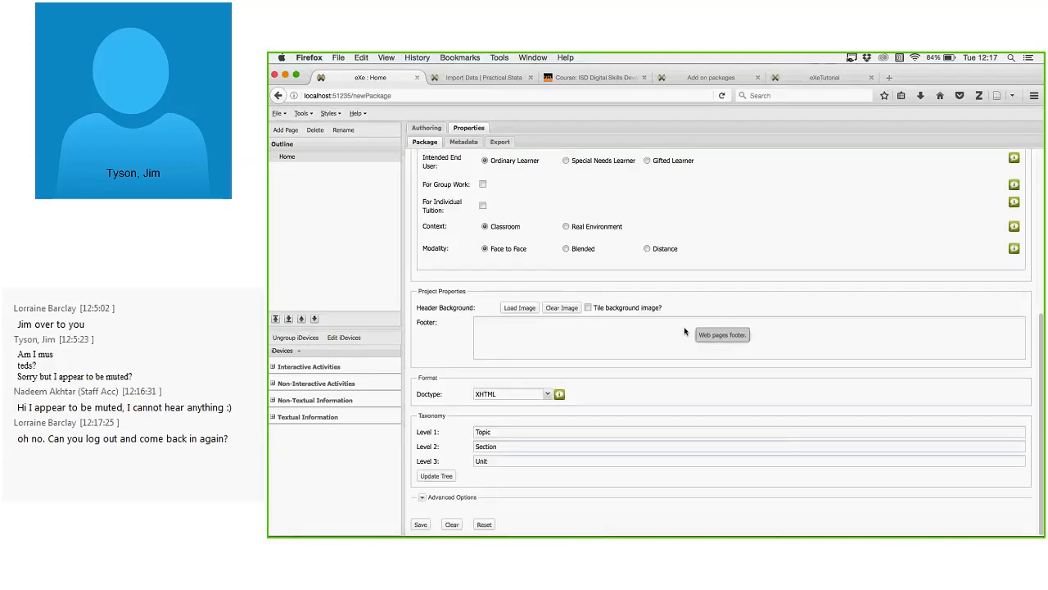
scroll(684, 330, "up", 6)
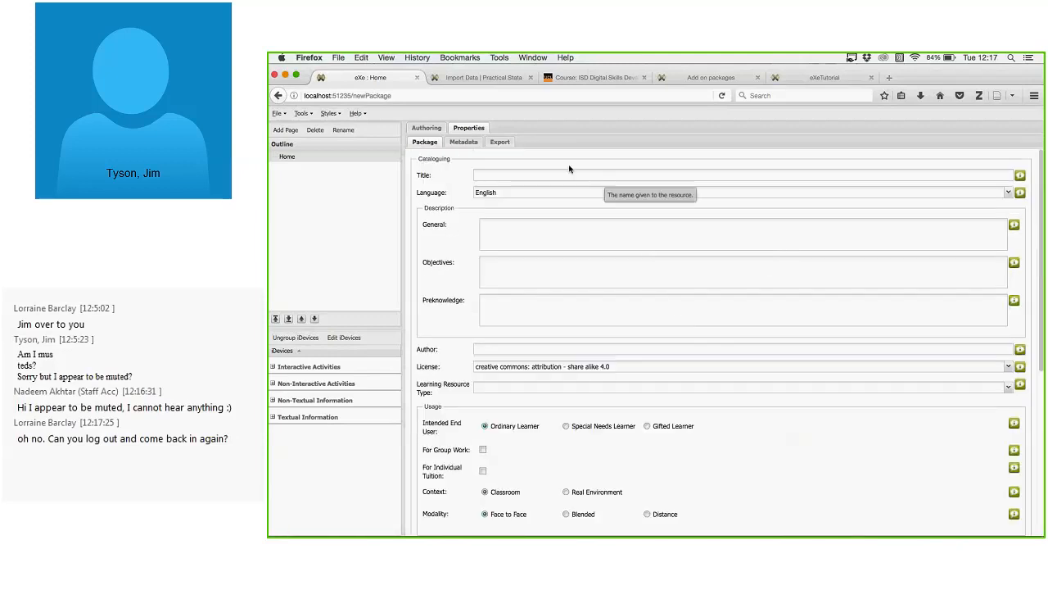
left_click(471, 144)
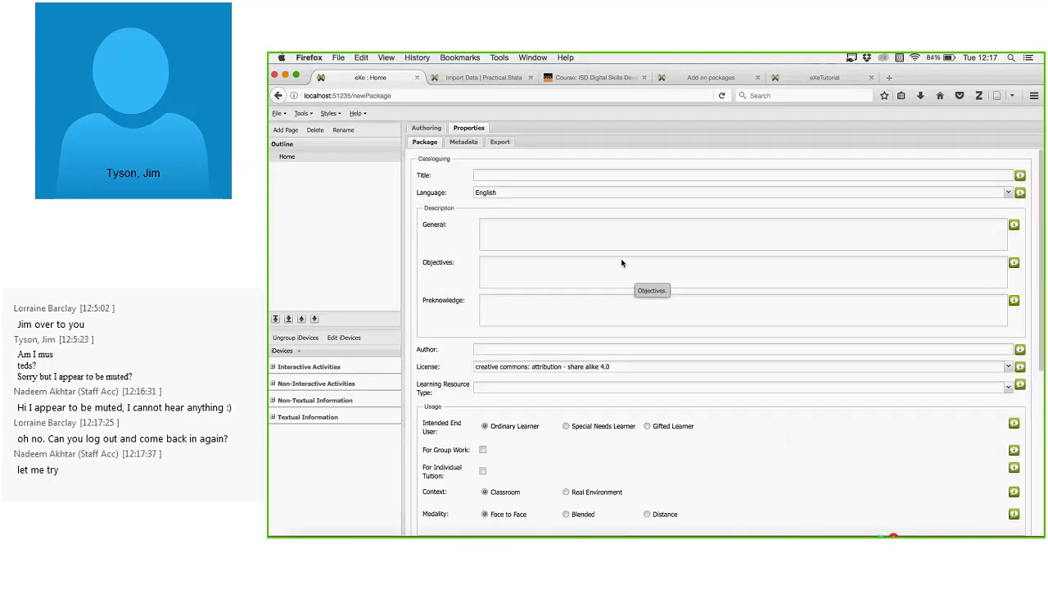
scroll(621, 263, "down", 10)
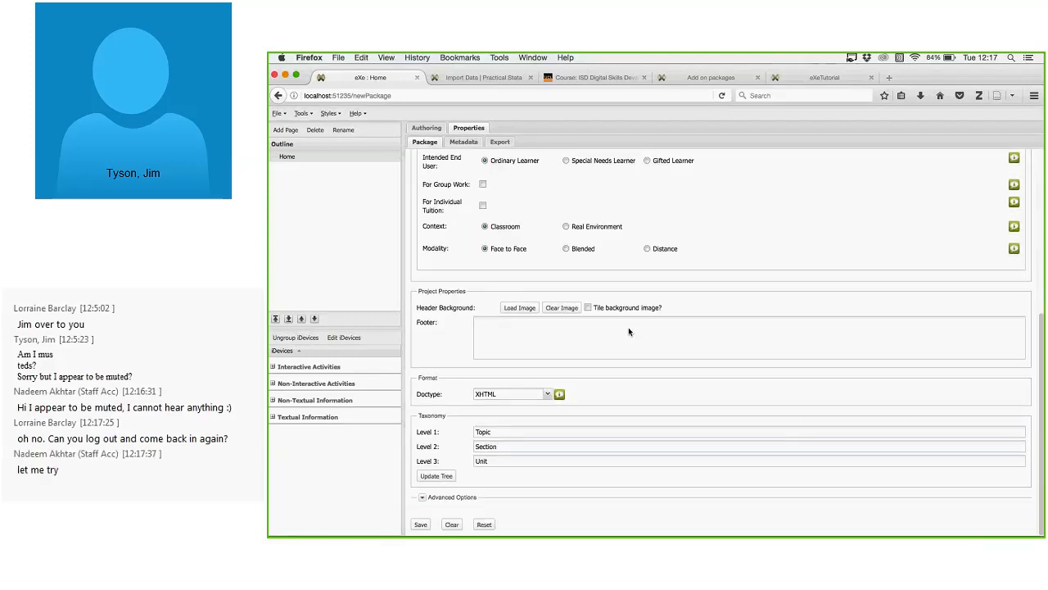
scroll(628, 331, "up", 1)
scroll(655, 319, "up", 5)
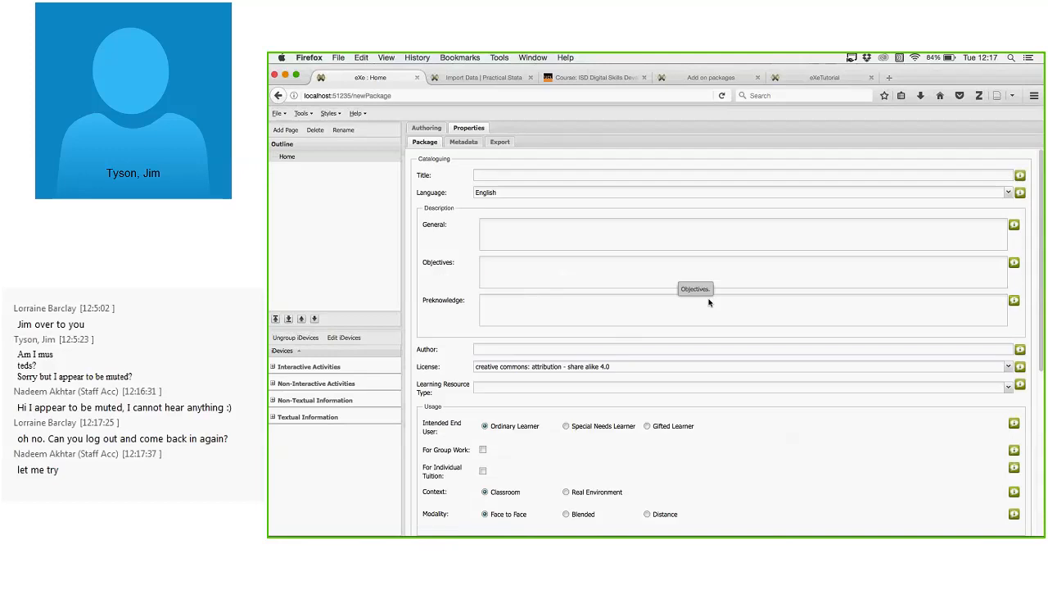
left_click(425, 129)
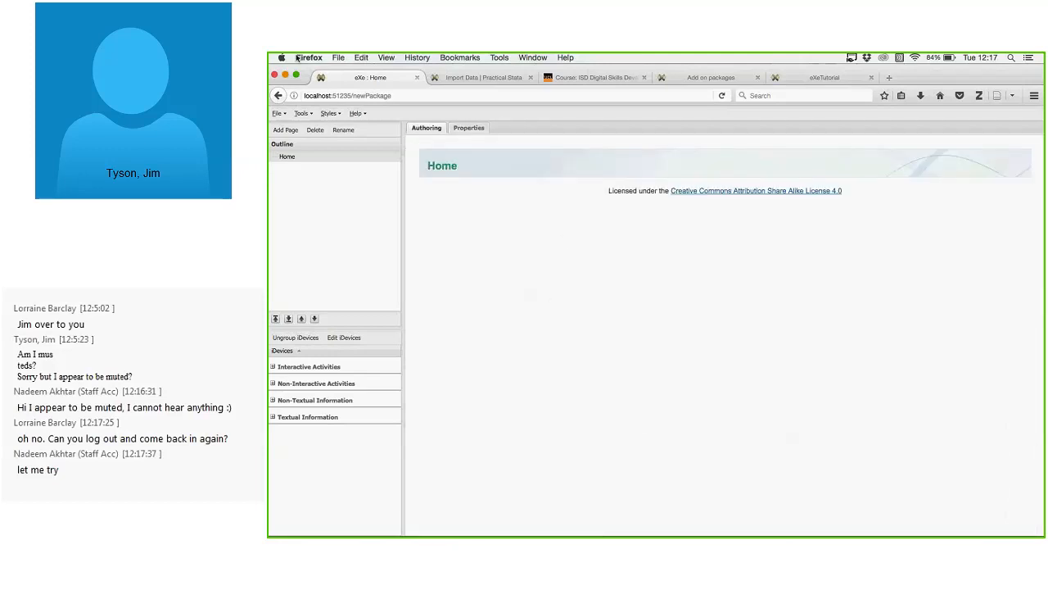
Browse the eXe File menu's Export, Import and Merging submenus, then dismiss it.
left_click(279, 113)
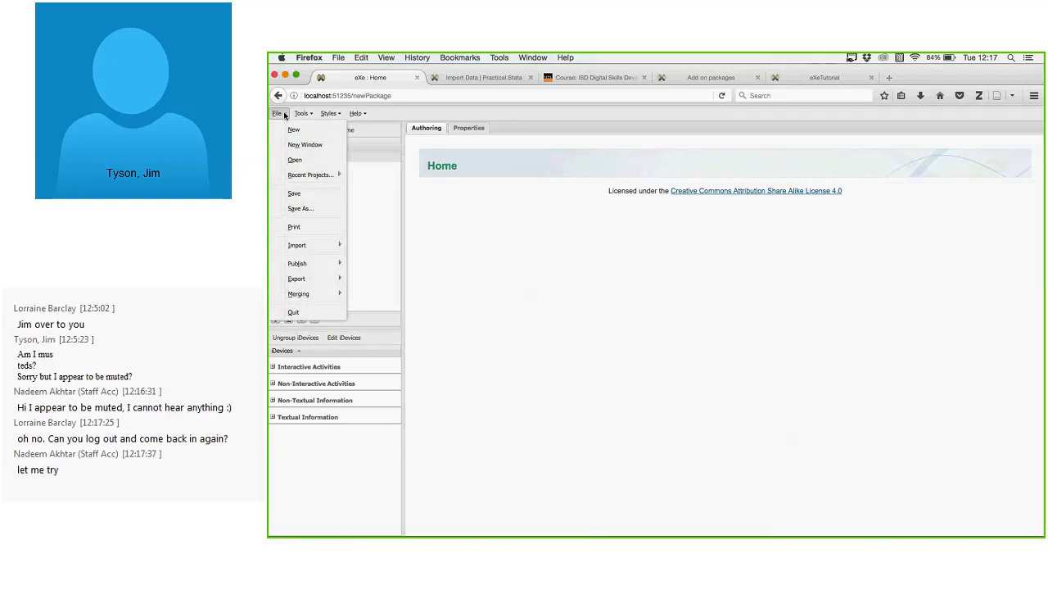
mouse_move(305, 266)
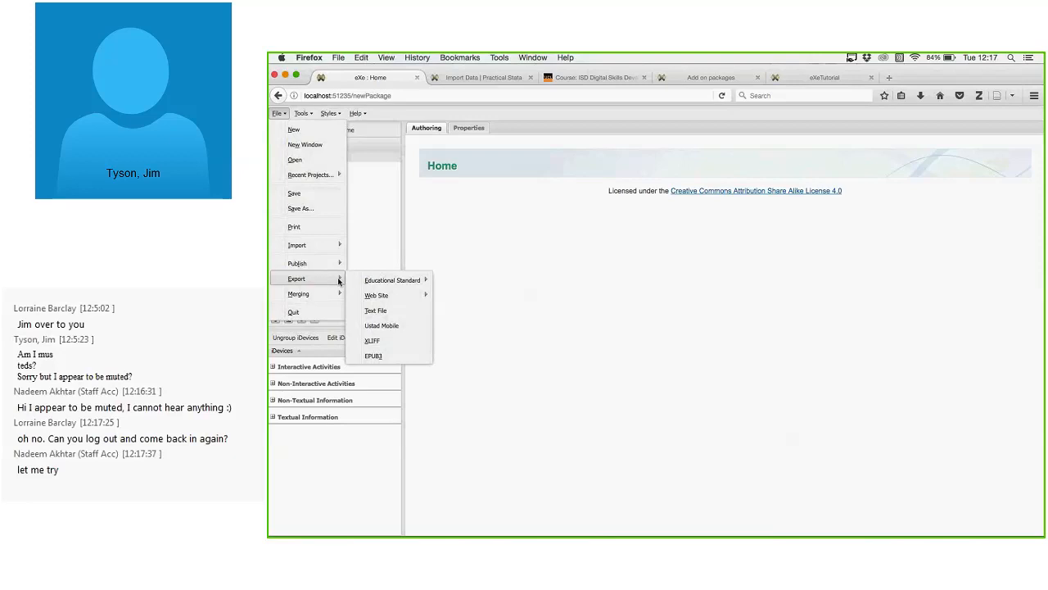
mouse_move(393, 281)
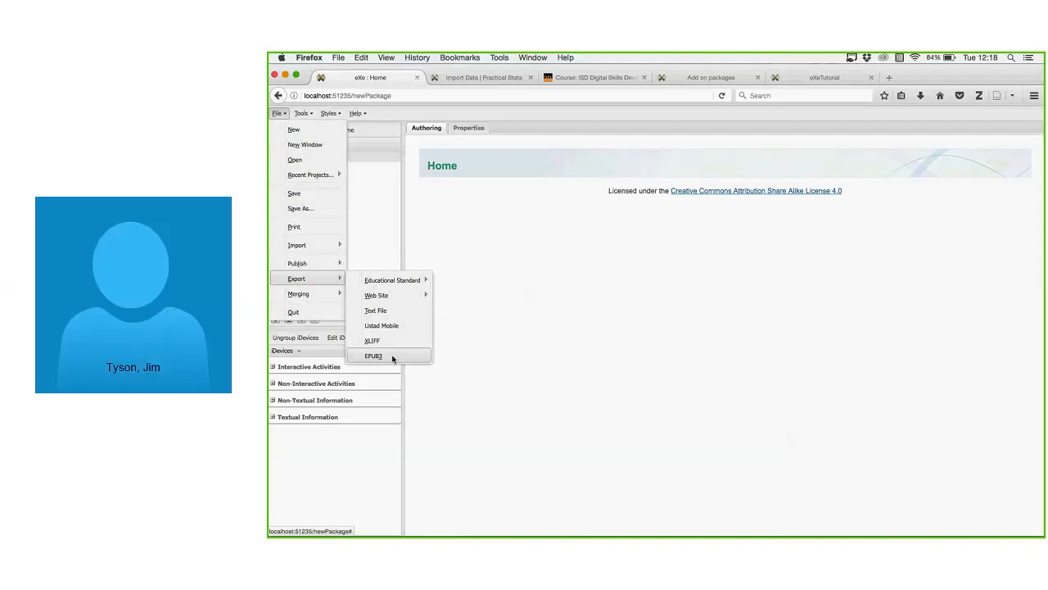
mouse_move(326, 248)
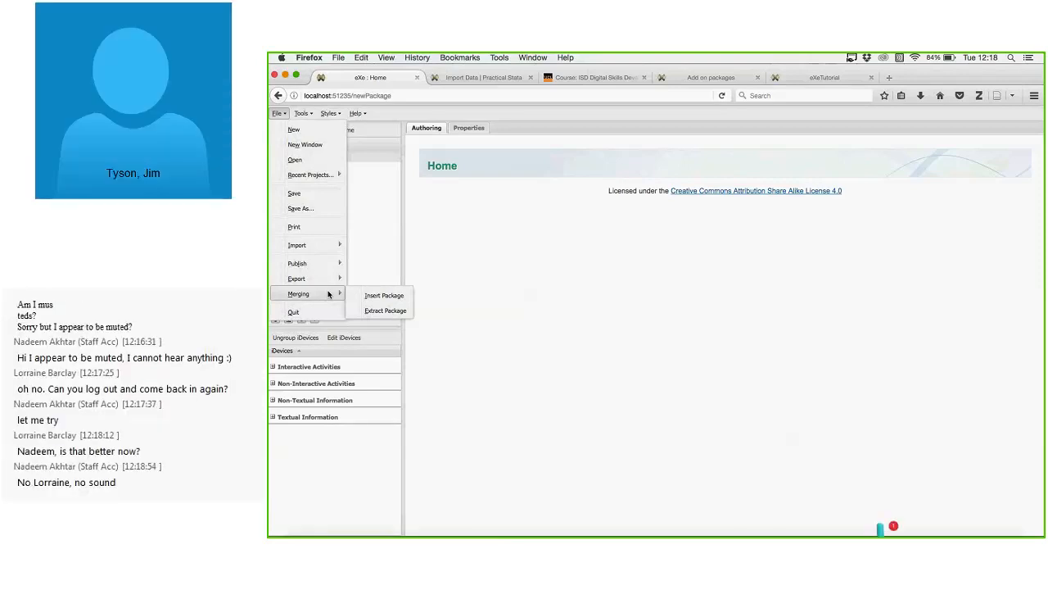
left_click(618, 278)
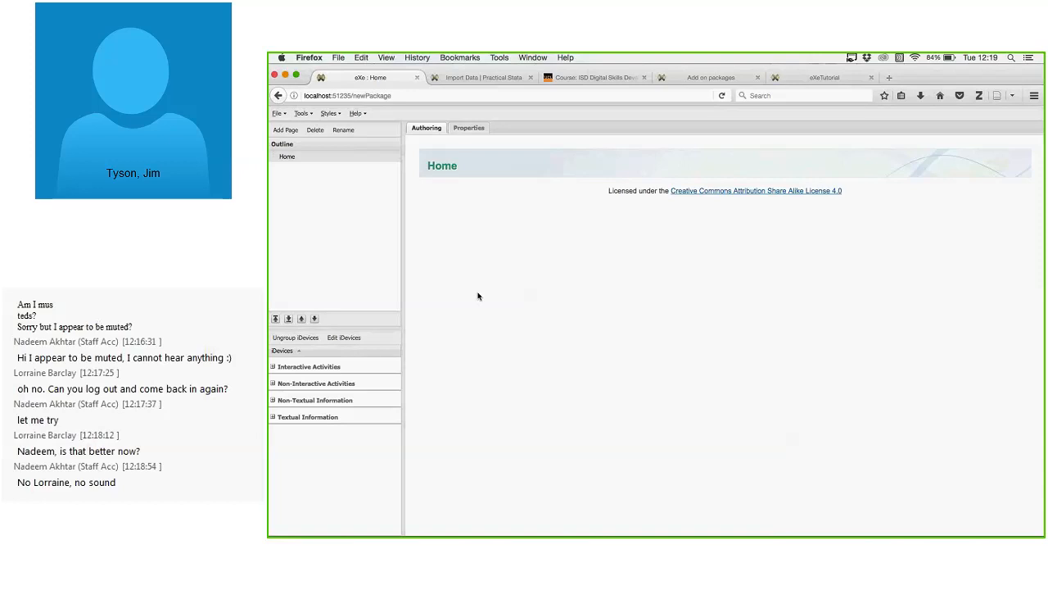
Switch between the eXe editor and the Practical Stata Import Data tab, ending on Import Data.
left_click(482, 79)
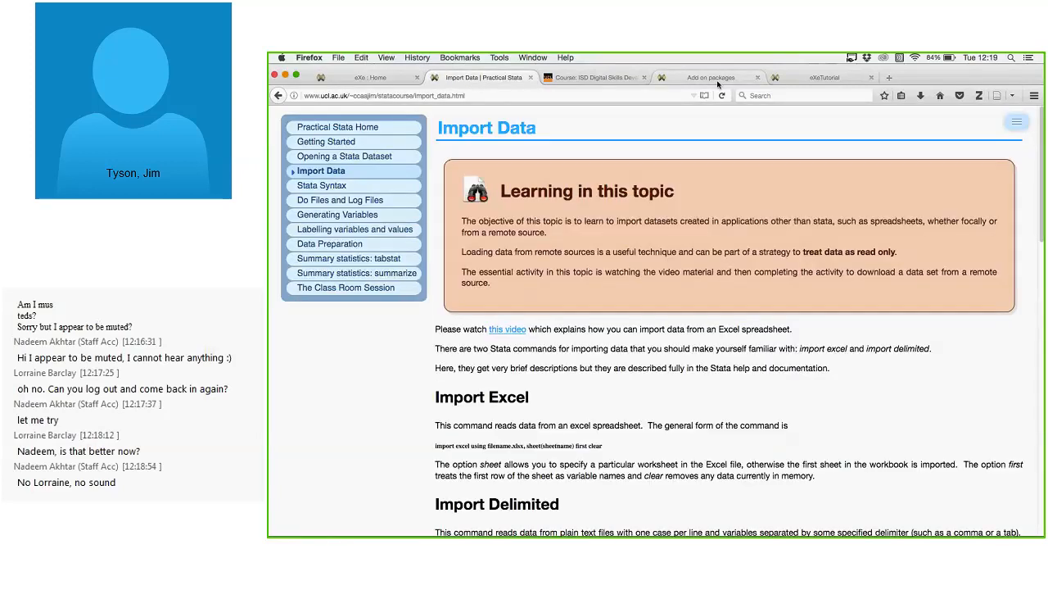
left_click(357, 78)
left_click(475, 78)
Look over the ISD Digital Skills Development course in Moodle, then return to the eXe editor.
left_click(565, 78)
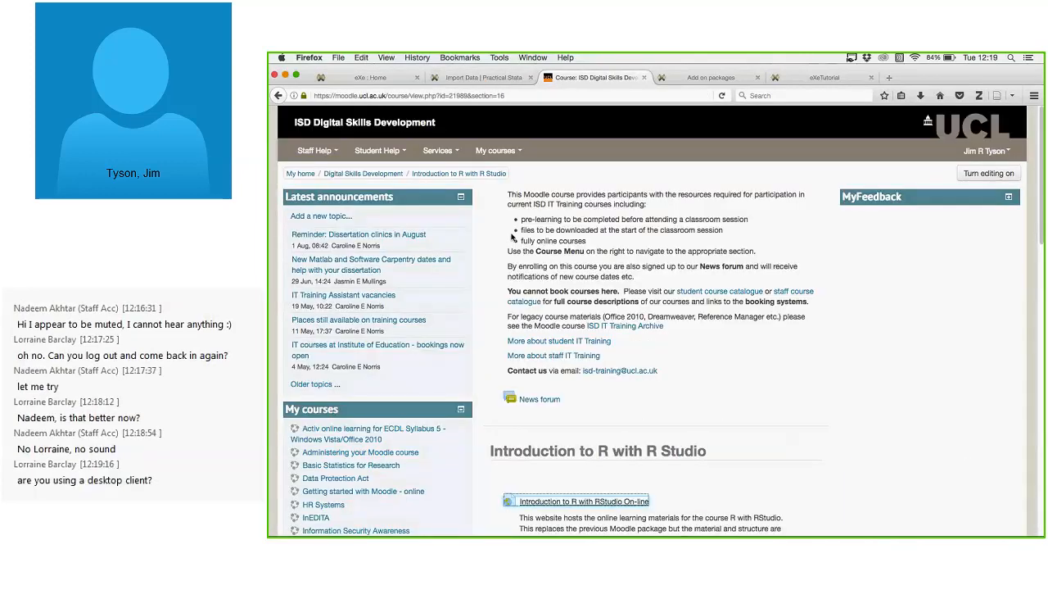
scroll(698, 389, "down", 2)
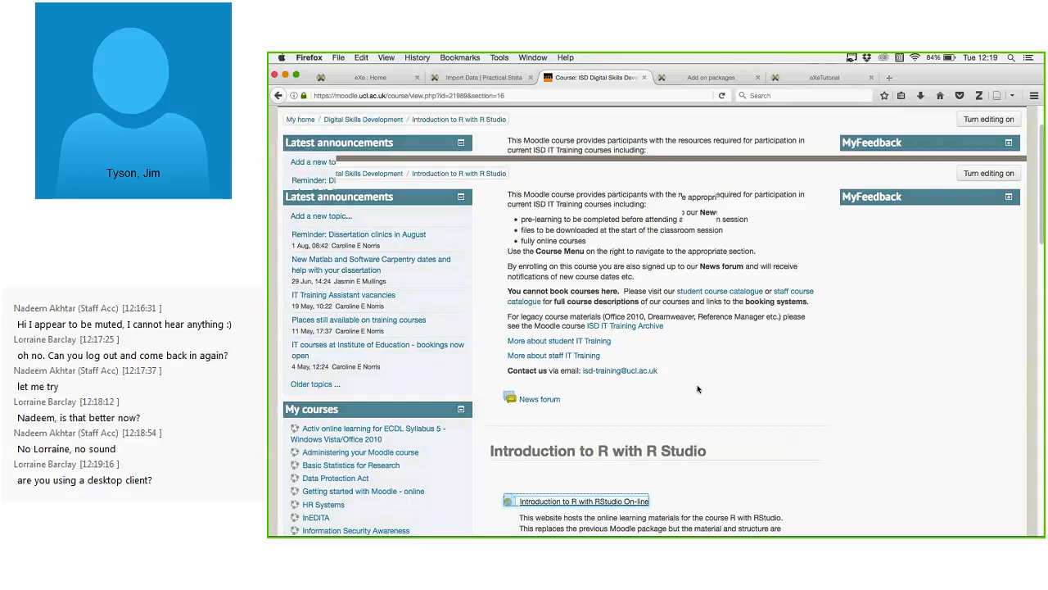
scroll(697, 389, "down", 2)
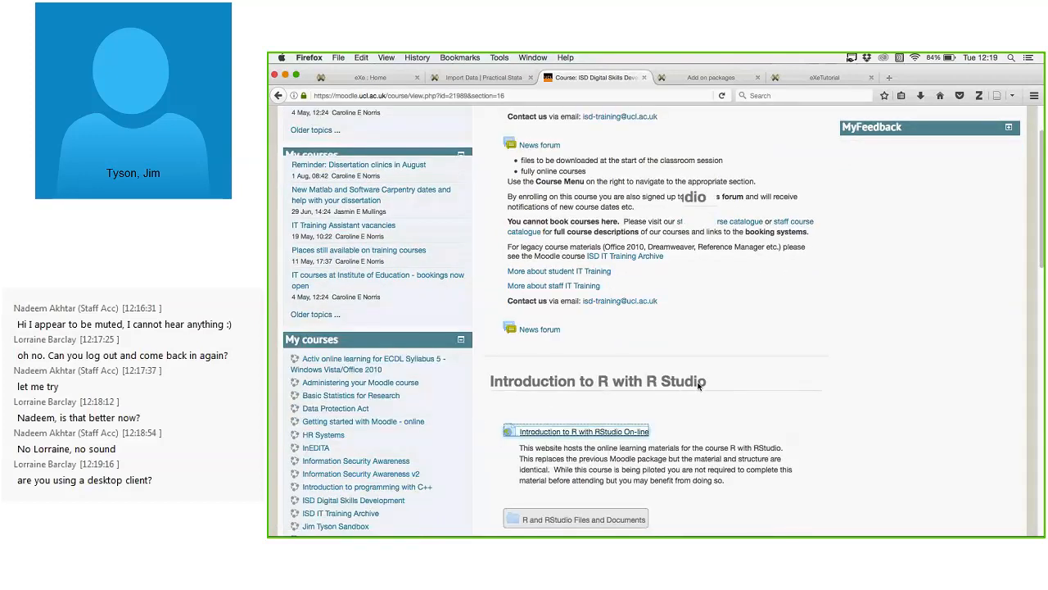
scroll(698, 385, "up", 2)
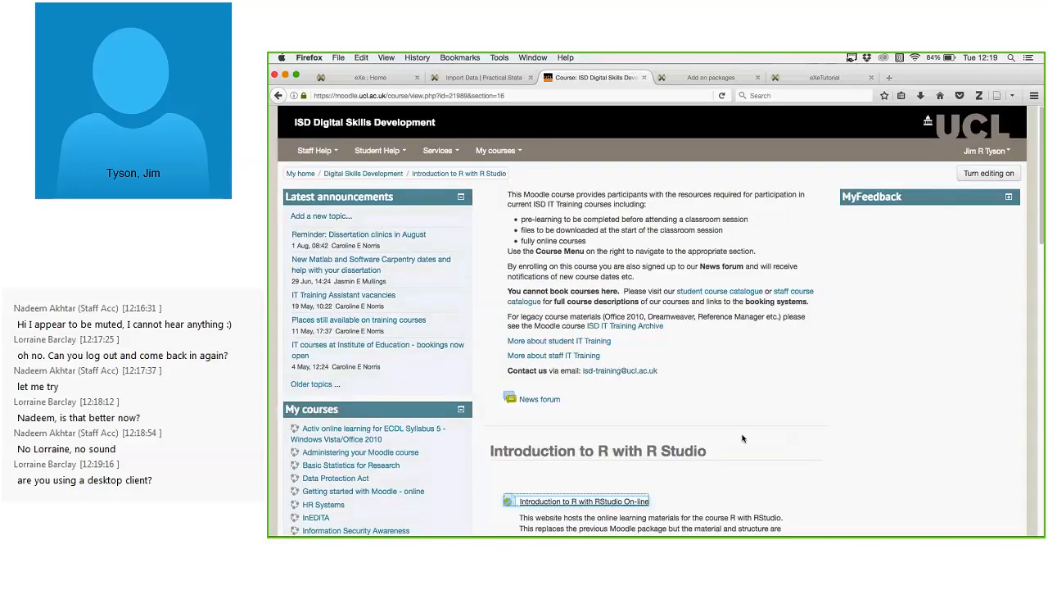
key("super+1")
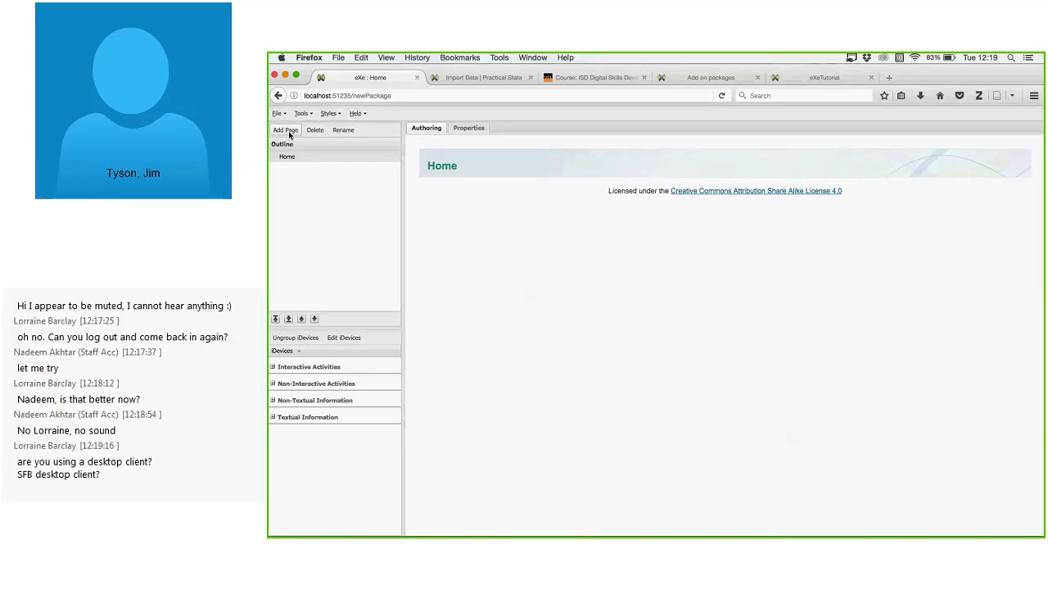
Rename the Home page in the outline to 'Welcome'.
left_click(297, 158)
left_click(343, 131)
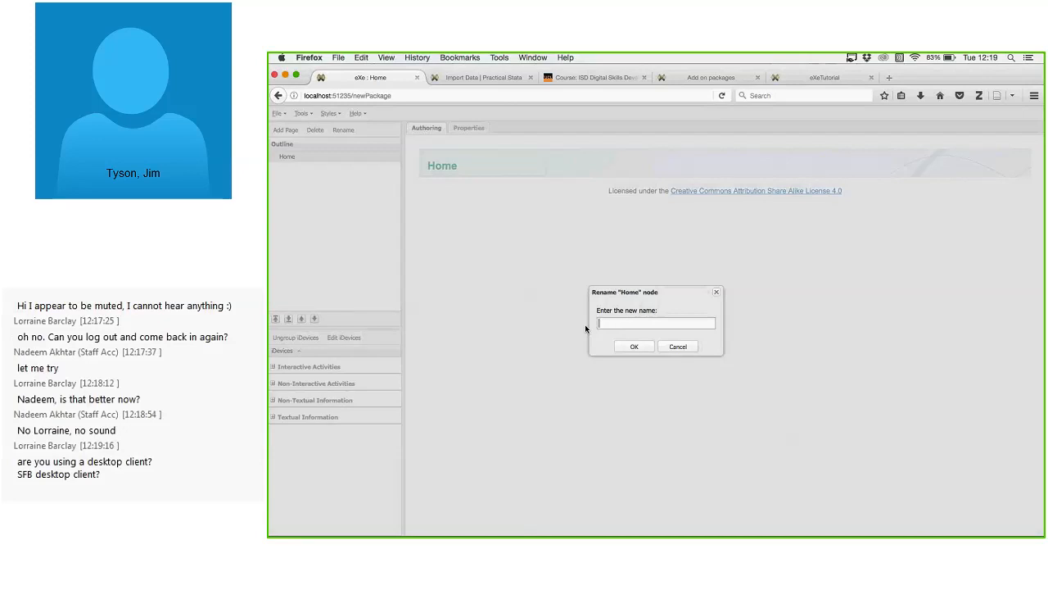
type("Welco")
type("come")
left_click(625, 349)
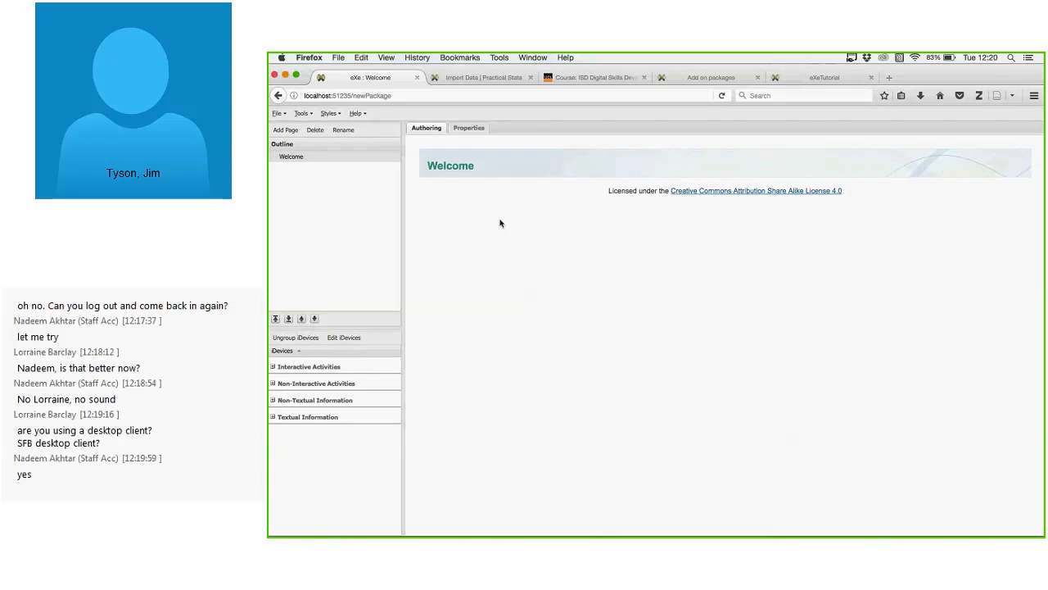
Add an Objectives iDevice from Textual Information to the Welcome page.
left_click(341, 114)
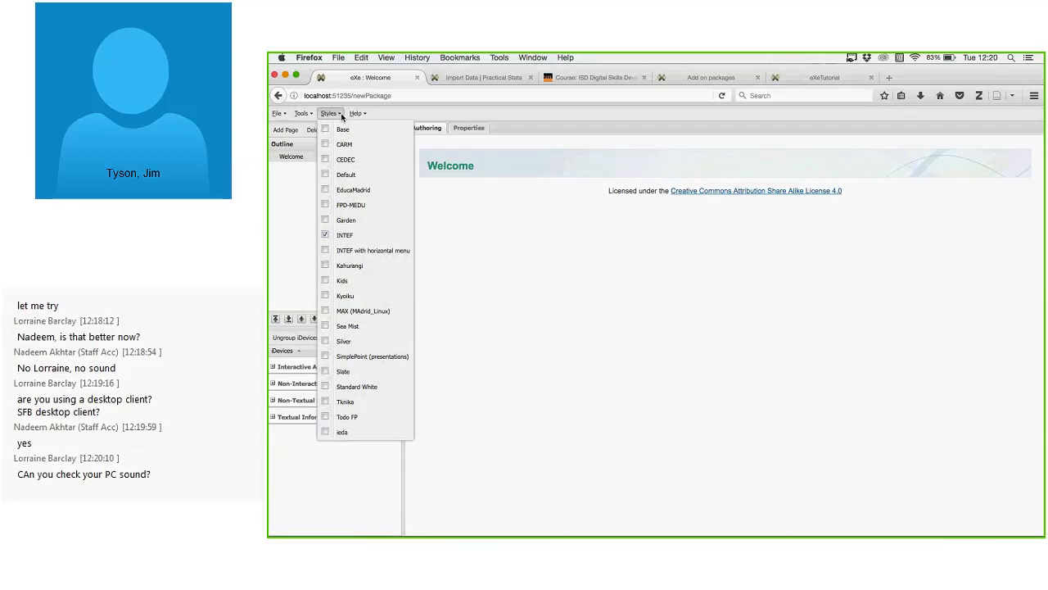
left_click(503, 255)
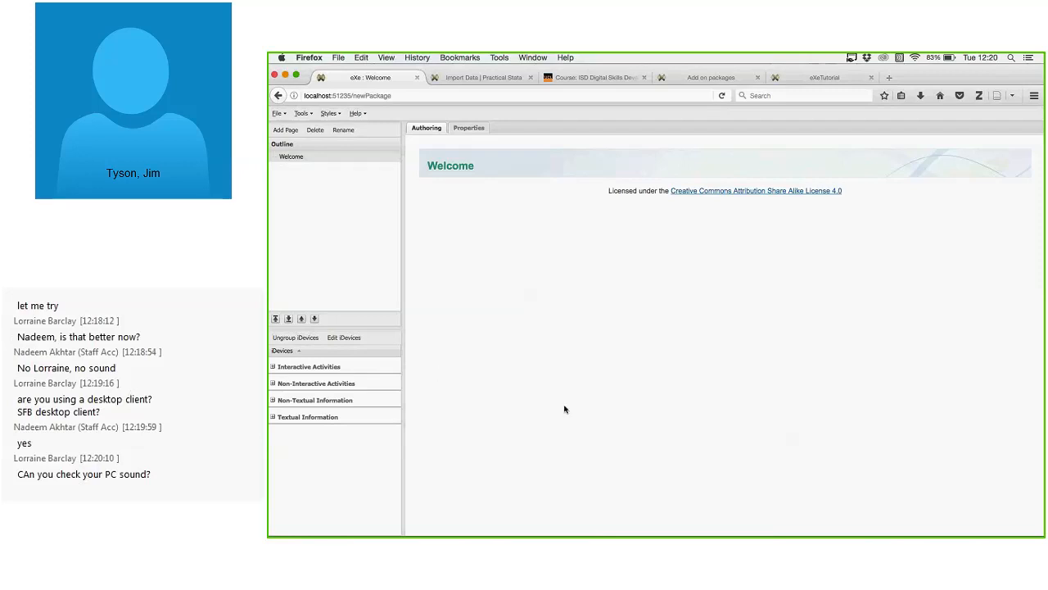
left_click(274, 418)
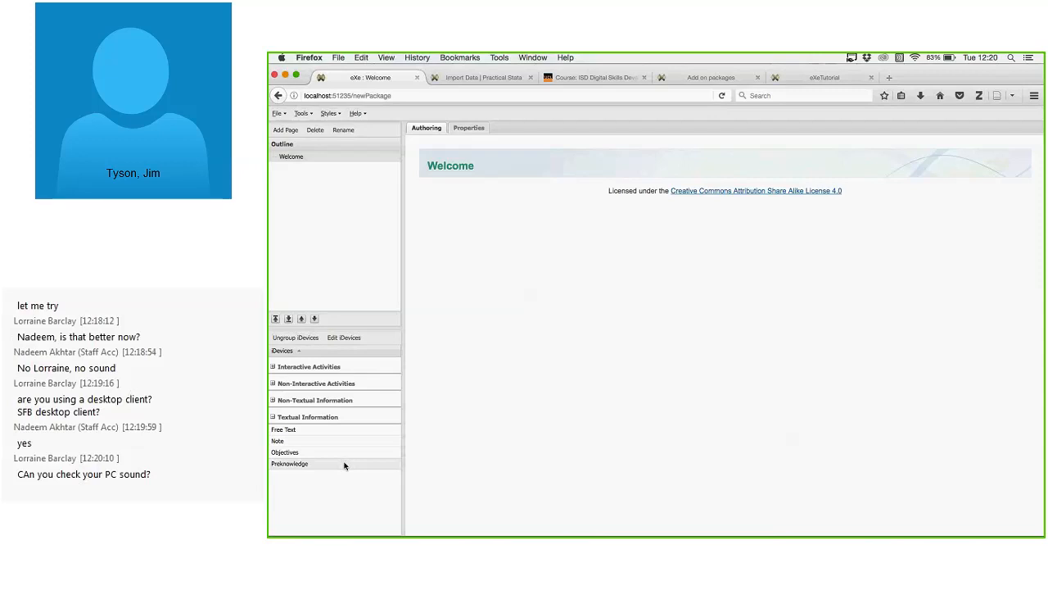
left_click(299, 453)
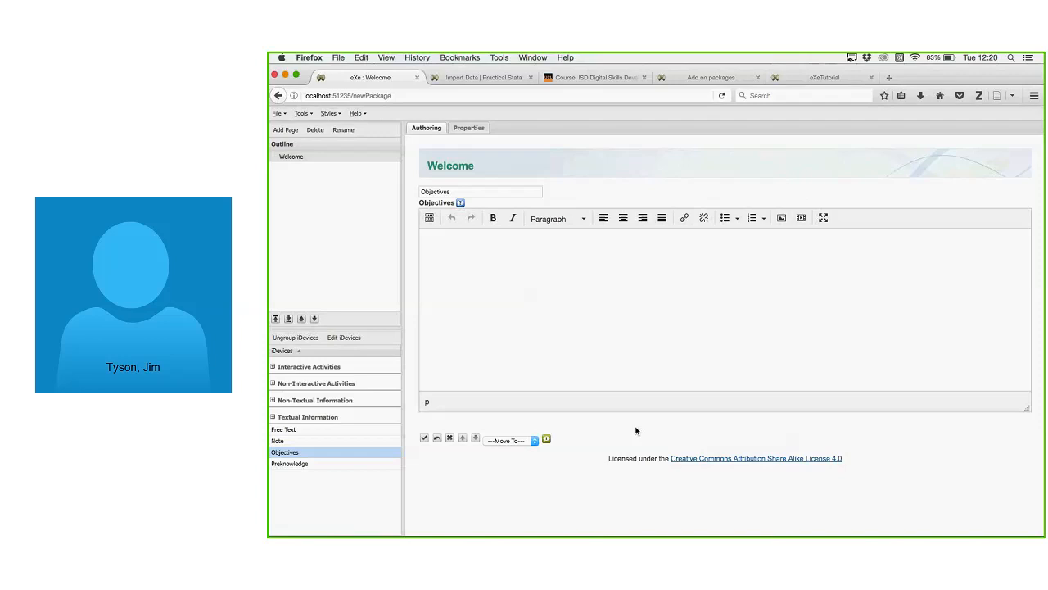
Title the Objectives block 'What will you learn?'.
left_click(484, 196)
double_click(483, 196)
type("What will you learn?")
Write the plain intro line 'After this learning you will be able to' and start a new line.
left_click(518, 279)
left_click(725, 219)
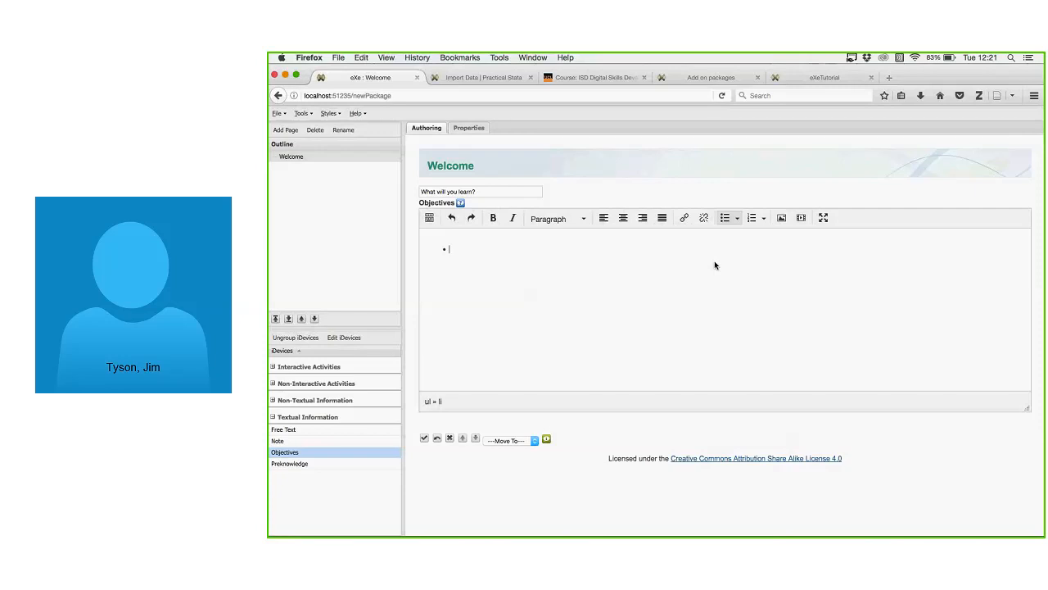
key("BackSpace")
type("After this learning you ")
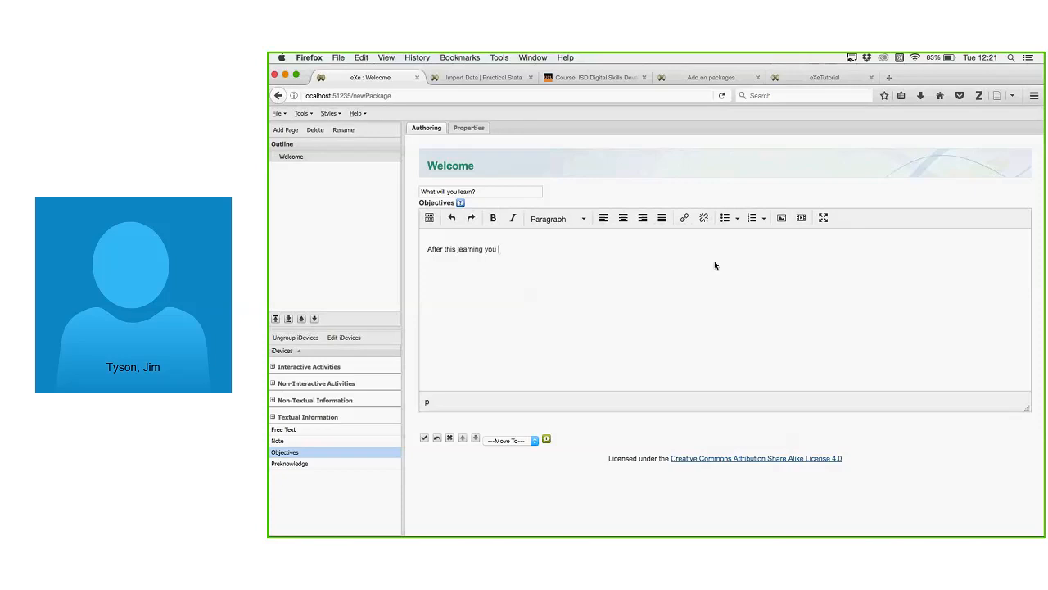
type("will be a")
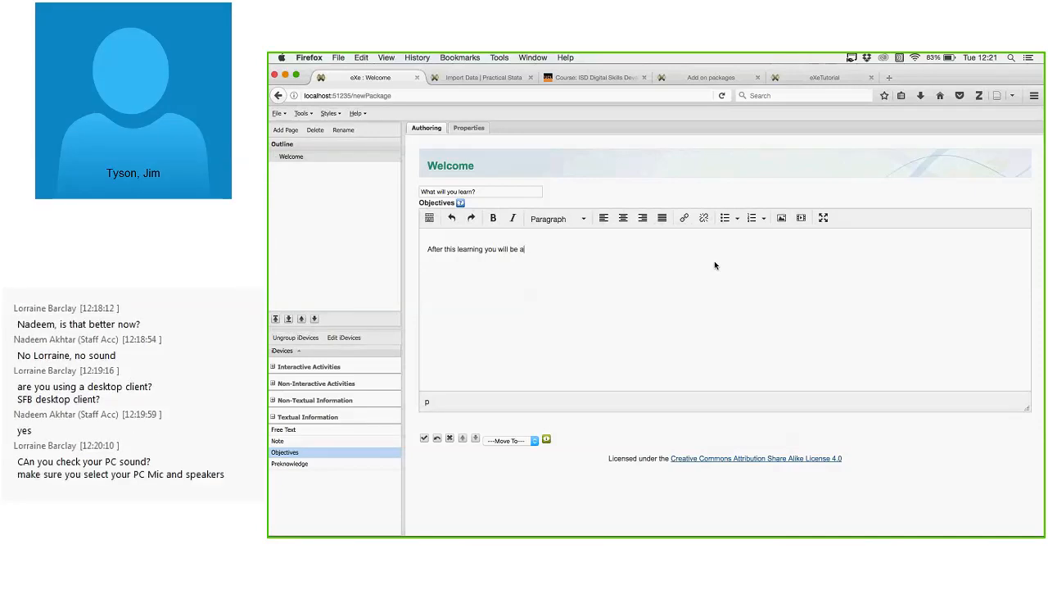
type("ble to")
key("Return")
Add bullets 'explain the use of eXe to create SCORM packages' and 'use eXe to create a simple project'.
left_click(726, 218)
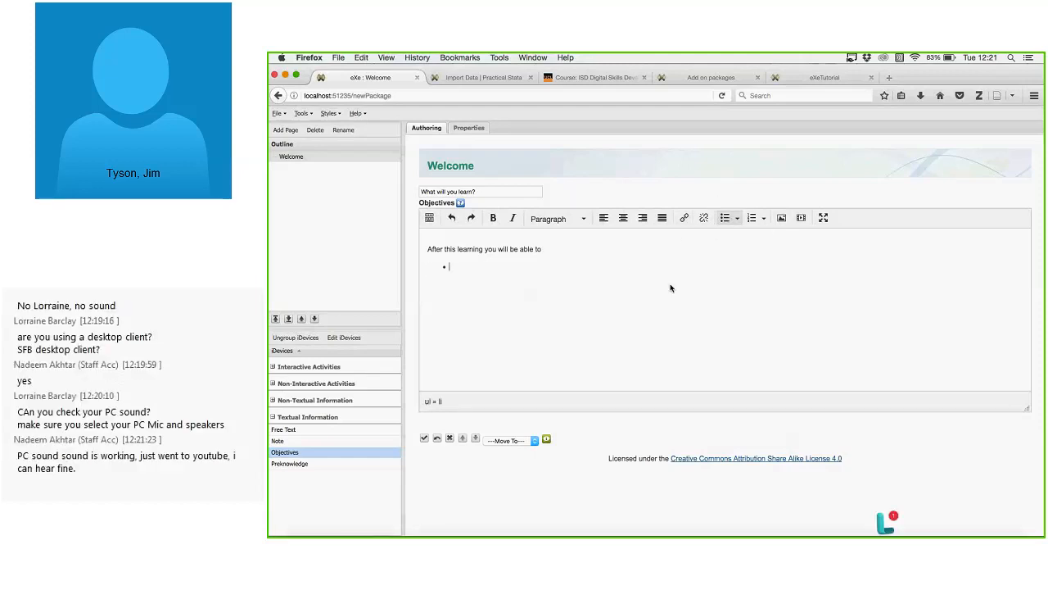
type("explai")
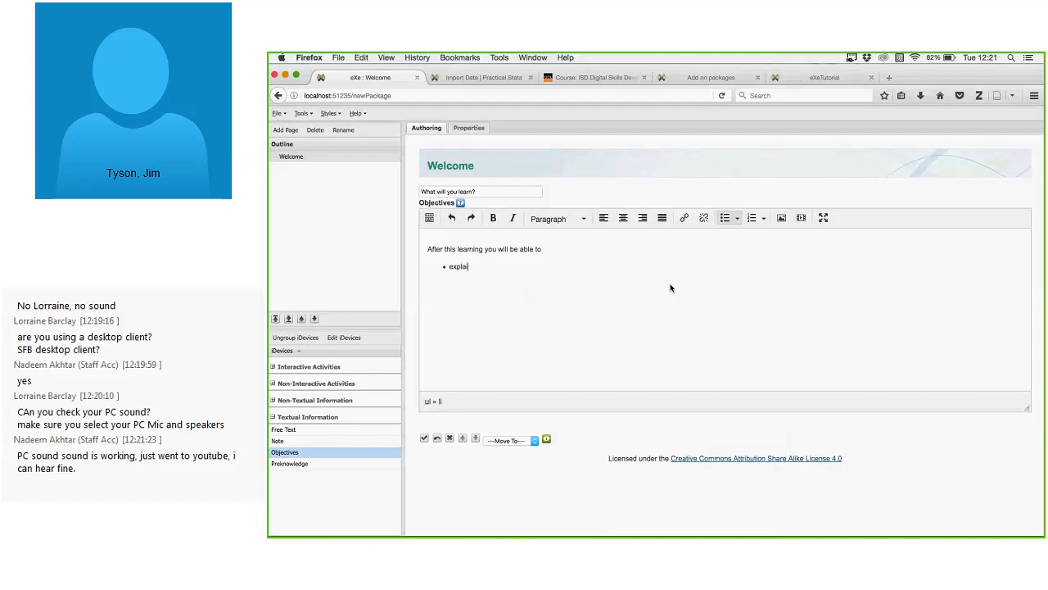
type("n the use of eXe to create SCORM packages")
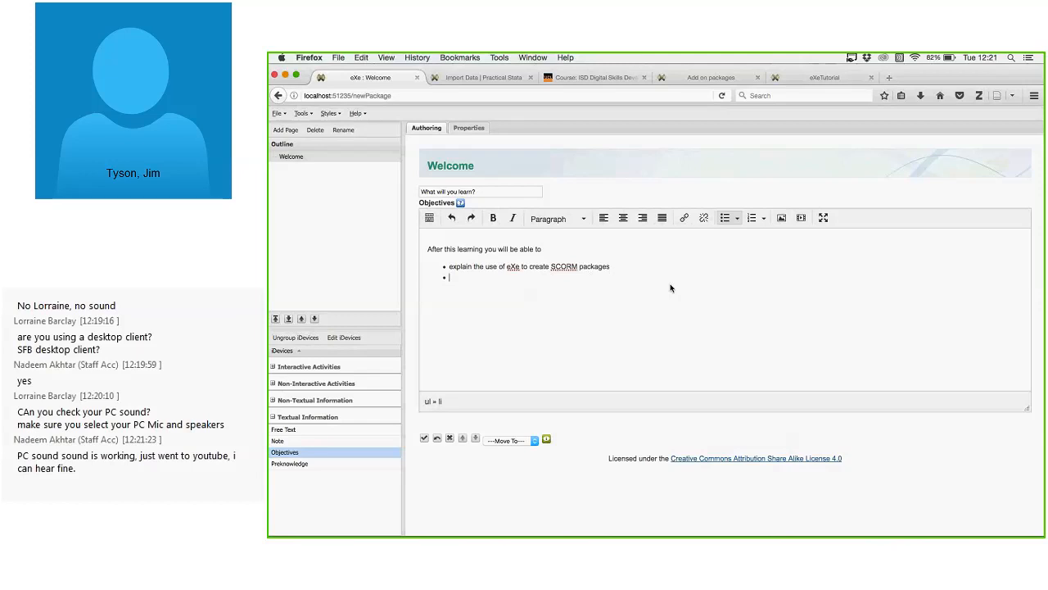
type("use eXe to create a simple project")
key("Return")
key("Return")
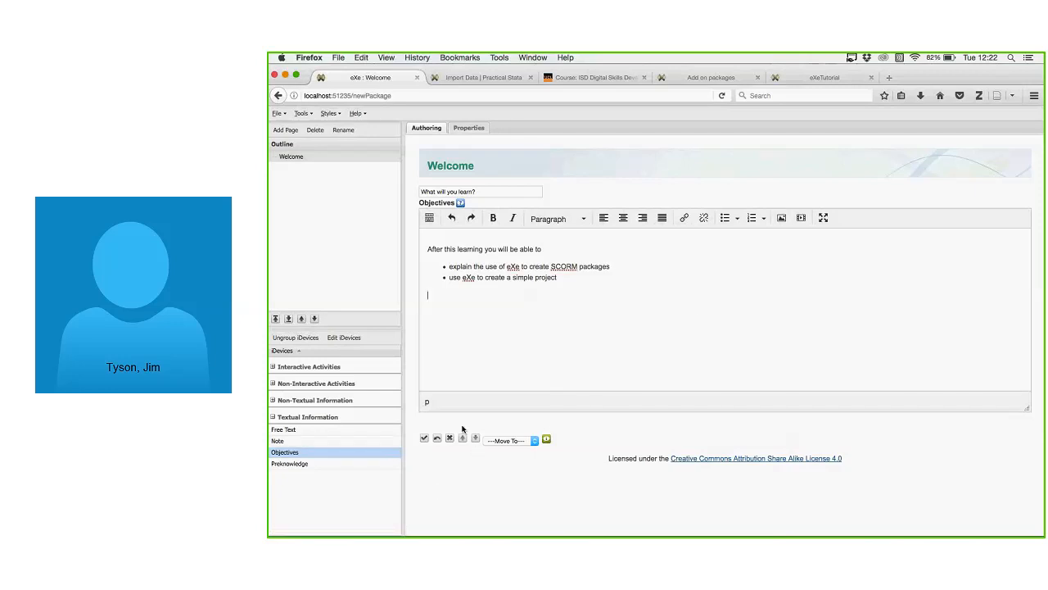
Finish the Objectives block and switch the package to the Default style.
left_click(425, 439)
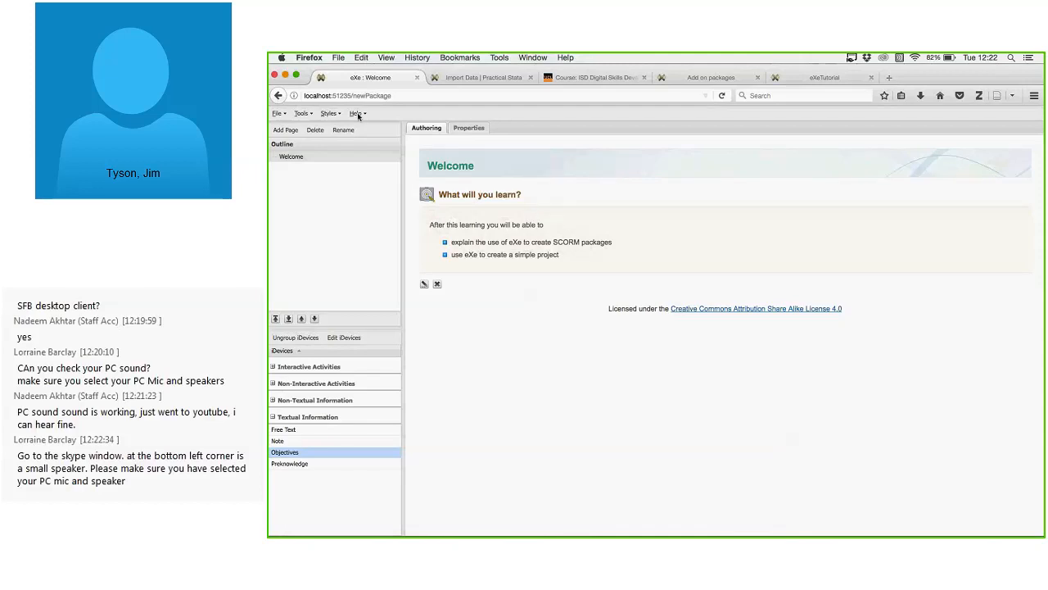
left_click(330, 114)
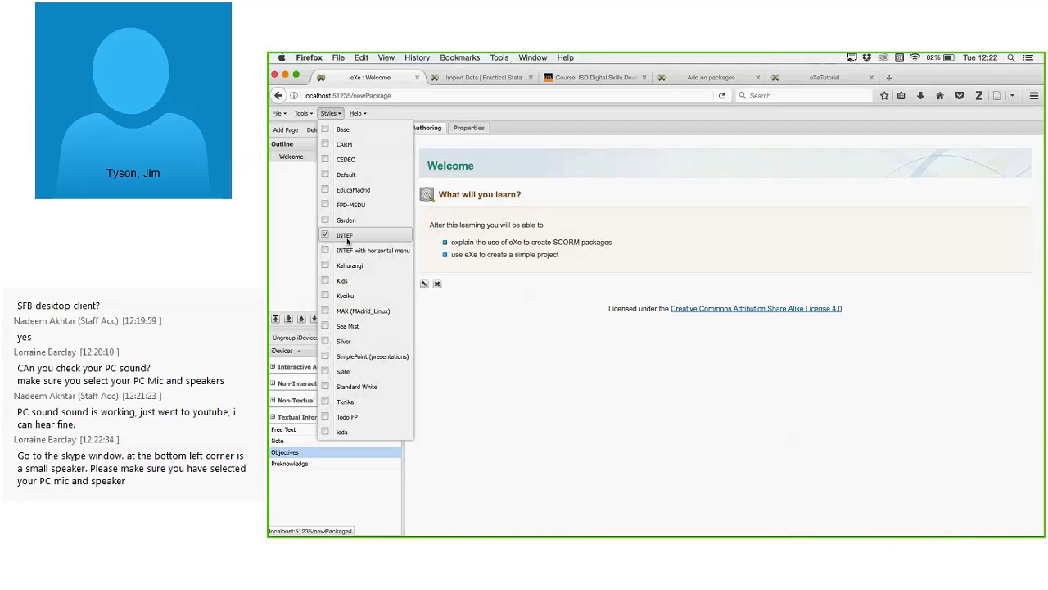
left_click(347, 174)
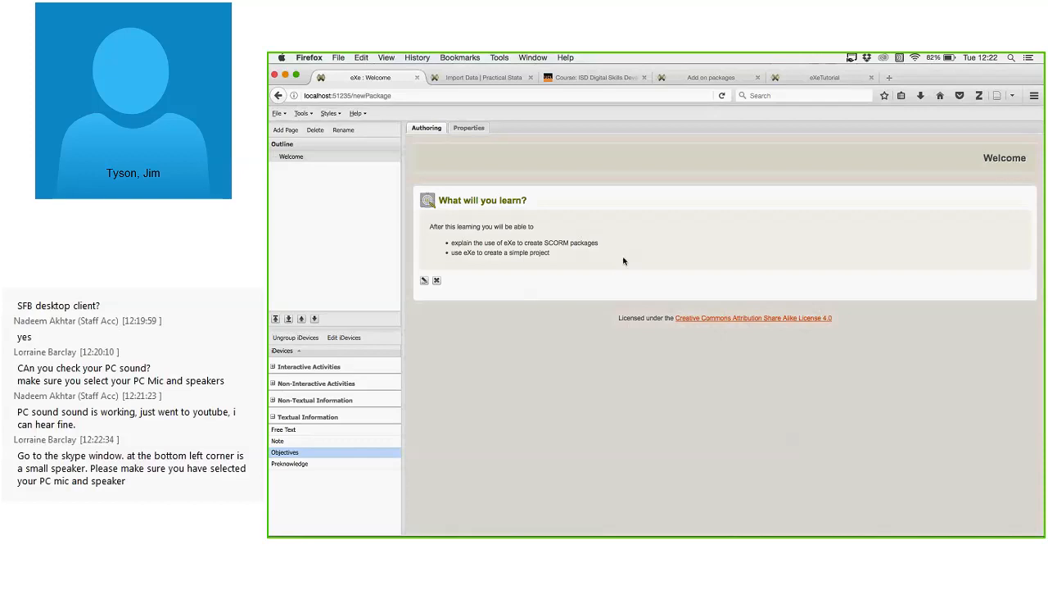
Try the CARM and Kids styles, then settle on the Silver style.
left_click(338, 114)
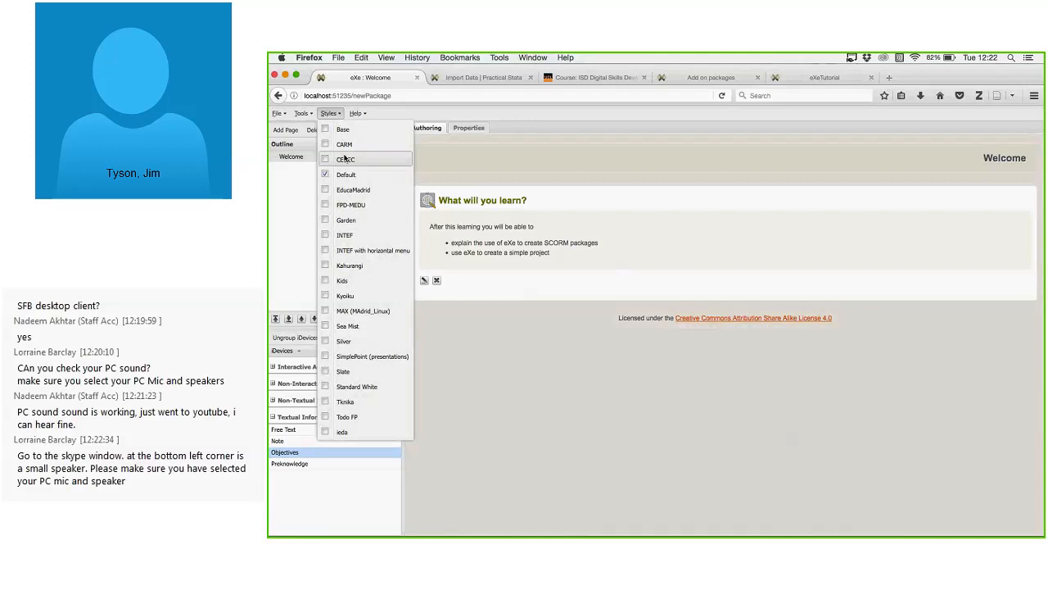
left_click(344, 144)
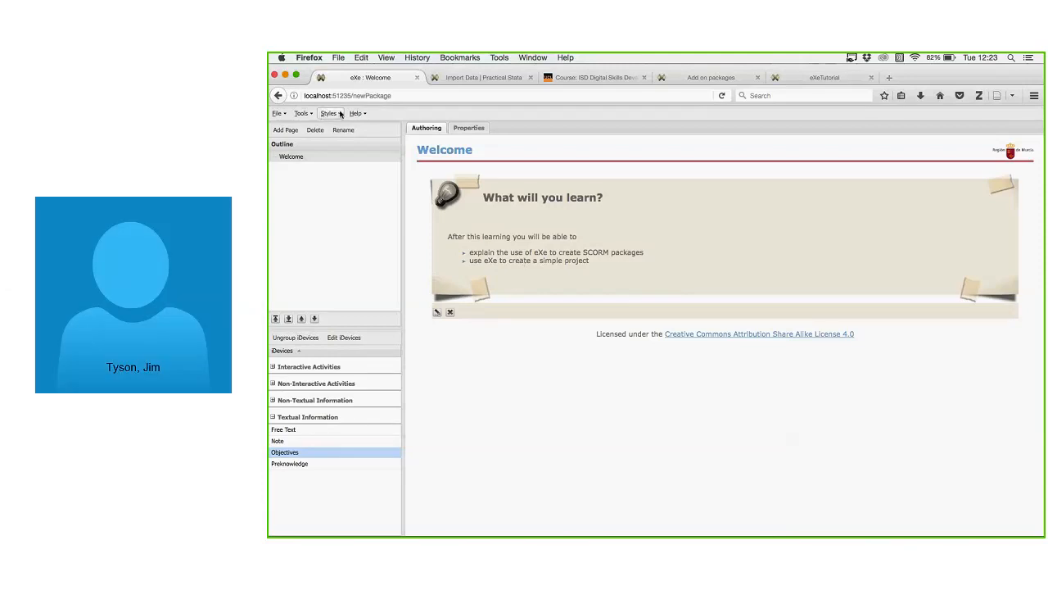
left_click(341, 115)
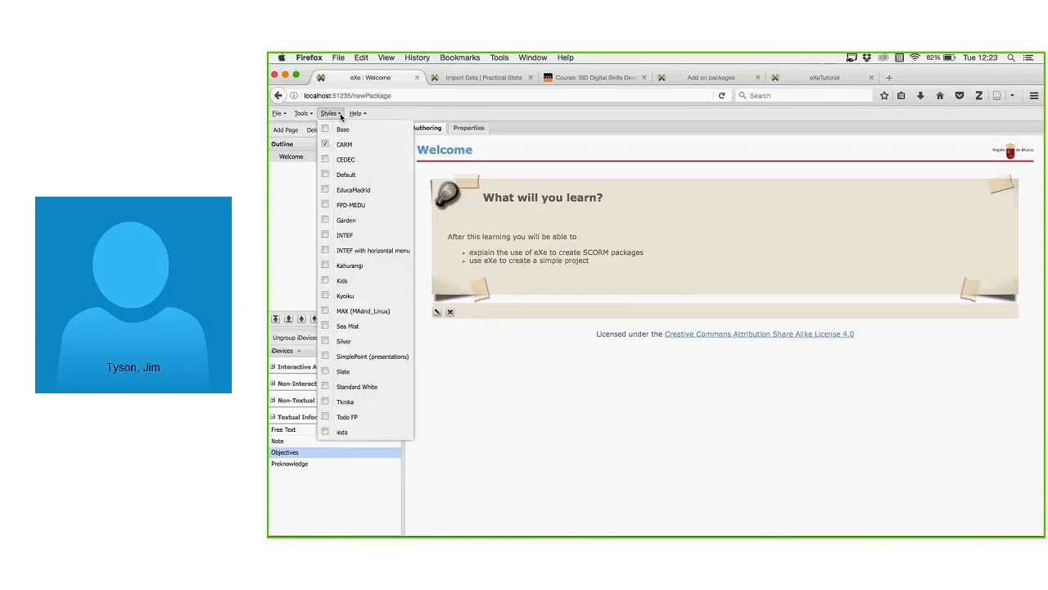
left_click(344, 281)
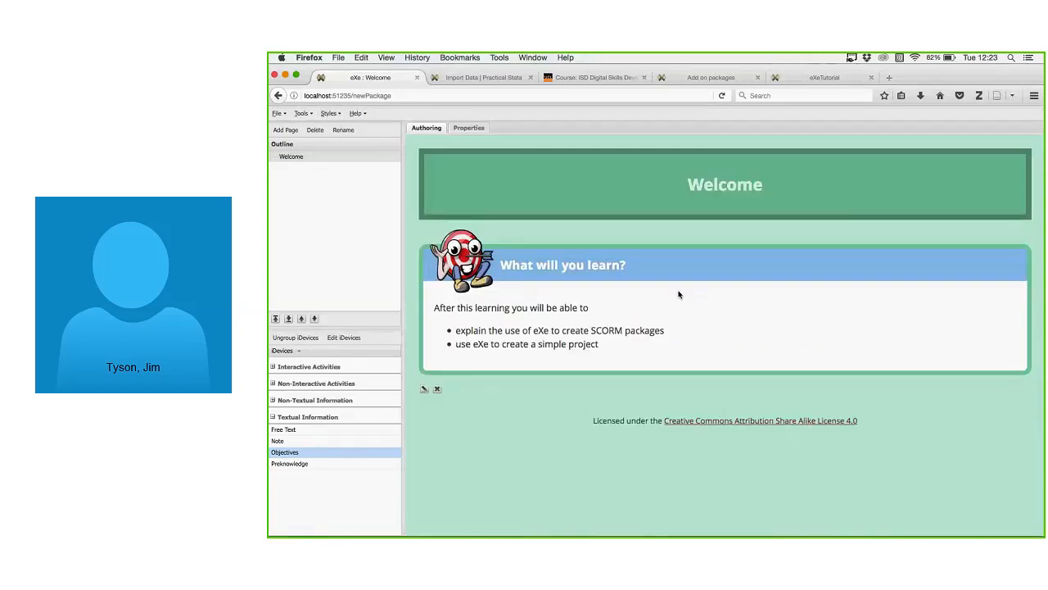
left_click(330, 113)
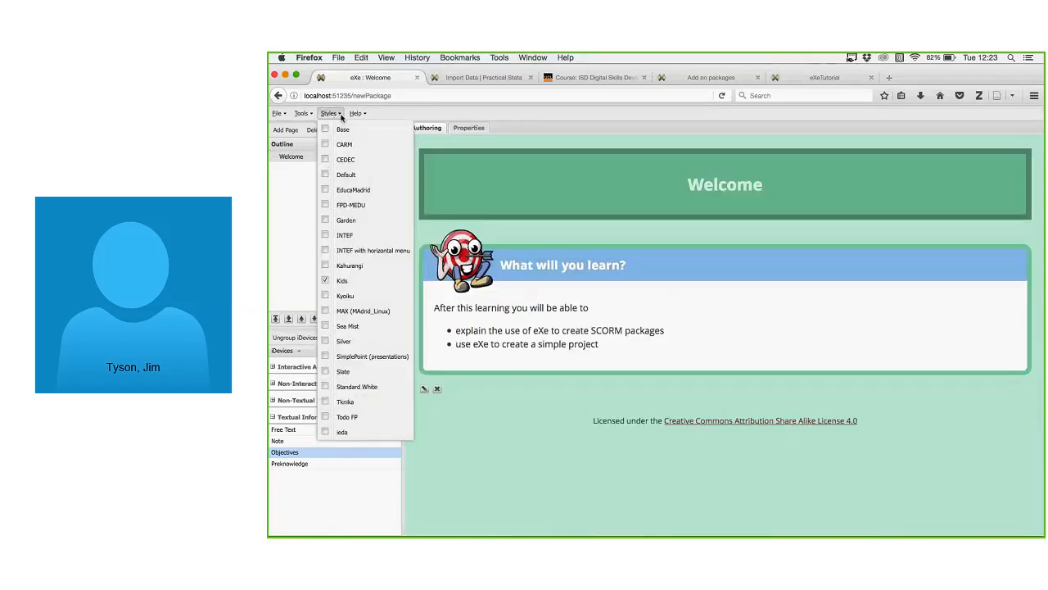
left_click(344, 341)
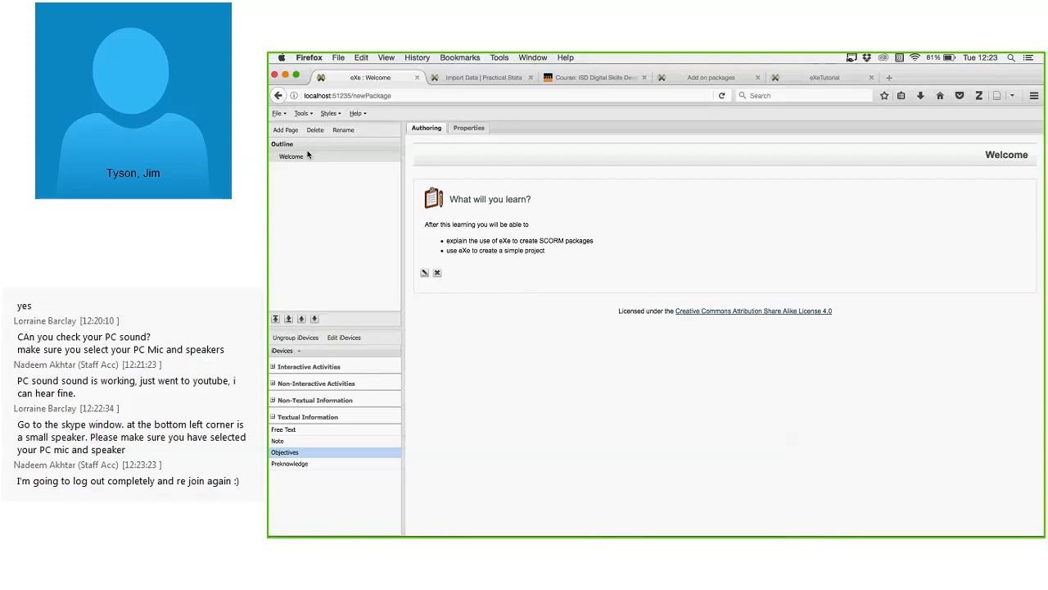
Add nested Topic, Section and Unit pages under Welcome, then select Topic.
left_click(285, 130)
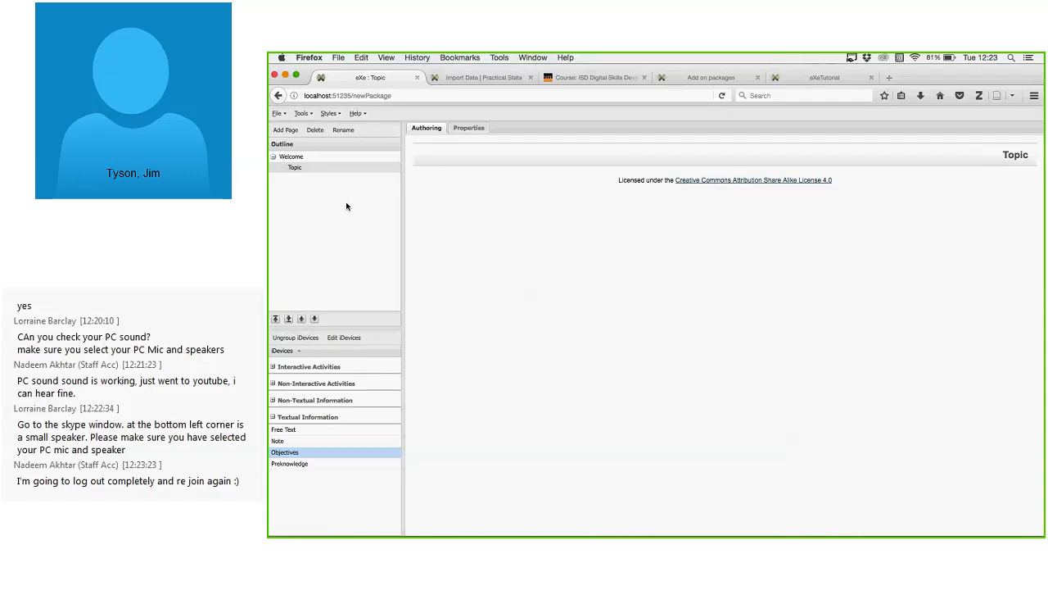
left_click(286, 130)
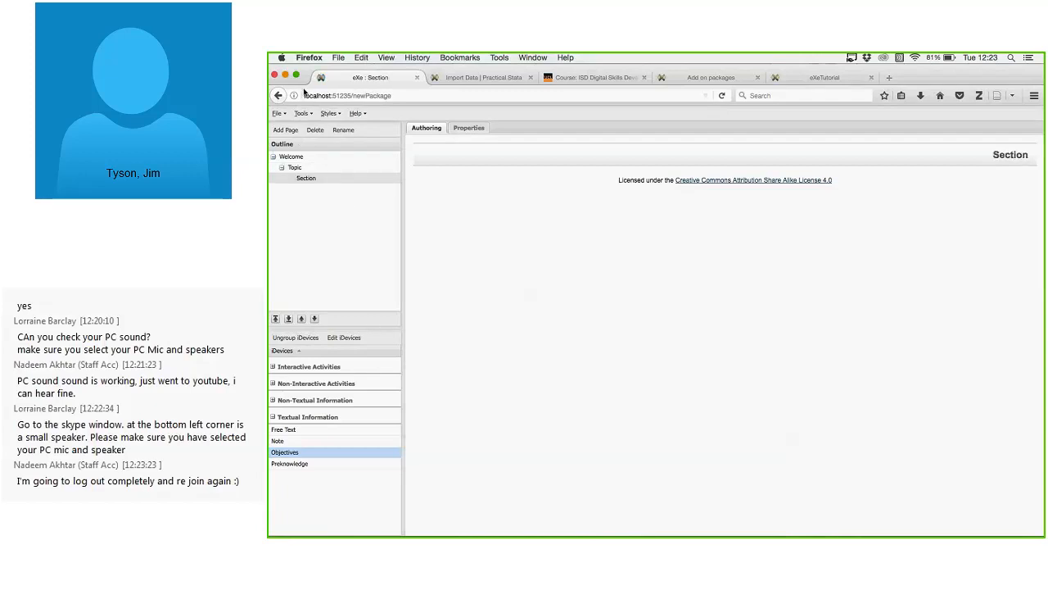
left_click(294, 131)
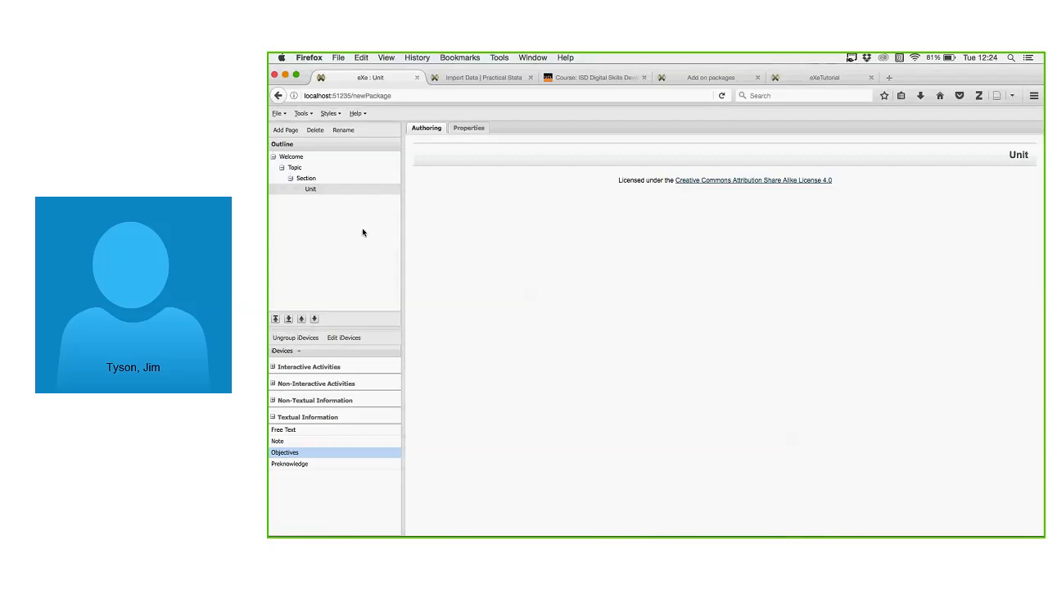
left_click(302, 167)
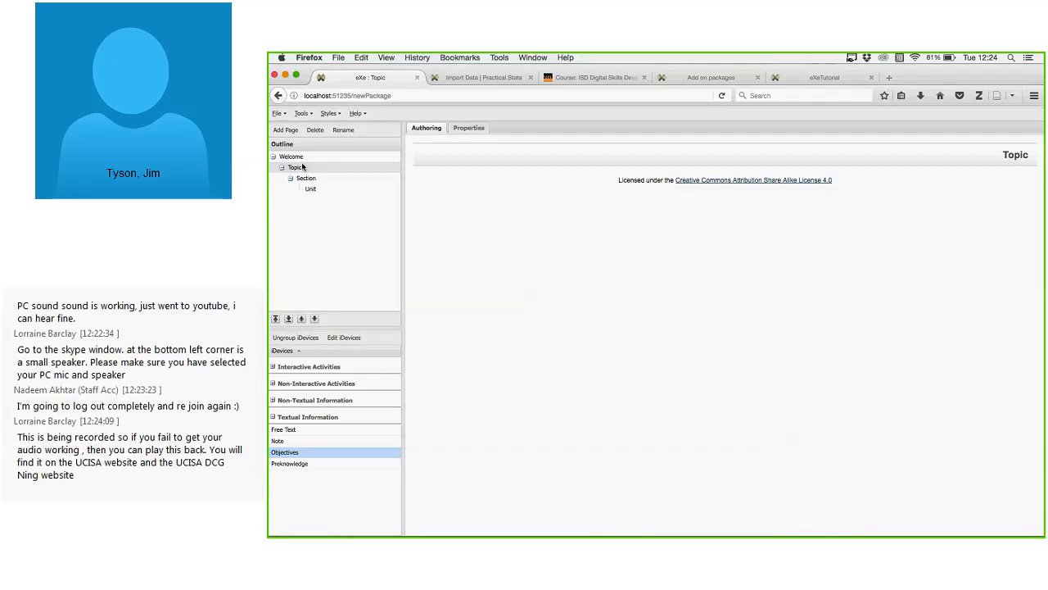
left_click(301, 156)
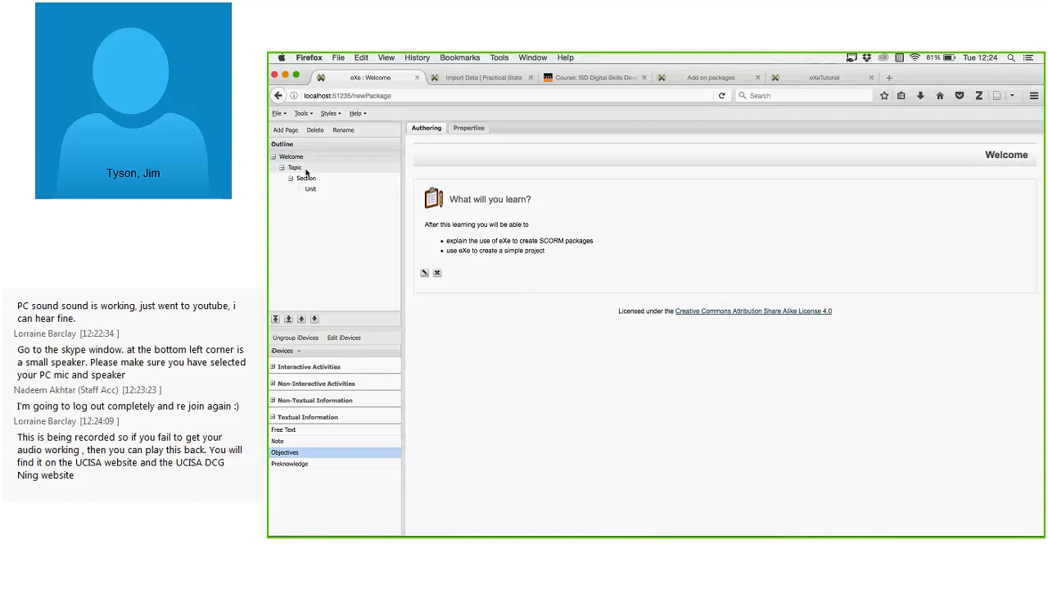
left_click(297, 168)
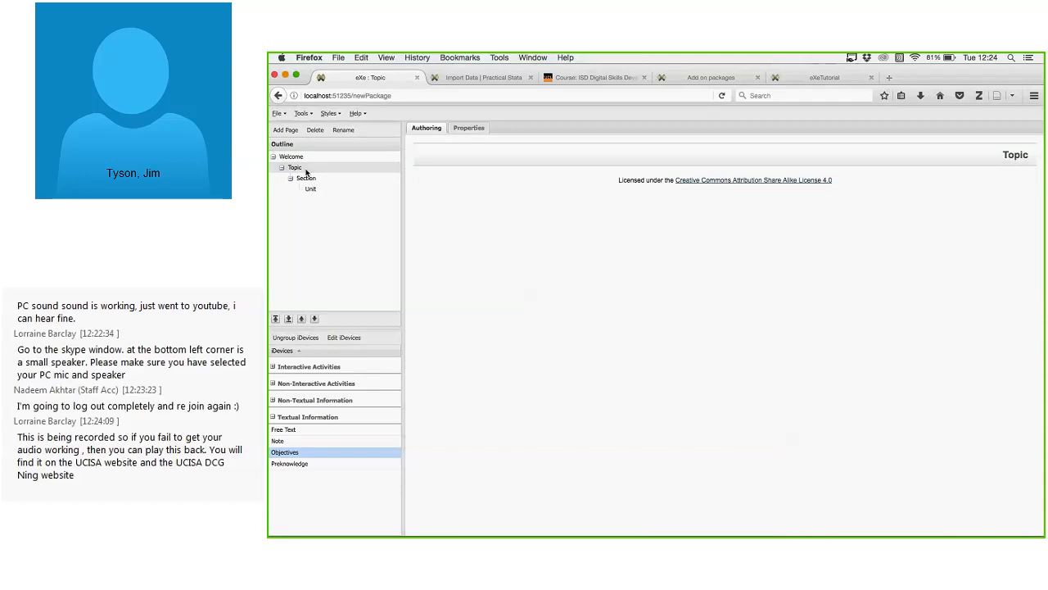
Rename the Topic page to 'What SCORM'.
left_click(345, 129)
key("BackSpace")
key("BackSpace")
key("BackSpace")
key("BackSpace")
key("BackSpace")
type("What is")
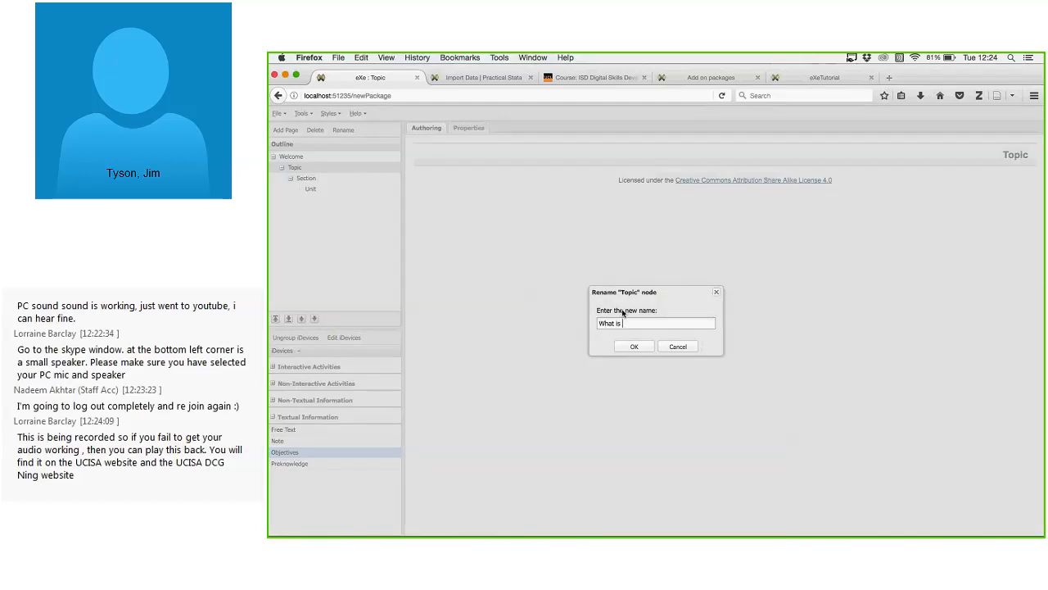
key("BackSpace")
key("BackSpace")
key("BackSpace")
type("SCORM")
left_click(635, 347)
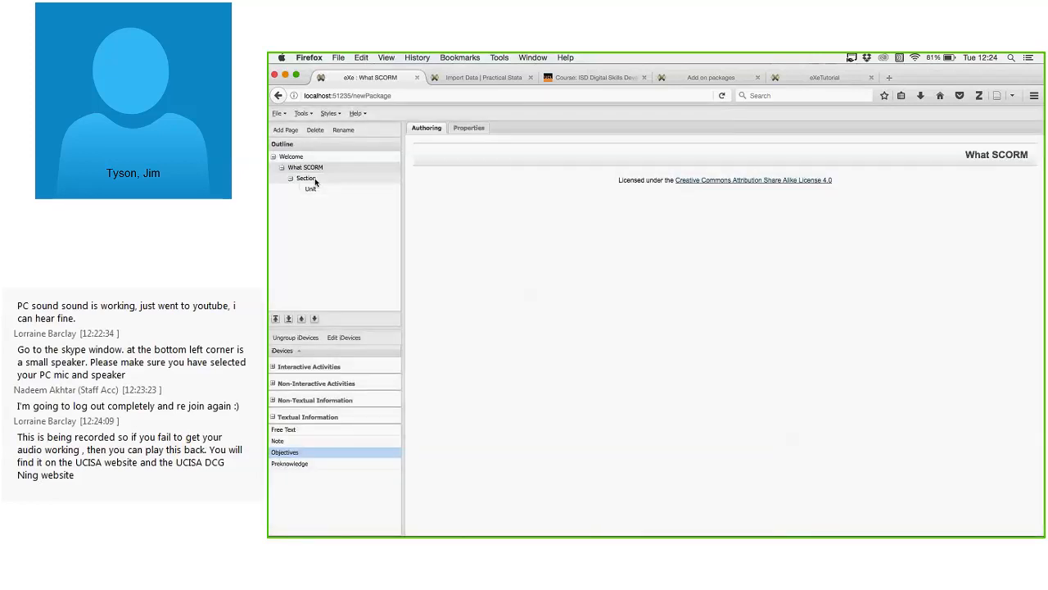
Rename the Section page to 'LMS Standards'.
left_click(314, 180)
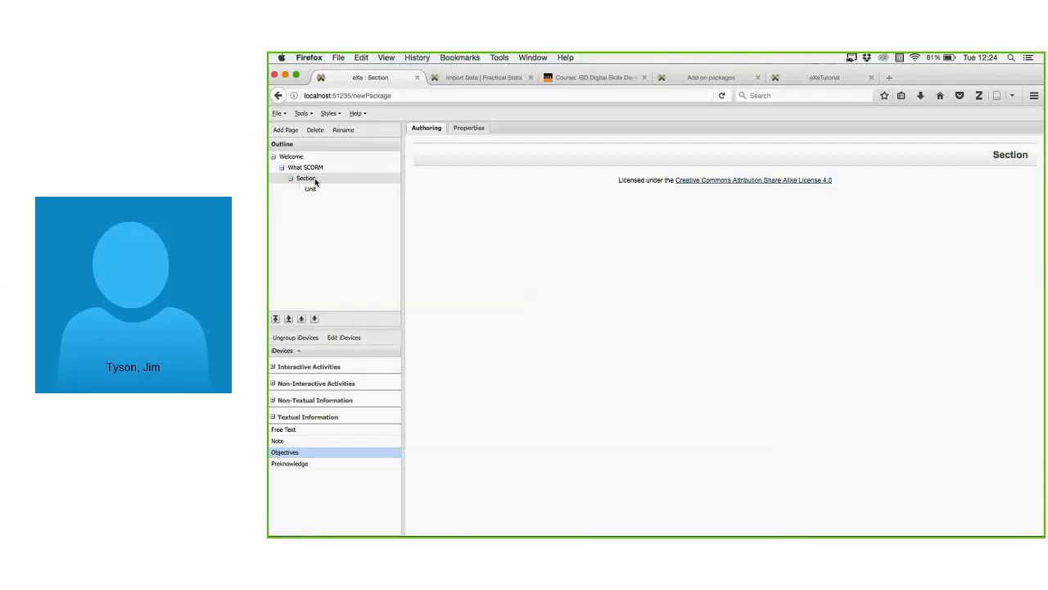
left_click(343, 129)
key("BackSpace")
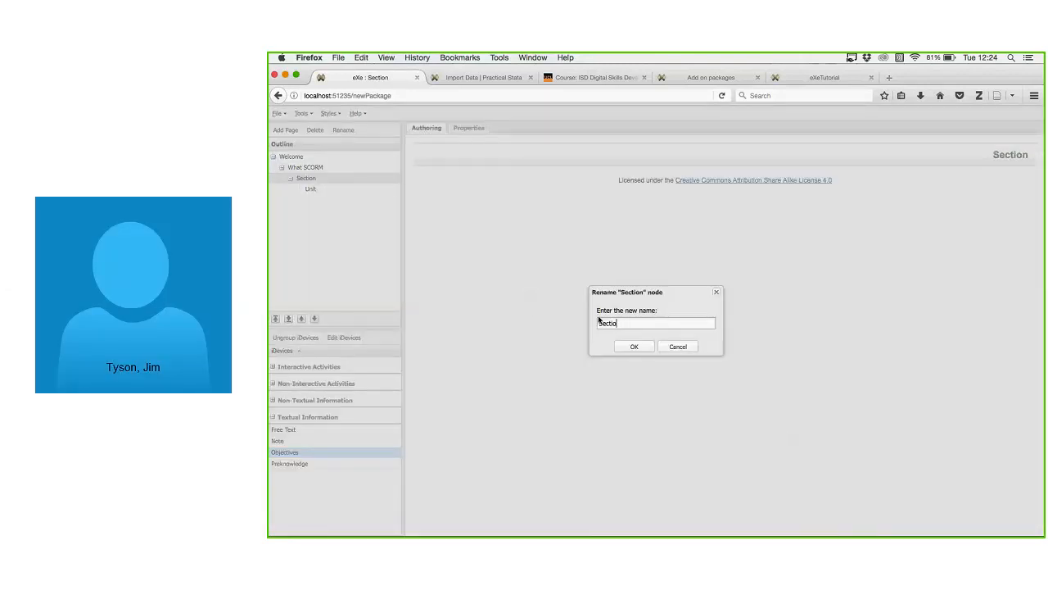
key("BackSpace")
key("BackSpace")
key("BackSpace")
key("BackSpace")
key("BackSpace")
key("BackSpace")
type("LMS Standards")
left_click(625, 346)
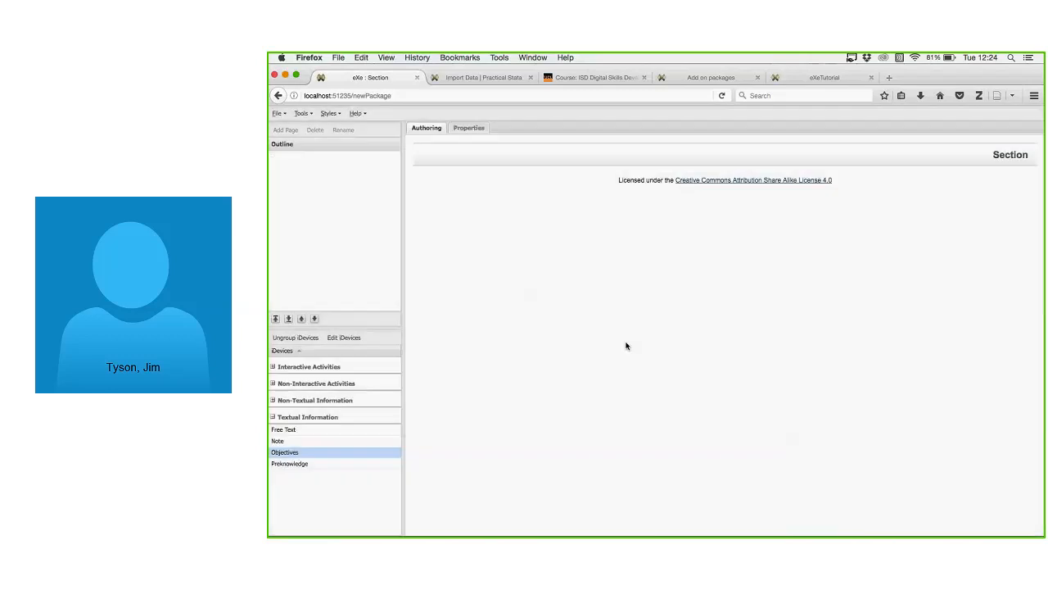
Add a second page under LMS Standards and rename the first Unit page 'SCORM'.
left_click(305, 189)
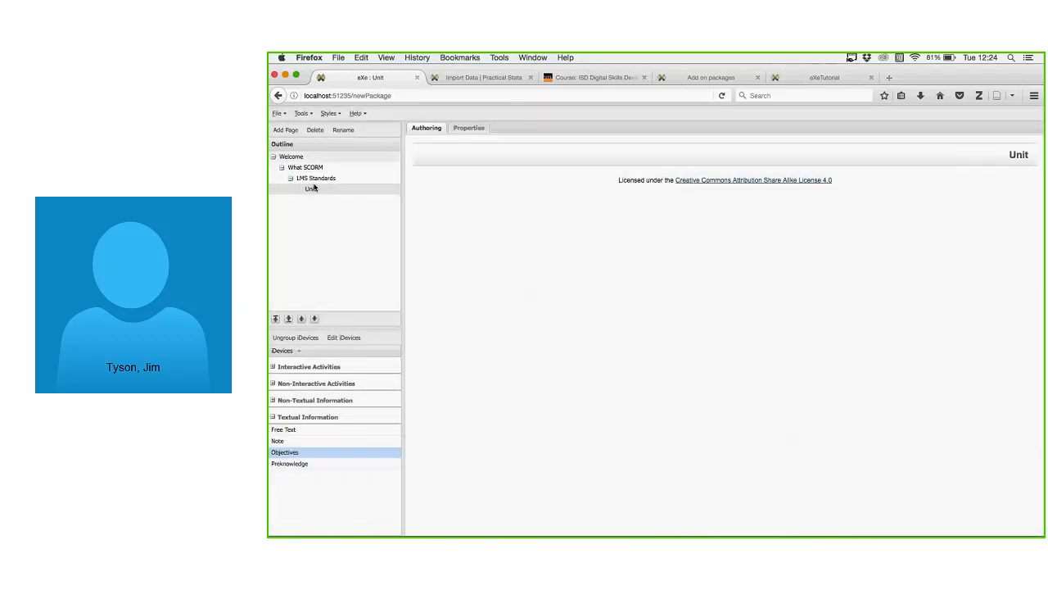
left_click(315, 178)
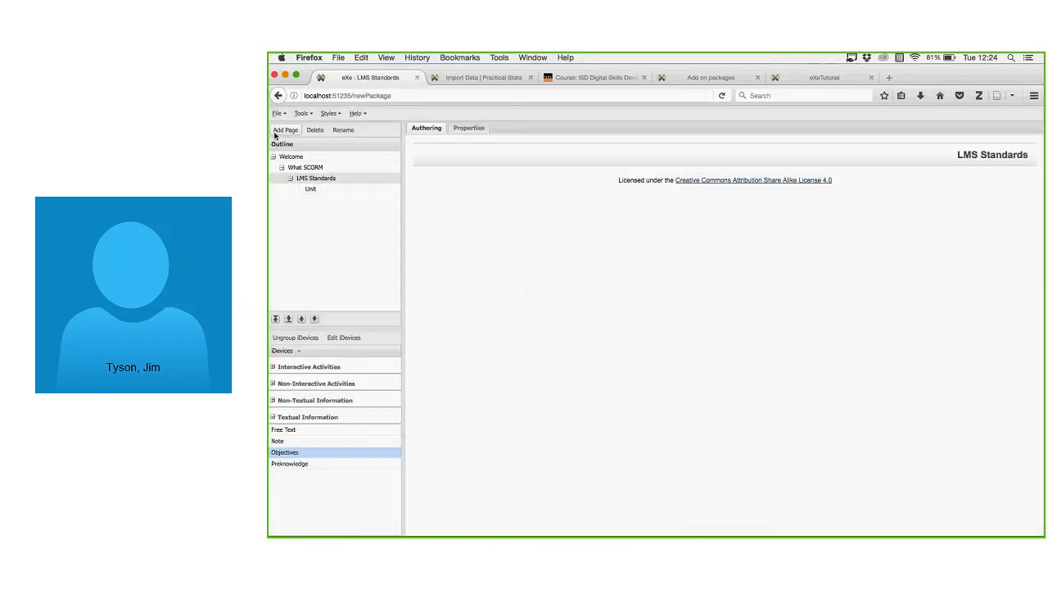
left_click(277, 132)
left_click(315, 190)
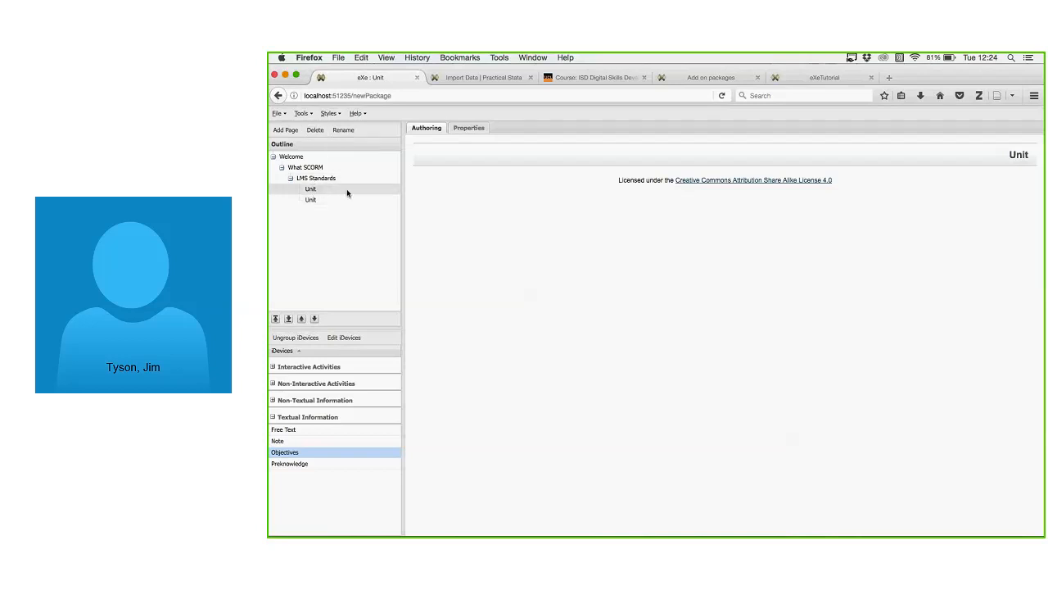
left_click(347, 131)
key("BackSpace")
key("BackSpace")
key("BackSpace")
key("BackSpace")
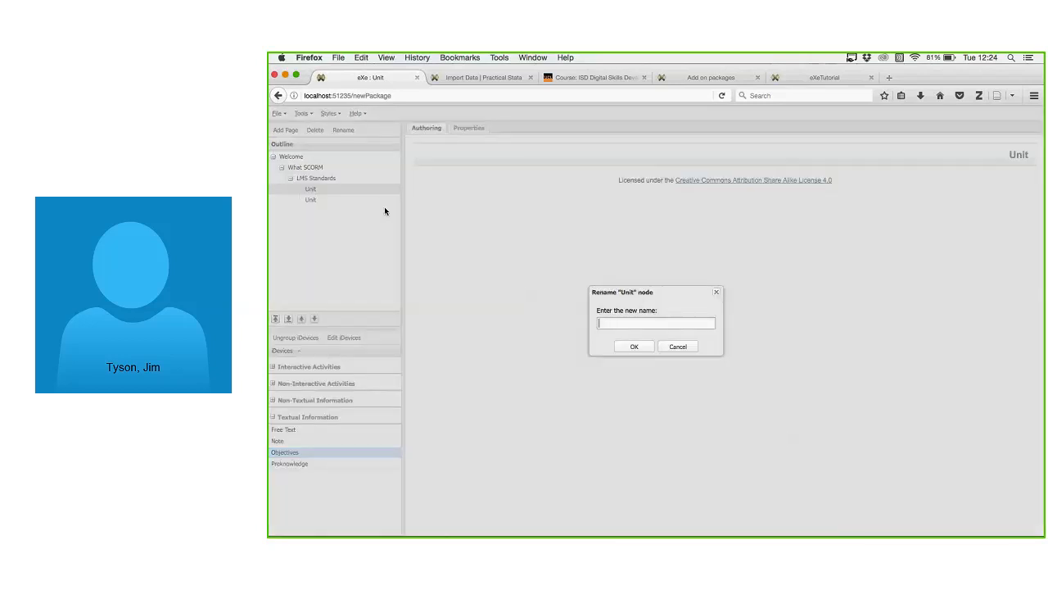
type("SCORM")
left_click(634, 347)
Rename the second Unit page 'Tin Can API'.
left_click(319, 203)
left_click(343, 130)
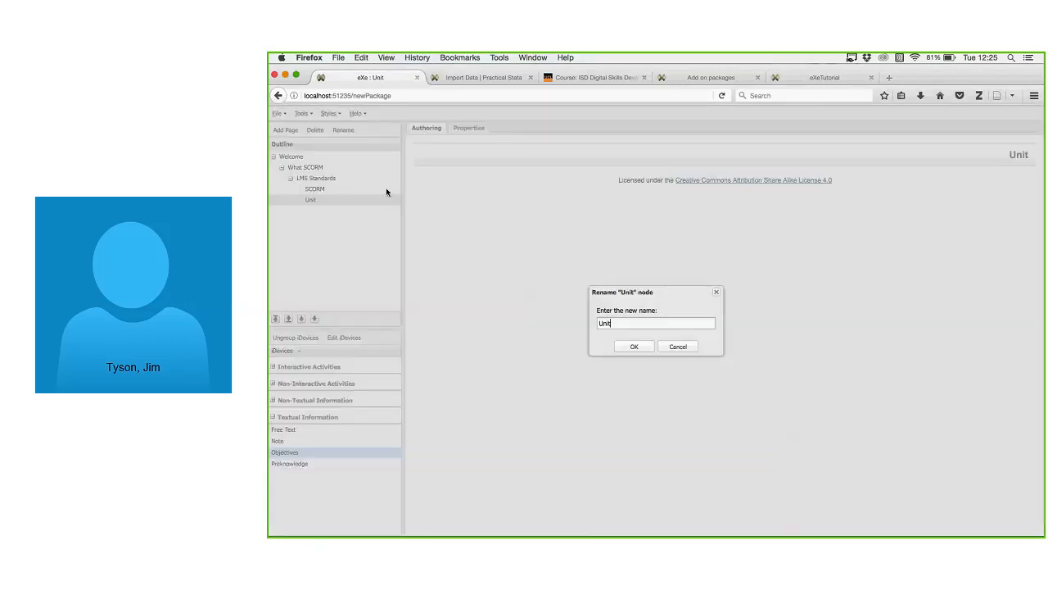
double_click(621, 323)
type("Tin Cam")
key("BackSpace")
type("b ")
type("n API")
left_click(635, 347)
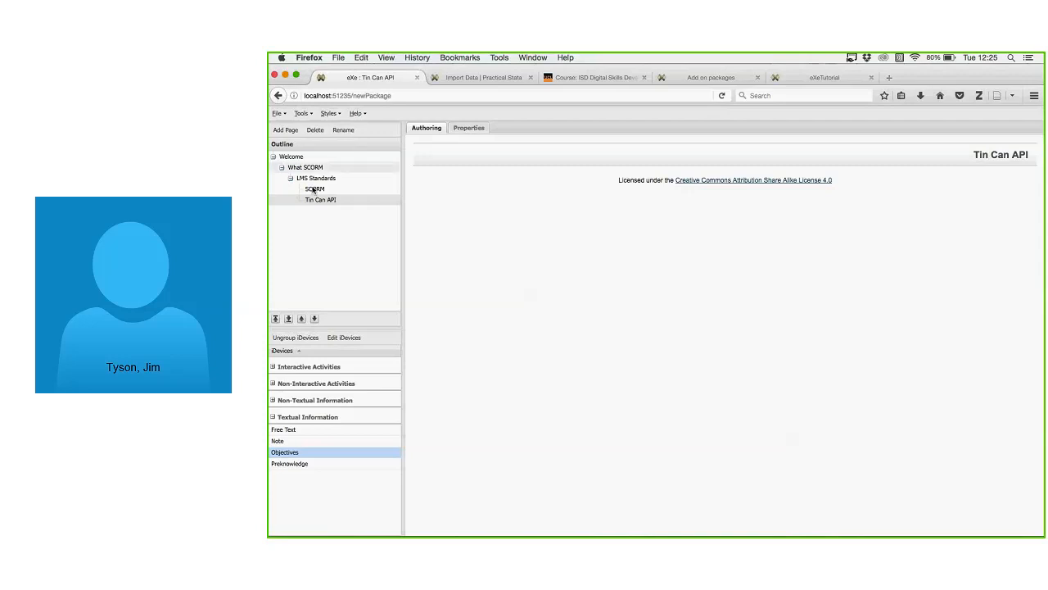
left_click(298, 158)
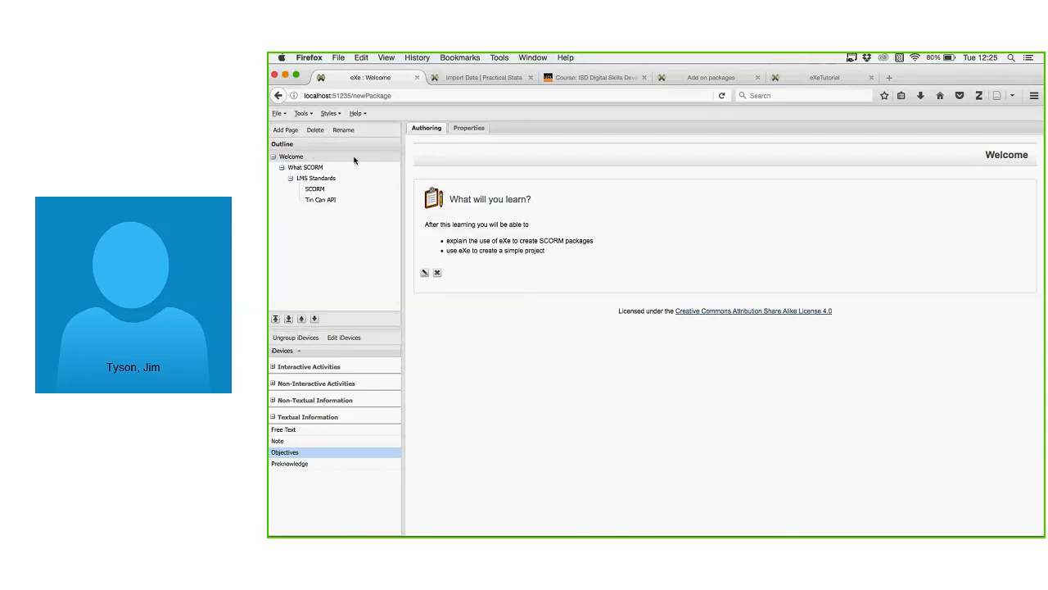
Add a page under Welcome named 'Authoring Learning'.
left_click(293, 132)
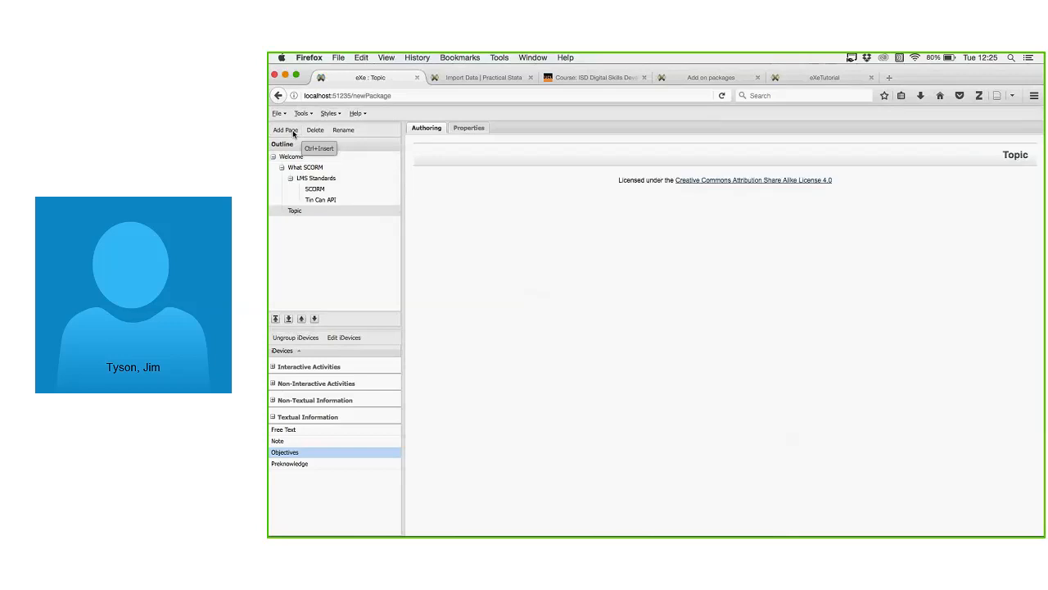
left_click(344, 130)
key("BackSpace")
key("BackSpace")
key("BackSpace")
key("BackSpace")
type("Au")
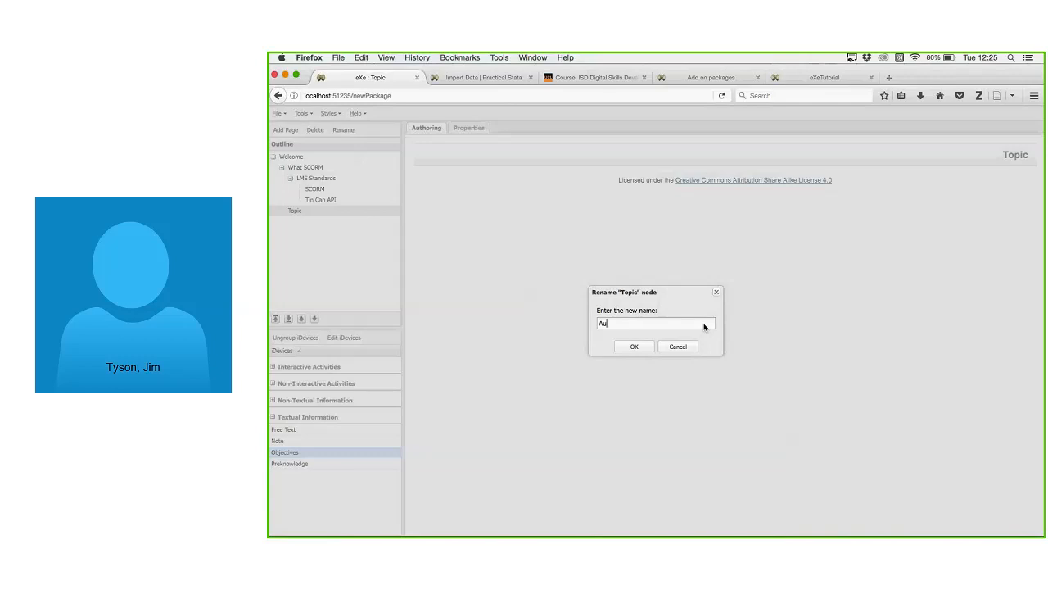
type("thoring Learning")
key("Return")
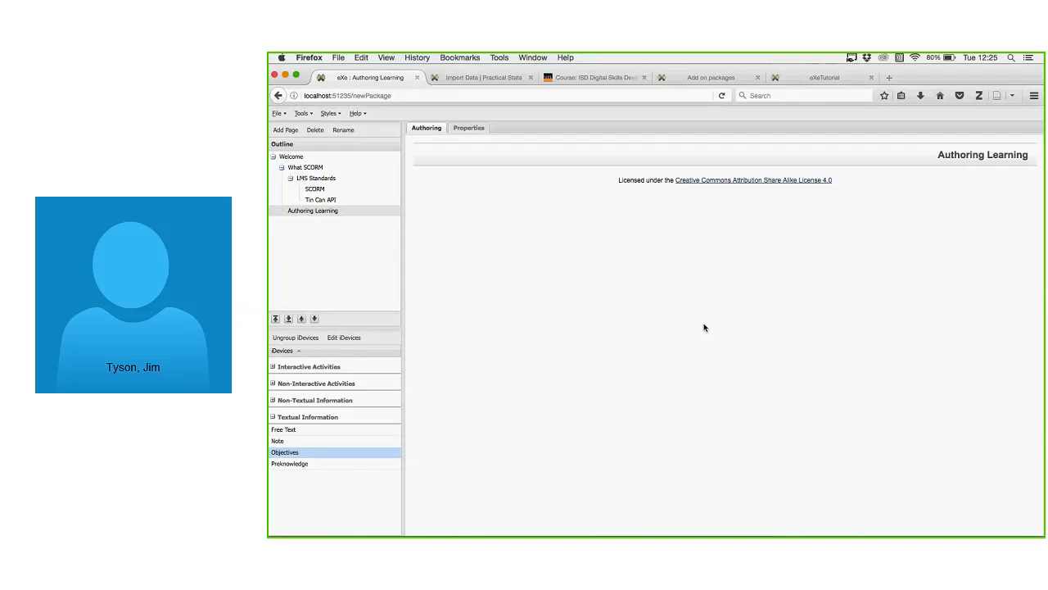
Add another page under Welcome named 'Publishing'.
left_click(292, 157)
left_click(296, 131)
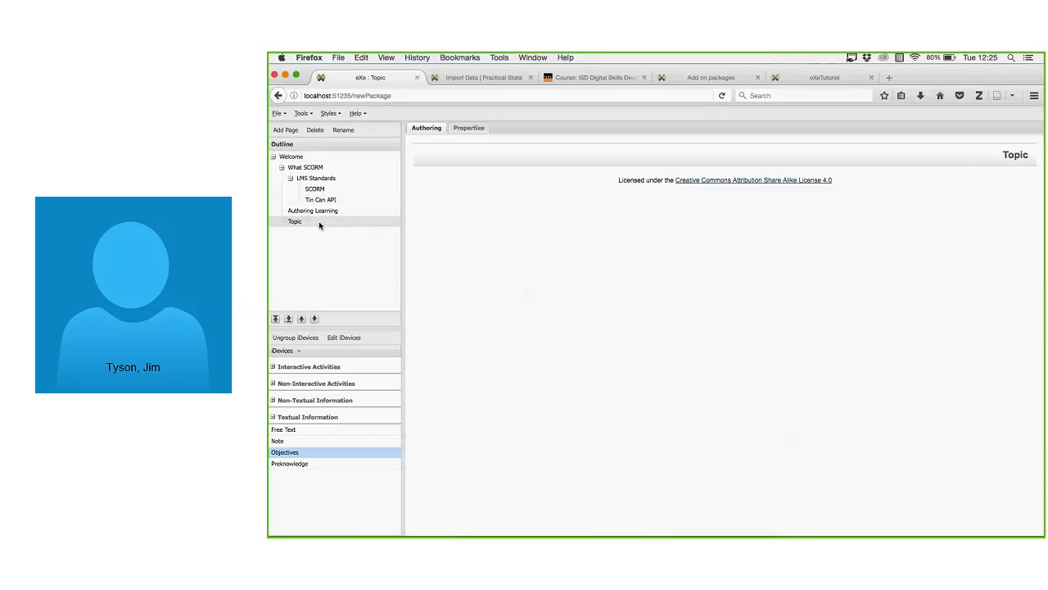
left_click(345, 131)
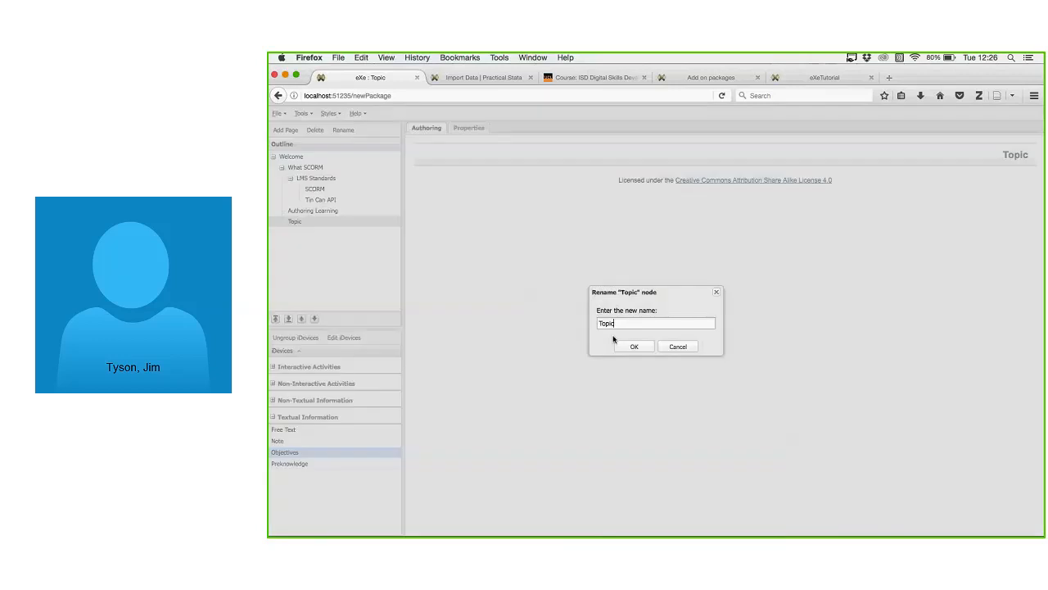
key("BackSpace")
key("BackSpace")
key("BackSpace")
key("BackSpace")
key("BackSpace")
type("Publishing")
key("Return")
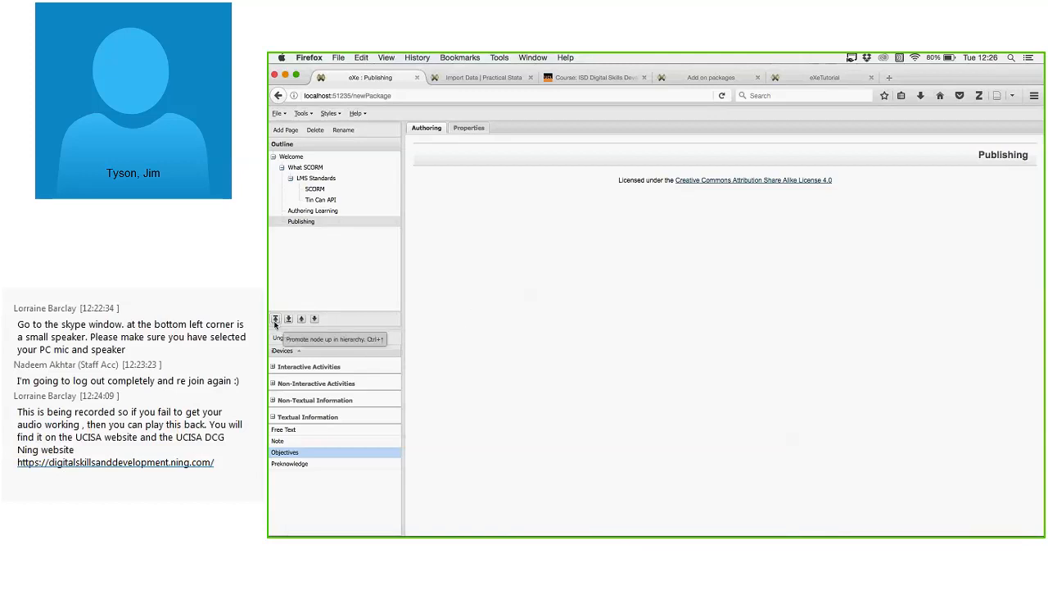
left_click(302, 319)
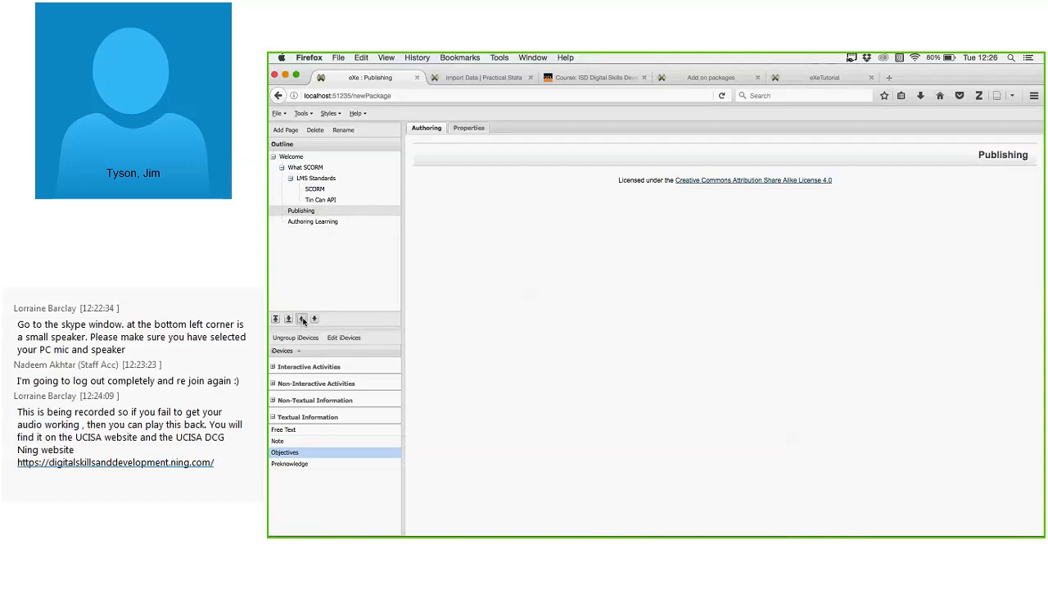
left_click(302, 319)
left_click(314, 319)
left_click(314, 319)
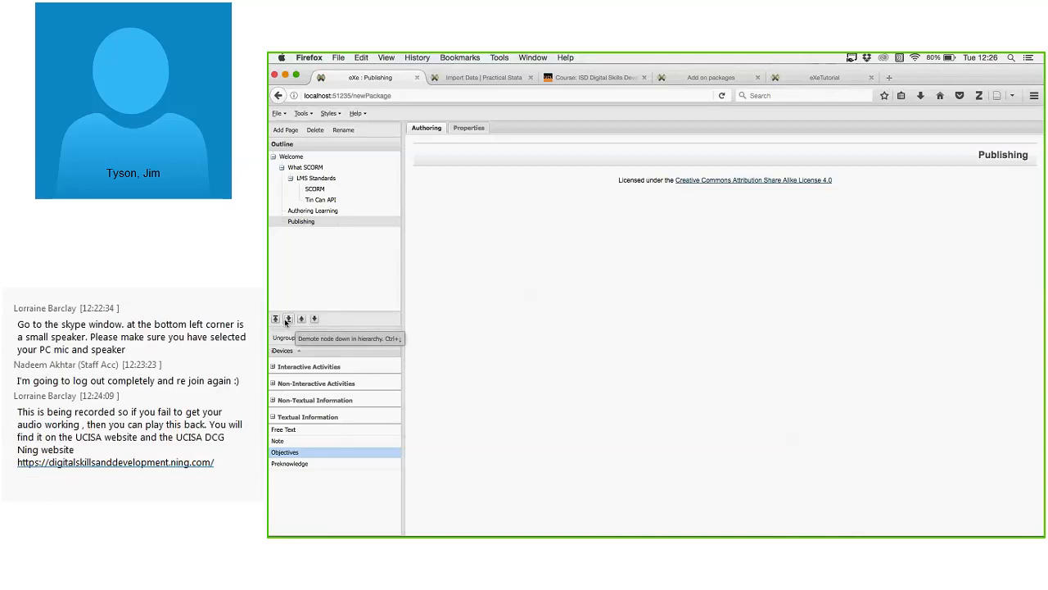
left_click(276, 319)
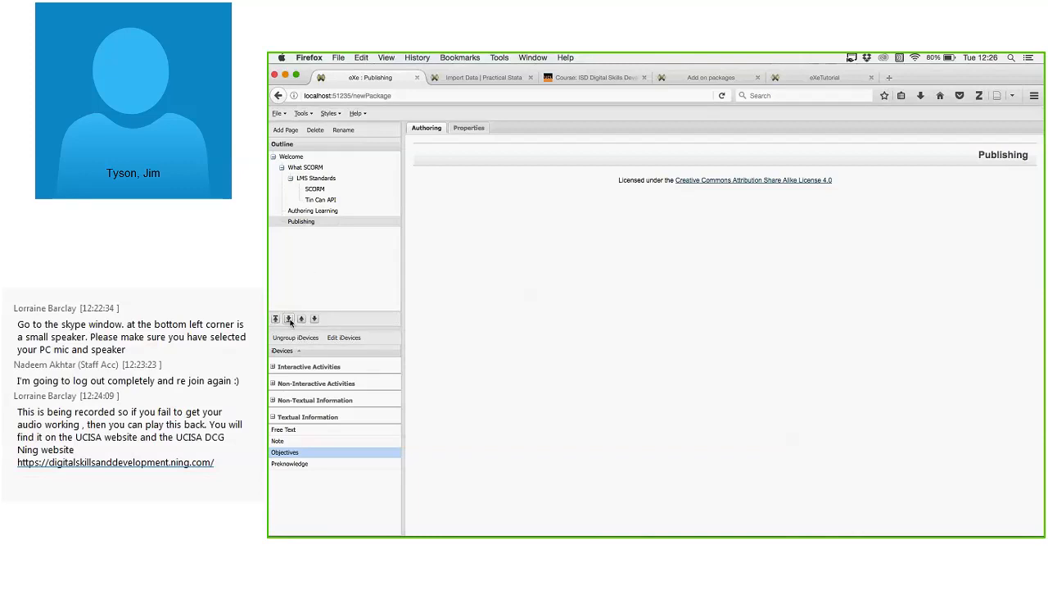
left_click(289, 320)
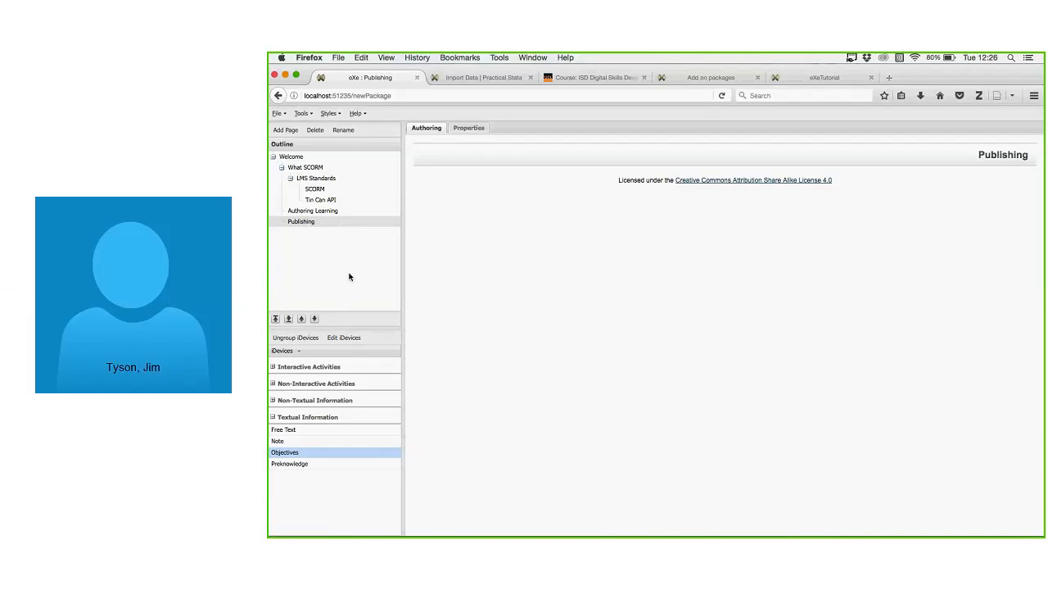
Add Free Text, Note and Preknowledge blocks to What SCORM, then edit the Free Text block.
left_click(323, 167)
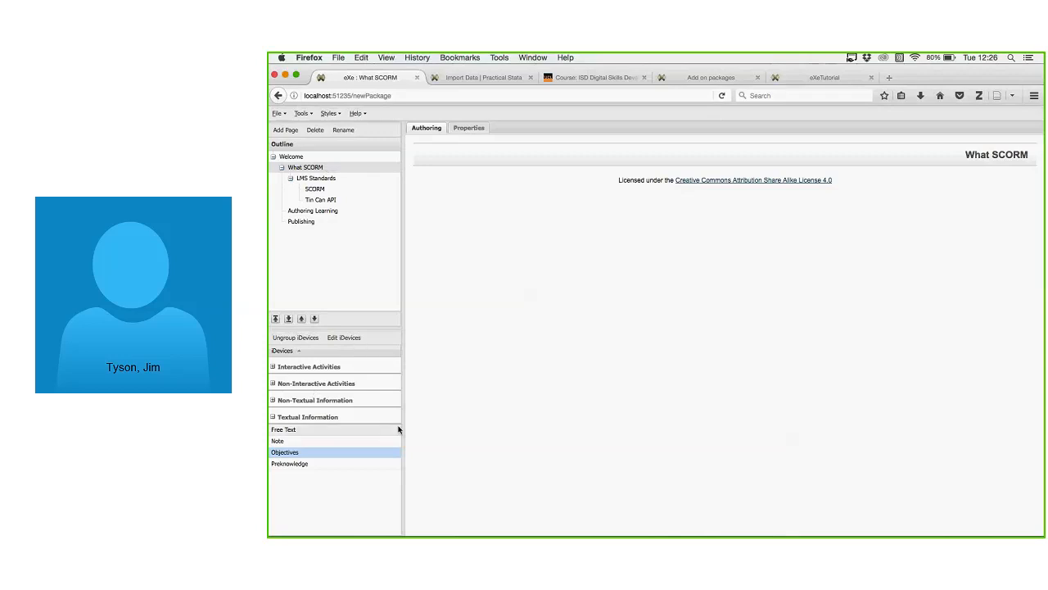
left_click(299, 432)
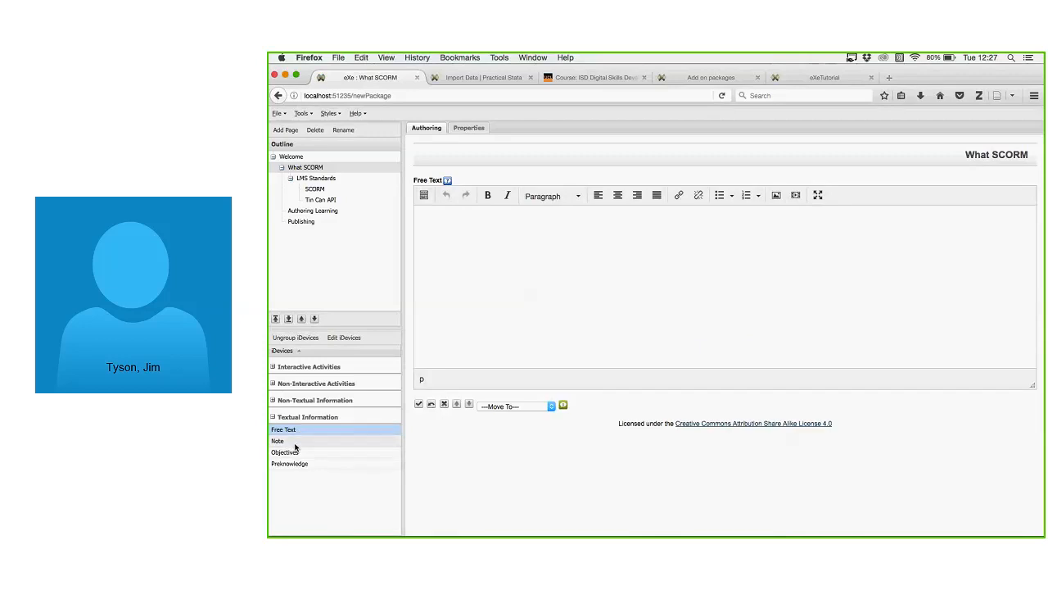
left_click(296, 443)
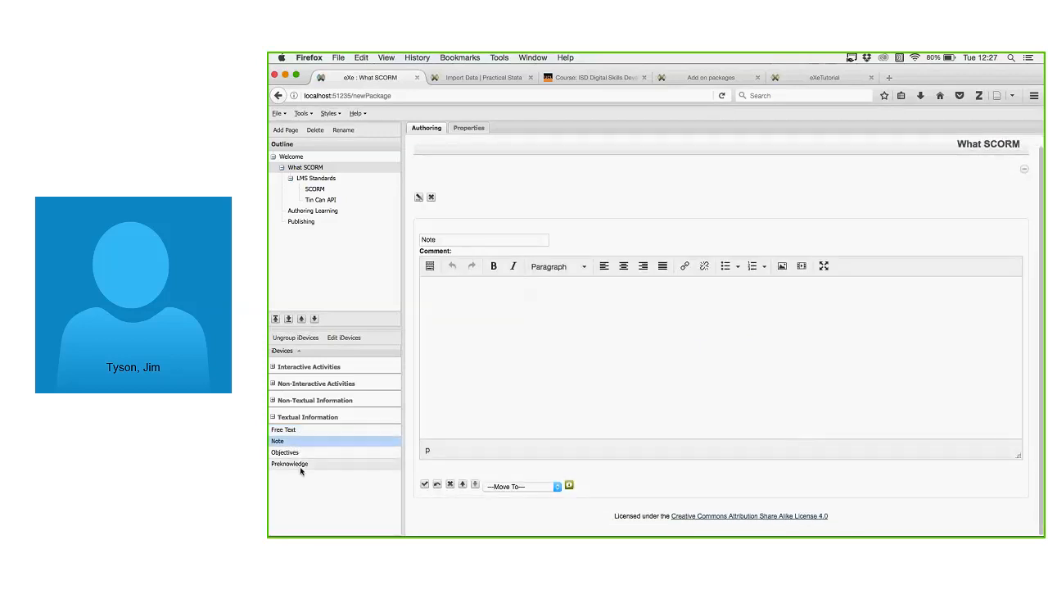
left_click(300, 464)
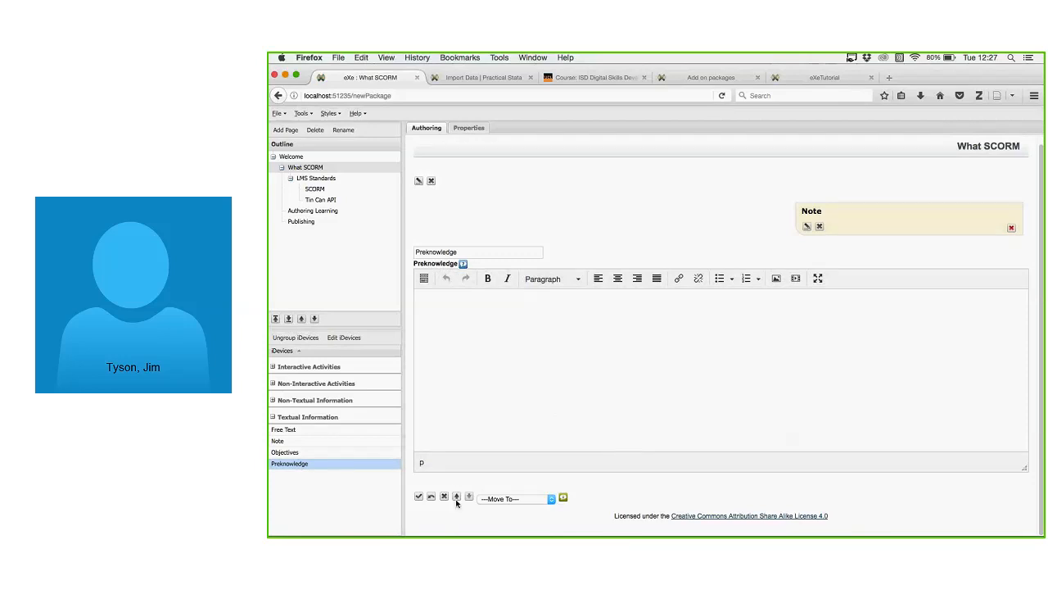
scroll(627, 382, "up", 1)
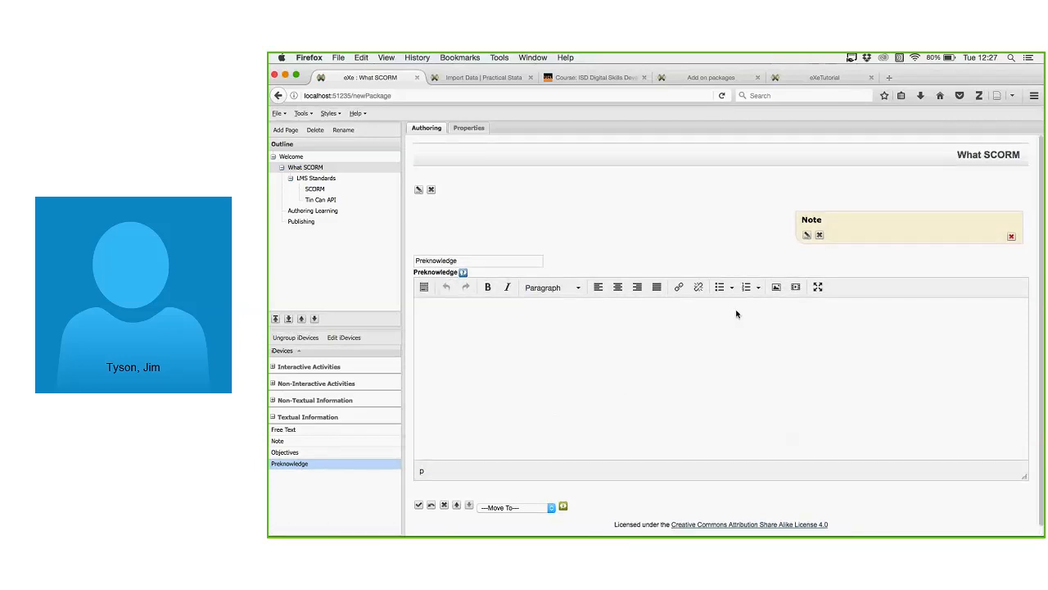
left_click(419, 190)
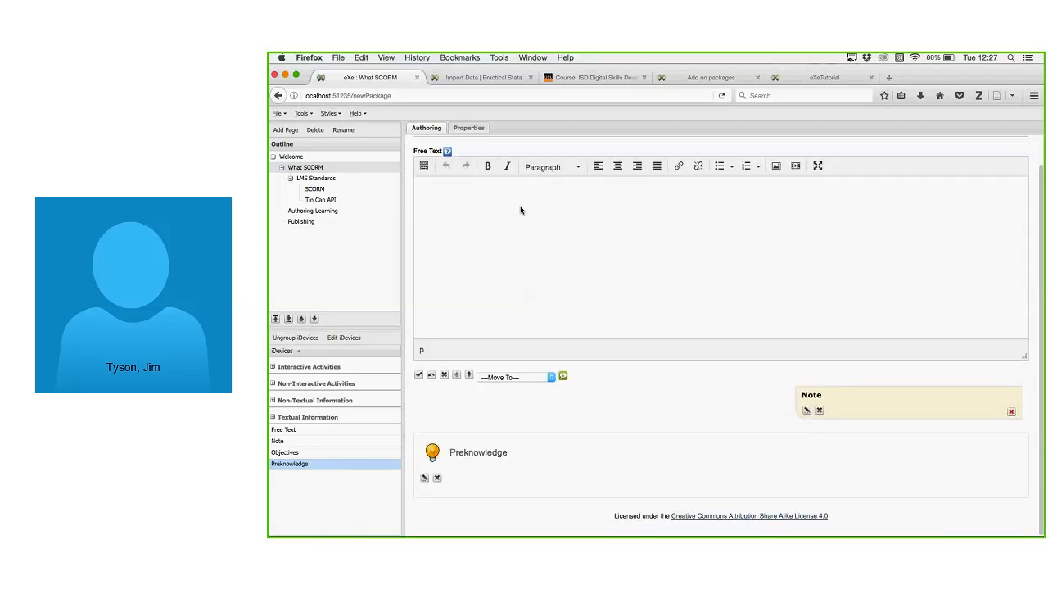
Write 'SCORM is a standard for creating online learning materials.' and remove the trial wikipedia.com/scorm link.
type("SCORM is a standard for creating online learning materials.")
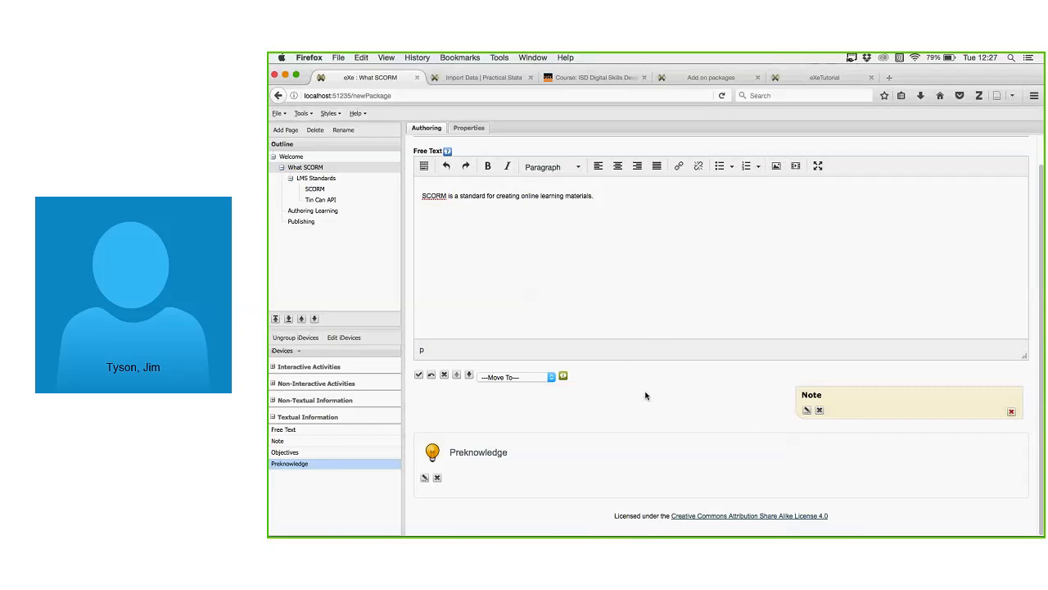
left_click(677, 167)
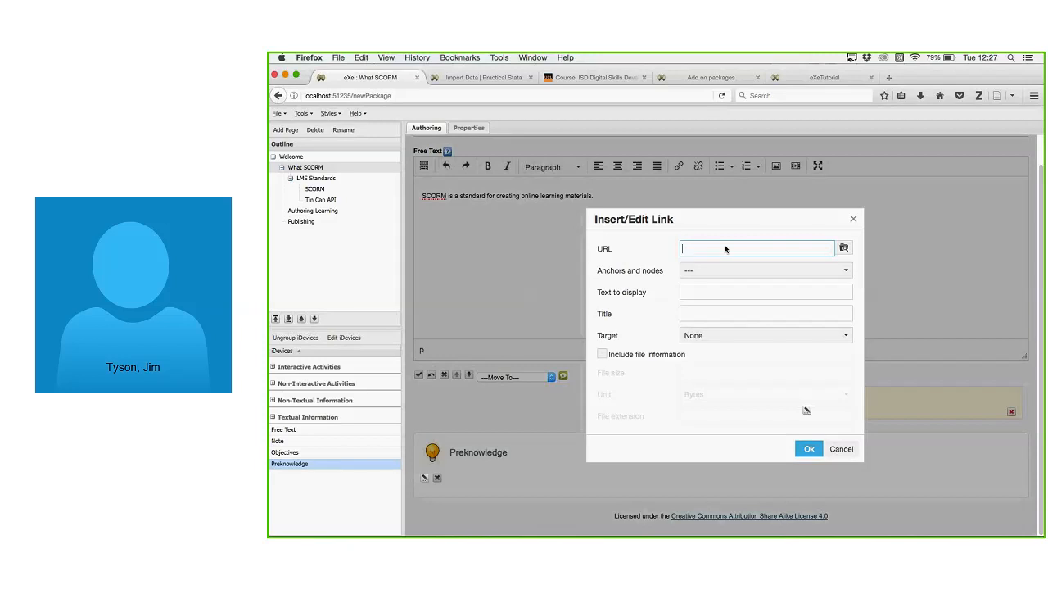
type("wikipedia.com/scorm")
key("Return")
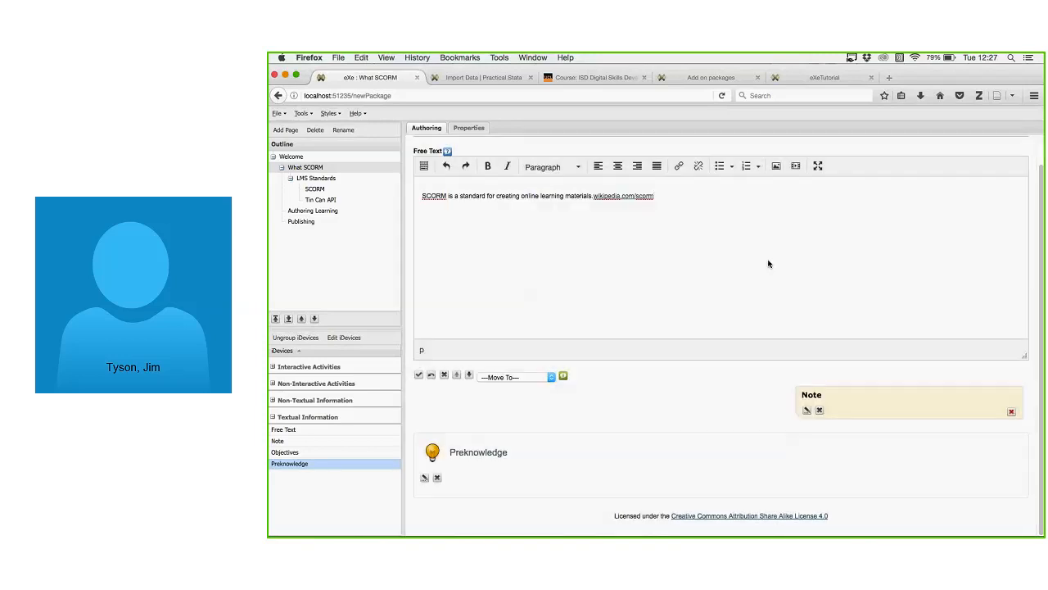
left_click(607, 201)
left_click_drag(592, 196, 700, 194)
key("BackSpace")
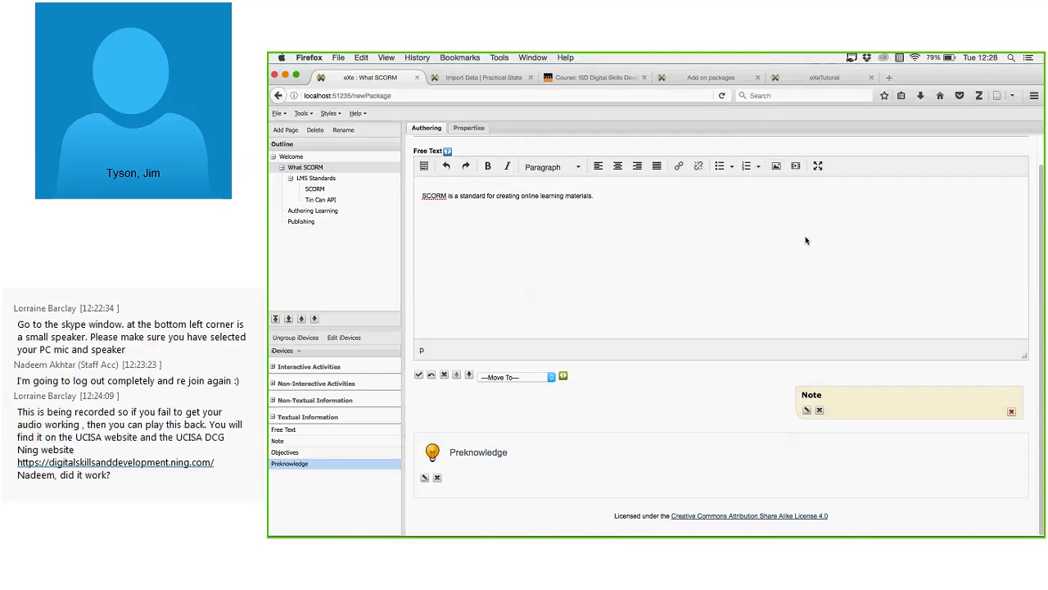
After checking the Free Text help, save the Note block with 'This is just a note.'.
left_click(447, 153)
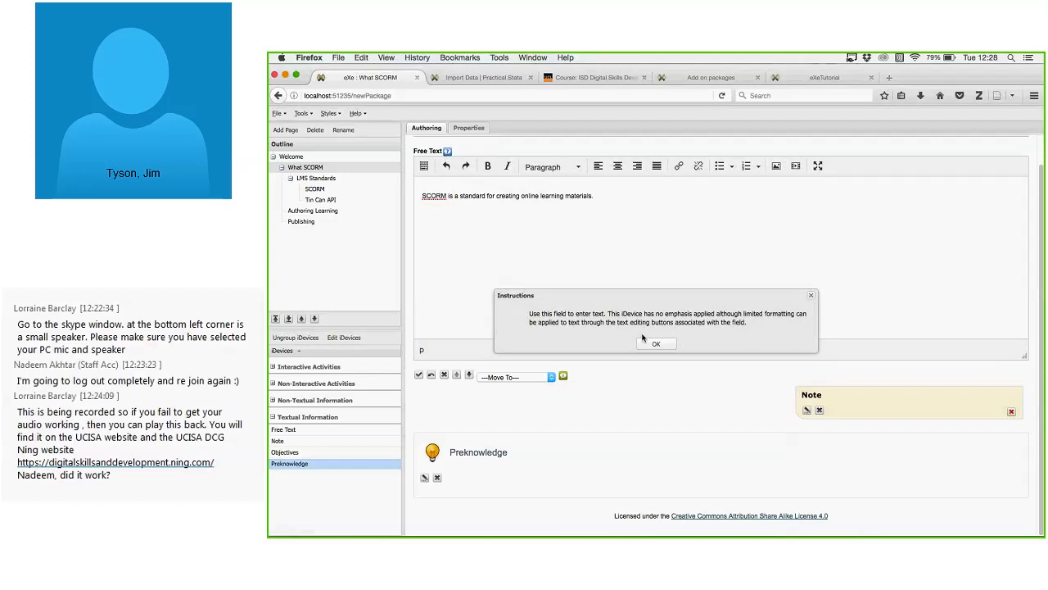
left_click(646, 341)
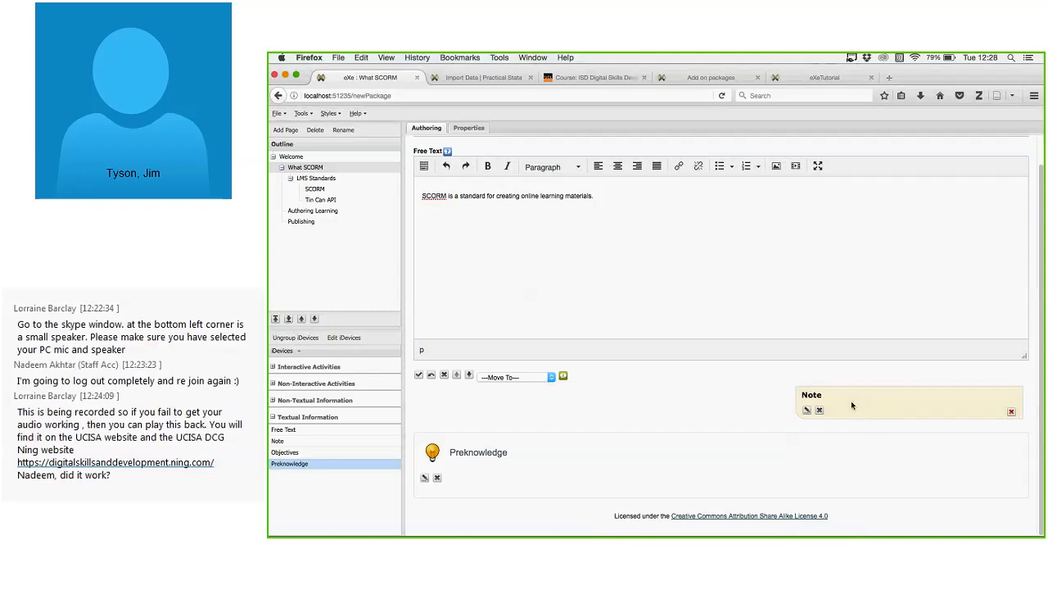
left_click(807, 410)
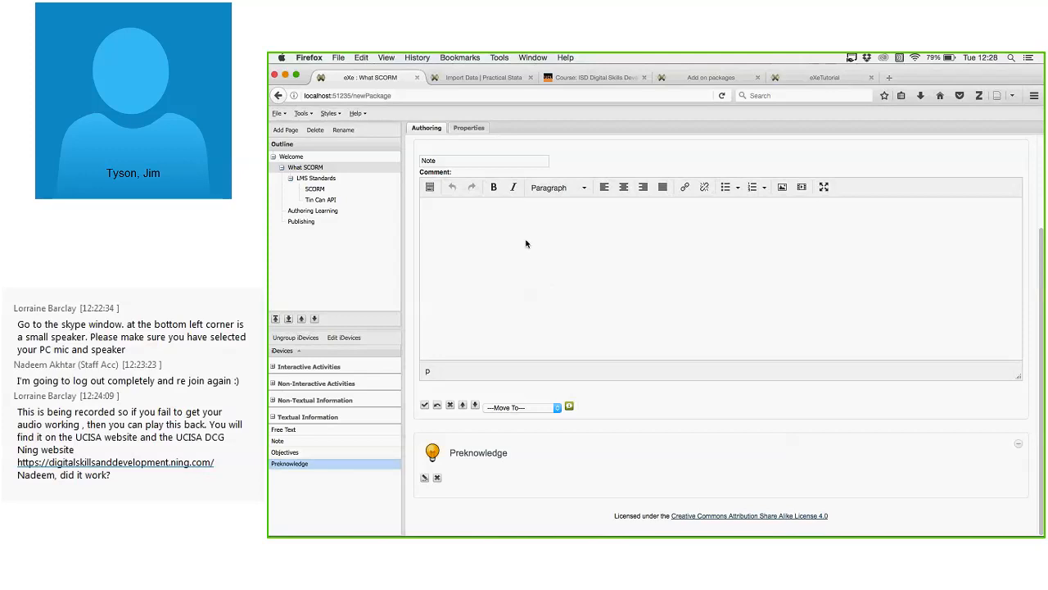
type("This is just a note.")
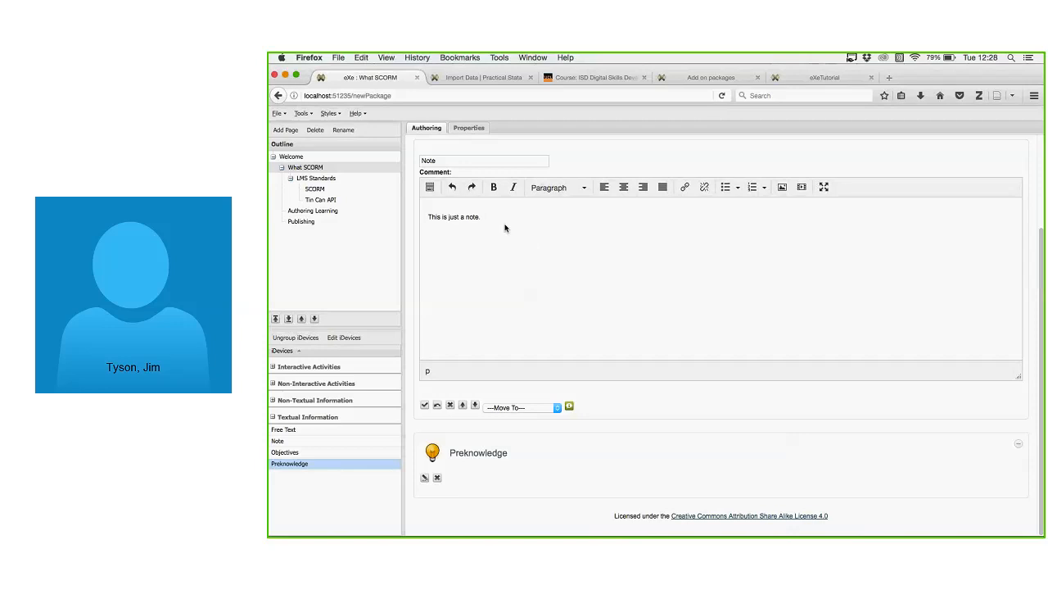
left_click(424, 406)
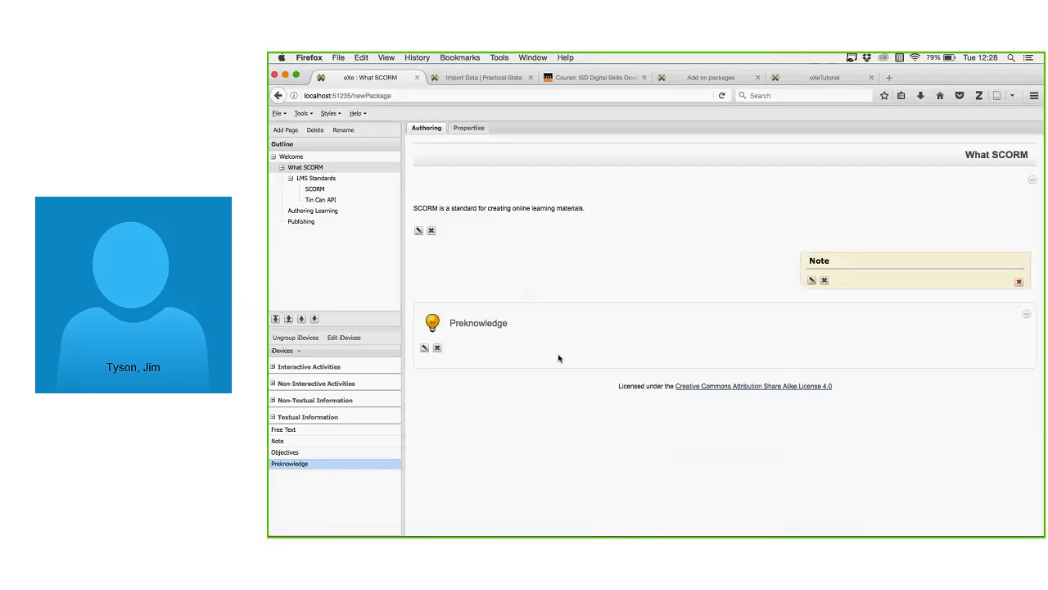
Fill the Preknowledge block with 'You should know what an LMS is and what instructional design is.'.
left_click(424, 347)
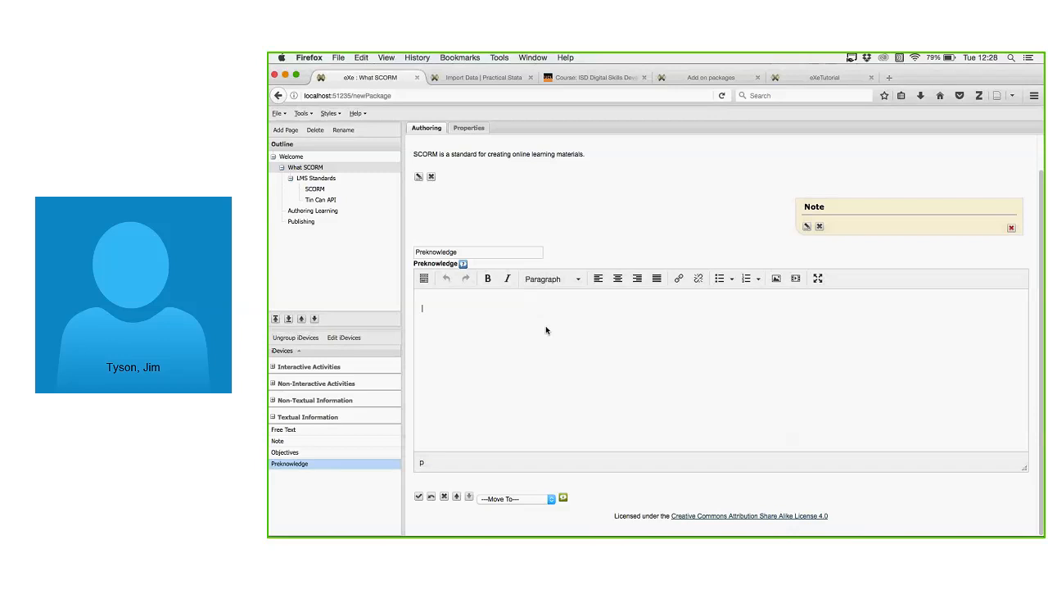
type("You should know what an LMS is and wha")
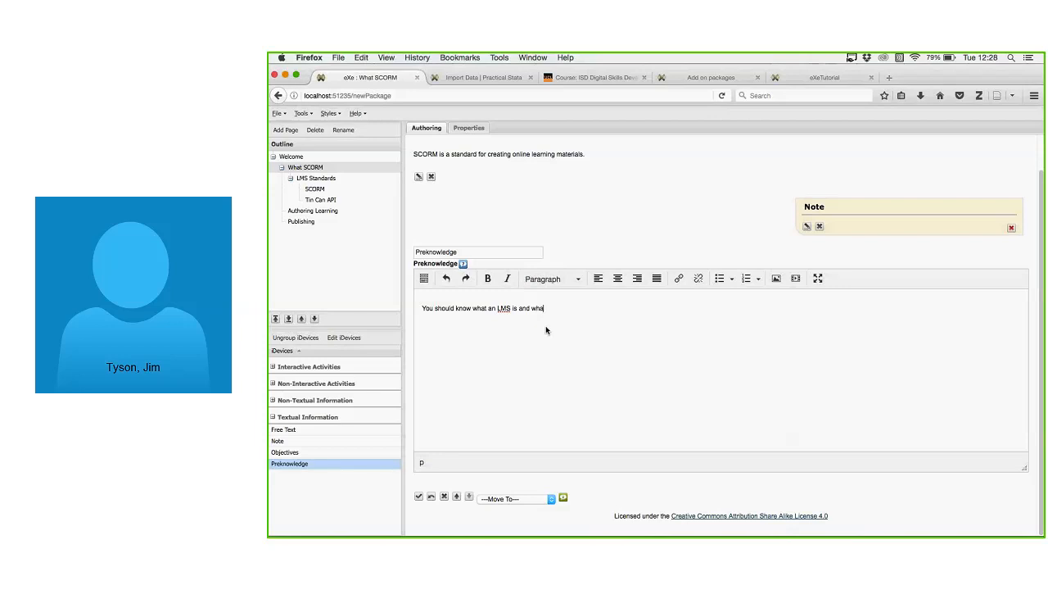
type("t instructional design is.")
left_click(419, 497)
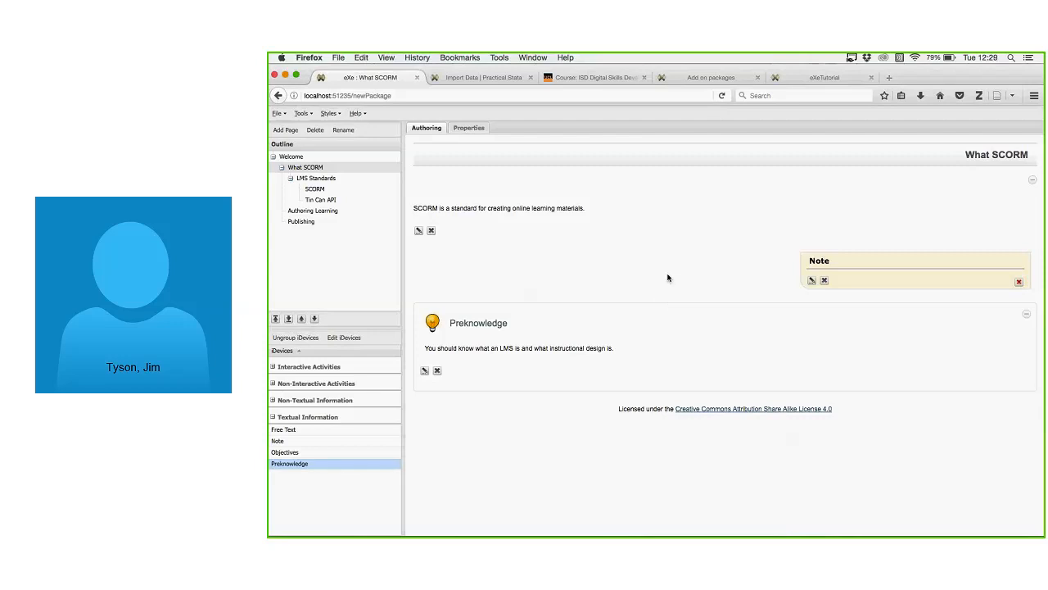
Try the Kids, Standard White and ieda styles, settle on Silver, and open LMS Standards.
left_click(331, 114)
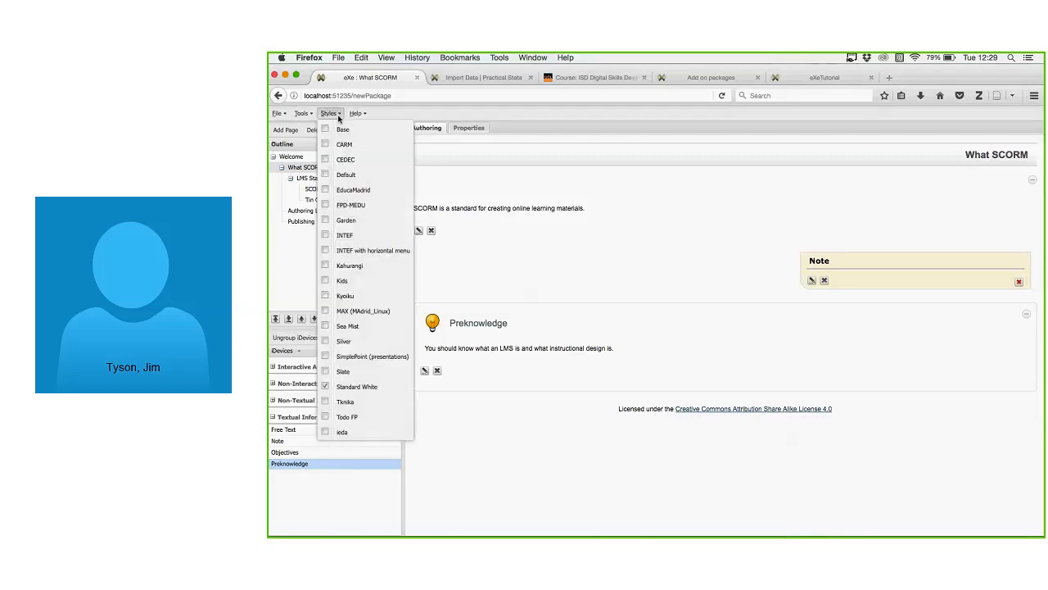
left_click(364, 285)
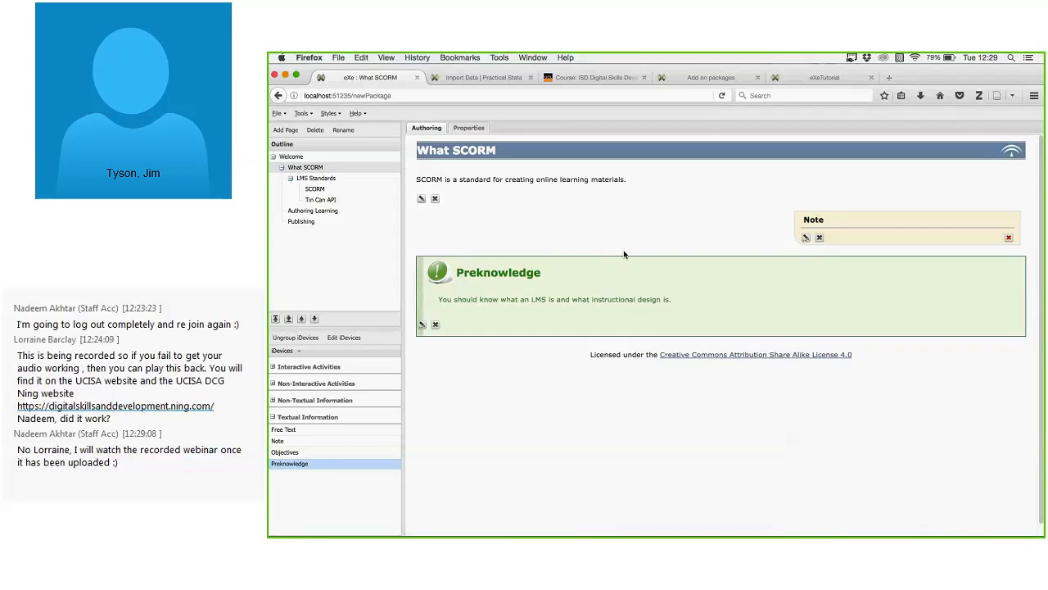
left_click(331, 113)
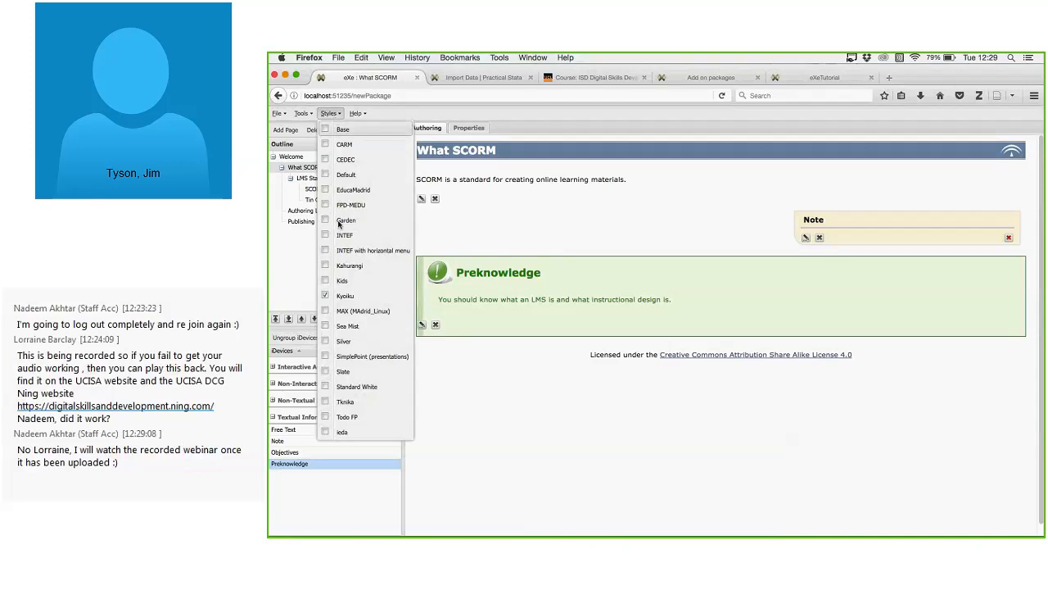
left_click(360, 387)
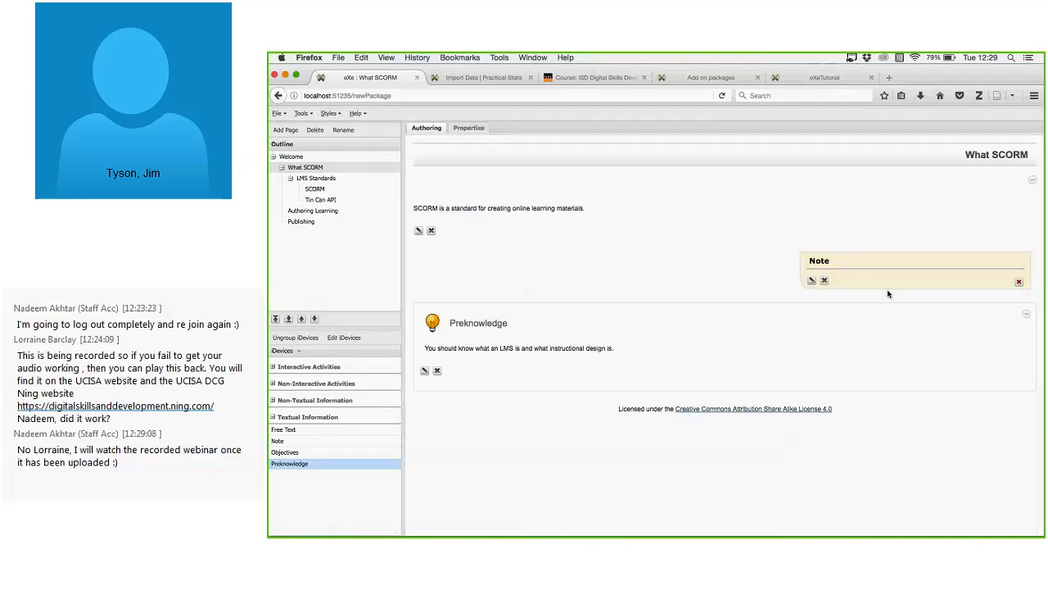
left_click(330, 113)
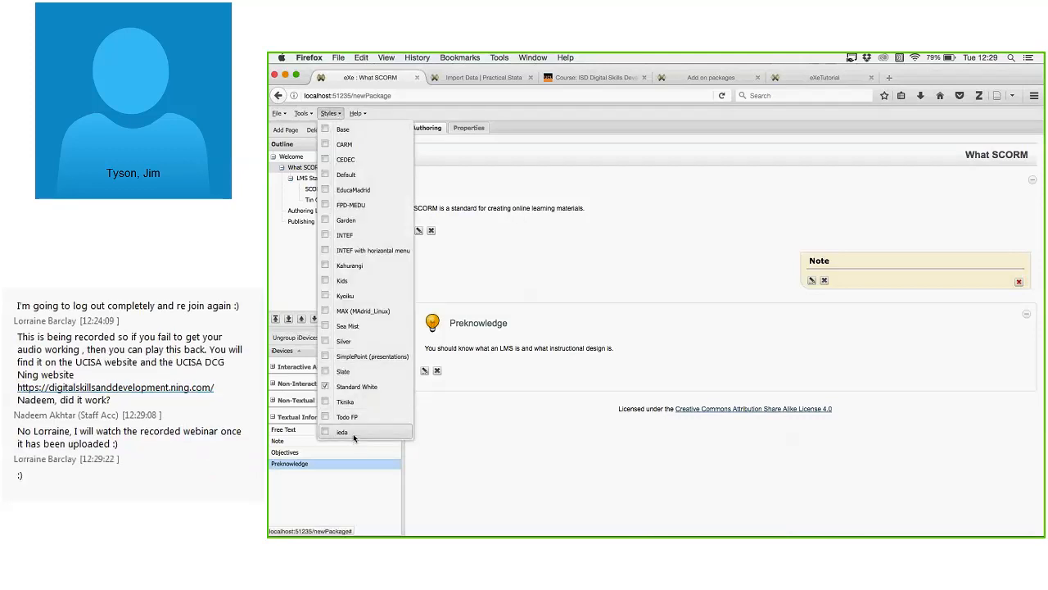
left_click(353, 435)
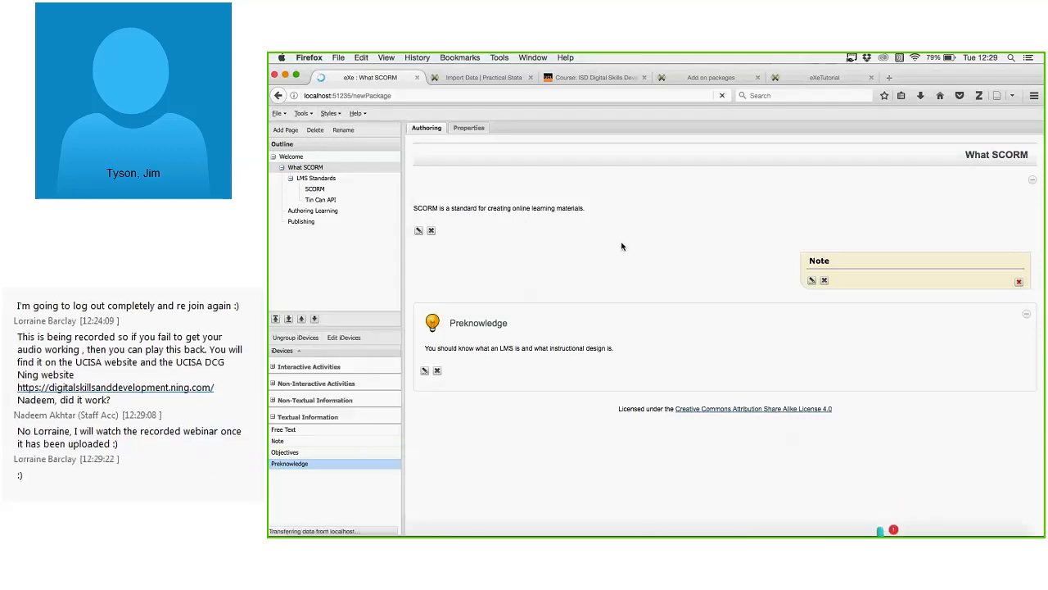
left_click(330, 113)
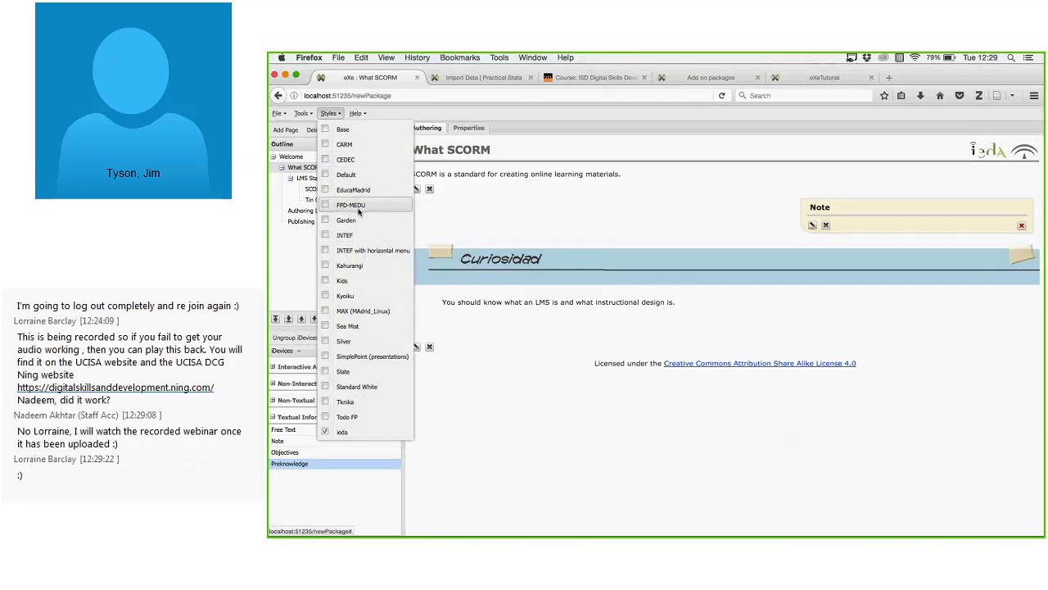
left_click(348, 341)
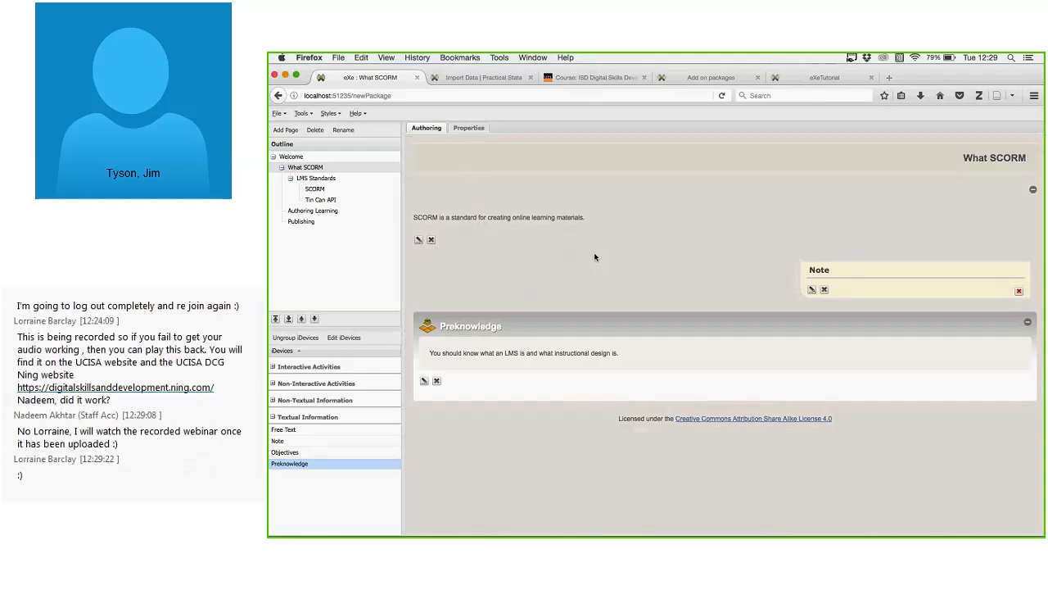
left_click(335, 179)
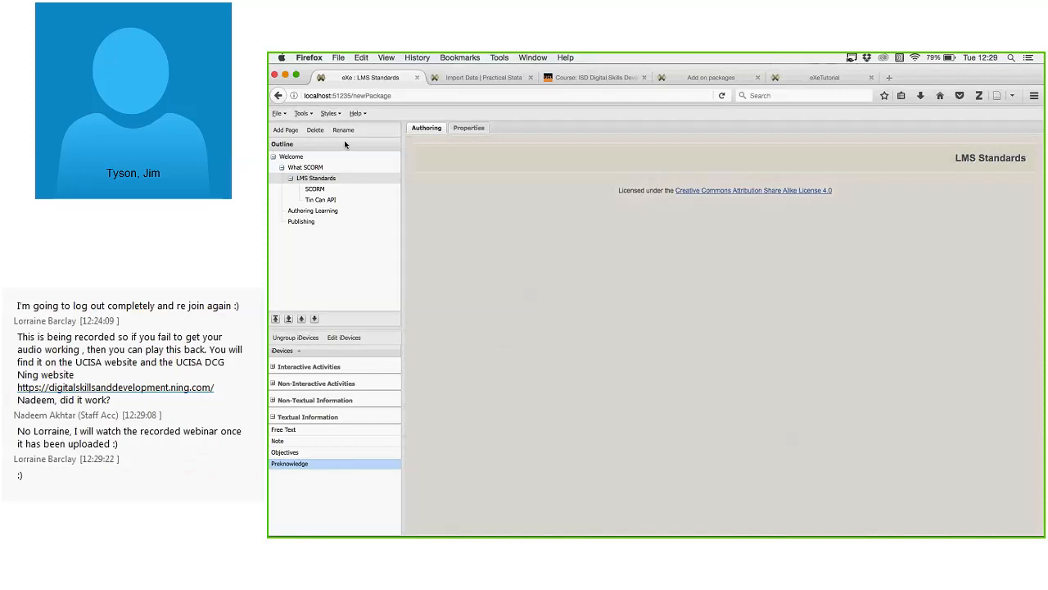
On LMS Standards, expand Non-Textual Information and add an External Web Site iDevice.
left_click(327, 190)
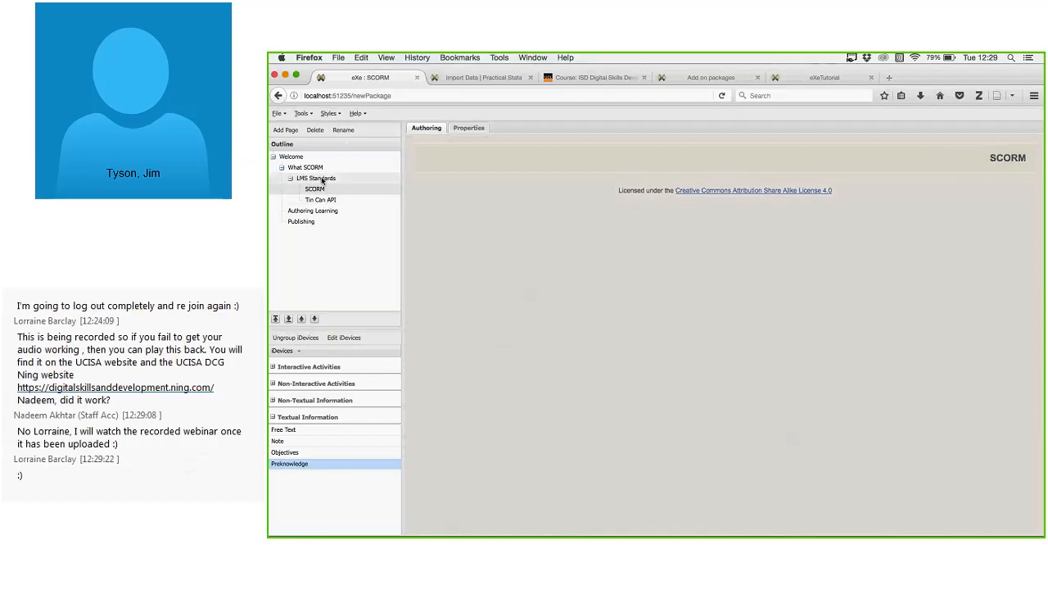
left_click(324, 178)
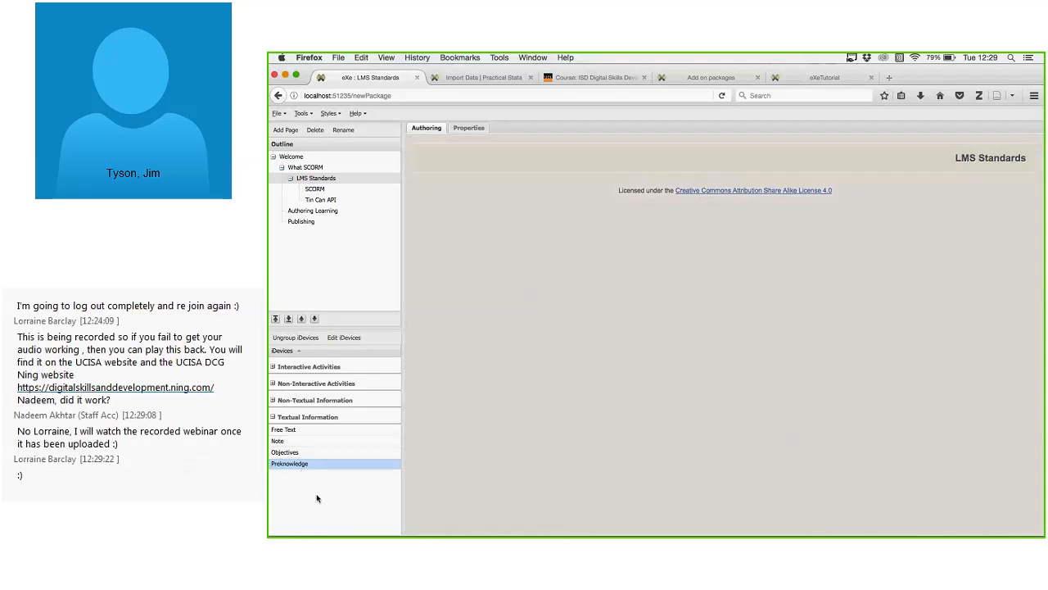
left_click(276, 400)
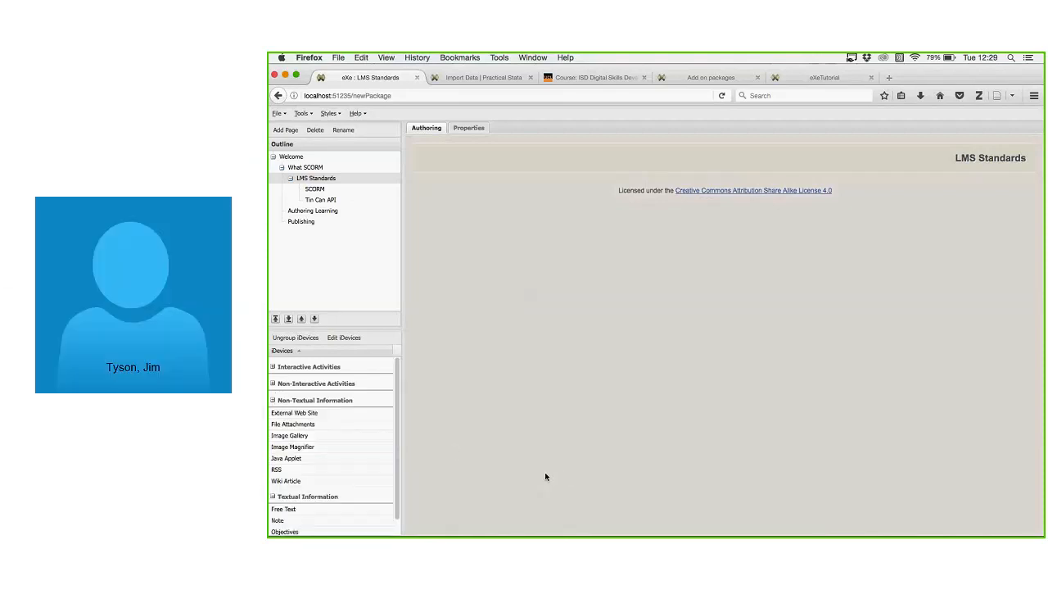
left_click(315, 414)
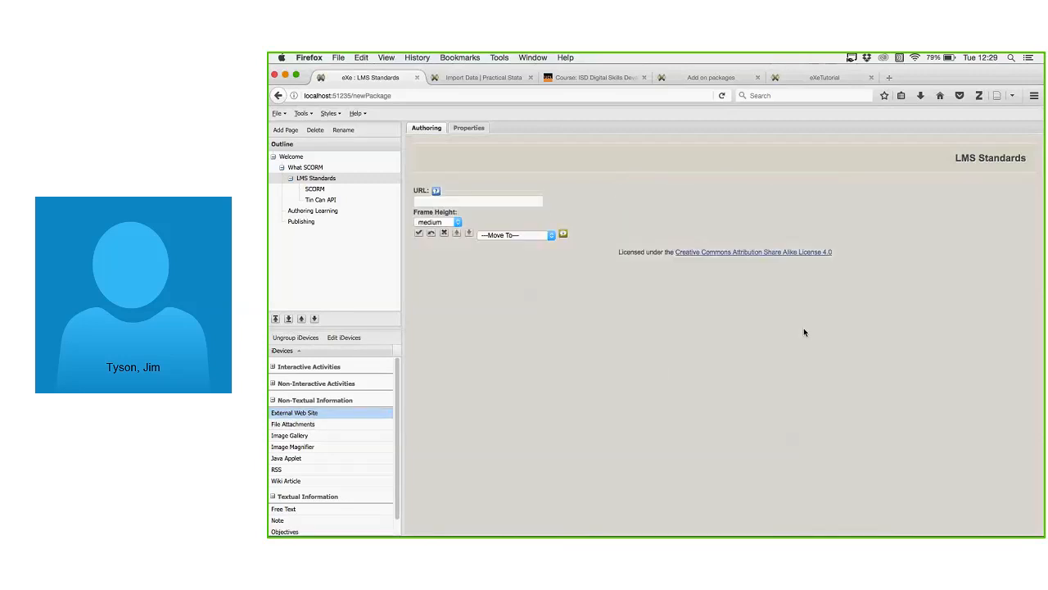
left_click(510, 207)
type("http://www.ucl.ac.uk")
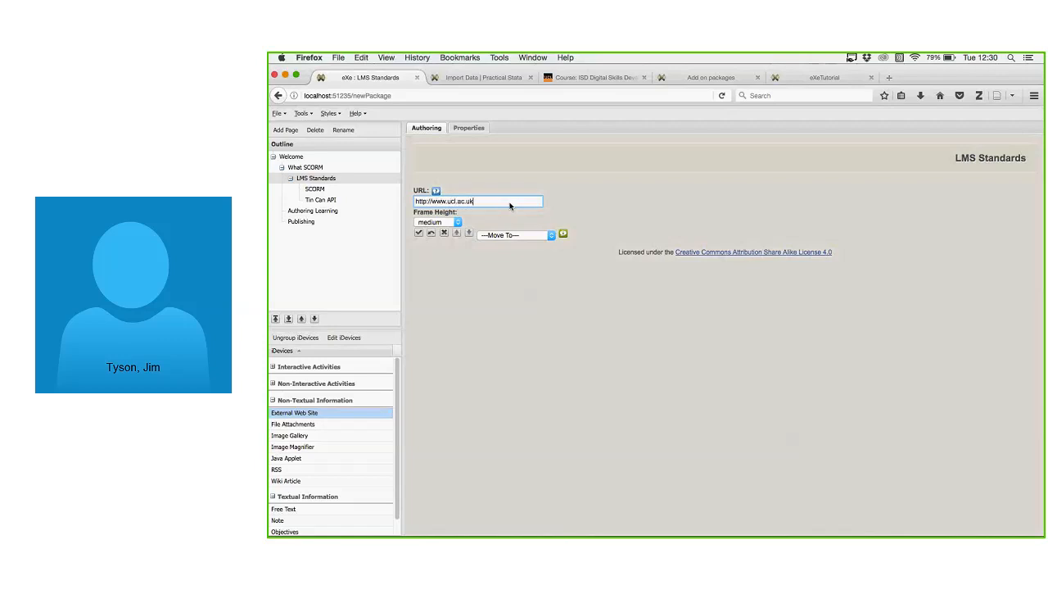
type("/isd")
left_click(458, 223)
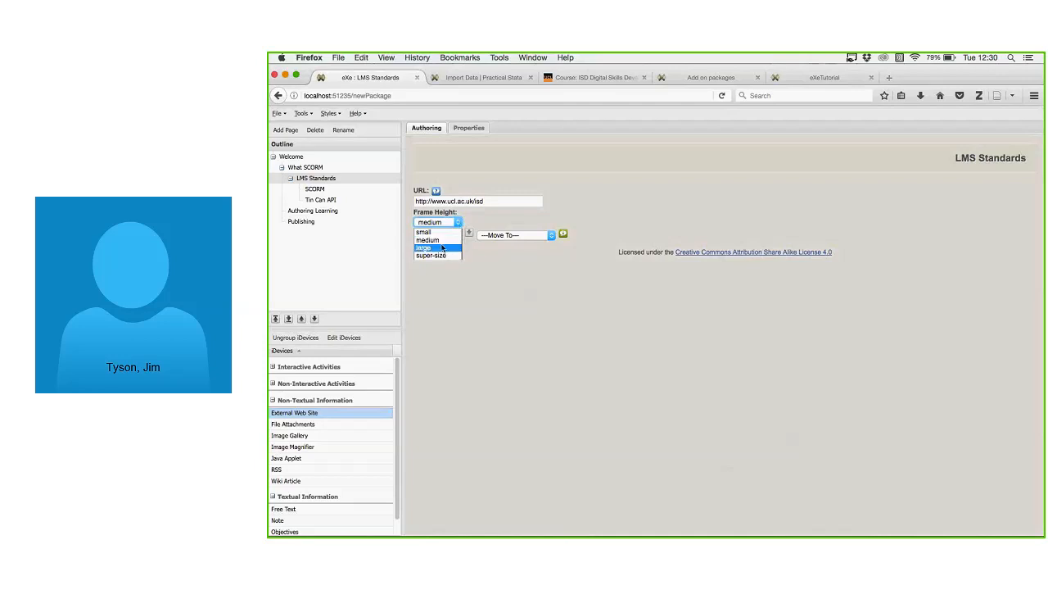
left_click(440, 247)
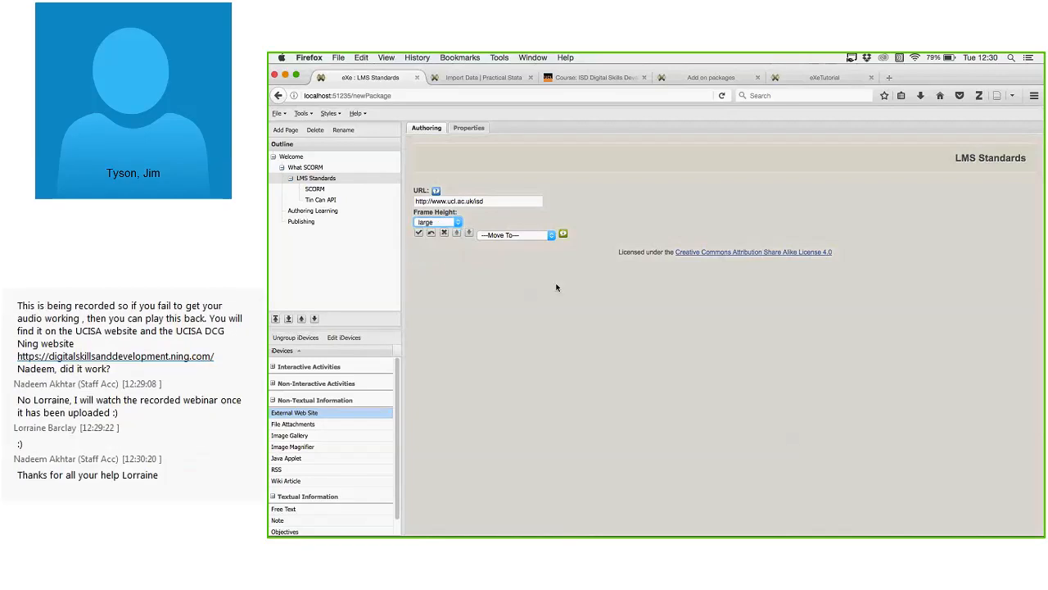
left_click(418, 233)
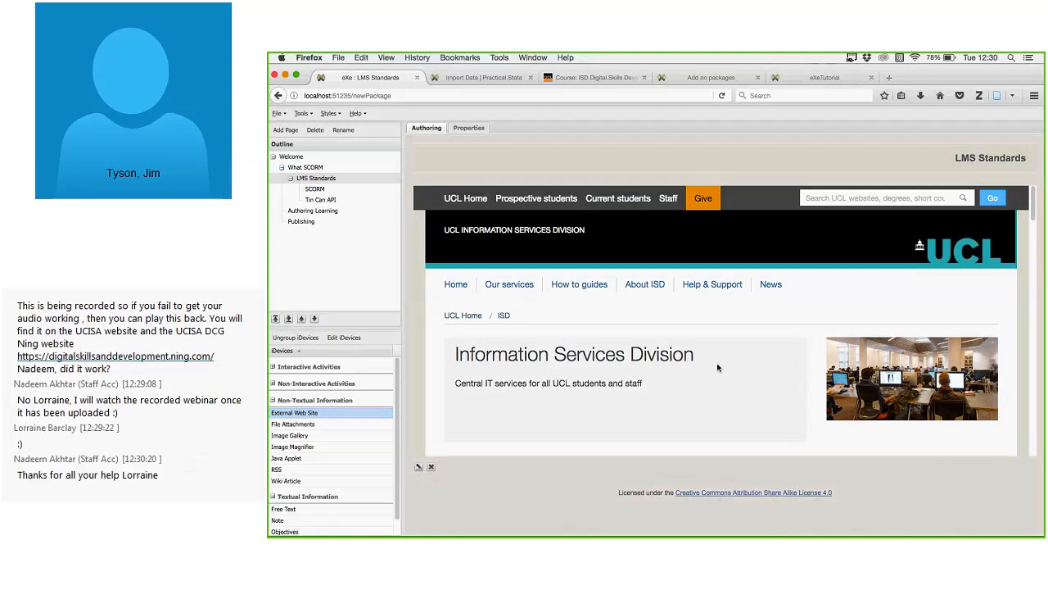
Add a File Attachment iDevice below the embedded UCL website.
scroll(717, 367, "down", 1)
scroll(733, 355, "up", 1)
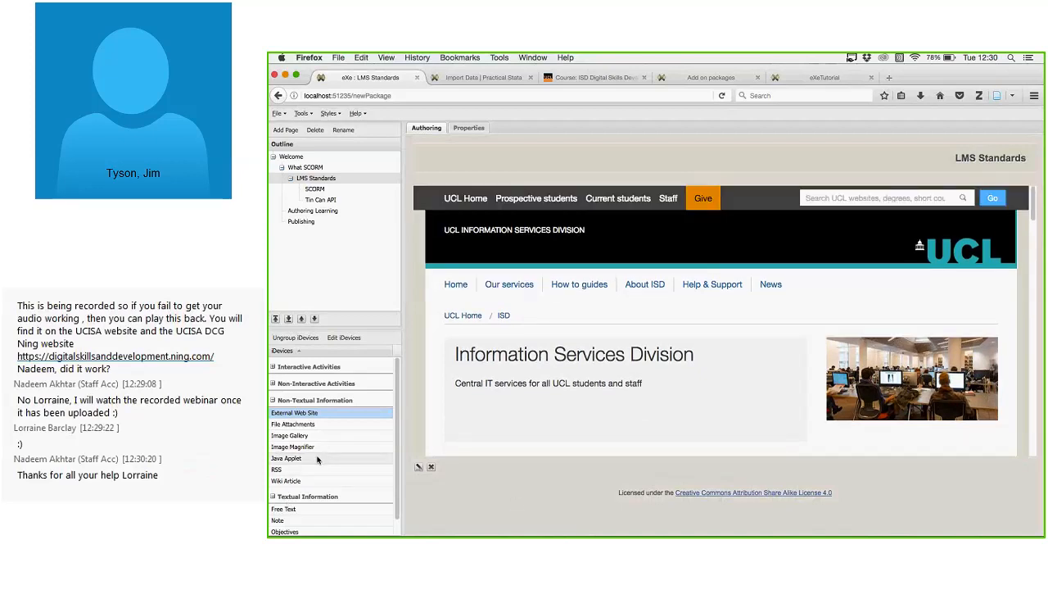
left_click(293, 424)
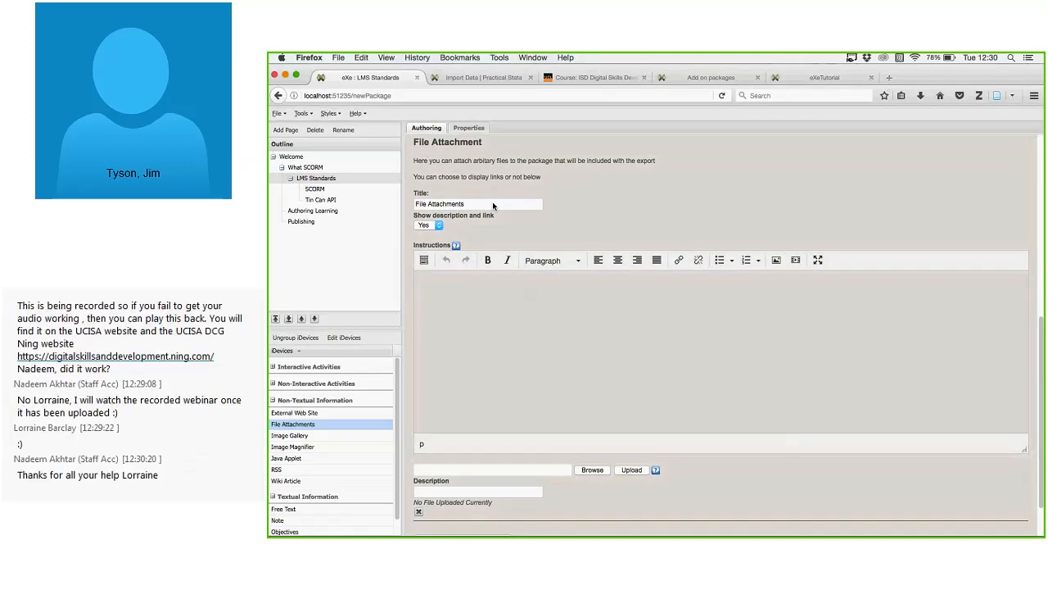
Title the attachment 'Practice data file' with the instructions 'Open this with excel.'.
left_click(526, 207)
left_click_drag(465, 204, 267, 204)
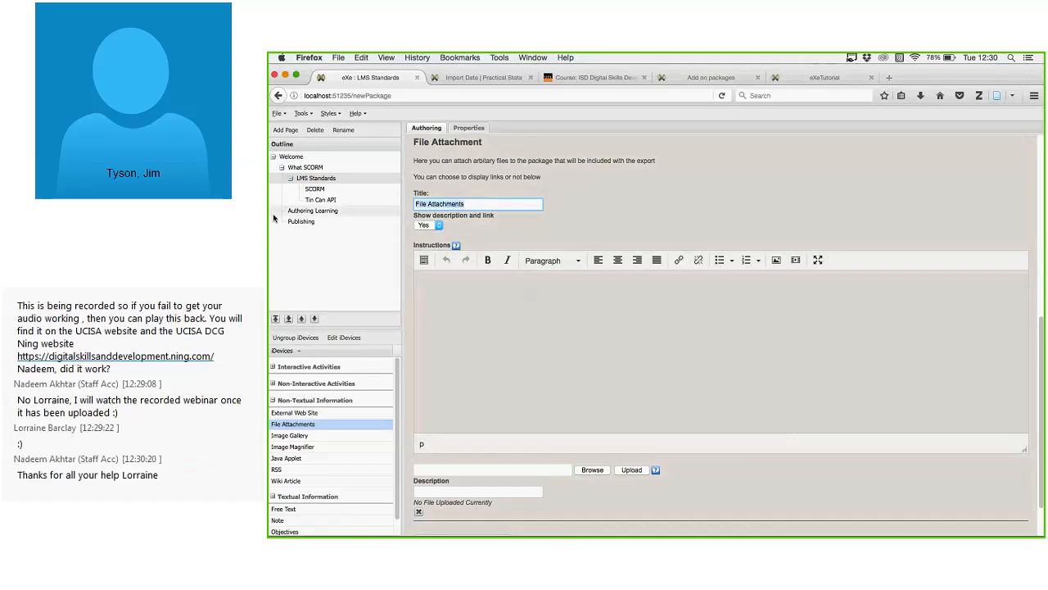
type("Pra")
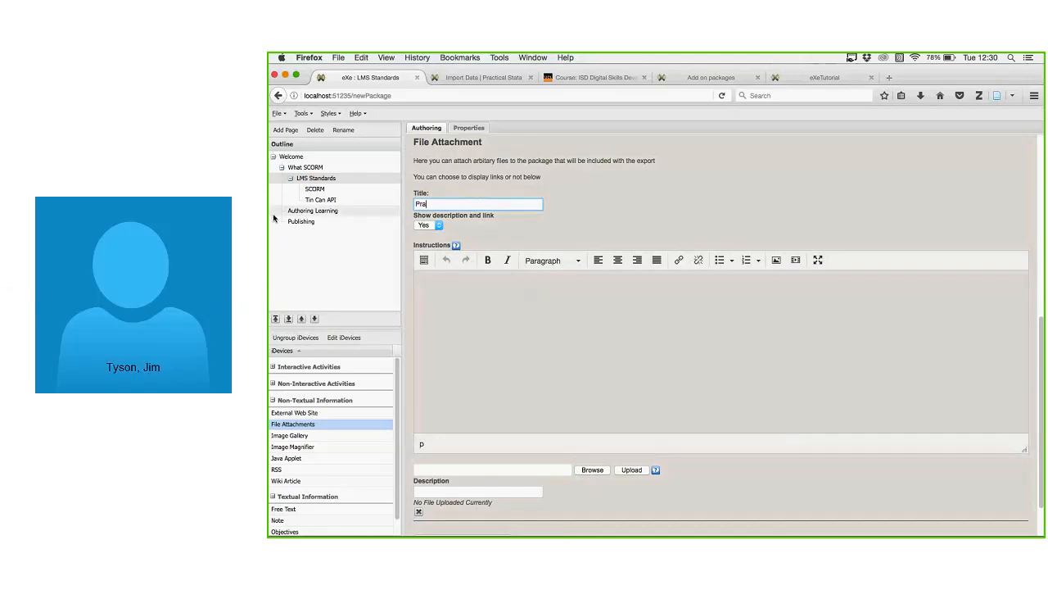
type("ctice data file")
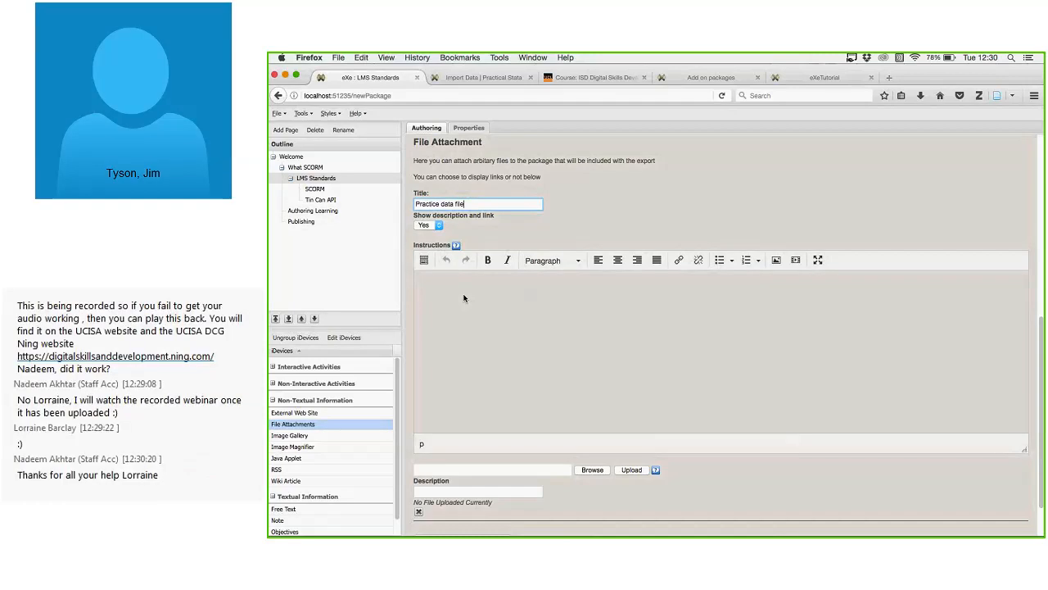
left_click(464, 297)
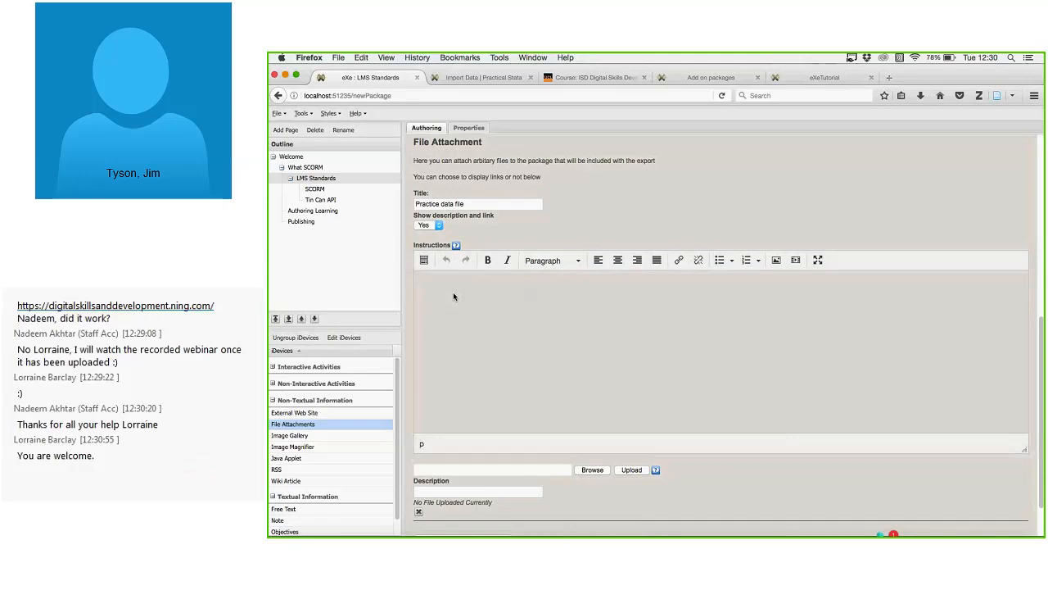
type("Open ")
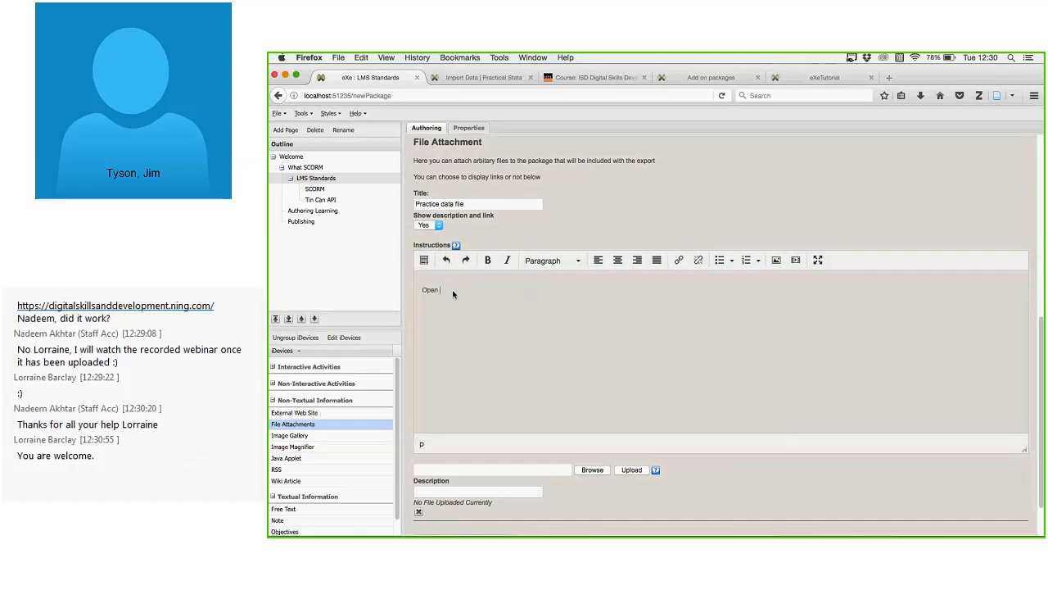
type("this with excel.")
scroll(452, 294, "up", 5)
scroll(539, 257, "down", 5)
scroll(539, 258, "down", 3)
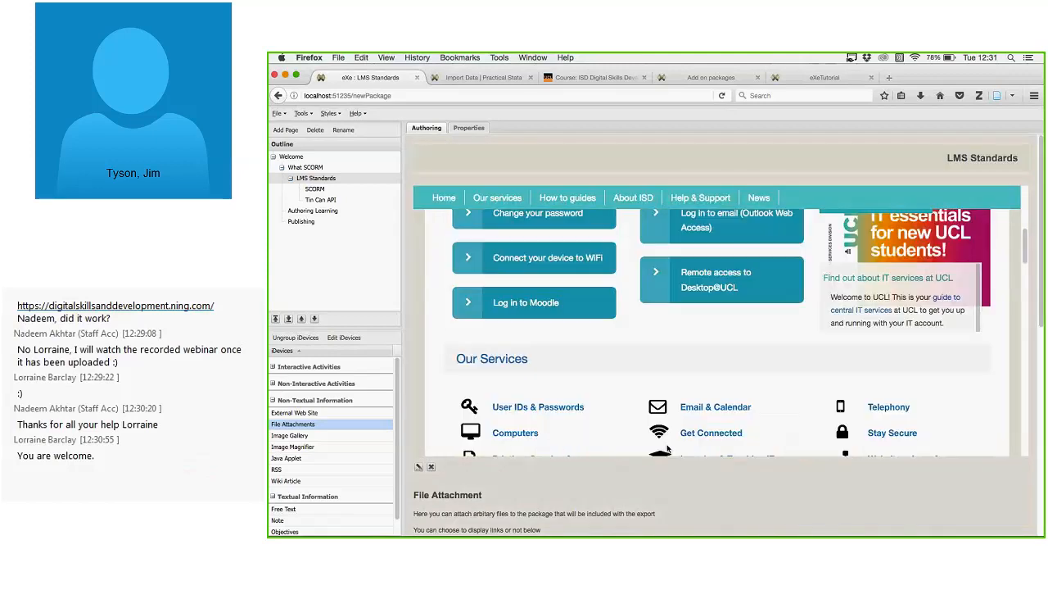
scroll(819, 410, "down", 10)
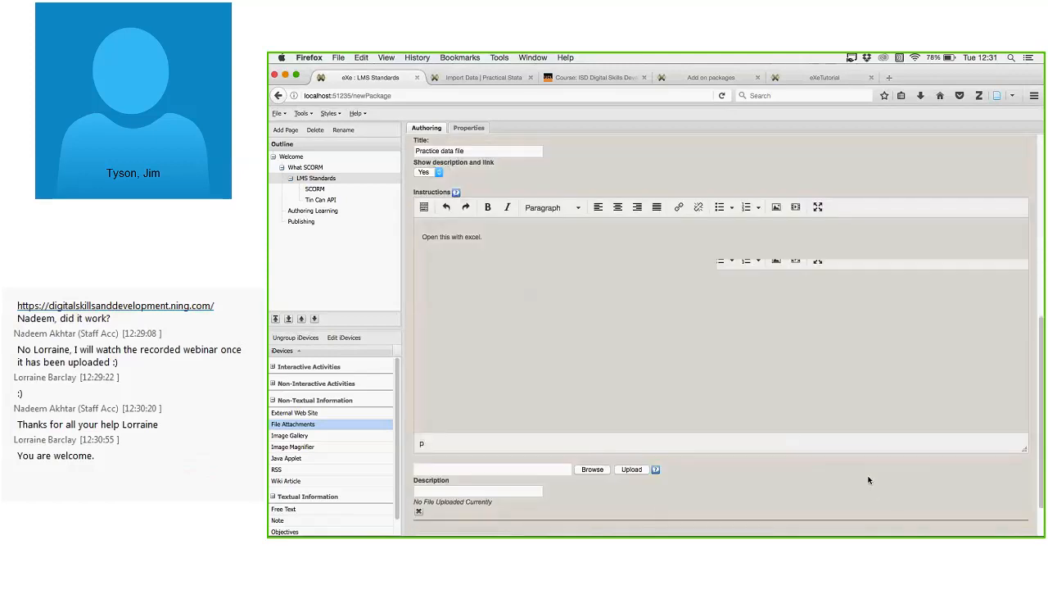
scroll(778, 351, "down", 1)
Browse for the attachment file and open the Dropbox folder in the home folder.
left_click(578, 420)
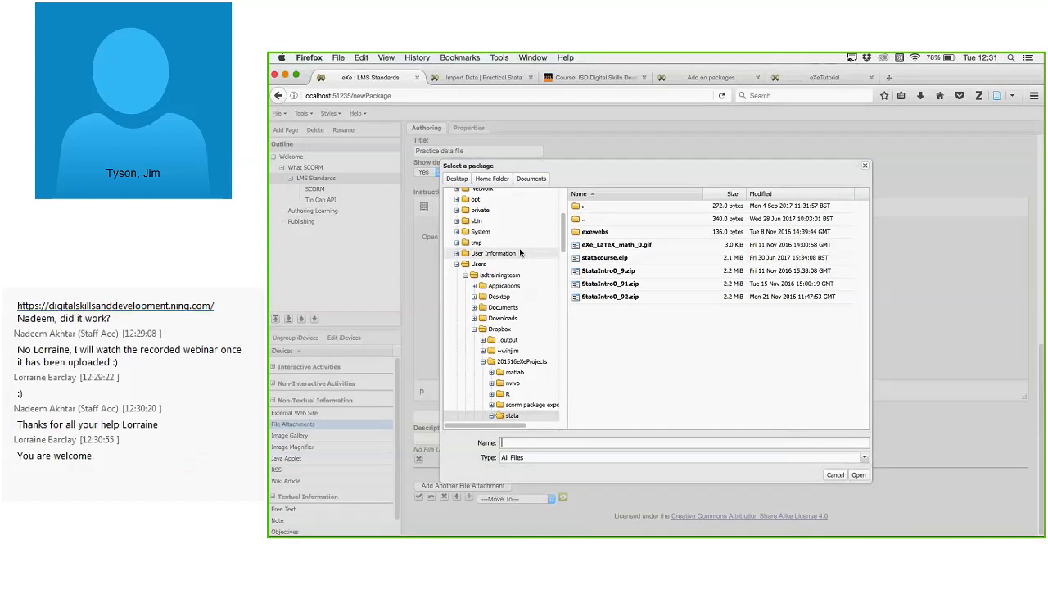
scroll(499, 311, "up", 3)
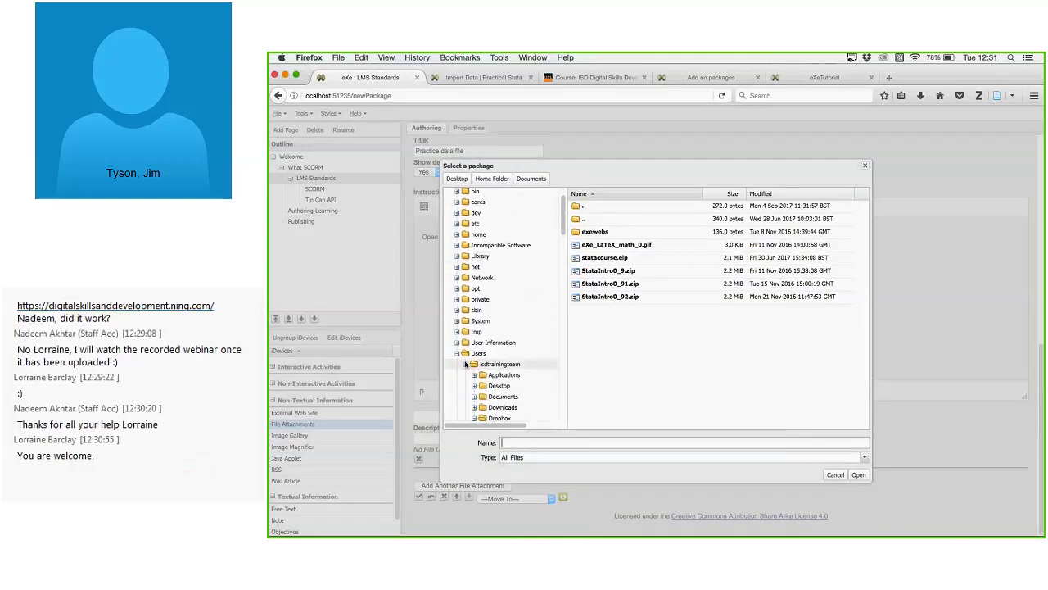
left_click(457, 354)
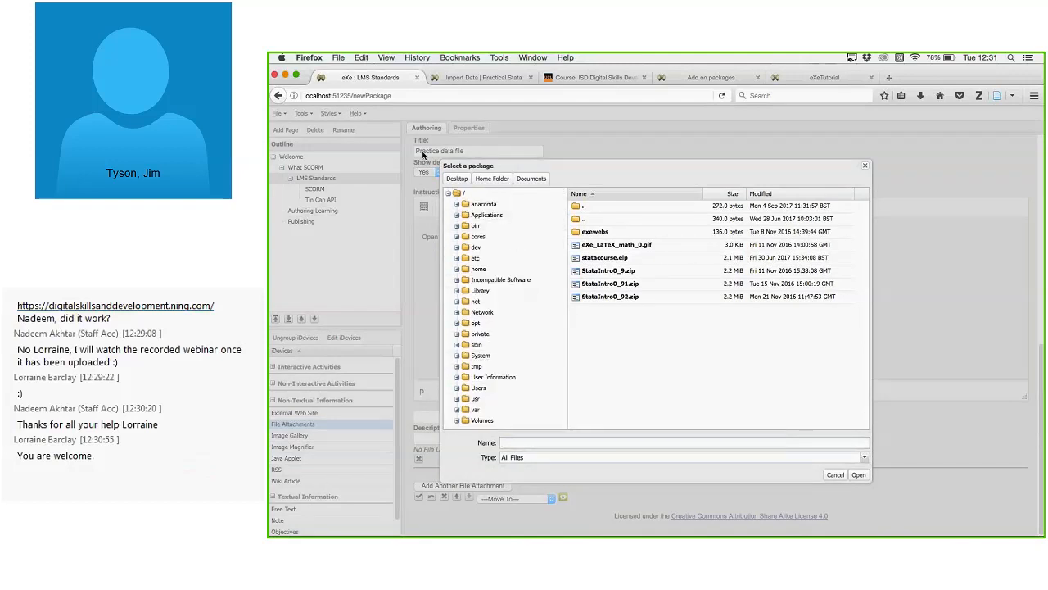
left_click(492, 179)
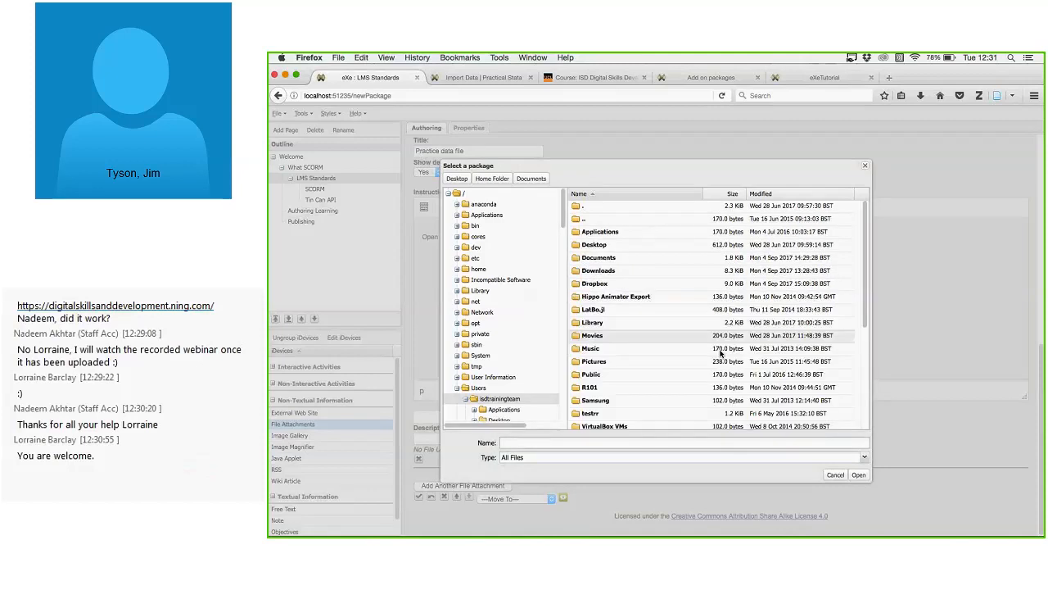
scroll(690, 321, "down", 3)
scroll(692, 303, "up", 3)
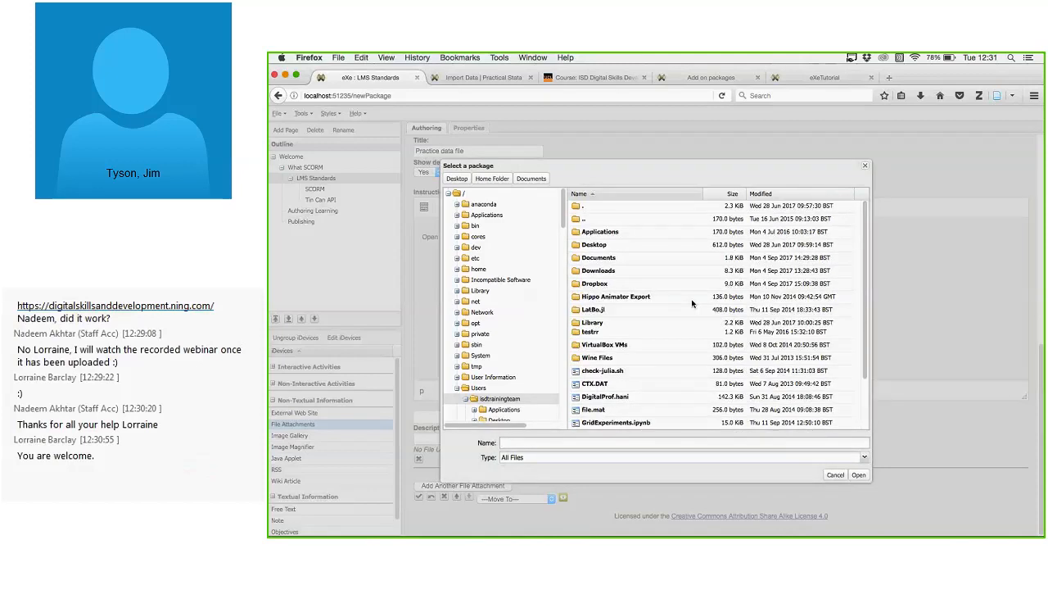
left_click(492, 179)
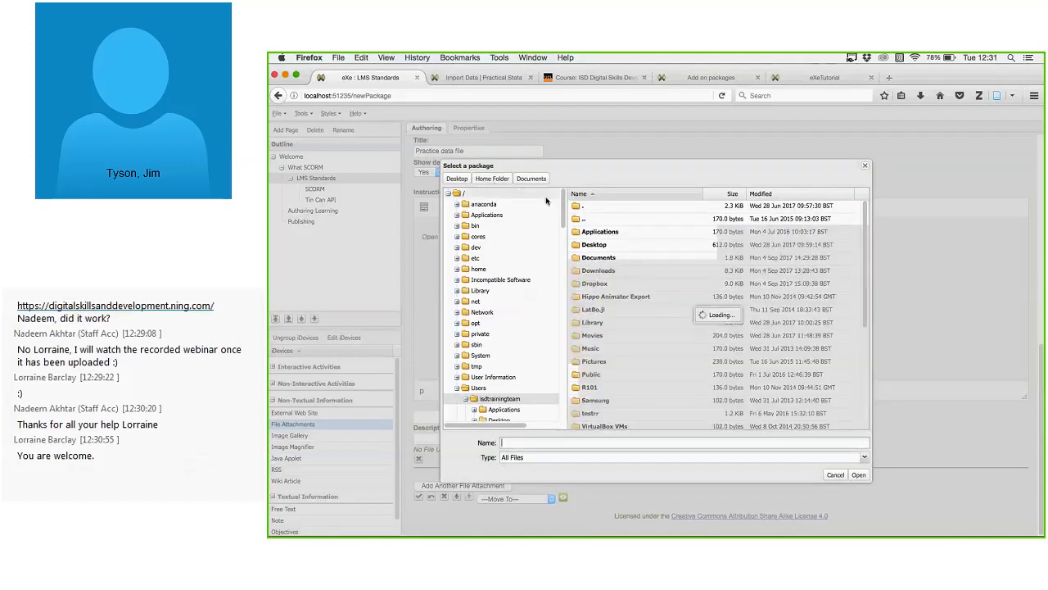
double_click(595, 284)
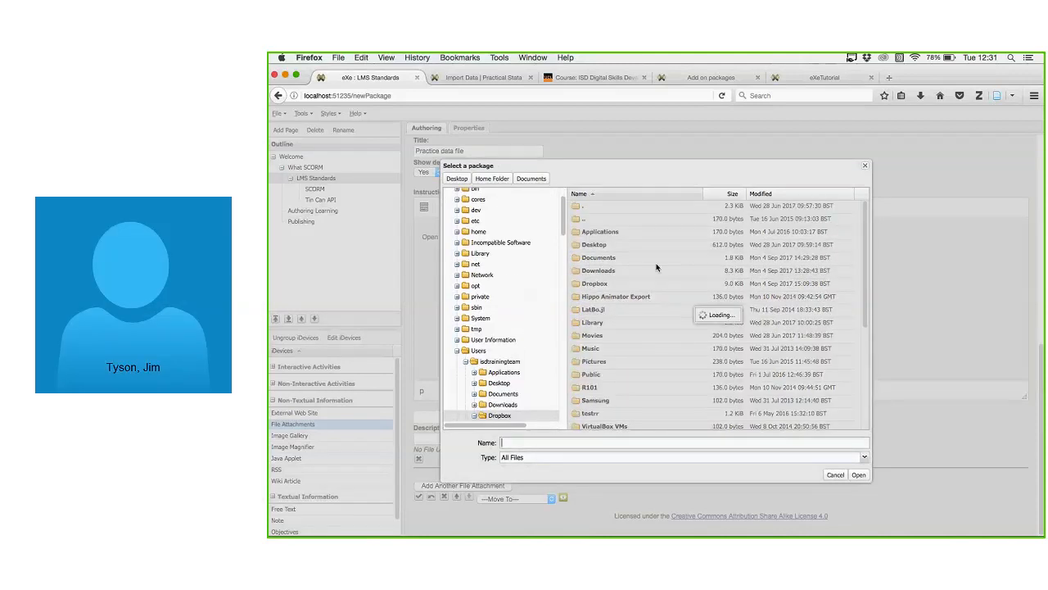
Pick ss13hca.csv from Dropbox and upload it as the attachment.
scroll(663, 284, "down", 10)
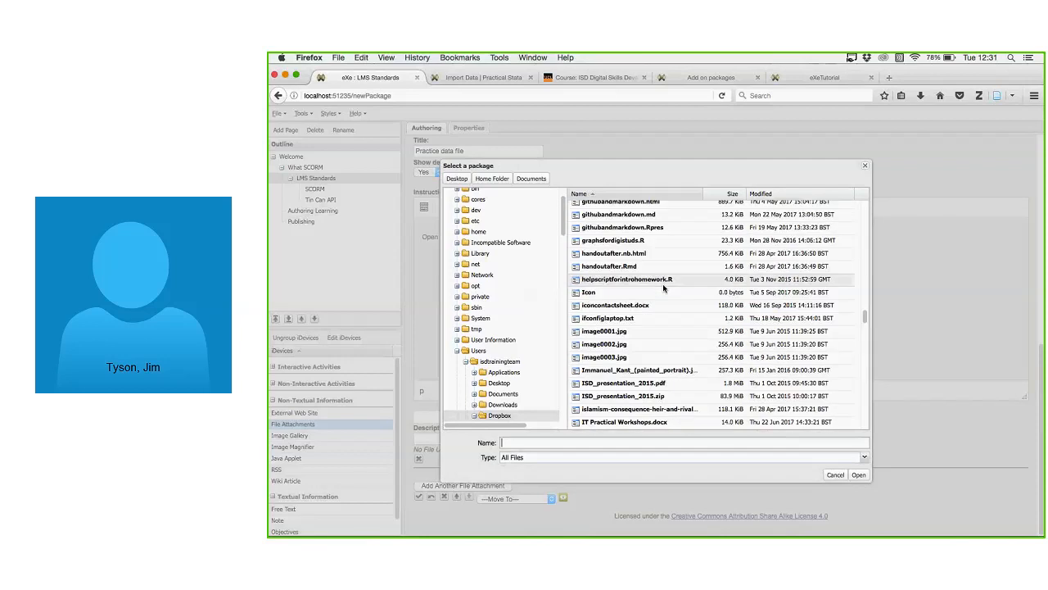
scroll(679, 303, "down", 3)
scroll(705, 328, "down", 10)
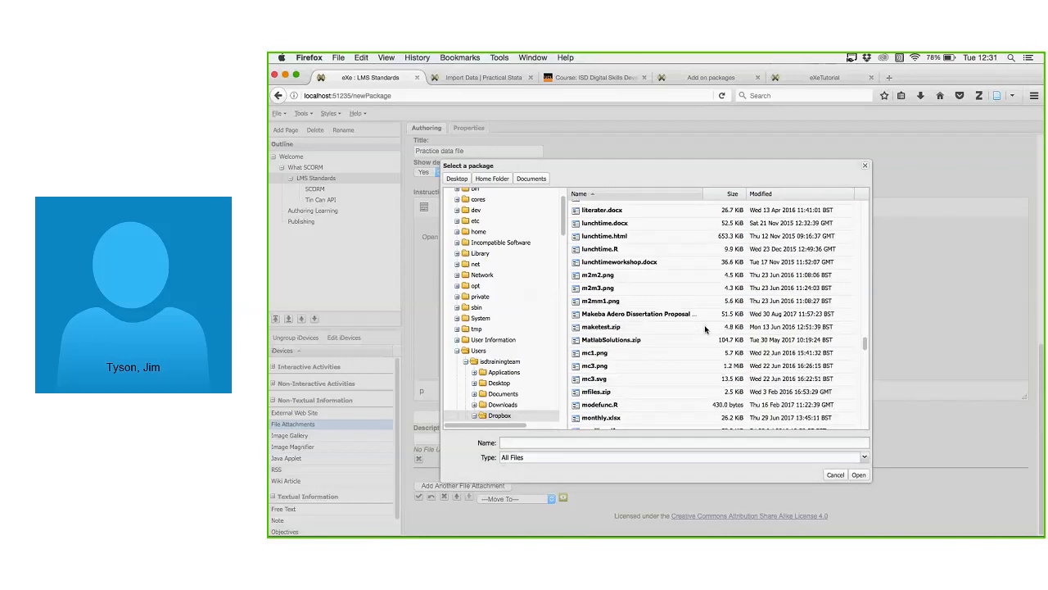
scroll(706, 330, "up", 2)
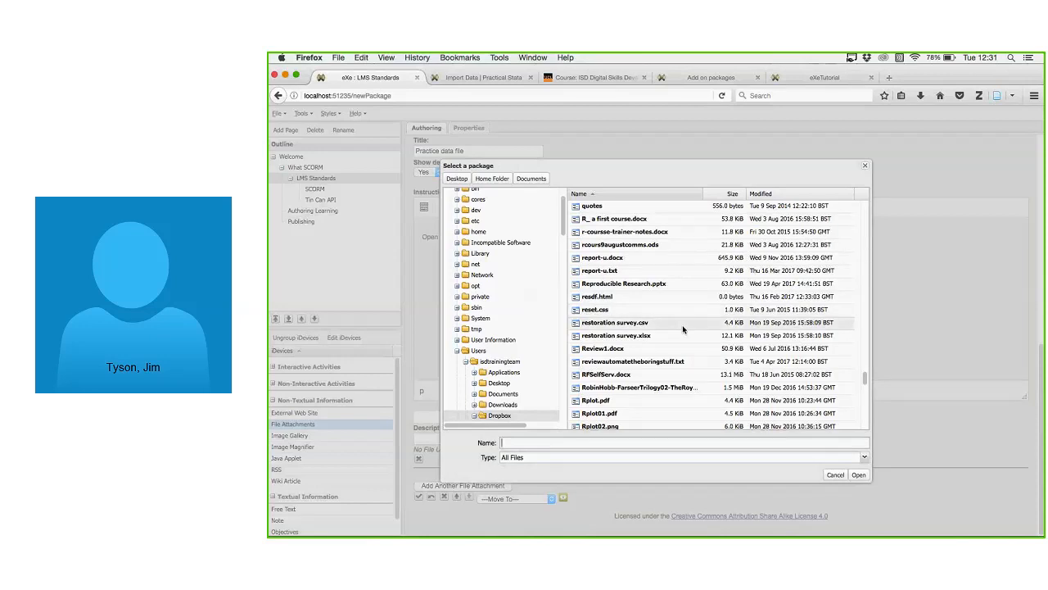
left_click(647, 271)
scroll(676, 310, "down", 1)
scroll(676, 309, "down", 4)
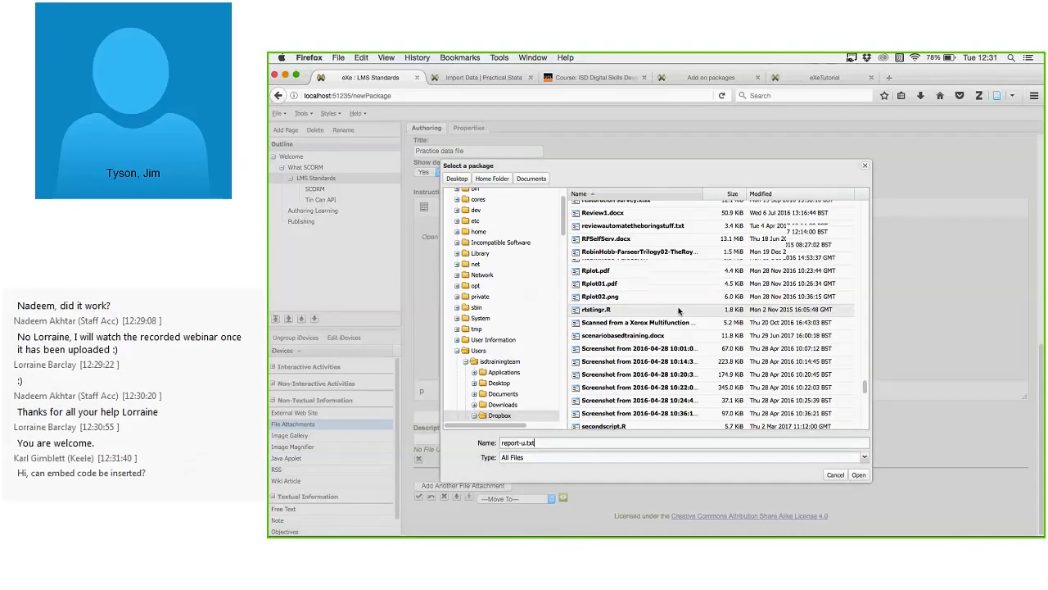
scroll(679, 311, "down", 4)
left_click(681, 331)
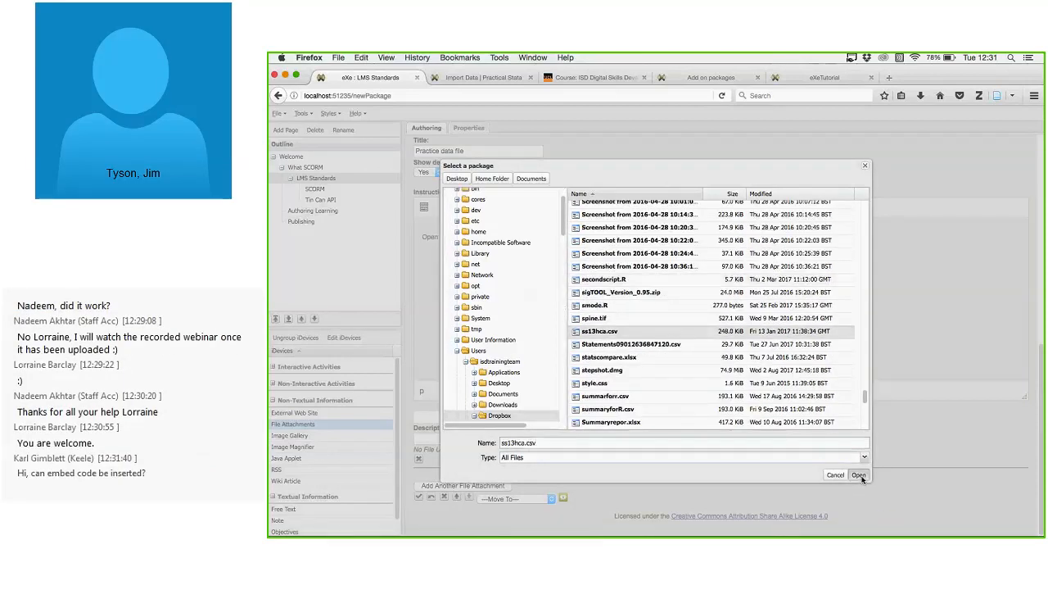
left_click(860, 475)
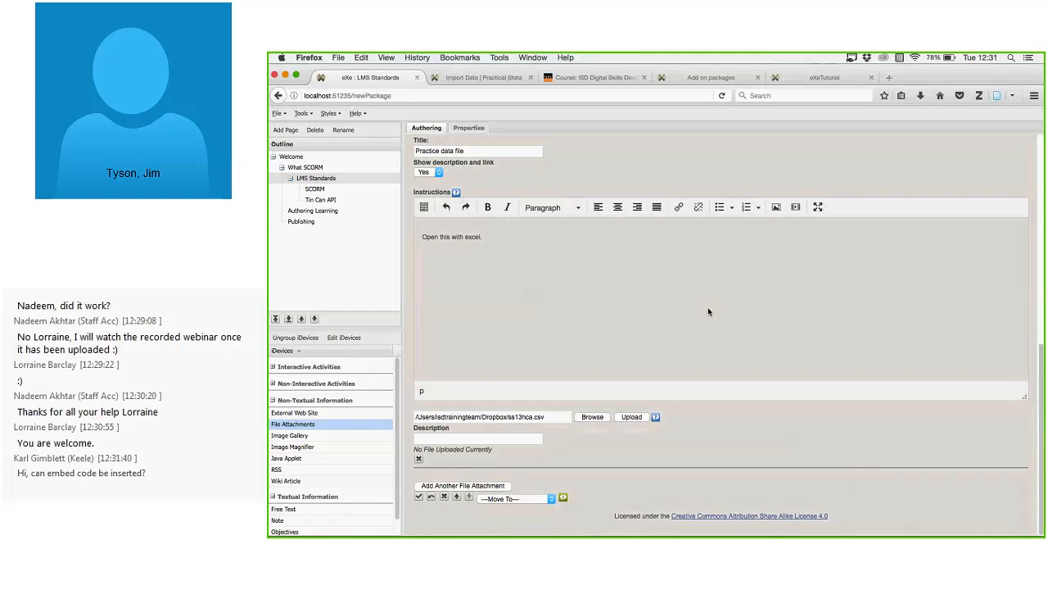
left_click(630, 418)
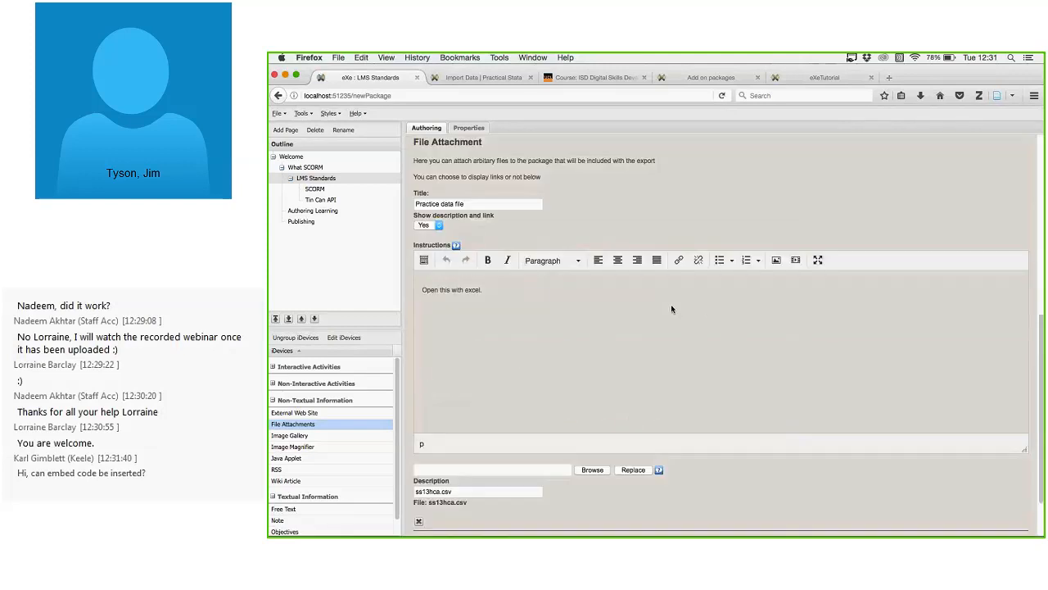
Save the Practice data file attachment and switch to the What SCORM page.
scroll(635, 345, "down", 1)
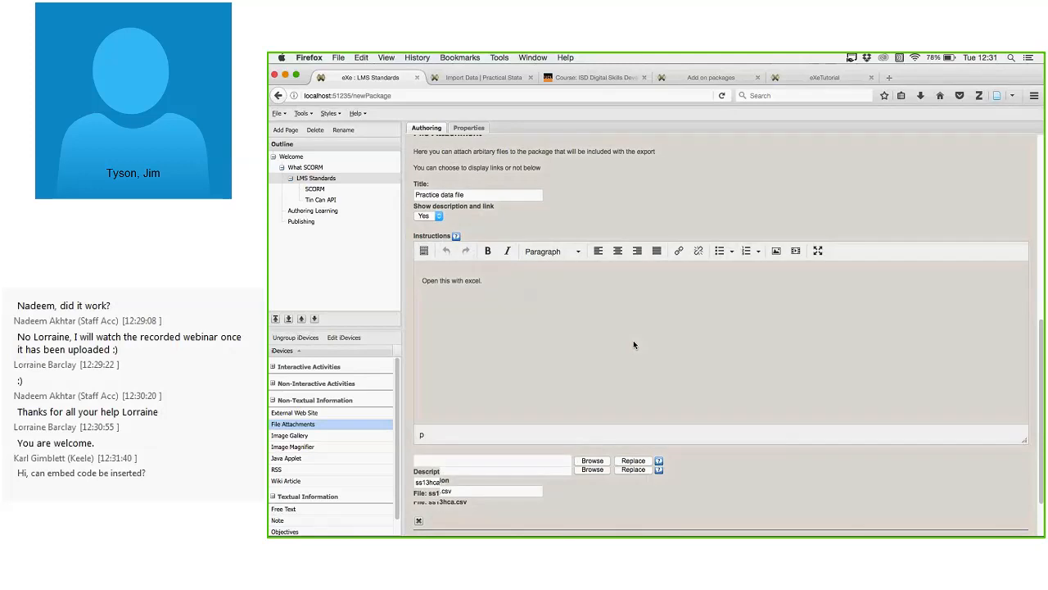
scroll(633, 345, "down", 2)
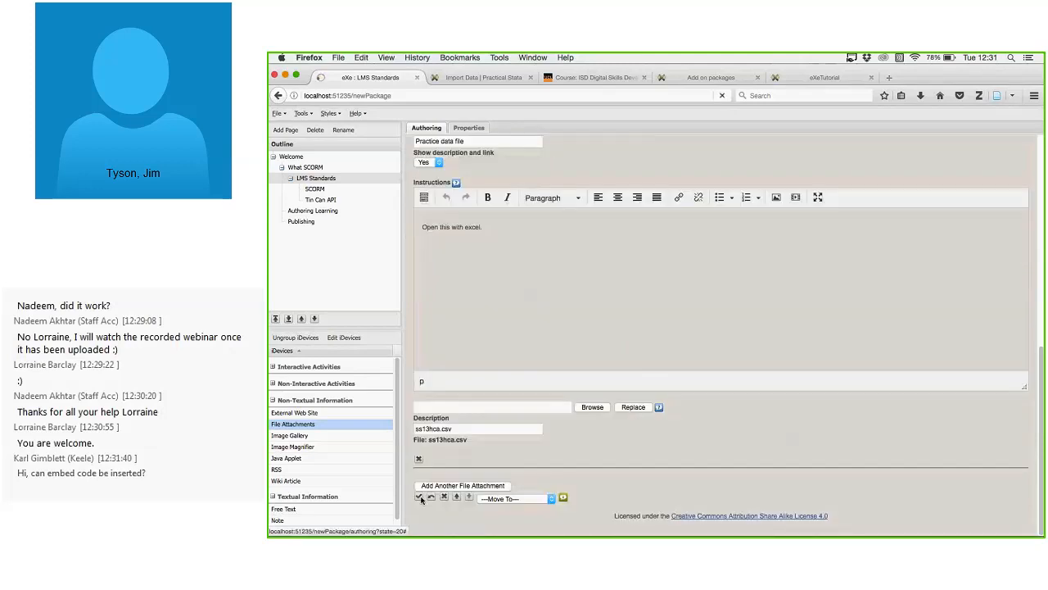
left_click(418, 497)
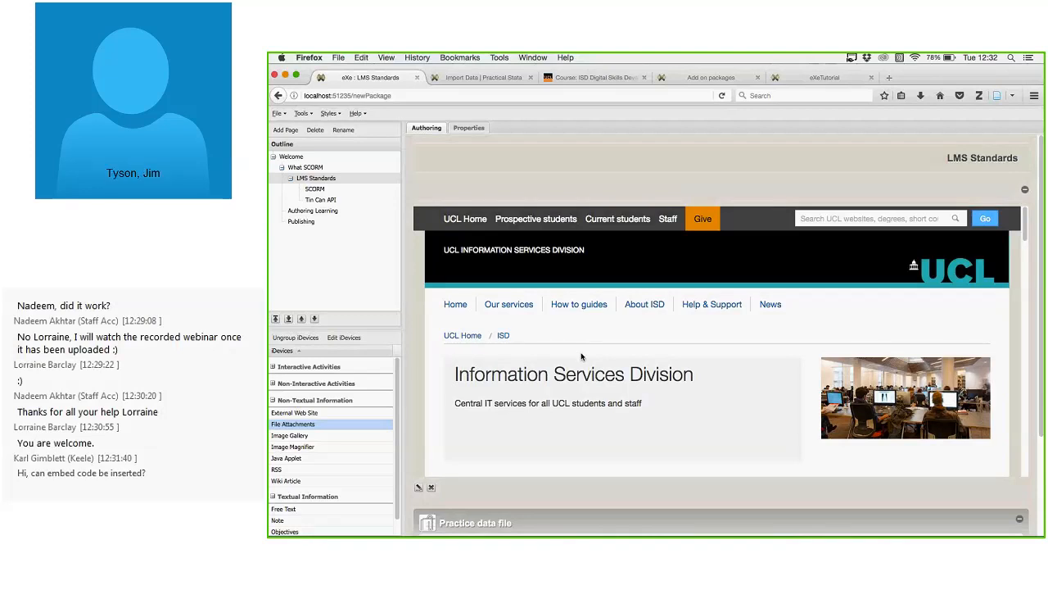
left_click(305, 167)
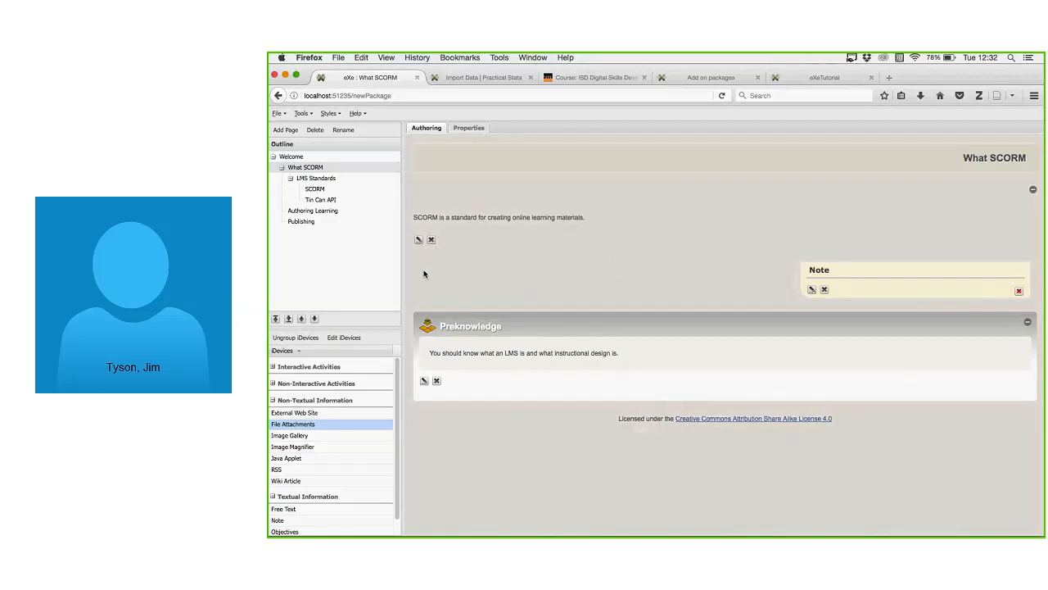
Reopen the SCORM Free Text block for editing and review its help instructions.
left_click(418, 239)
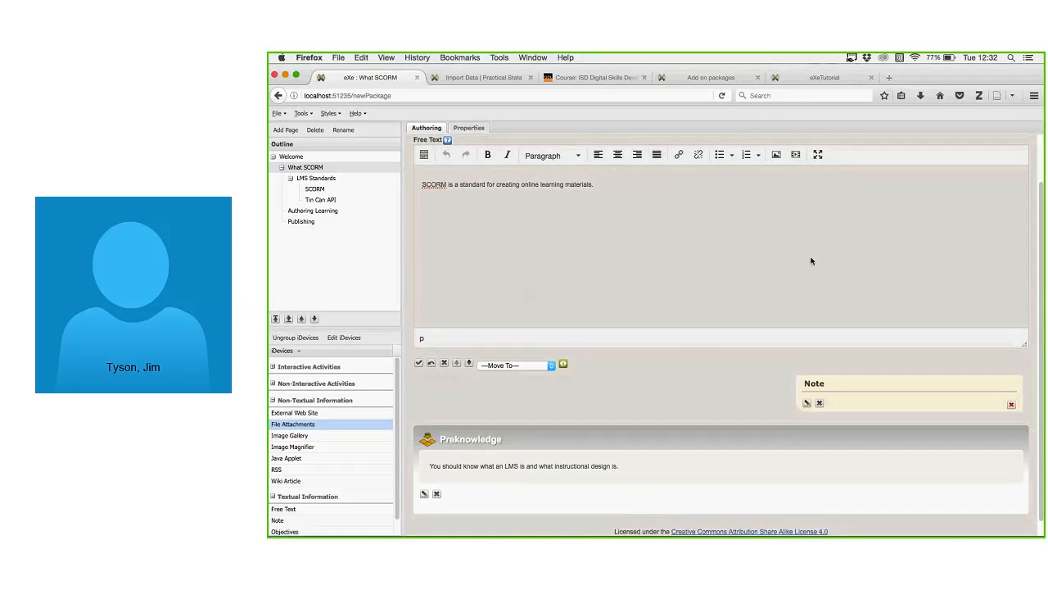
scroll(547, 165, "up", 1)
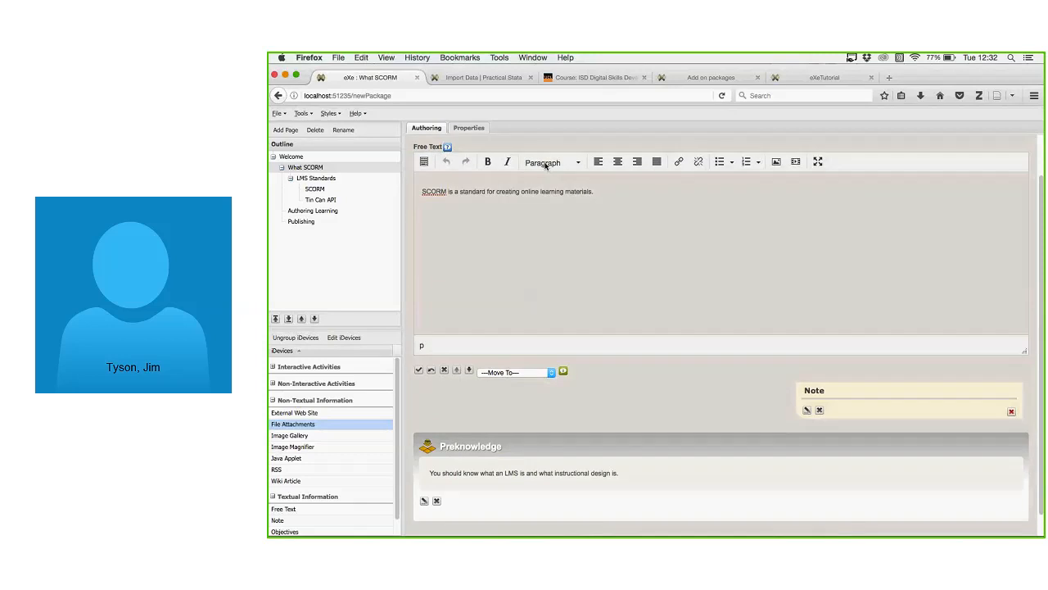
left_click(447, 148)
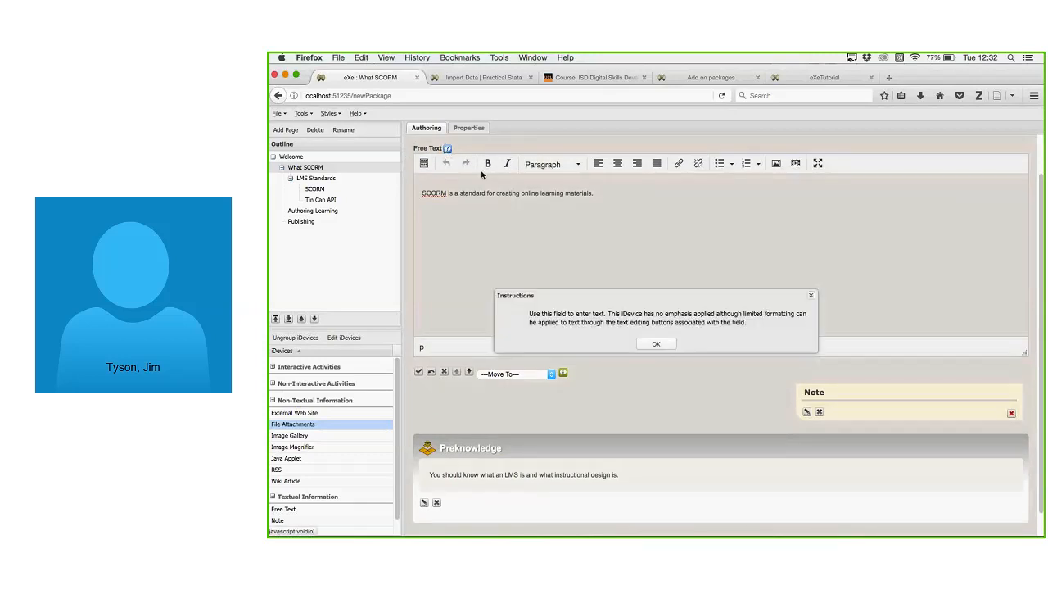
left_click(655, 344)
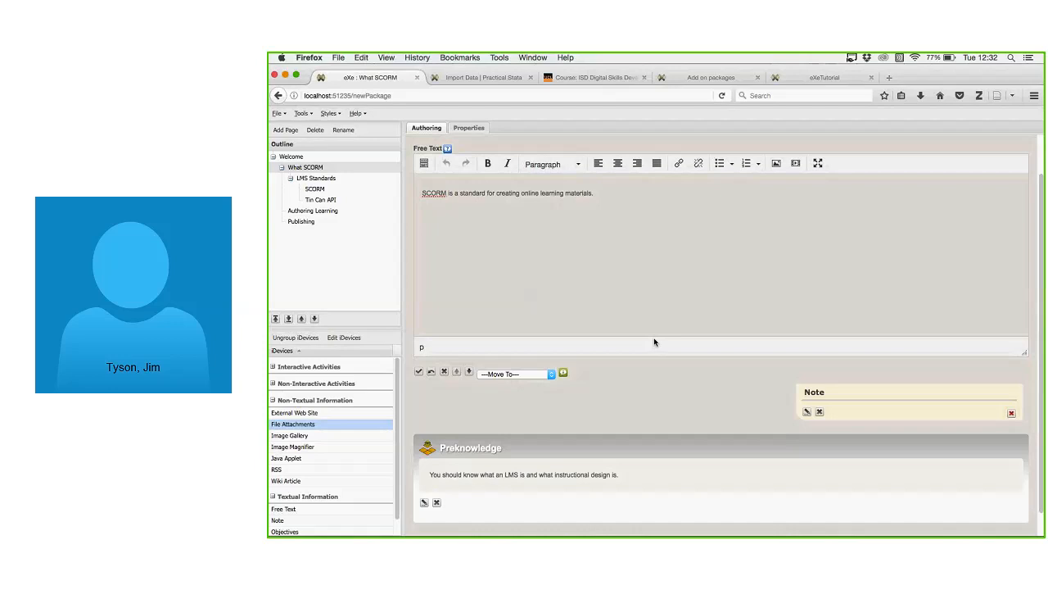
scroll(391, 402, "down", 1)
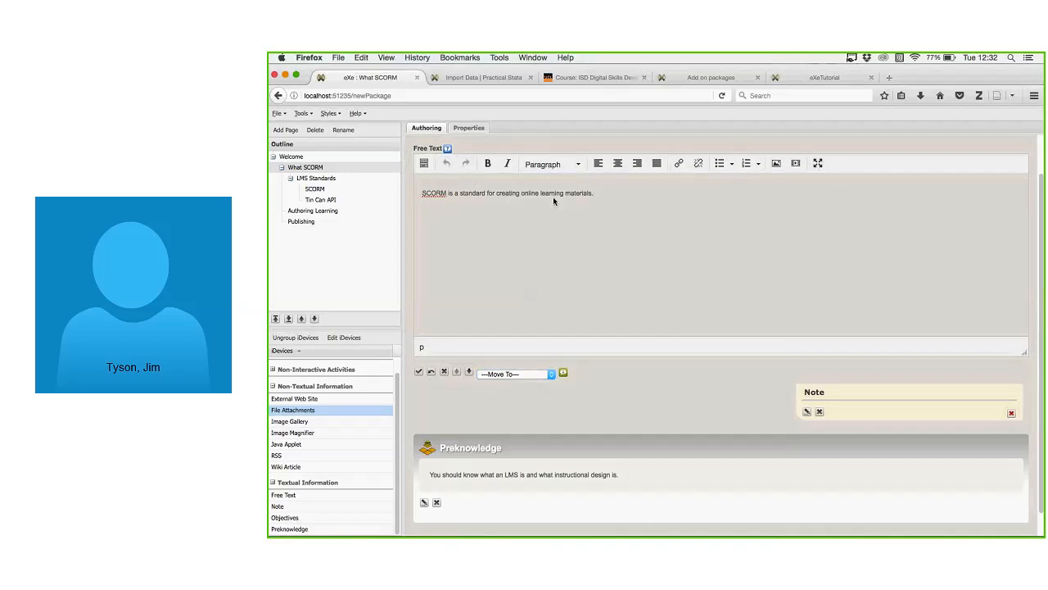
scroll(554, 201, "up", 1)
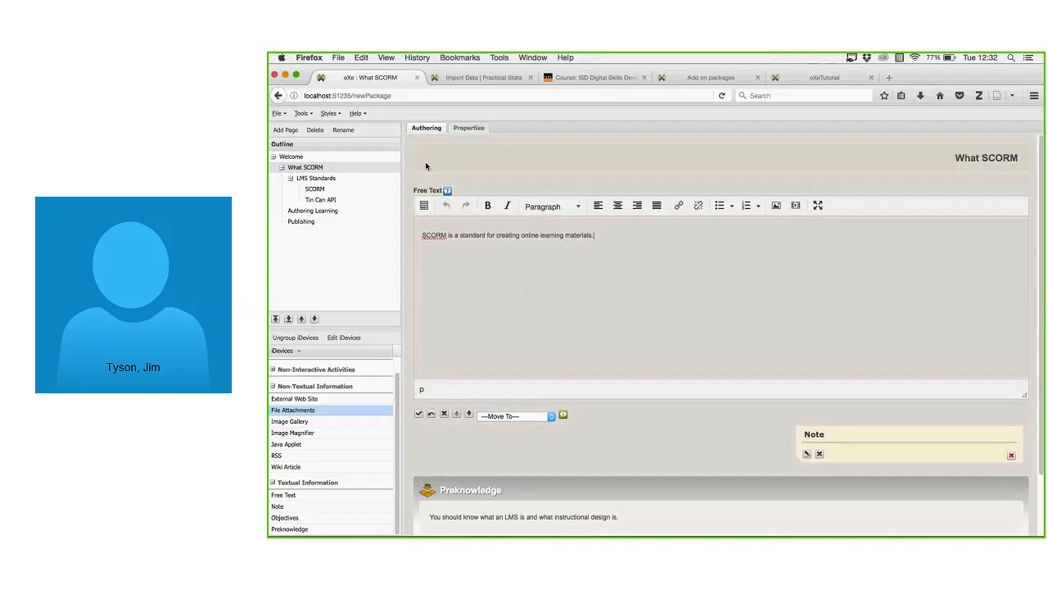
right_click(309, 169)
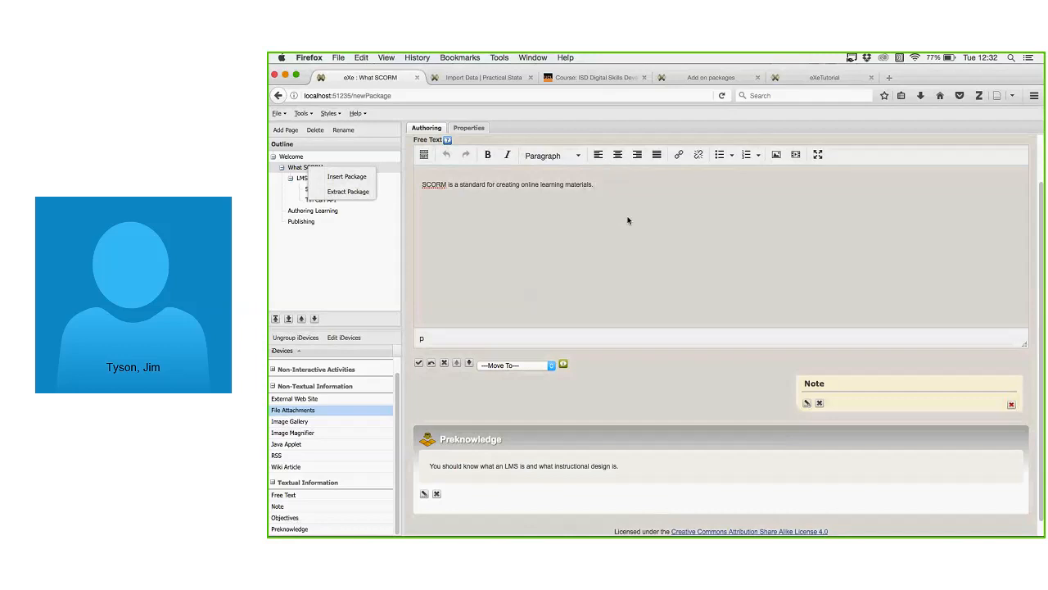
left_click_drag(628, 184, 414, 184)
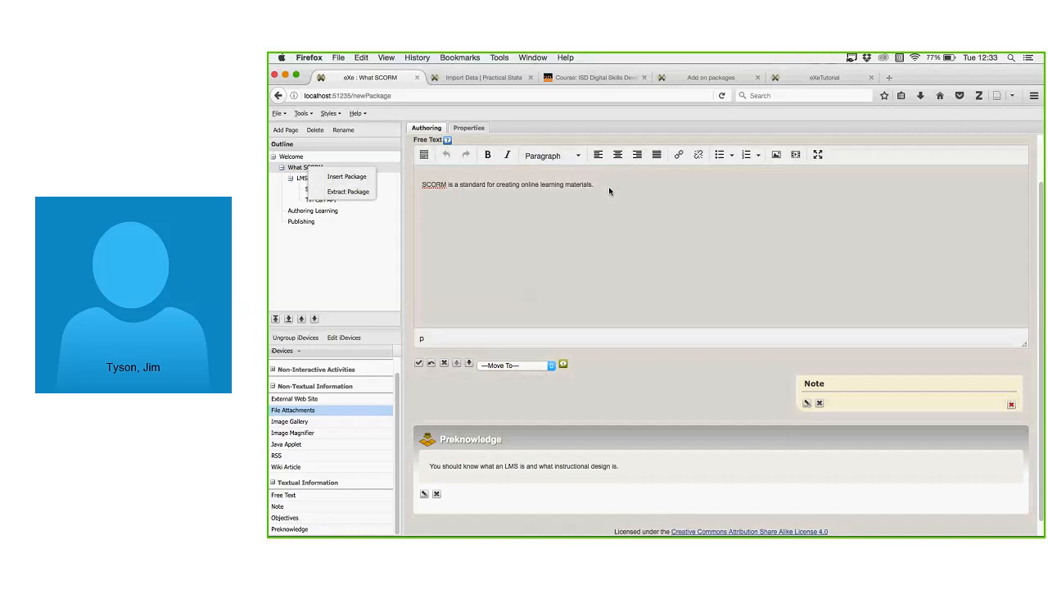
Review the current page, then move through the SCORM, LMS Standards and What SCORM outline pages.
scroll(614, 202, "down", 1)
scroll(620, 214, "down", 1)
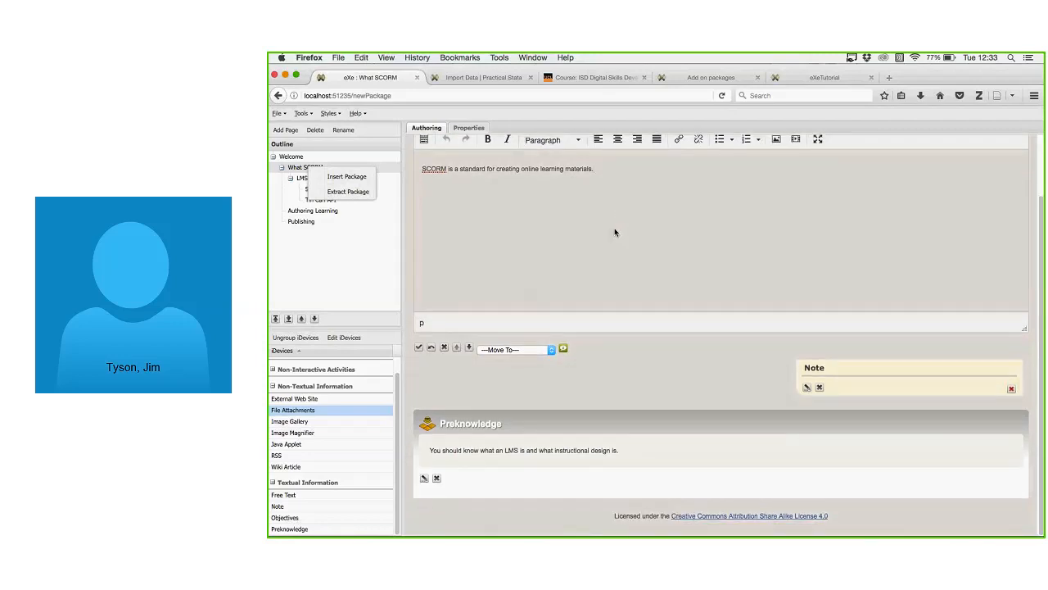
scroll(643, 274, "up", 3)
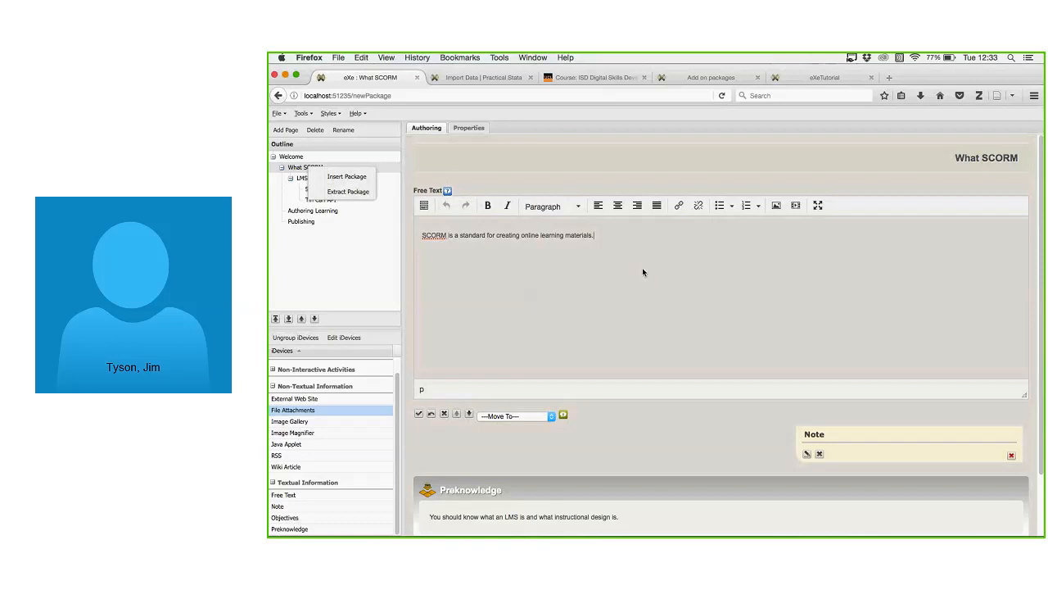
scroll(642, 267, "down", 2)
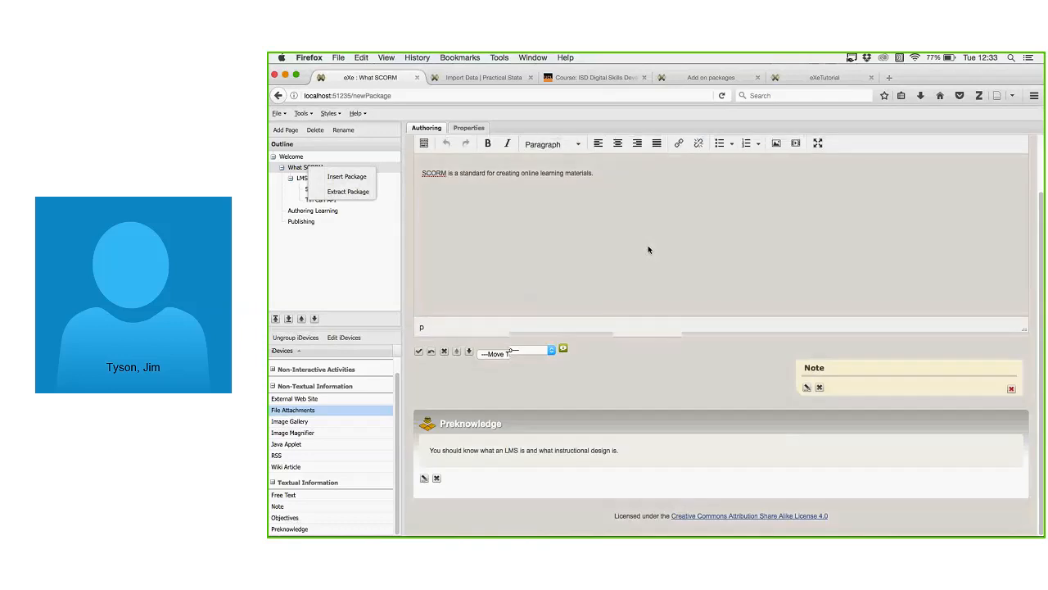
scroll(648, 270, "up", 2)
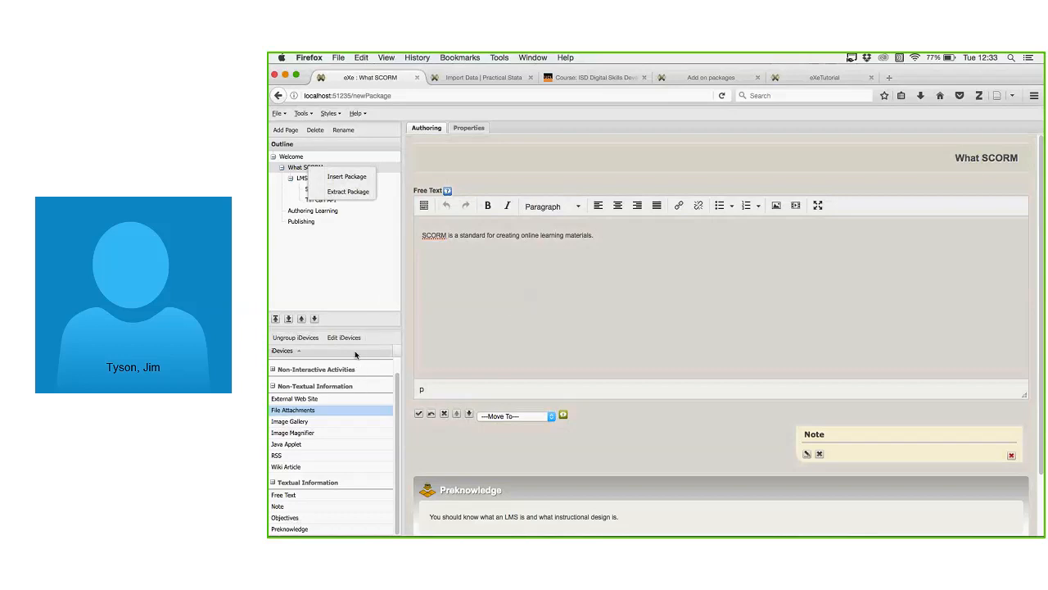
scroll(373, 373, "up", 1)
scroll(377, 372, "down", 1)
scroll(399, 367, "up", 1)
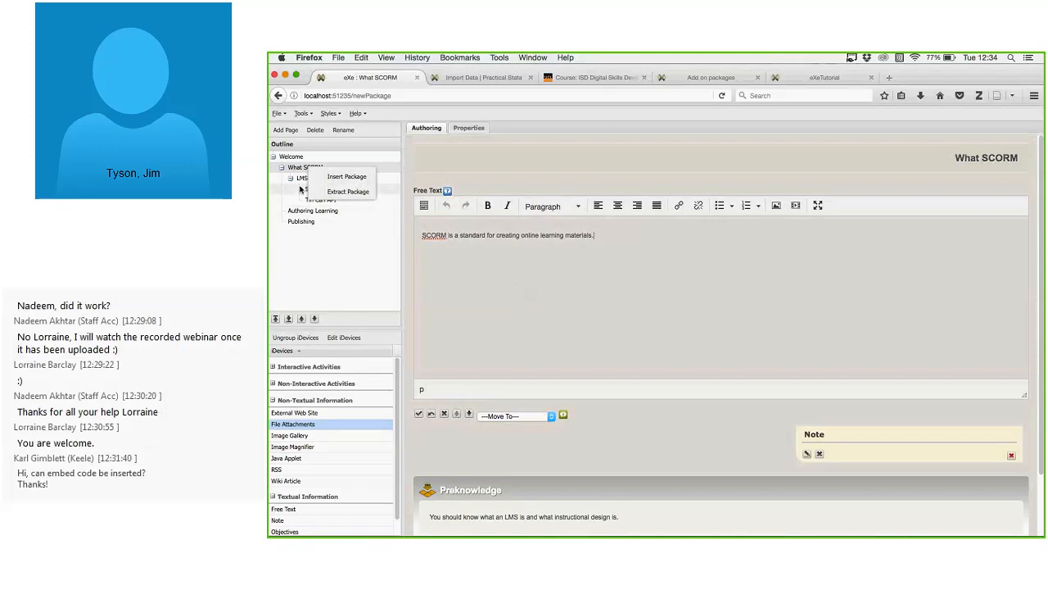
scroll(529, 311, "down", 2)
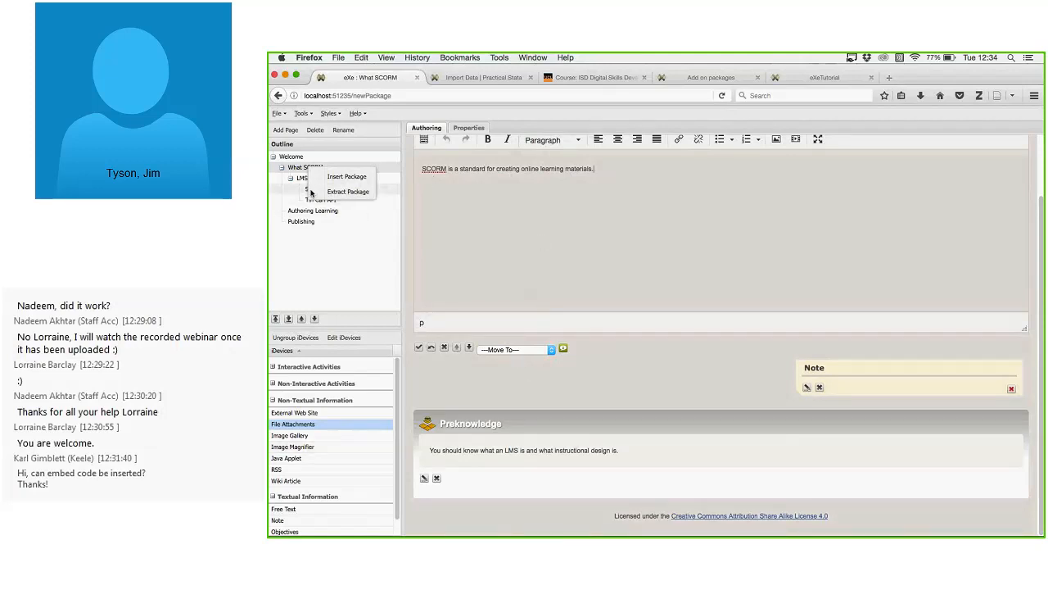
right_click(356, 210)
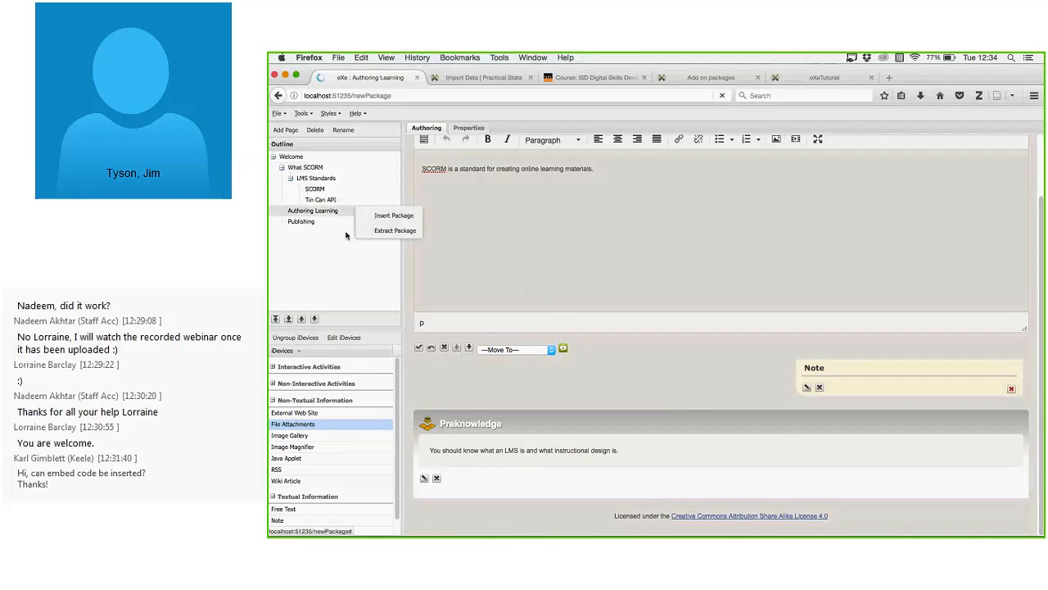
left_click(353, 189)
left_click(316, 178)
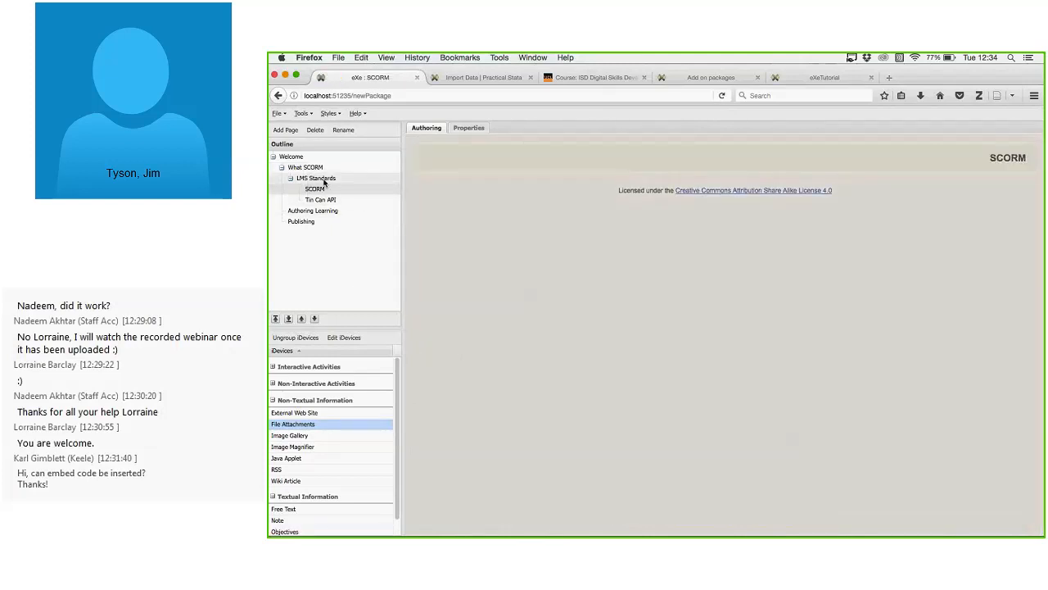
left_click(315, 168)
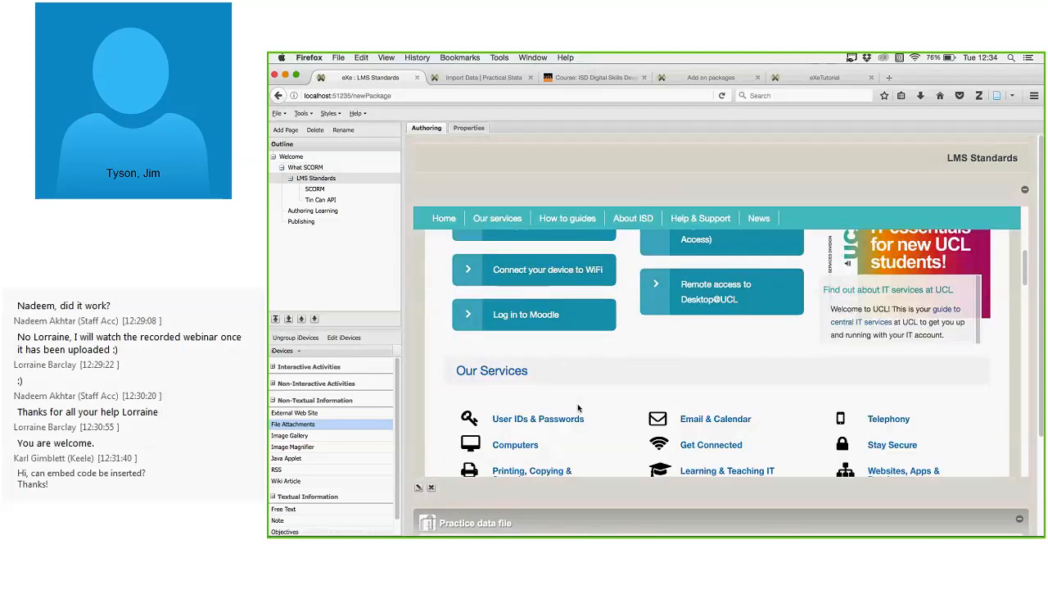
Open the ss13hca.csv practice data file in a new browser tab.
scroll(579, 407, "down", 1)
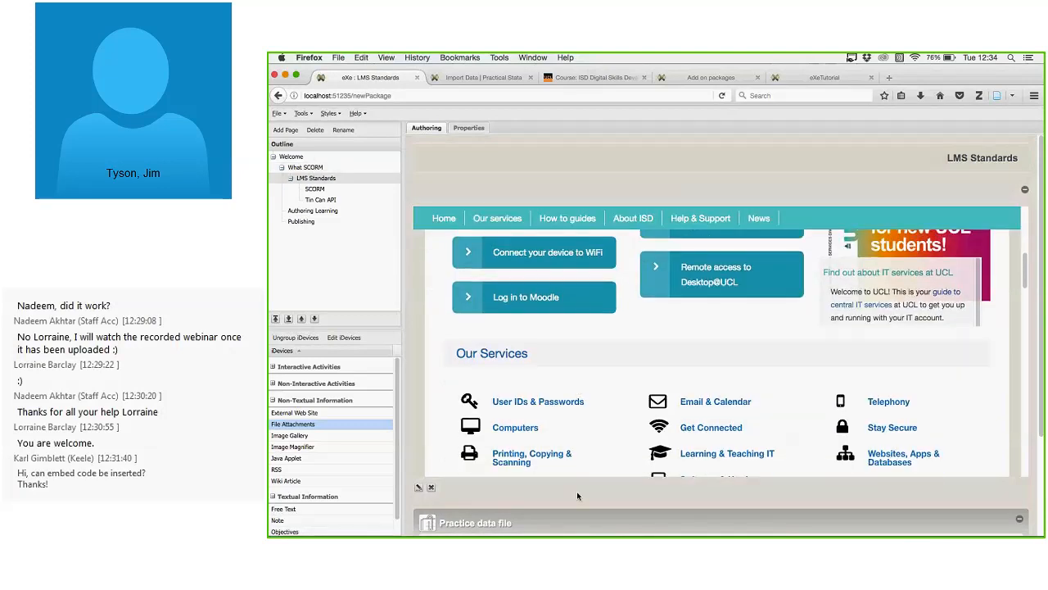
scroll(578, 500, "down", 1)
scroll(577, 503, "down", 3)
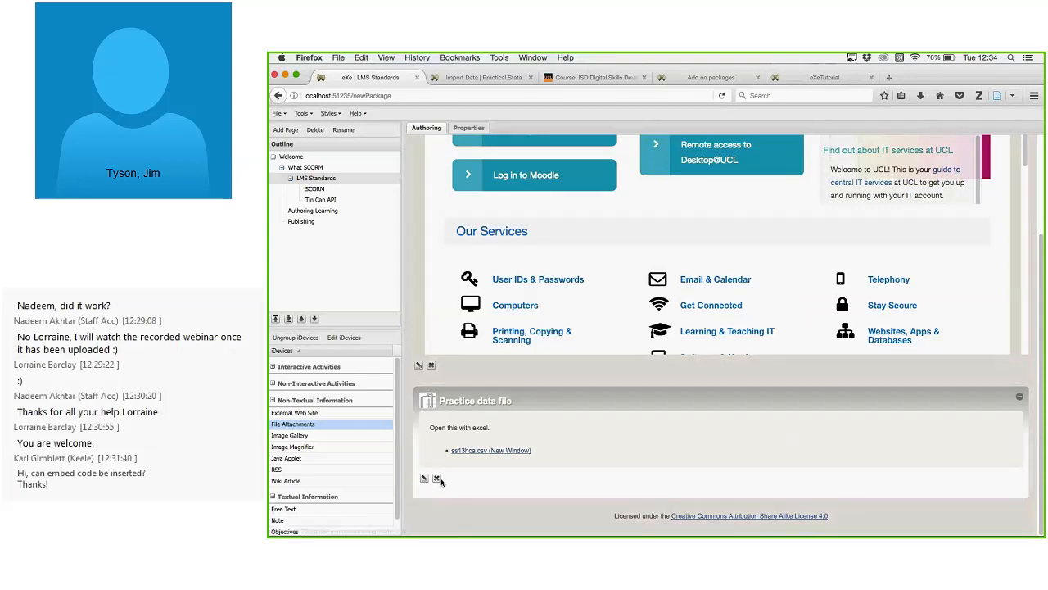
left_click(515, 451)
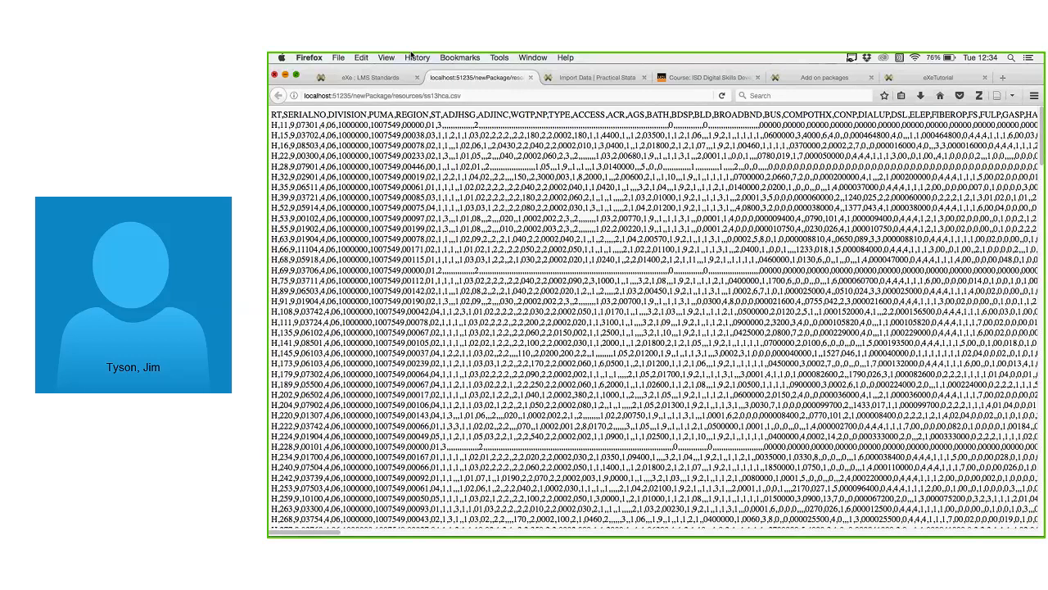
Close the ss13hca.csv tab with Cmd+W to get back to eXe.
key("super+w")
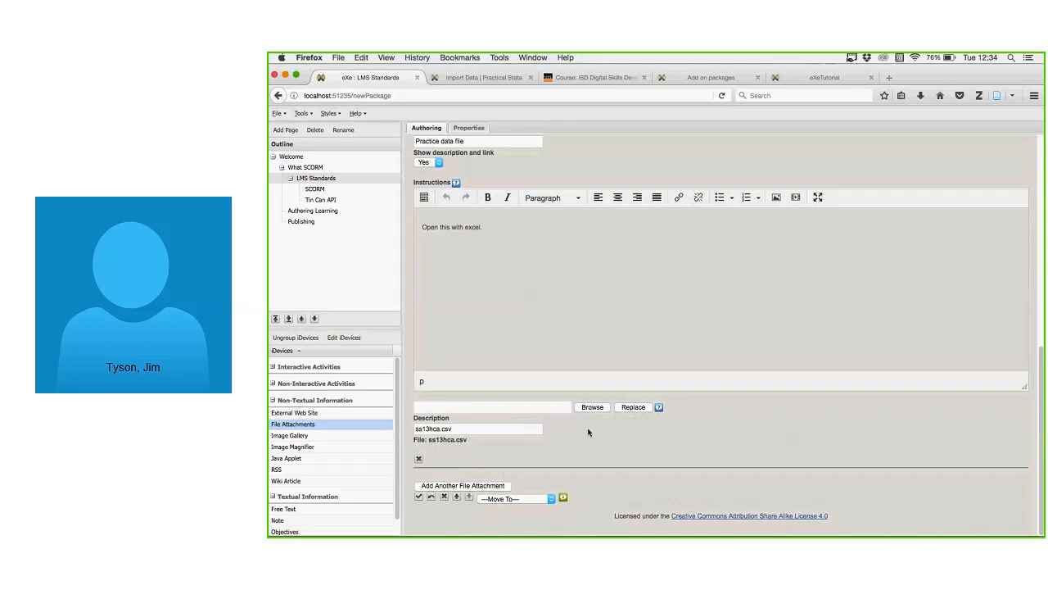
Move between the What SCORM, SCORM and LMS Standards pages, ending on LMS Standards.
left_click(305, 167)
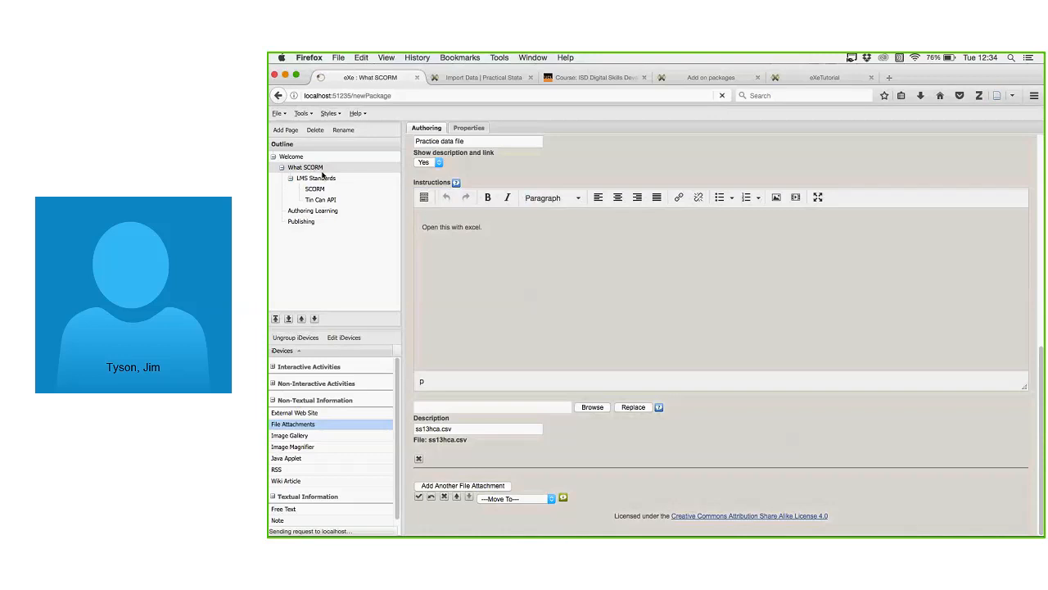
left_click(316, 178)
left_click(325, 190)
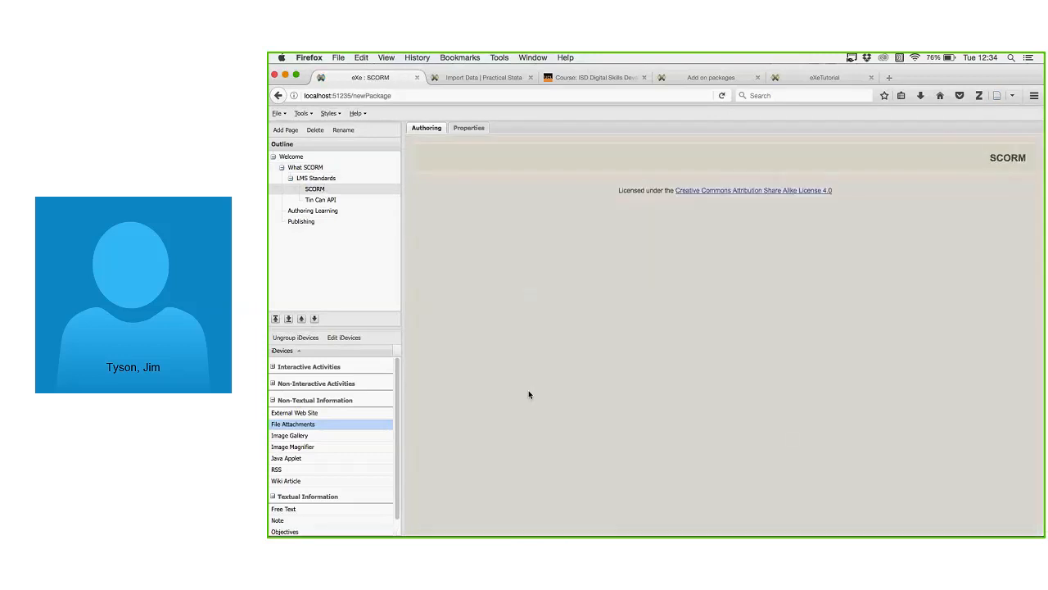
left_click(323, 179)
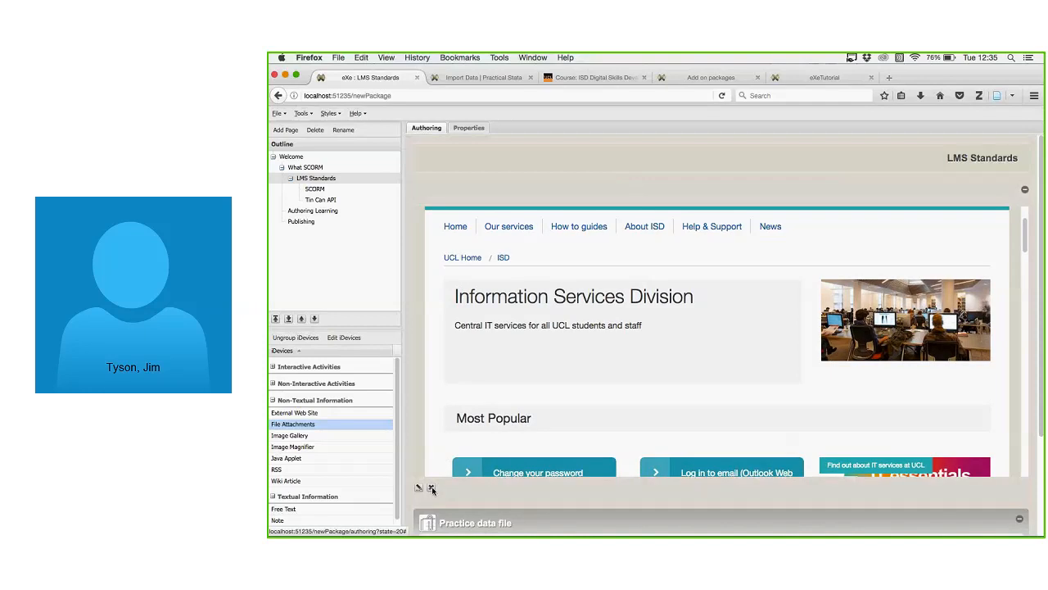
Delete the embedded UCL External Web Site iDevice, confirming with Yes.
left_click(418, 489)
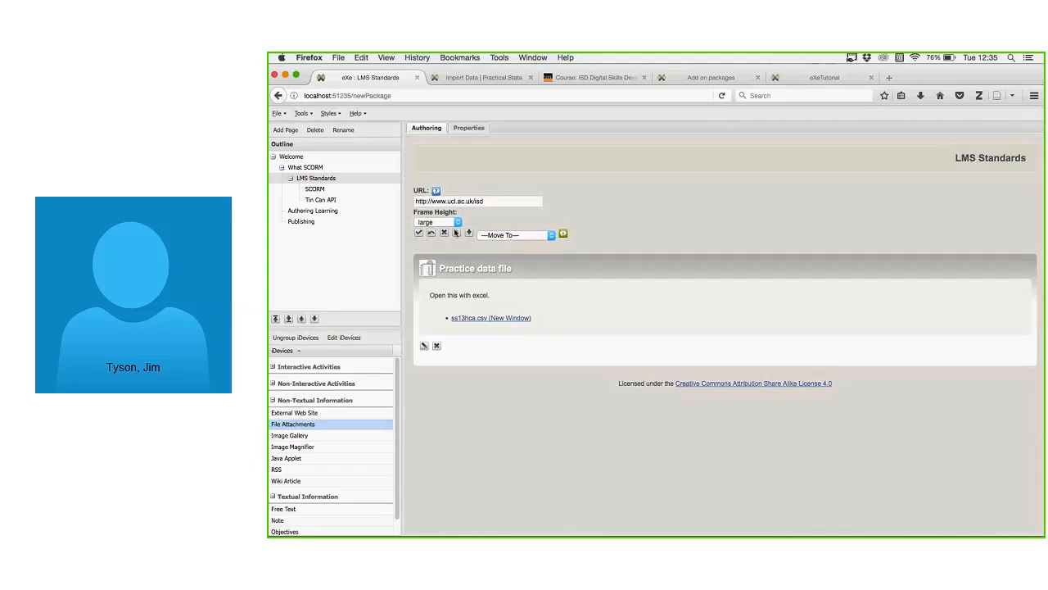
left_click(419, 233)
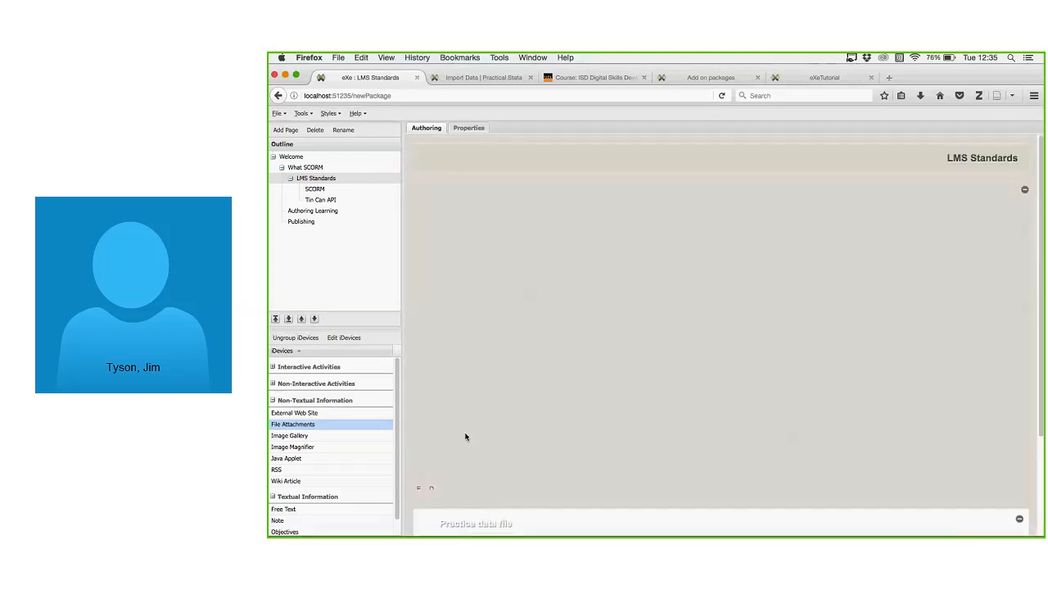
scroll(484, 405, "down", 1)
left_click(432, 488)
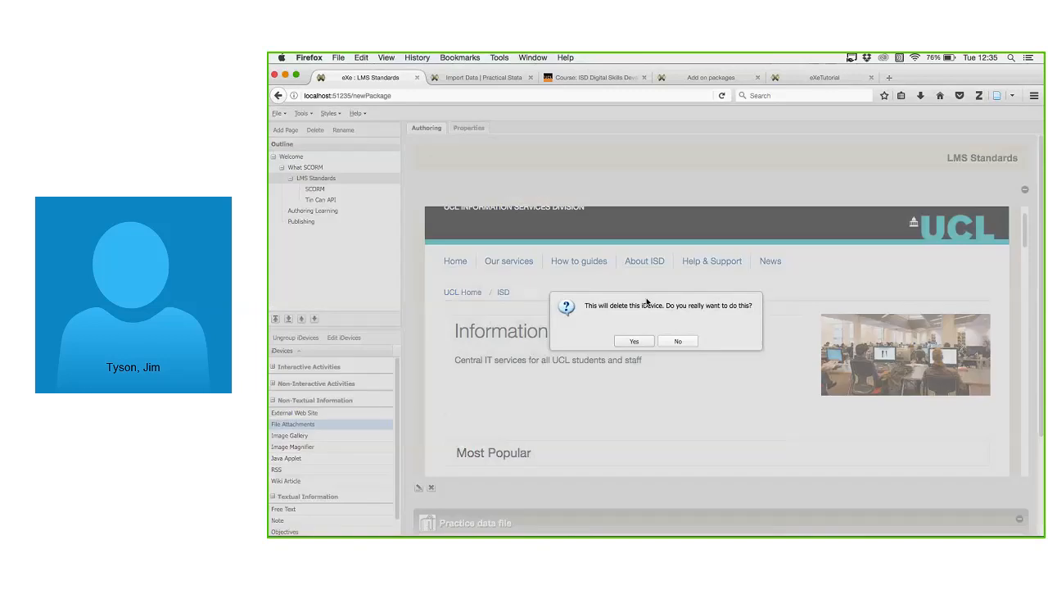
left_click(634, 342)
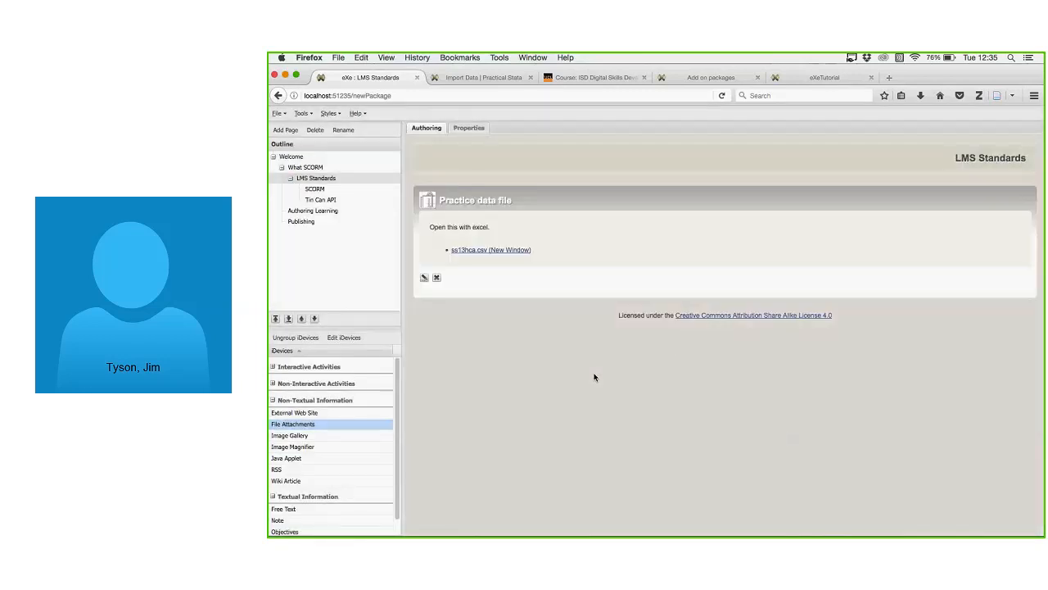
Add an Image Gallery iDevice to LMS Standards and begin choosing its images.
left_click(315, 438)
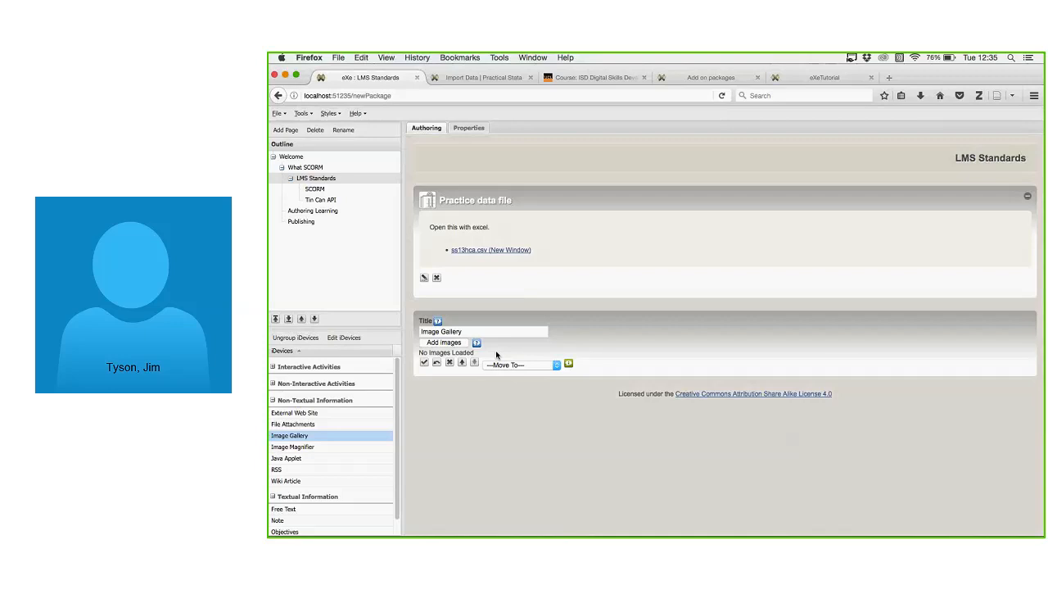
left_click(457, 343)
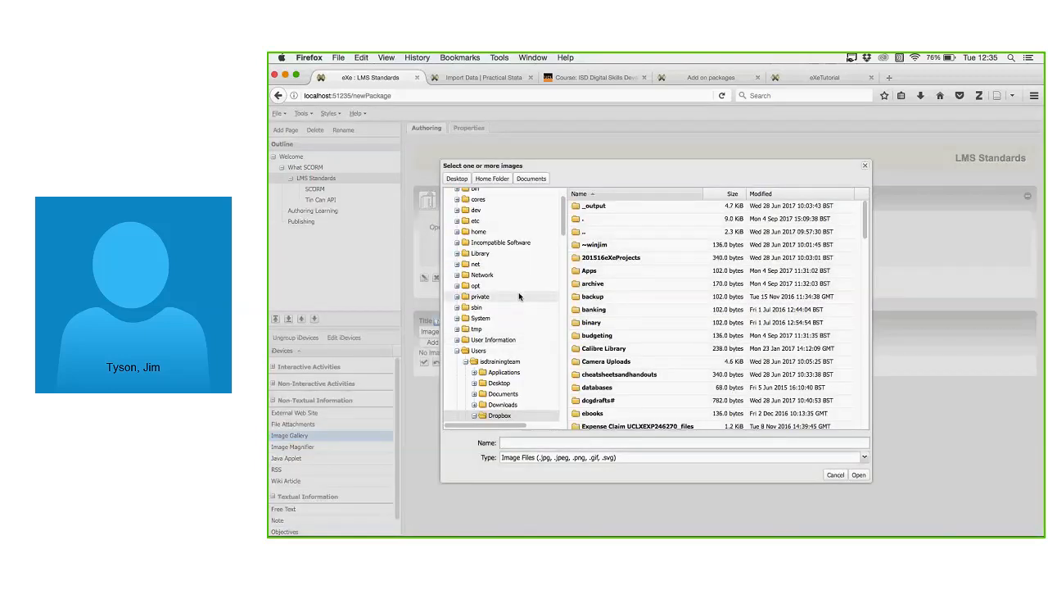
Browse from the Users folder into the home Pictures folder to look for images.
left_click(457, 350)
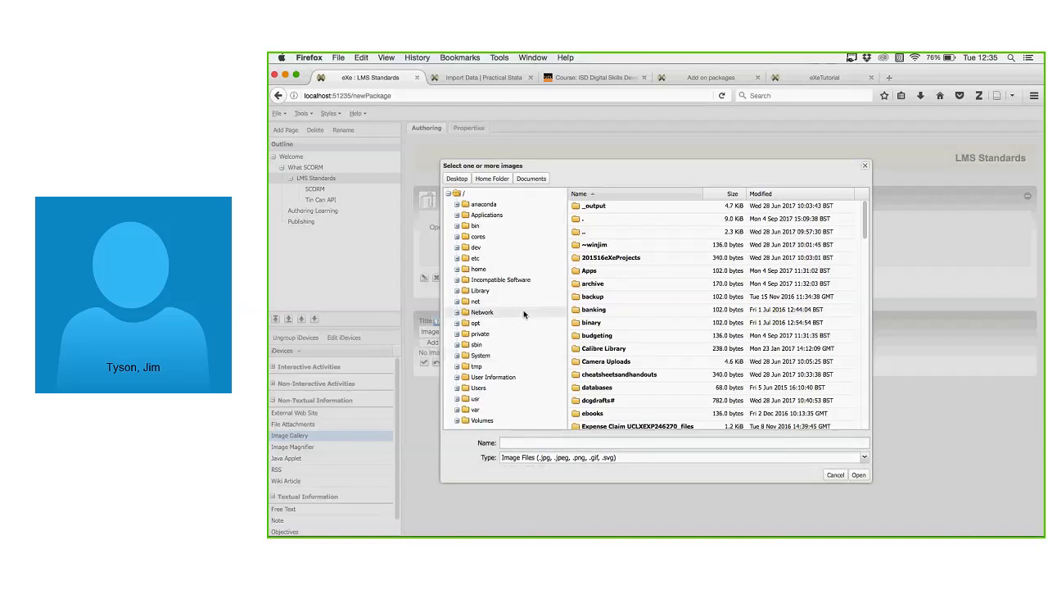
left_click(477, 390)
left_click(458, 389)
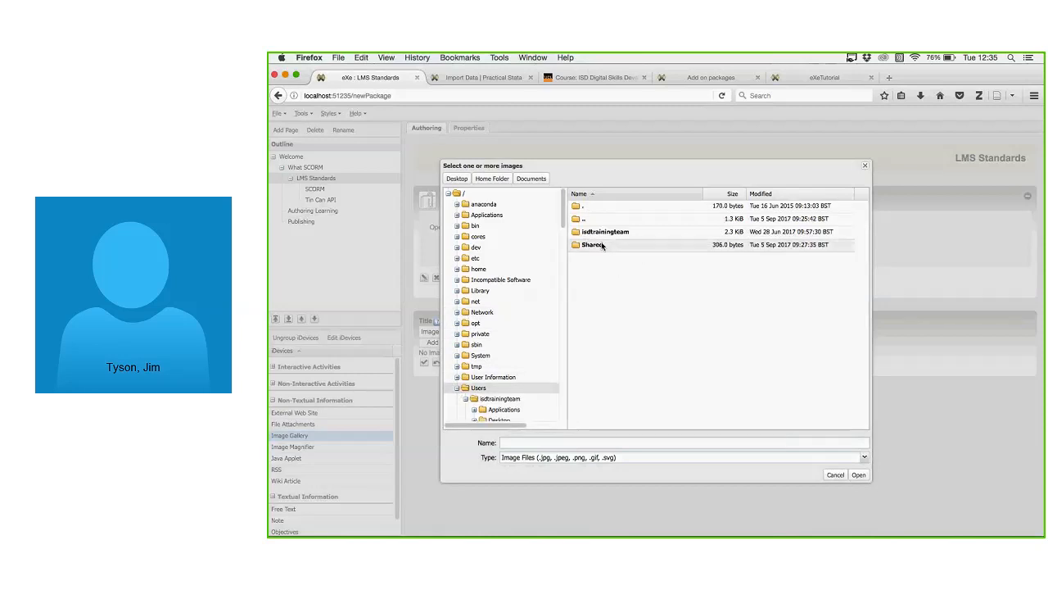
double_click(604, 236)
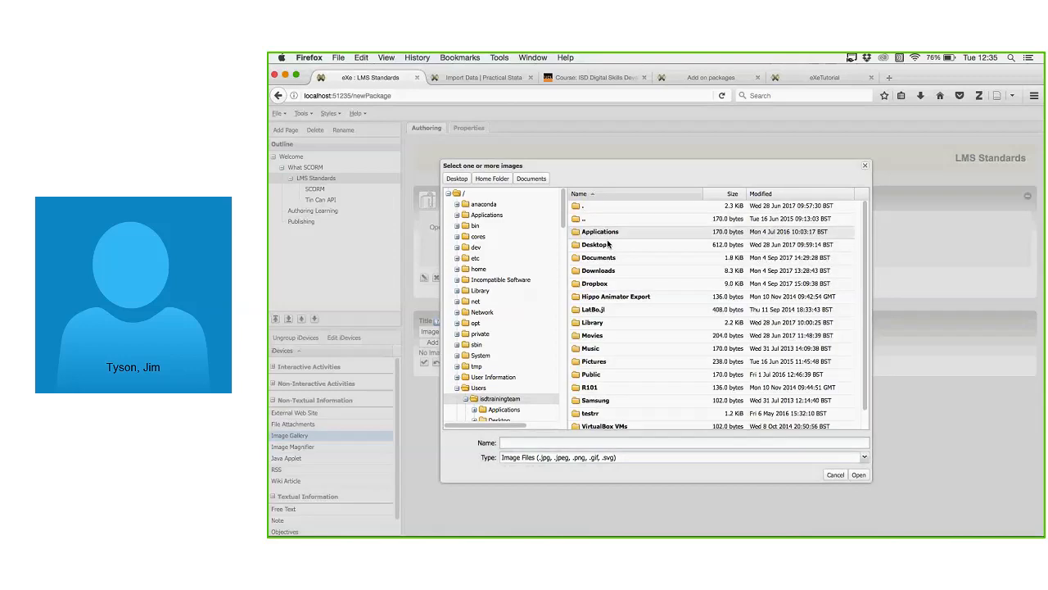
scroll(659, 294, "down", 1)
double_click(592, 344)
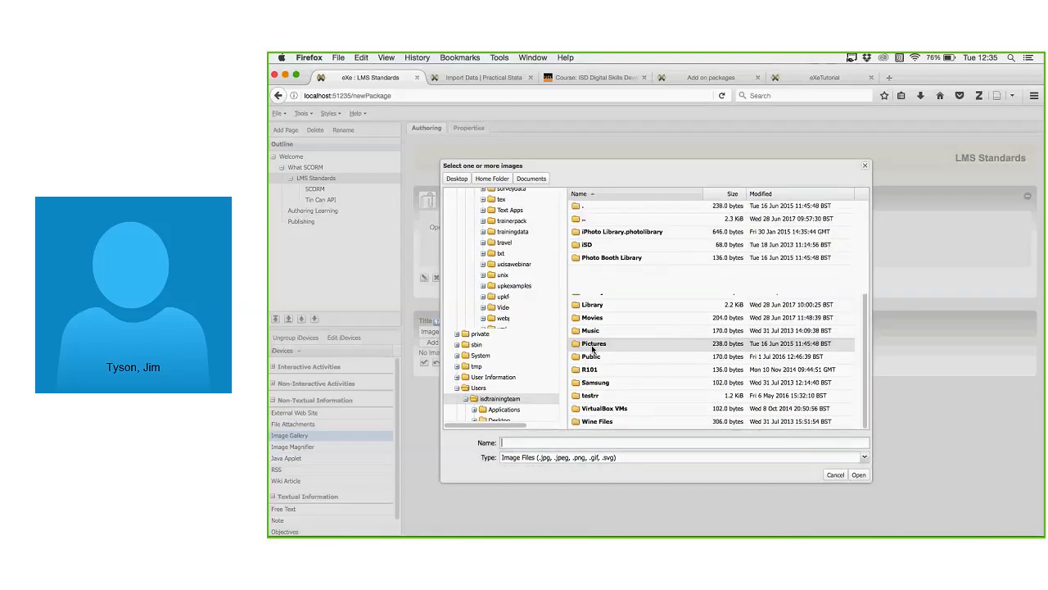
double_click(588, 244)
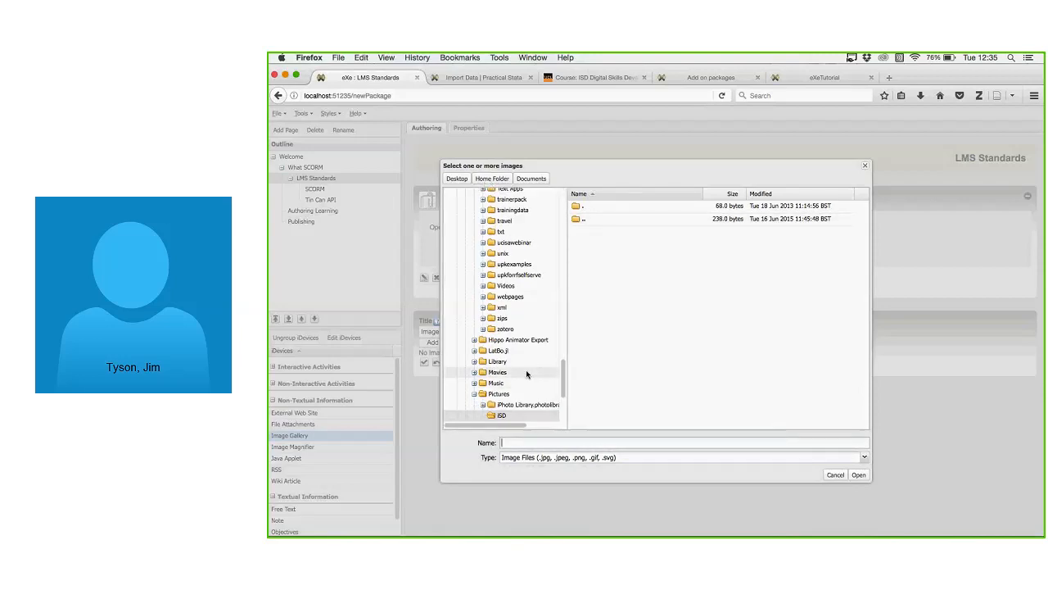
left_click(505, 405)
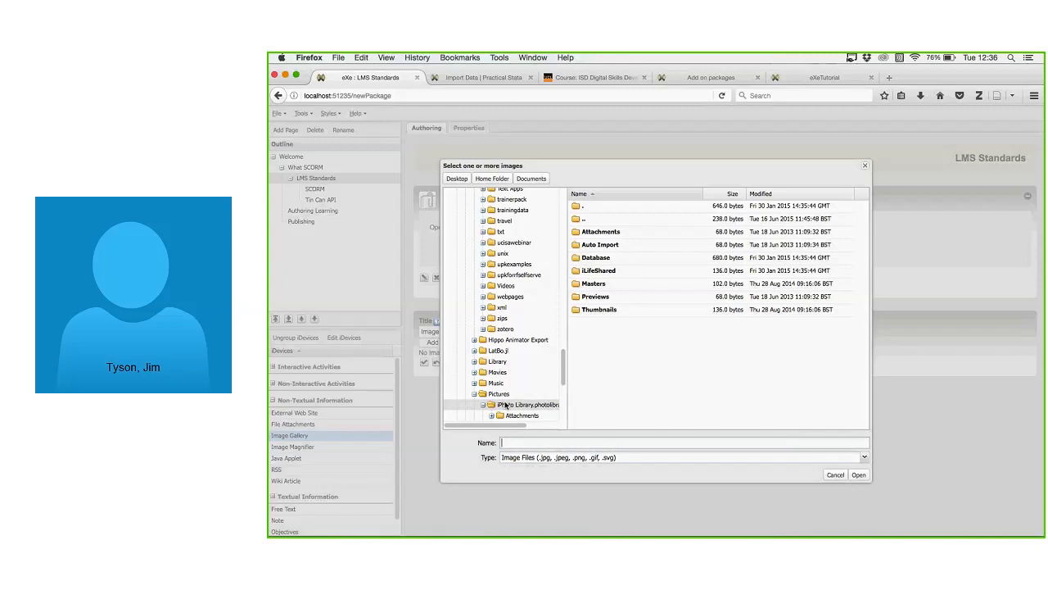
left_click(500, 394)
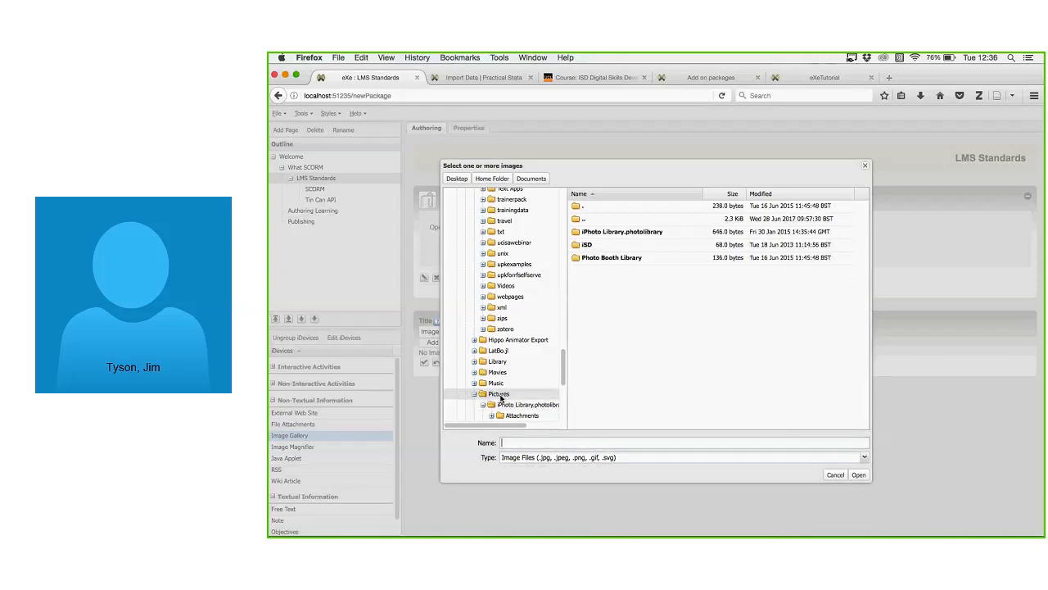
Search the Photo Booth Library and iPhoto Library subfolders, including Database, Albums and Faces.
left_click(606, 259)
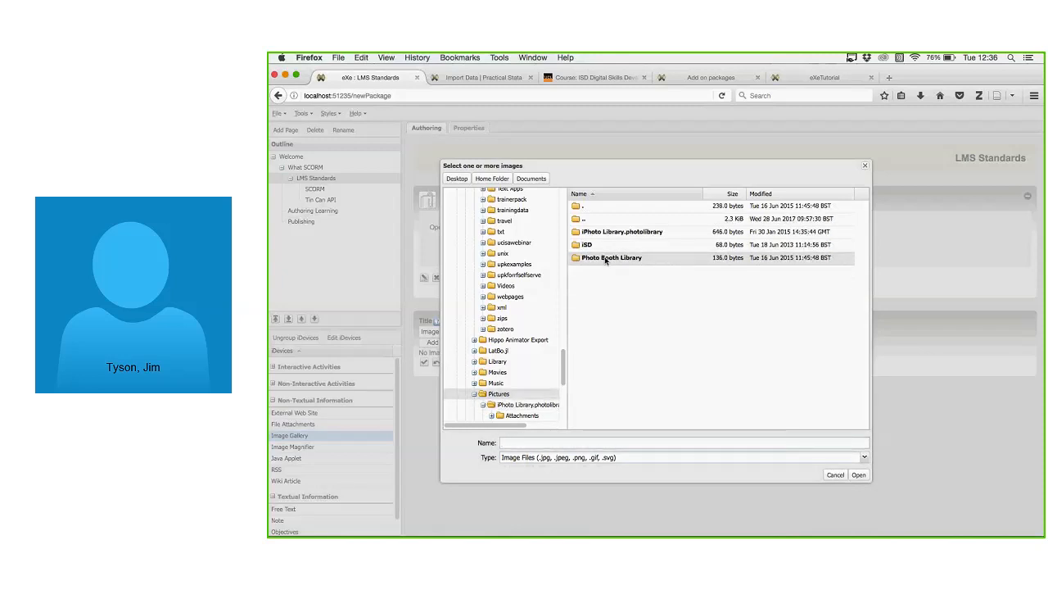
double_click(606, 259)
double_click(596, 246)
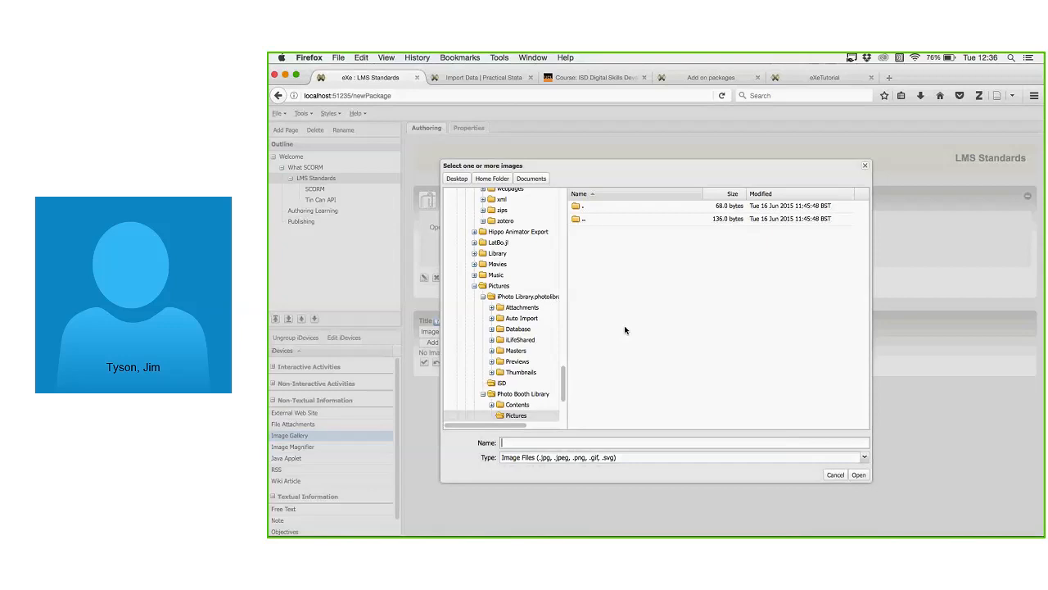
left_click(524, 397)
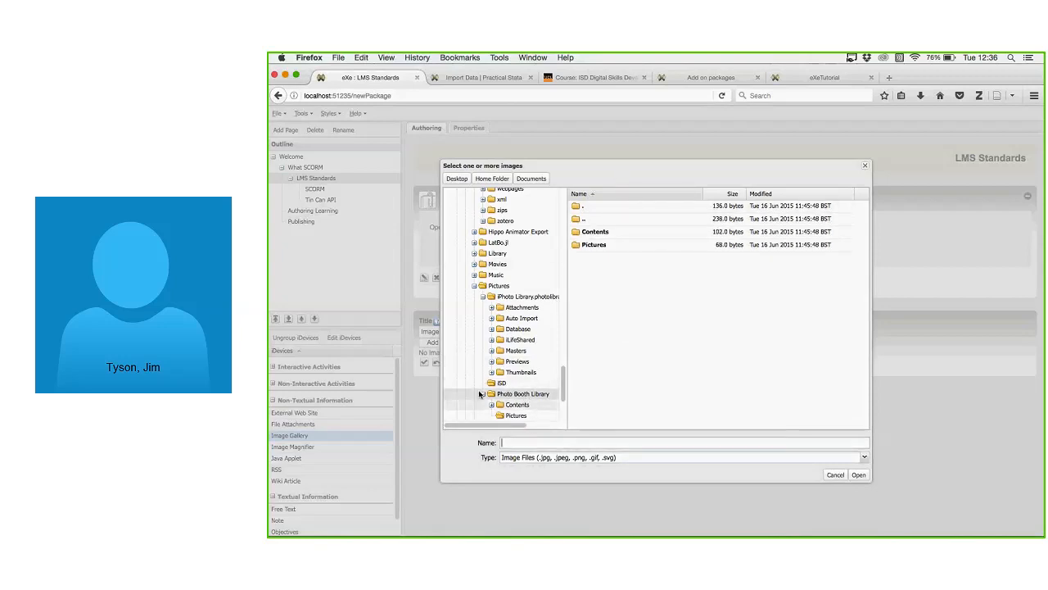
left_click(500, 286)
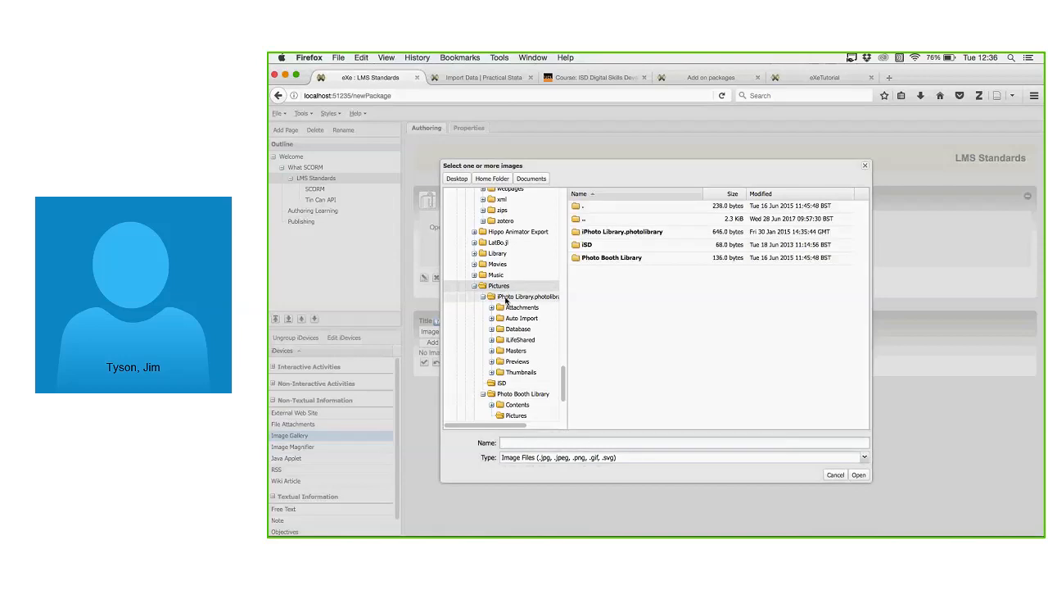
left_click(501, 383)
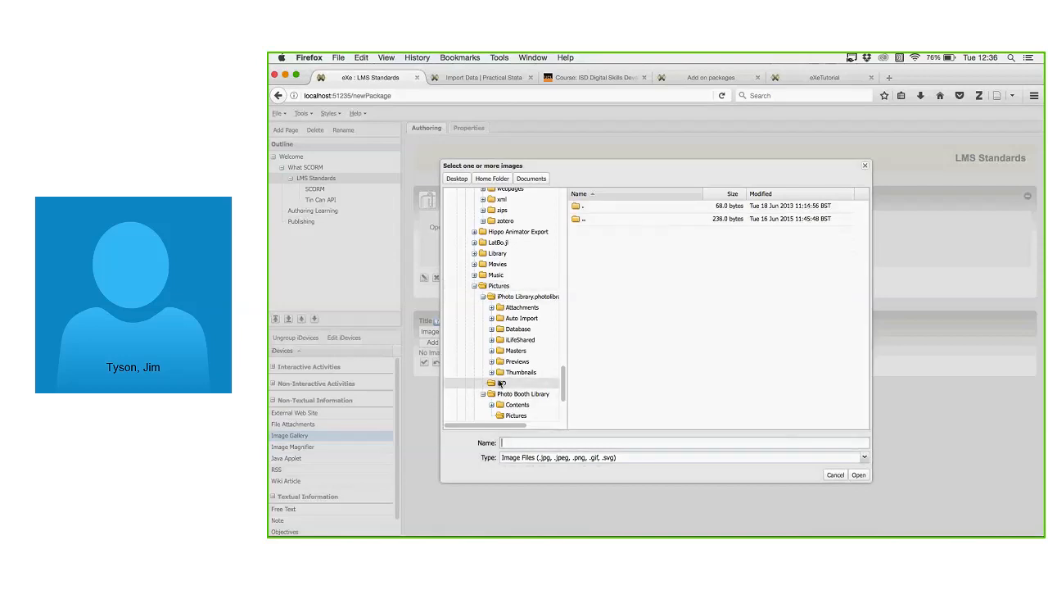
left_click(524, 319)
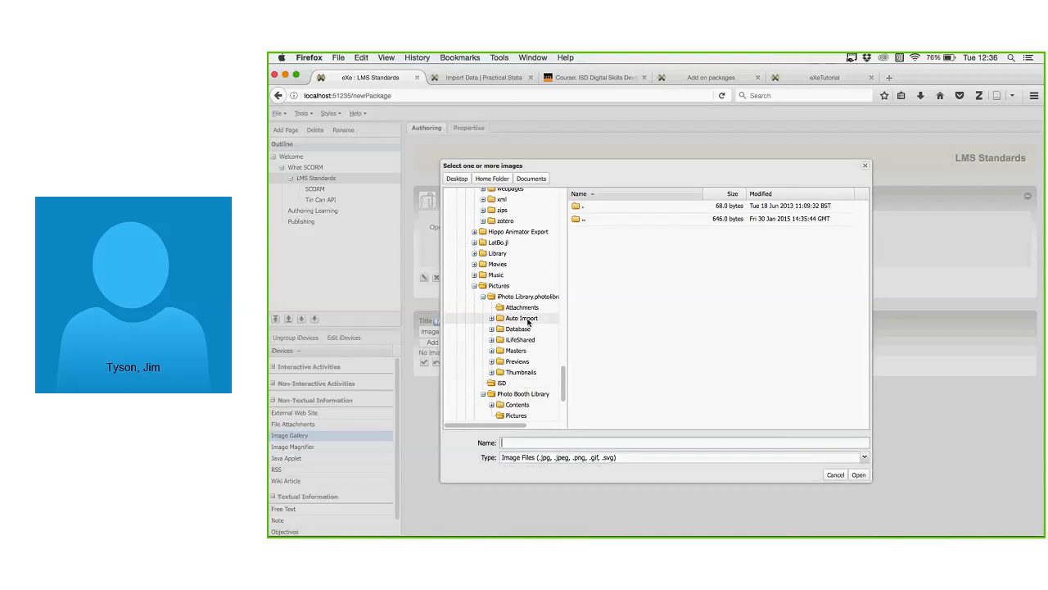
left_click(524, 329)
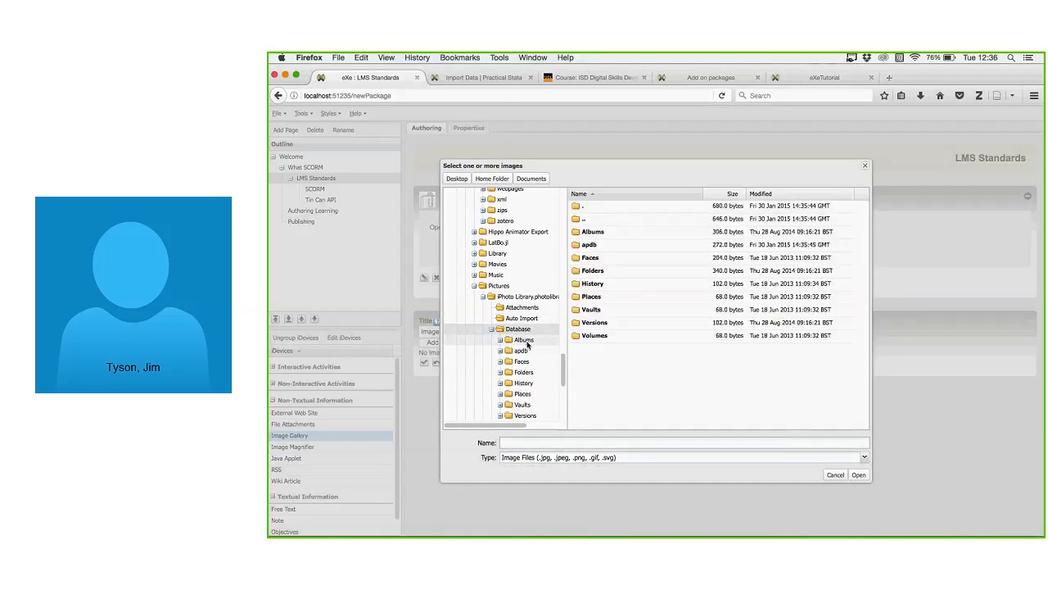
left_click(597, 237)
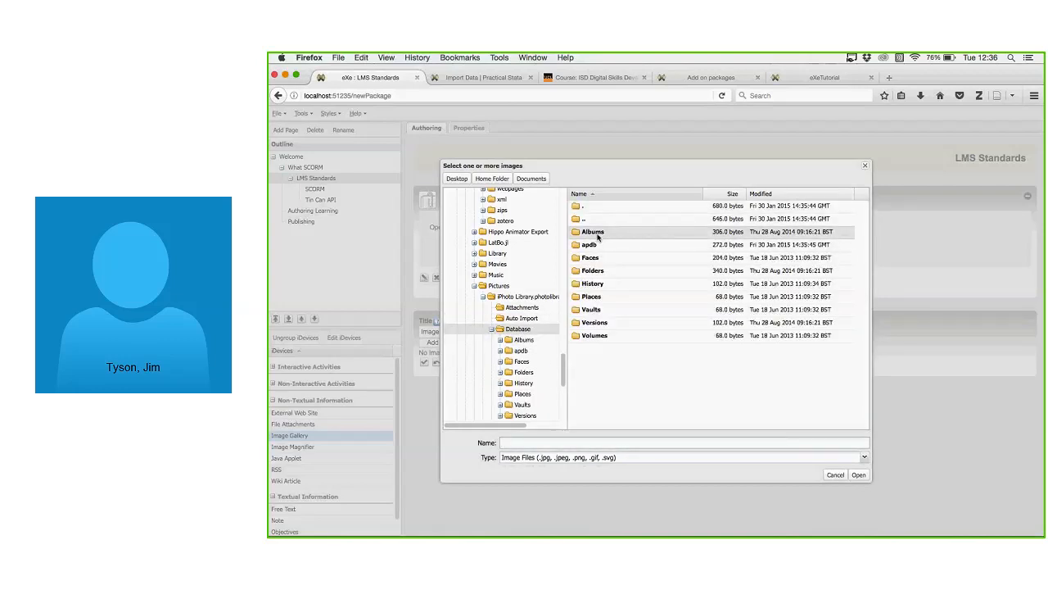
left_click(521, 361)
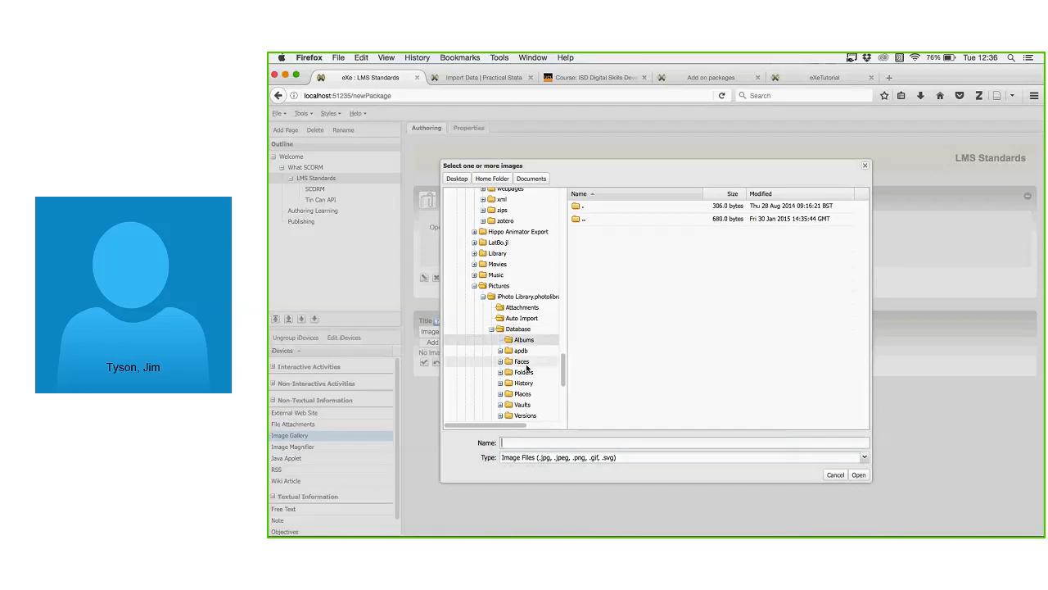
double_click(608, 259)
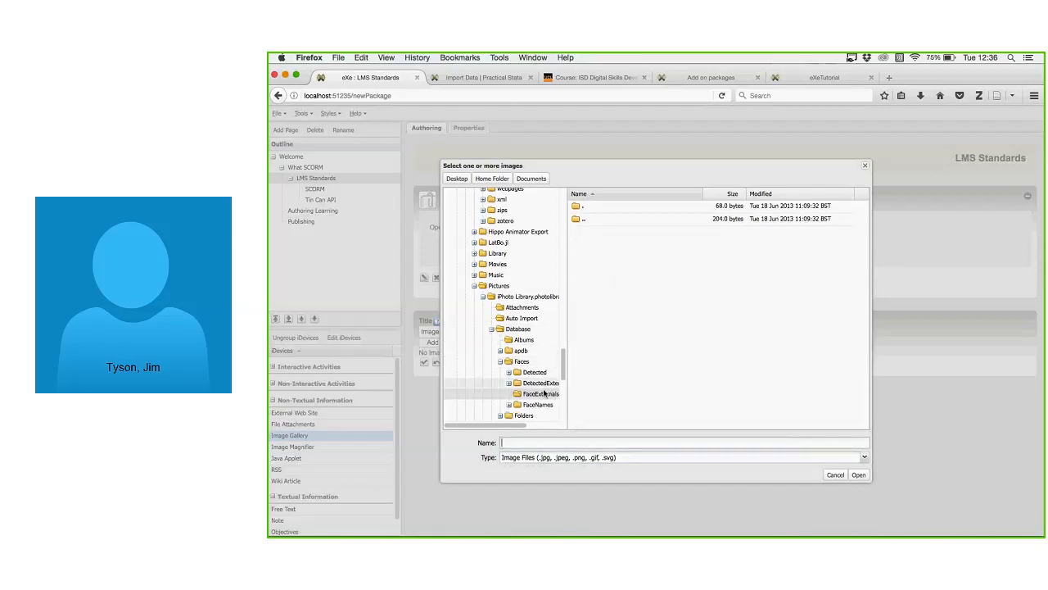
Open iPhoto Thumbnails > 2014 > 08 > 28 and add the smaller 24.4 KiB JPG.
left_click_drag(564, 362, 557, 393)
scroll(558, 384, "down", 2)
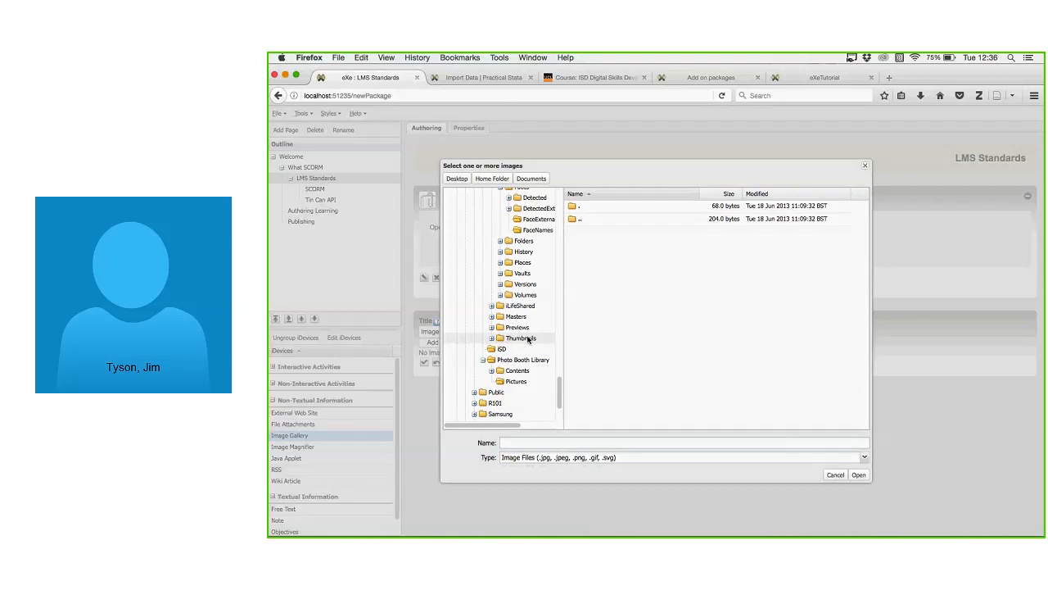
left_click(528, 339)
left_click(524, 349)
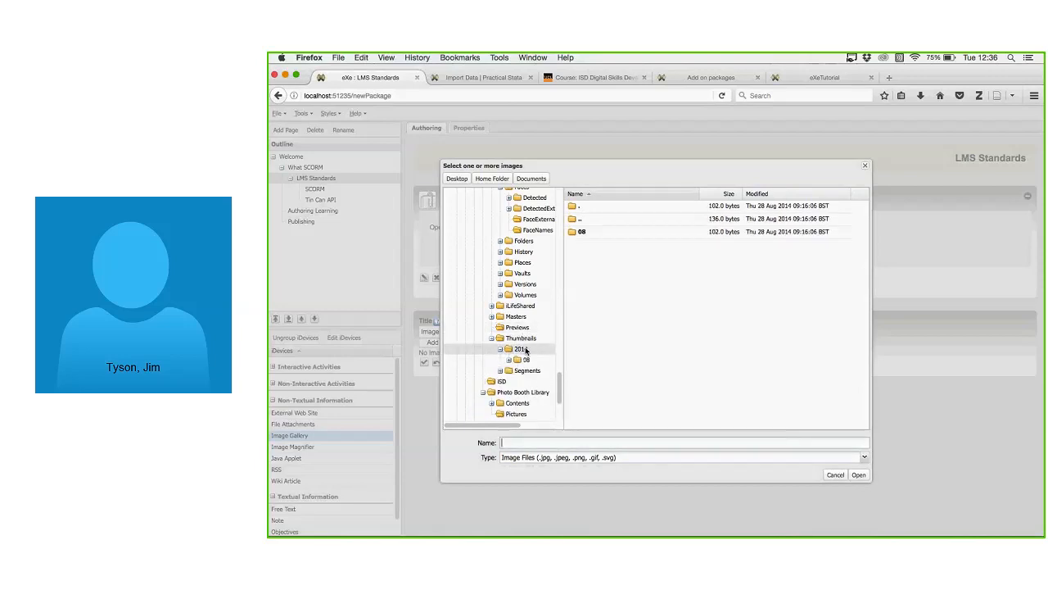
double_click(604, 232)
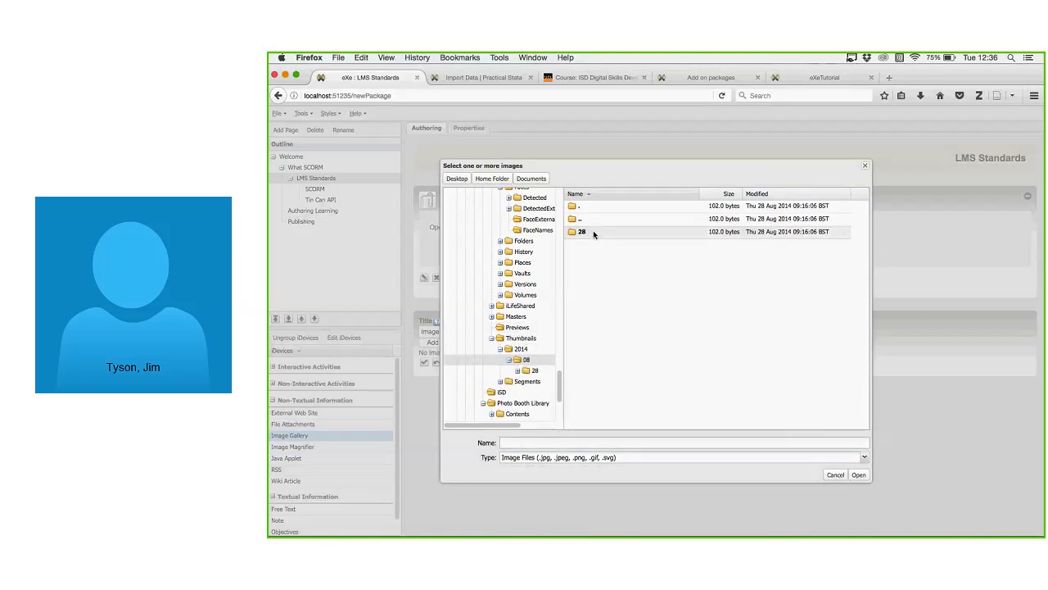
double_click(593, 231)
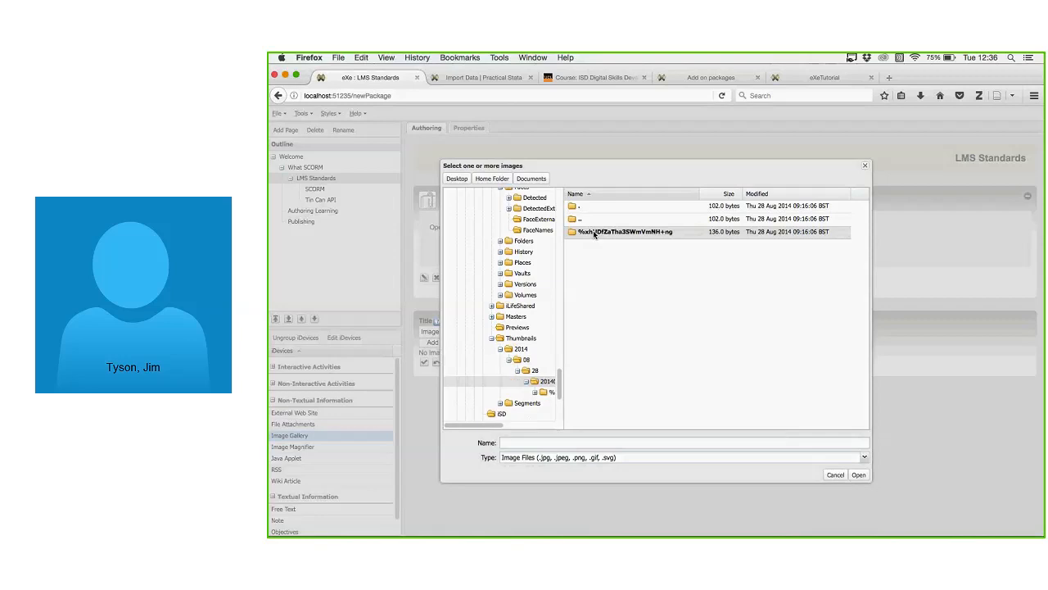
double_click(593, 231)
left_click(594, 232)
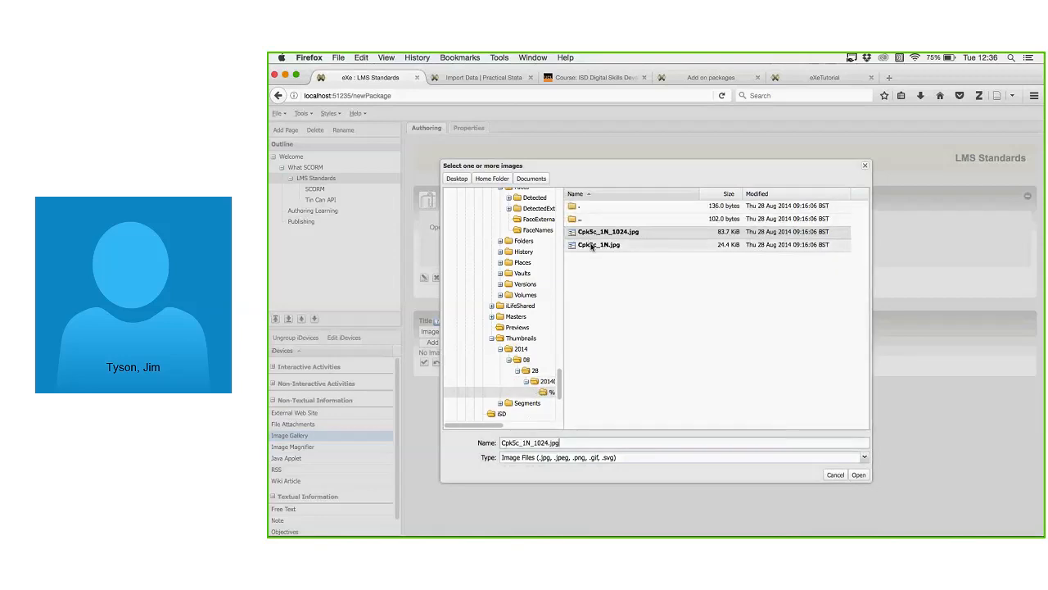
left_click(595, 248)
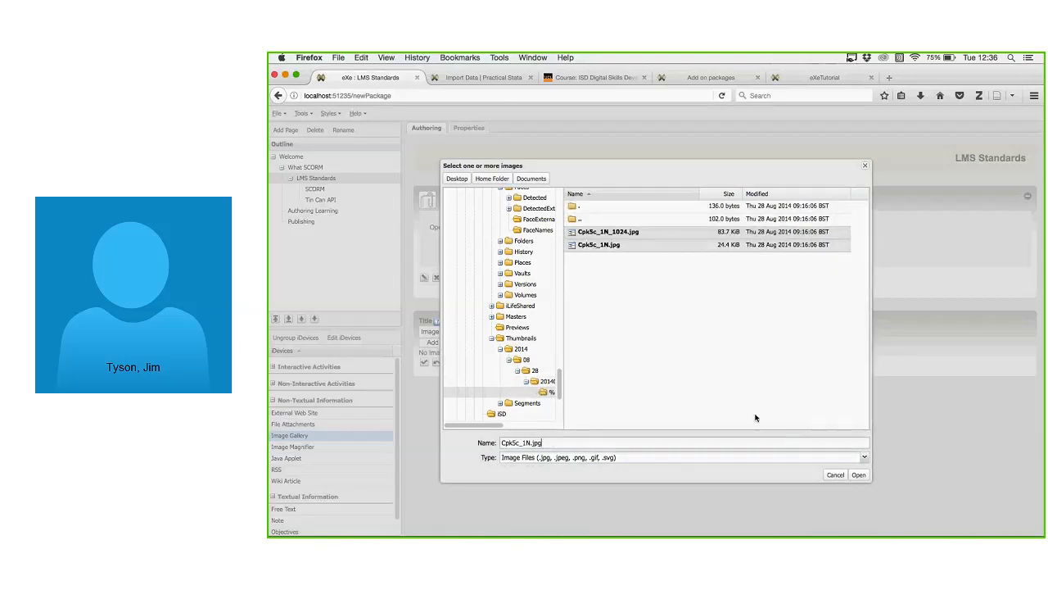
key("Return")
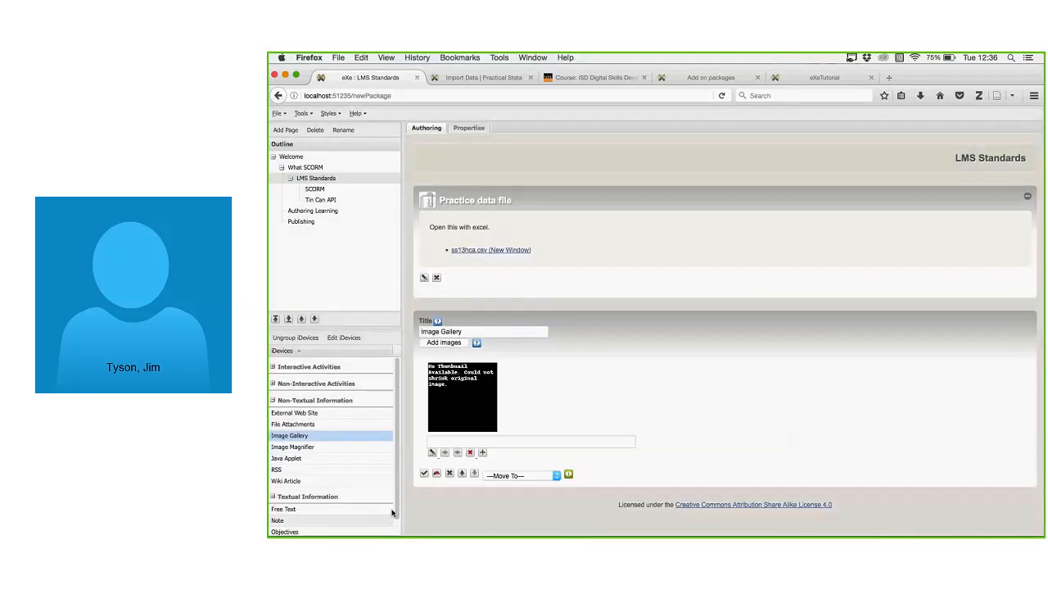
Save the Image Gallery and preview its image in the lightbox, re-saving and previewing again.
left_click(425, 474)
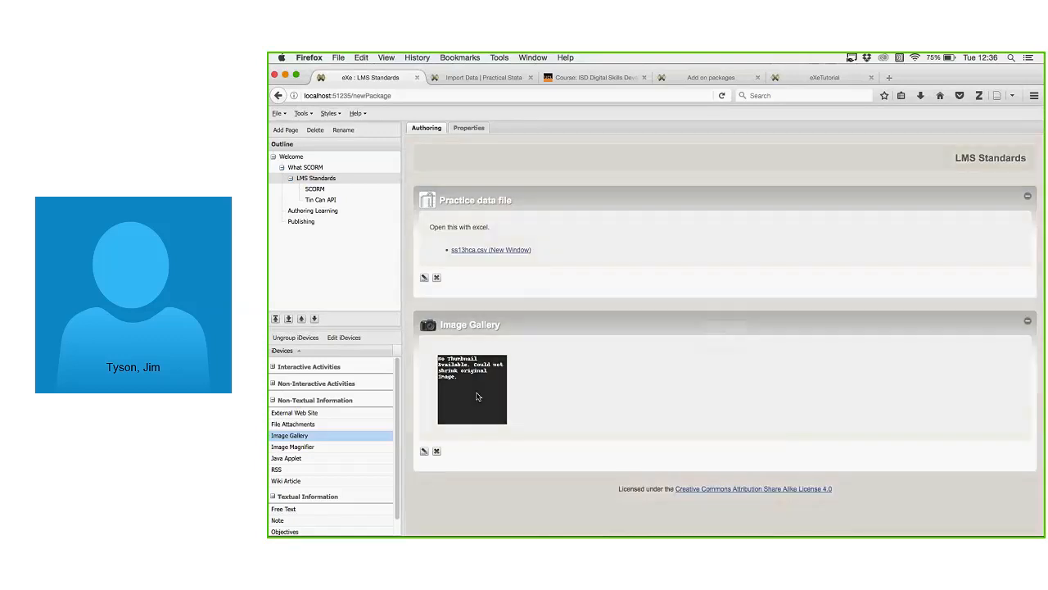
left_click(477, 398)
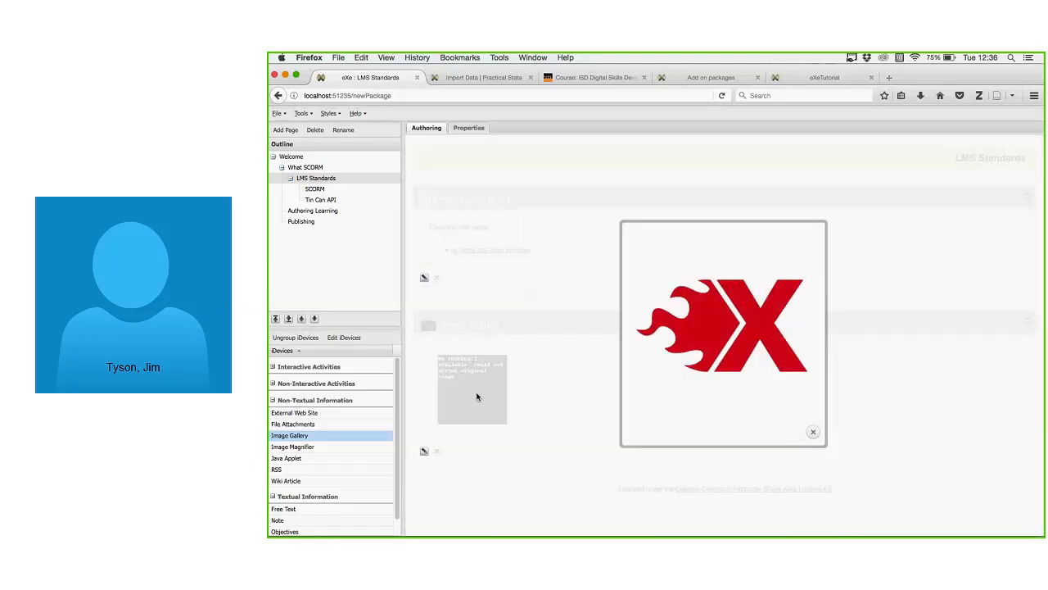
left_click(478, 397)
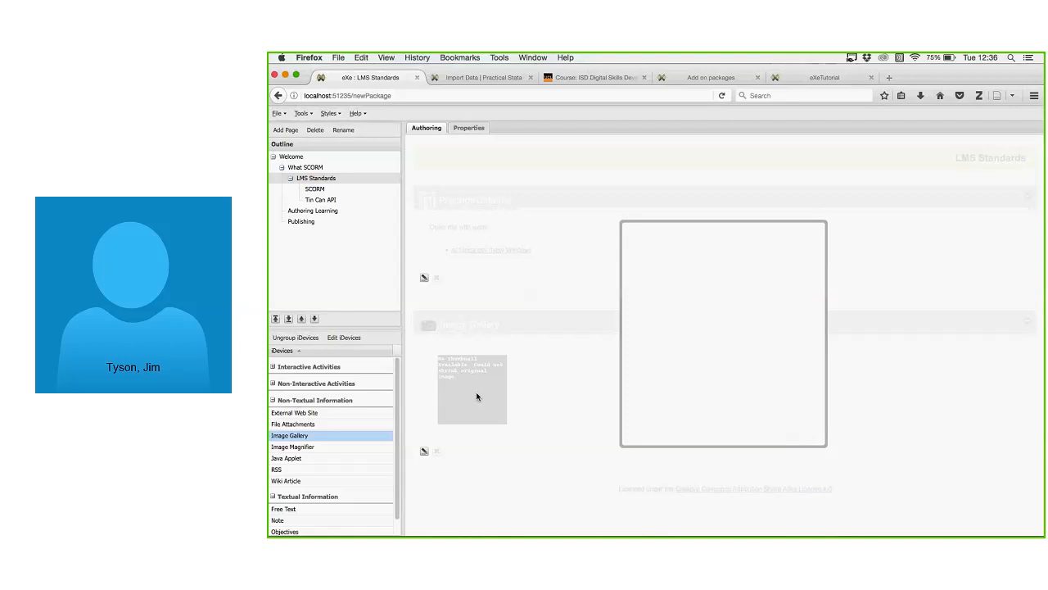
left_click(813, 434)
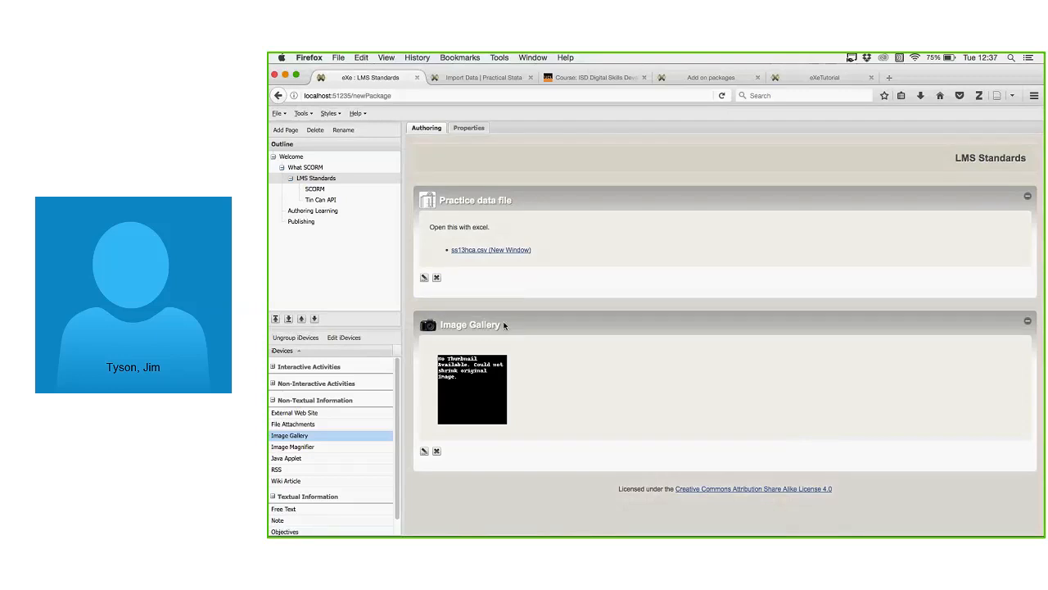
left_click(424, 452)
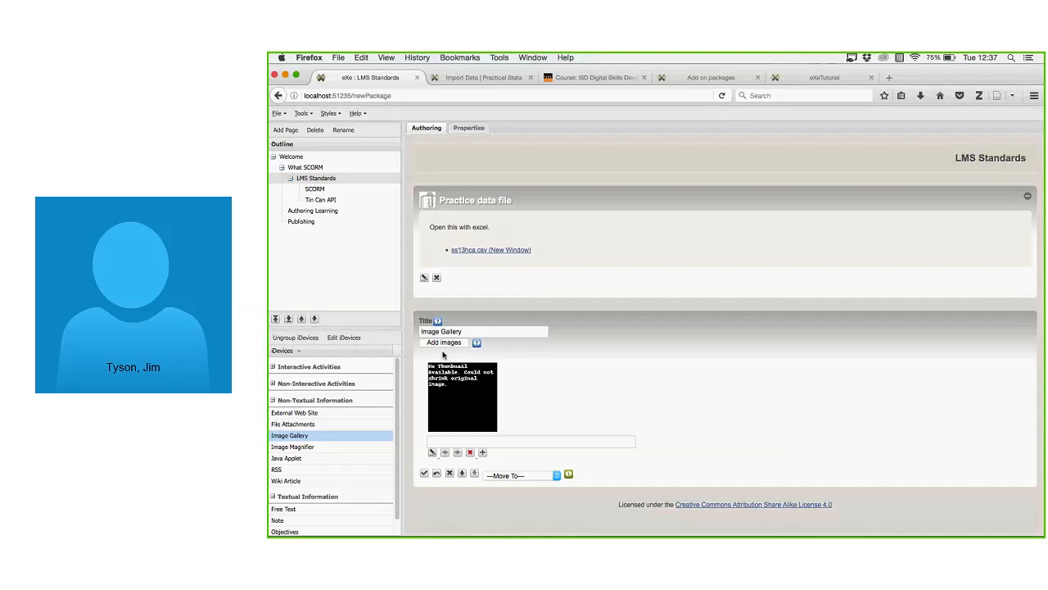
left_click(425, 472)
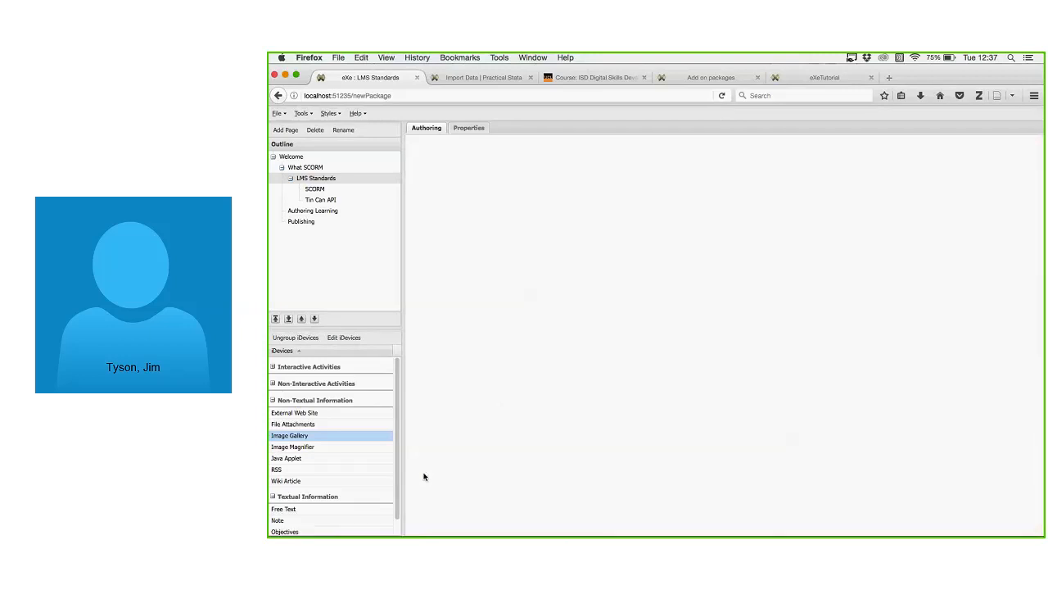
left_click(492, 396)
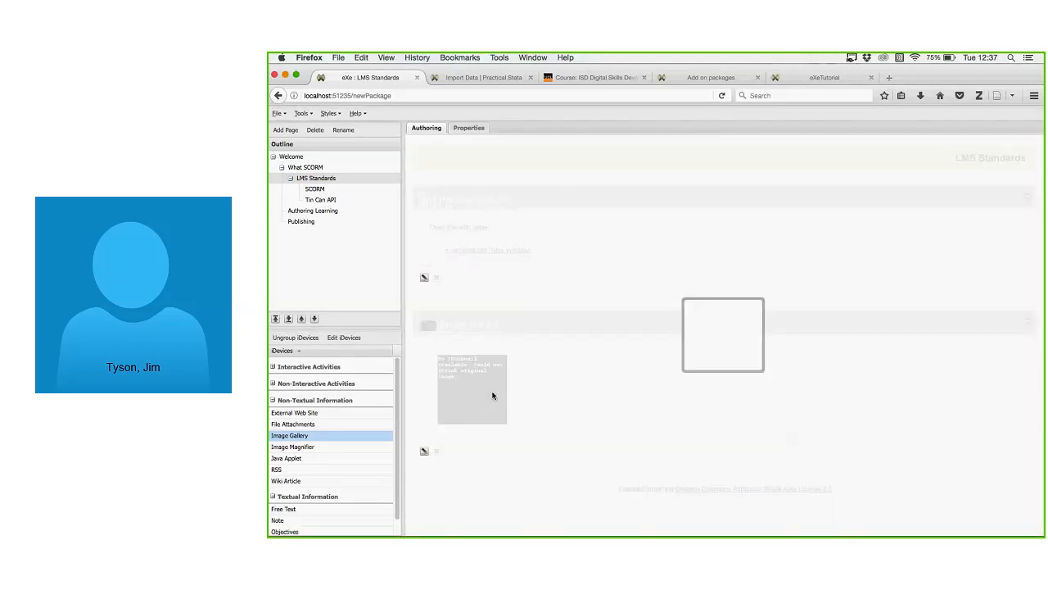
left_click(492, 396)
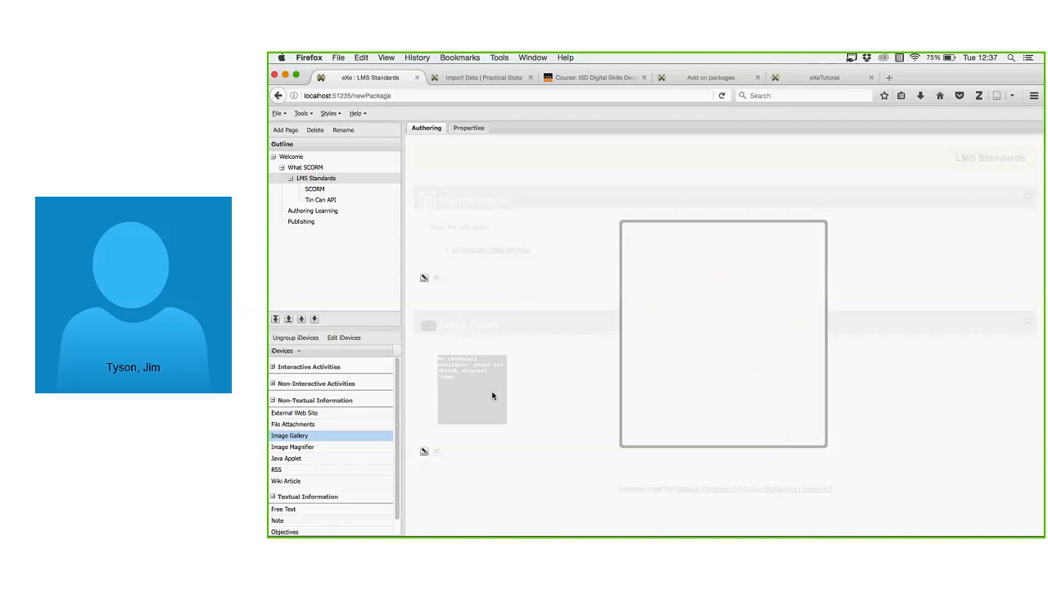
Close the lightbox and add Image Magnifier, Java Applet and RSS iDevices below the gallery.
key("Escape")
left_click(330, 446)
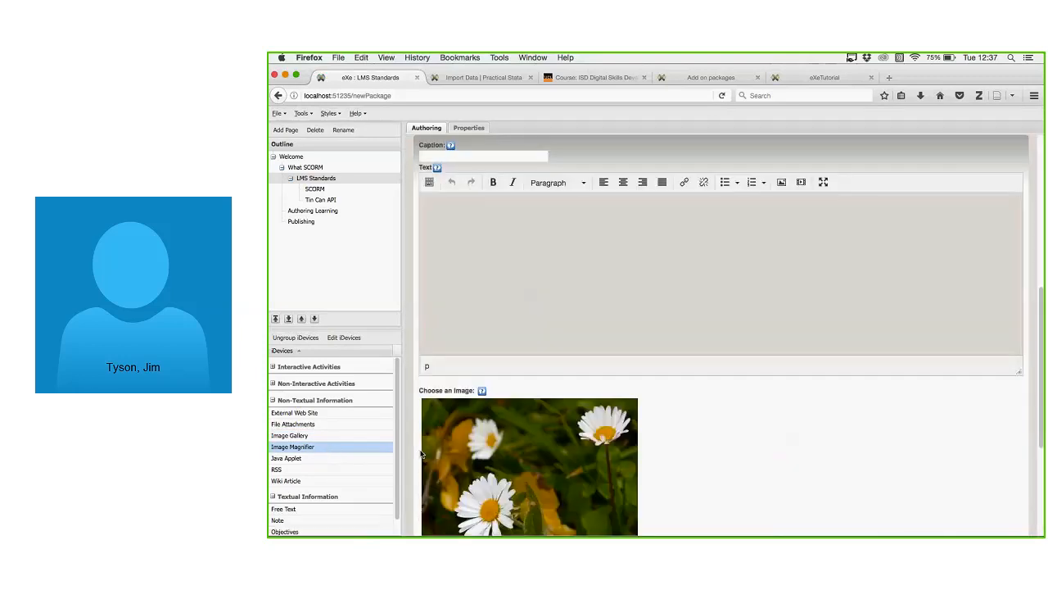
scroll(781, 400, "down", 4)
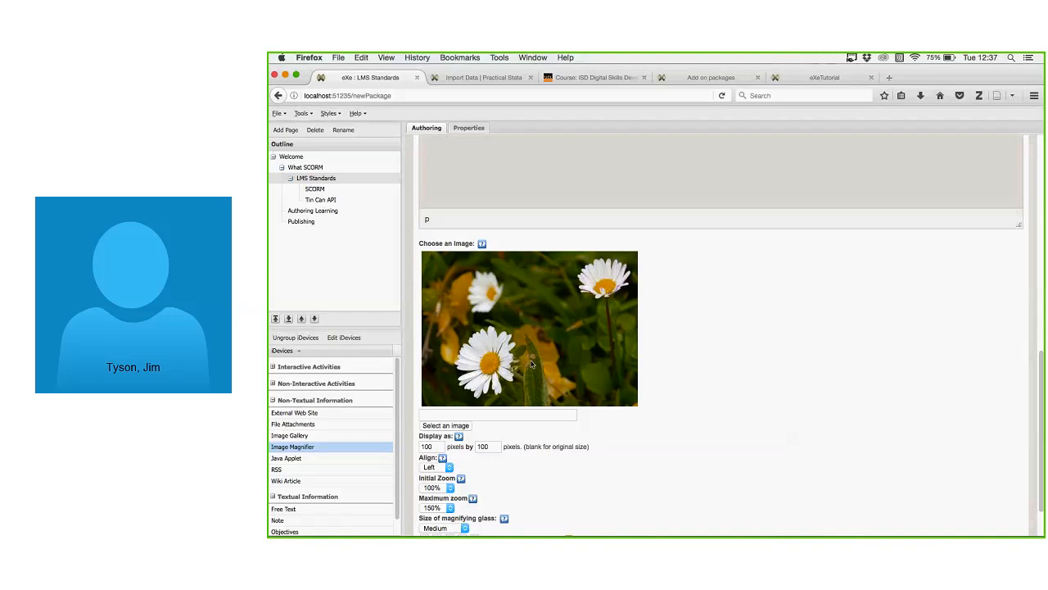
left_click(301, 459)
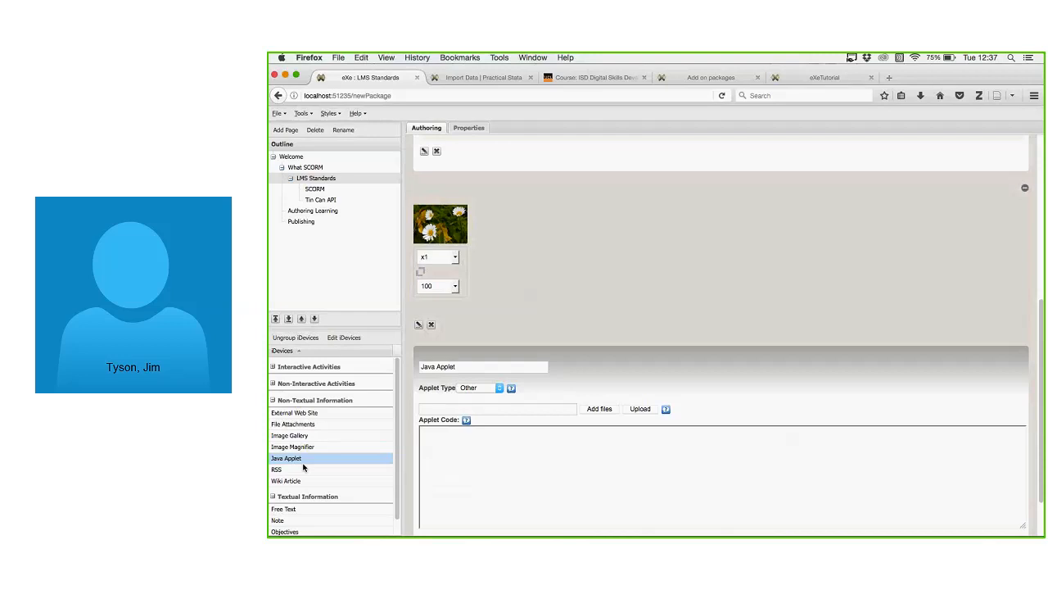
scroll(516, 451, "down", 2)
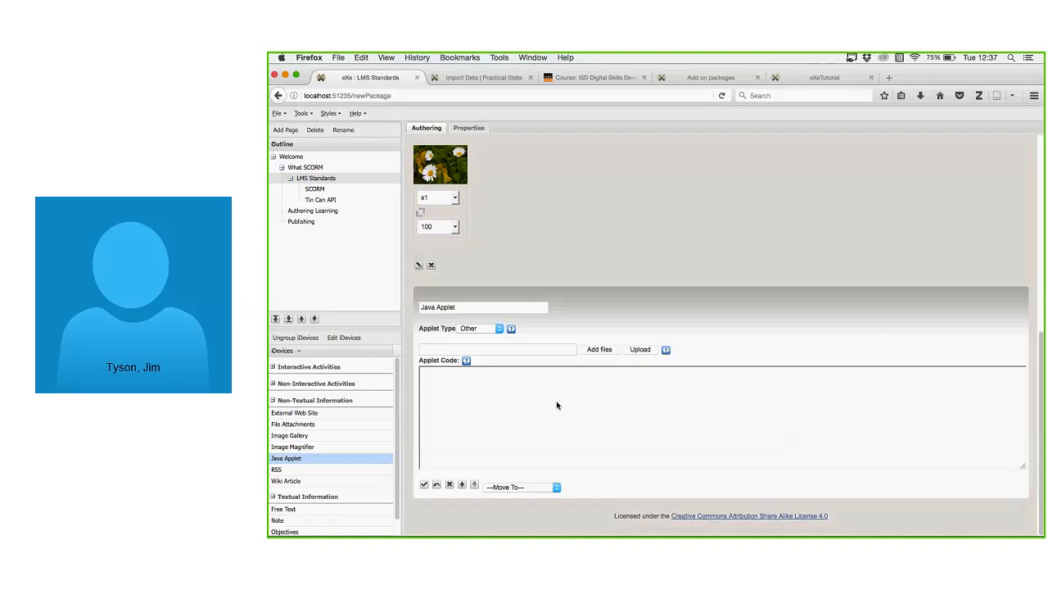
left_click(522, 419)
left_click(319, 470)
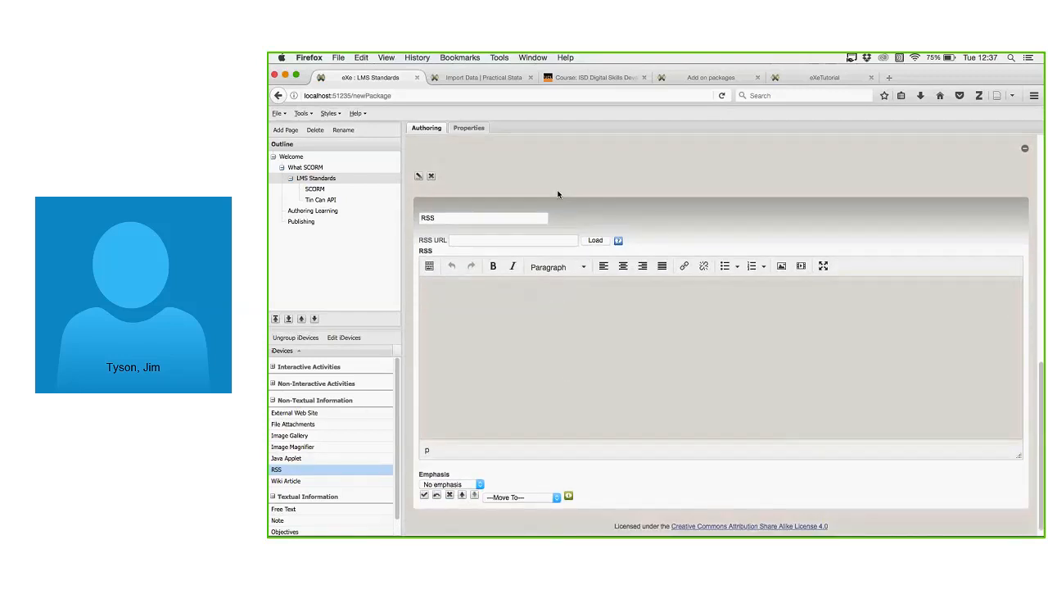
Add a Wiki Article iDevice below the RSS block and open a new Firefox tab.
left_click(483, 240)
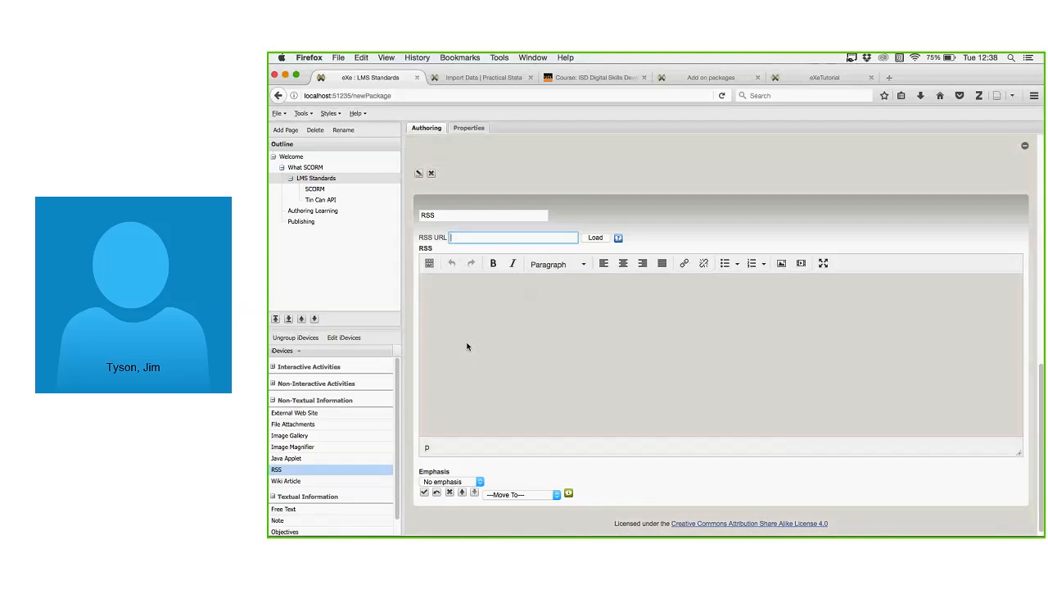
scroll(461, 357, "down", 1)
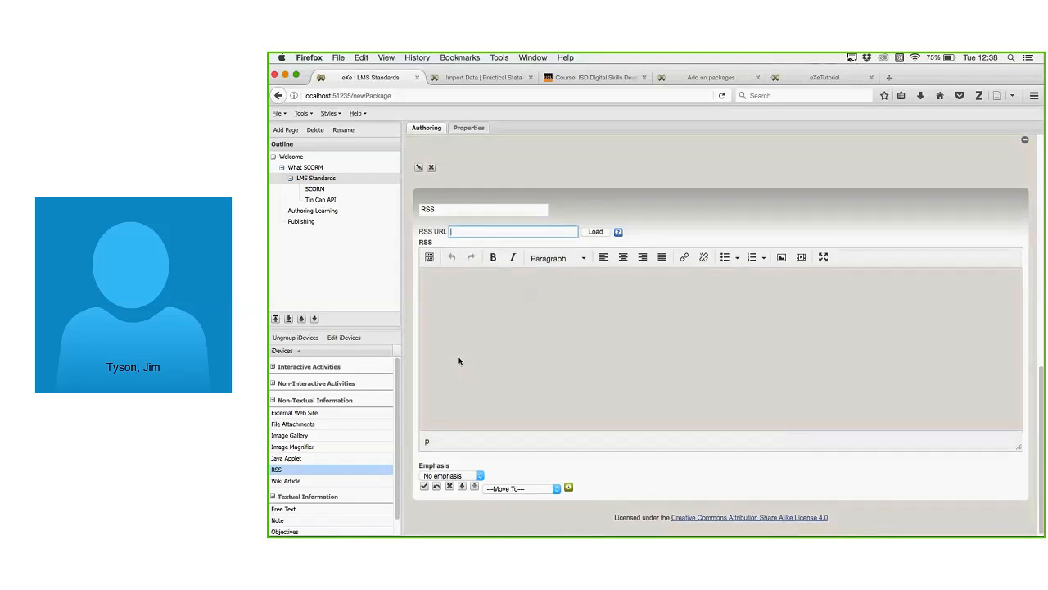
left_click(304, 484)
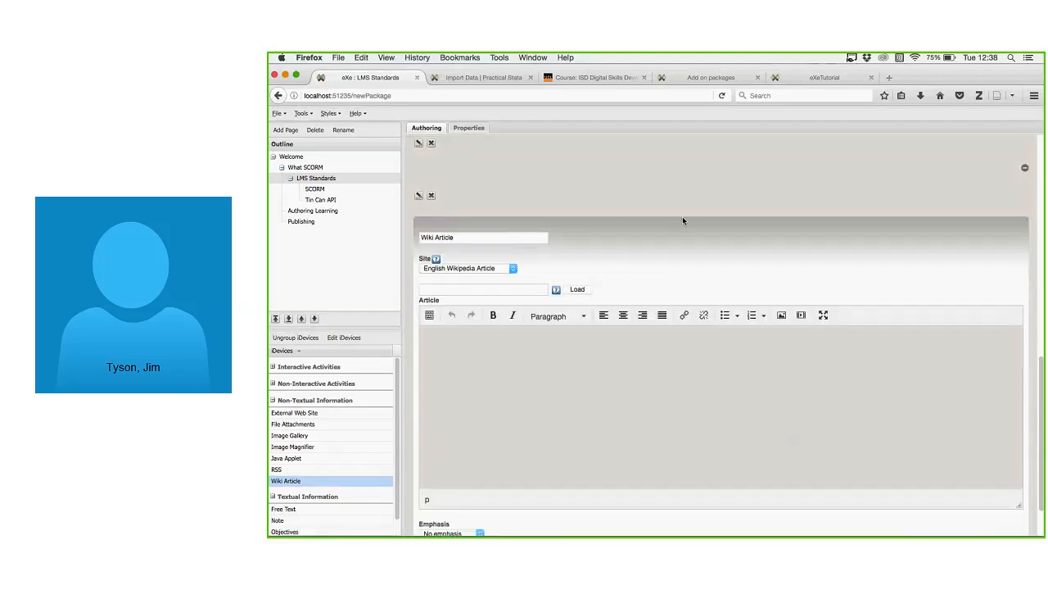
scroll(683, 220, "down", 3)
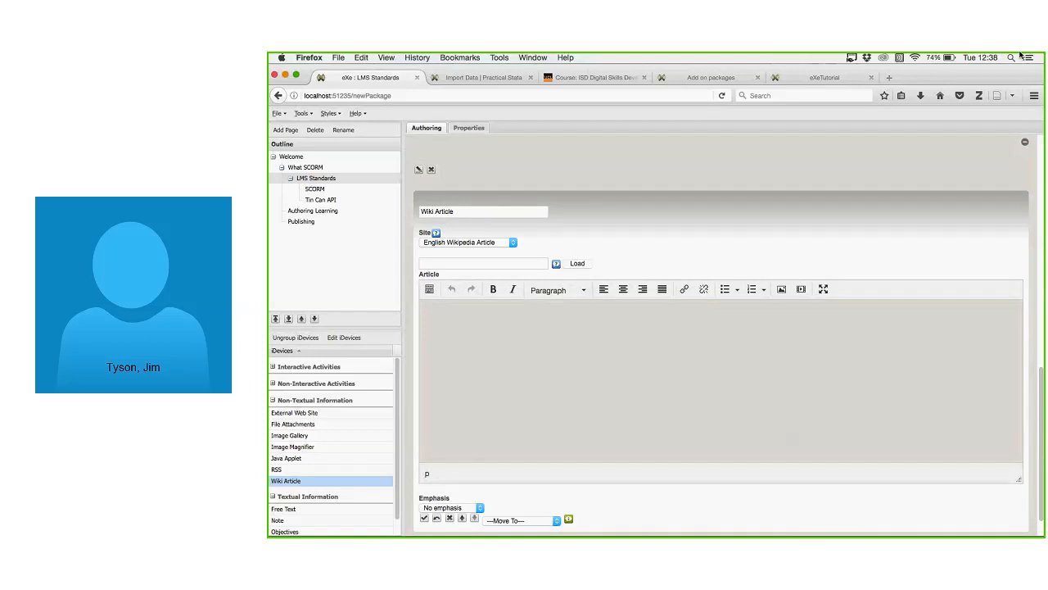
left_click(889, 77)
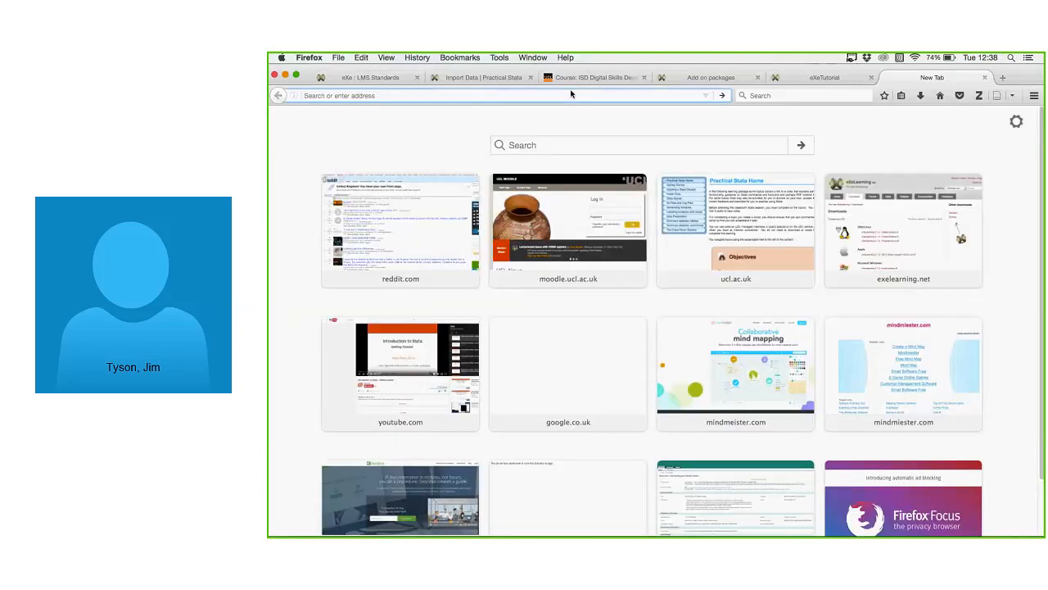
Search 'wikipedia scorm' and open the Wikipedia SCORM article.
type("qik")
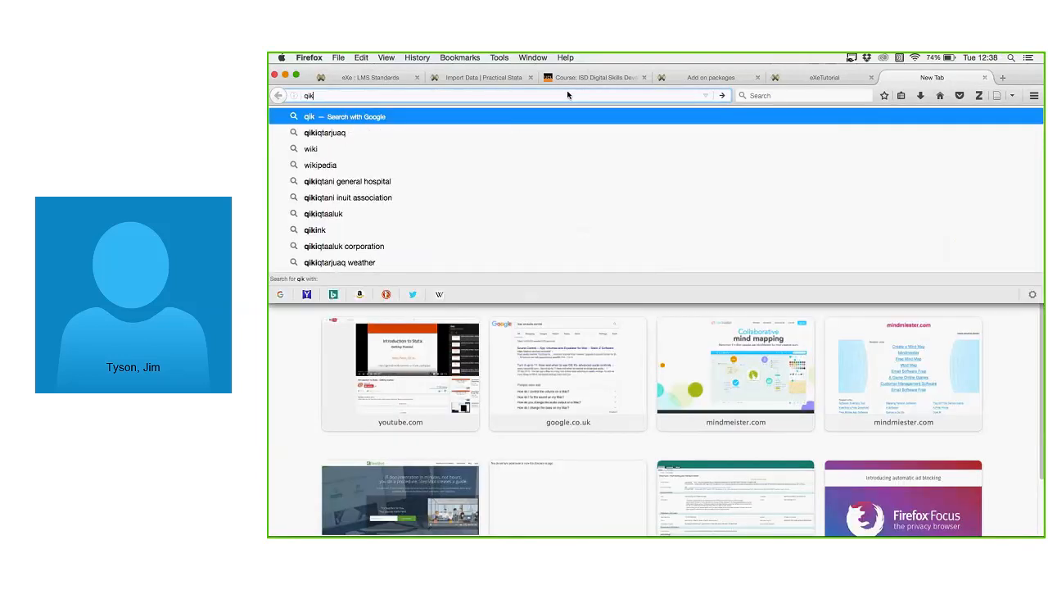
key("BackSpace")
key("BackSpace")
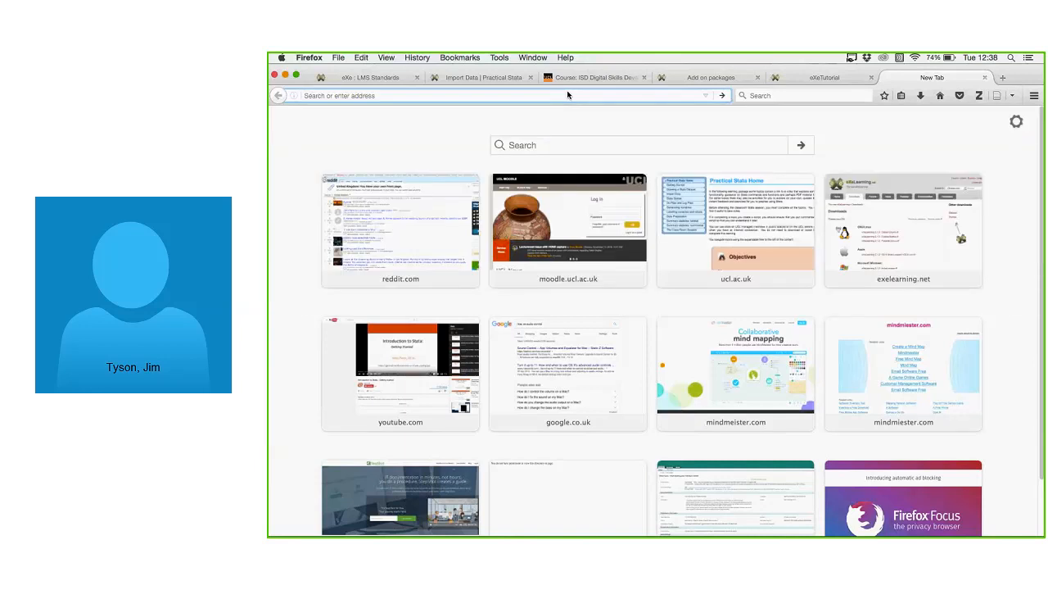
type("wikipe")
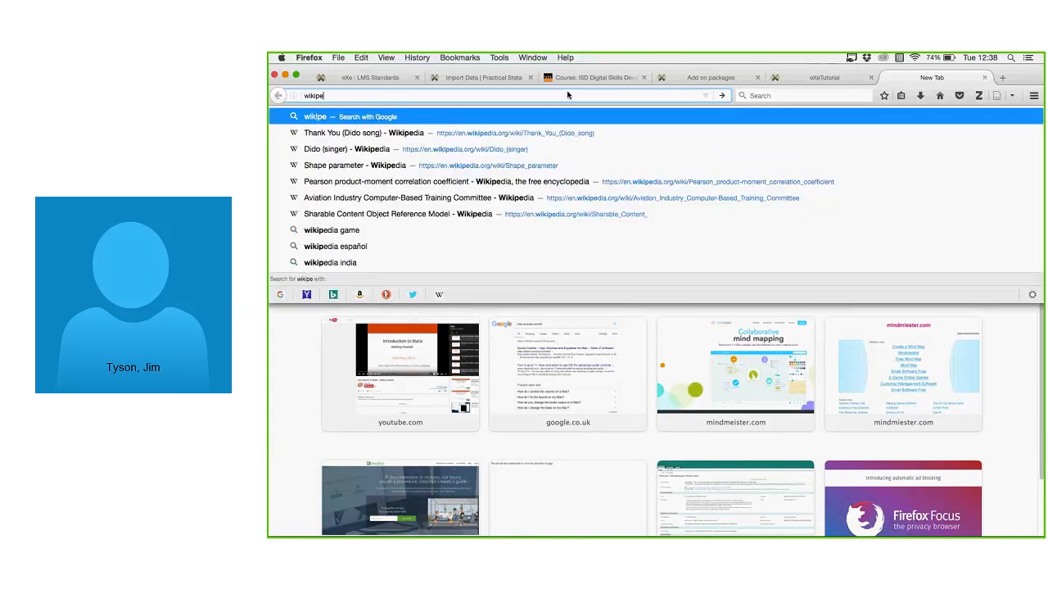
type("dia scorm")
key("Return")
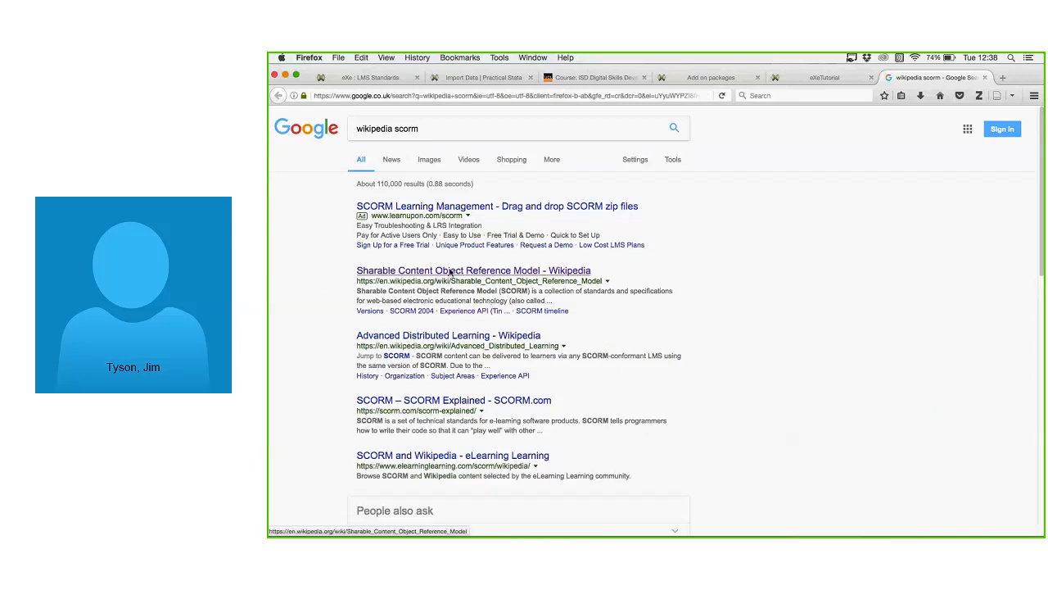
left_click(449, 271)
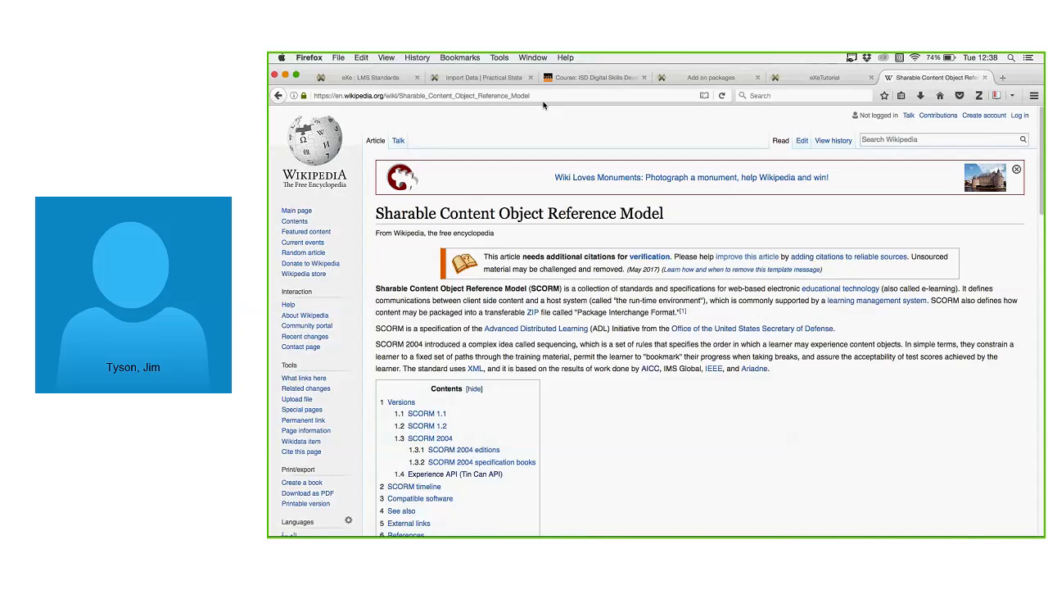
Copy the article's web address and return to the eXe tab.
left_click(546, 97)
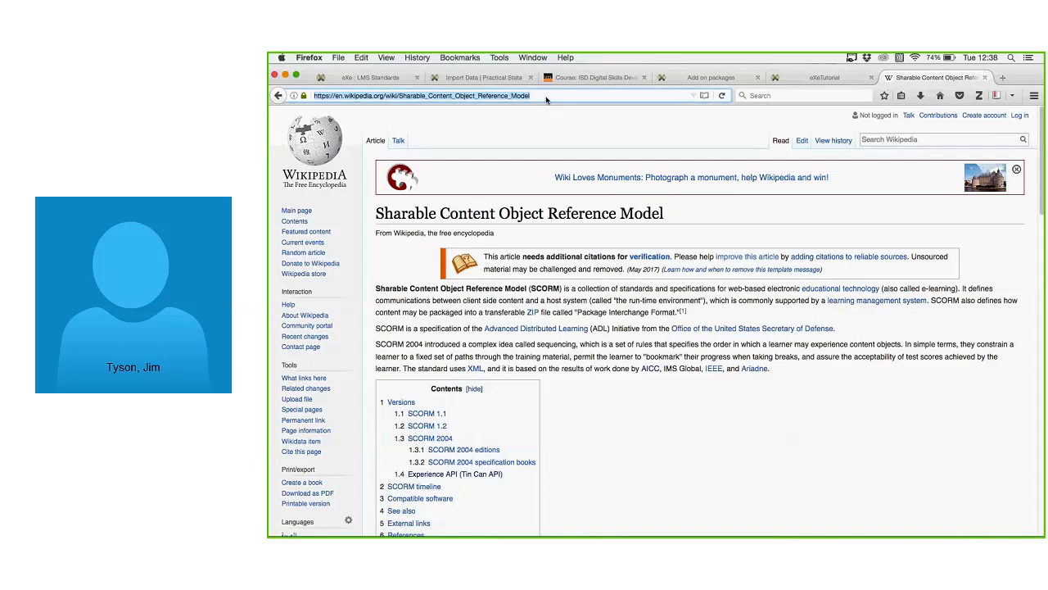
right_click(478, 96)
left_click(503, 125)
left_click(370, 78)
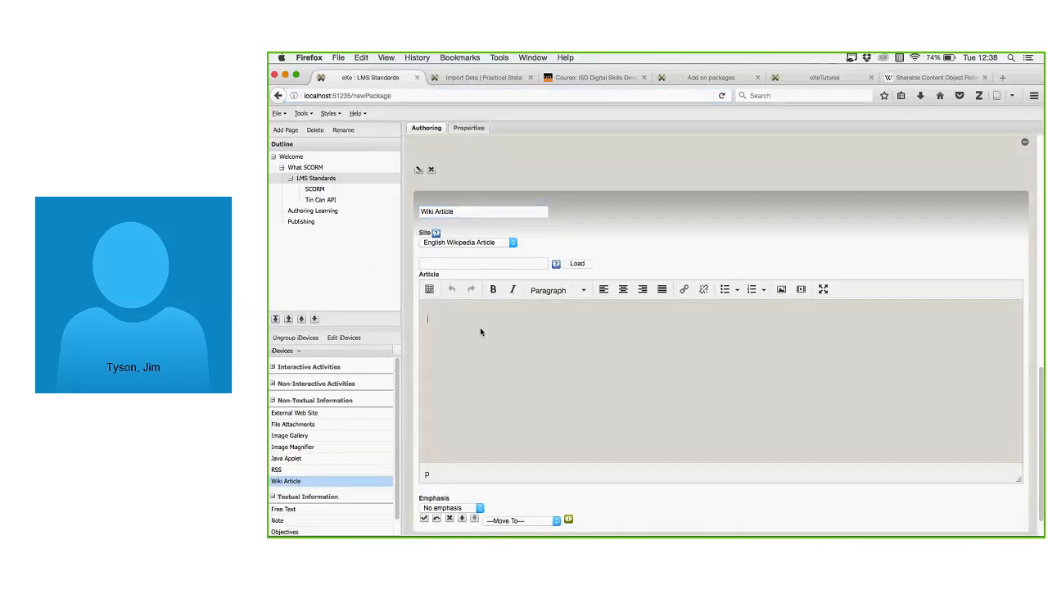
Paste the Wikipedia SCORM address into the Wiki Article, load it, and finish editing.
left_click(482, 264)
right_click(481, 263)
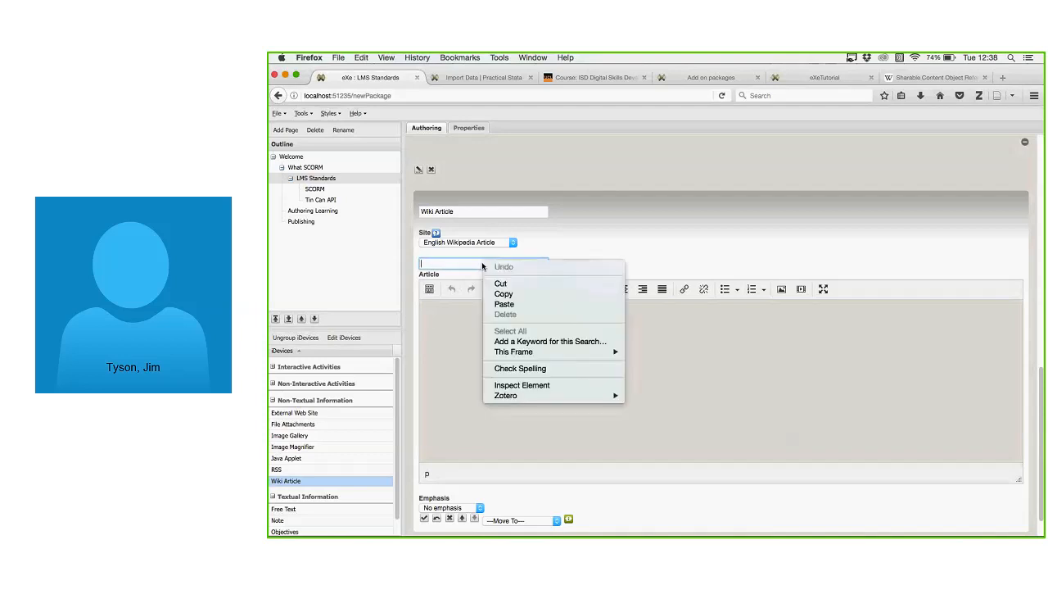
left_click(521, 303)
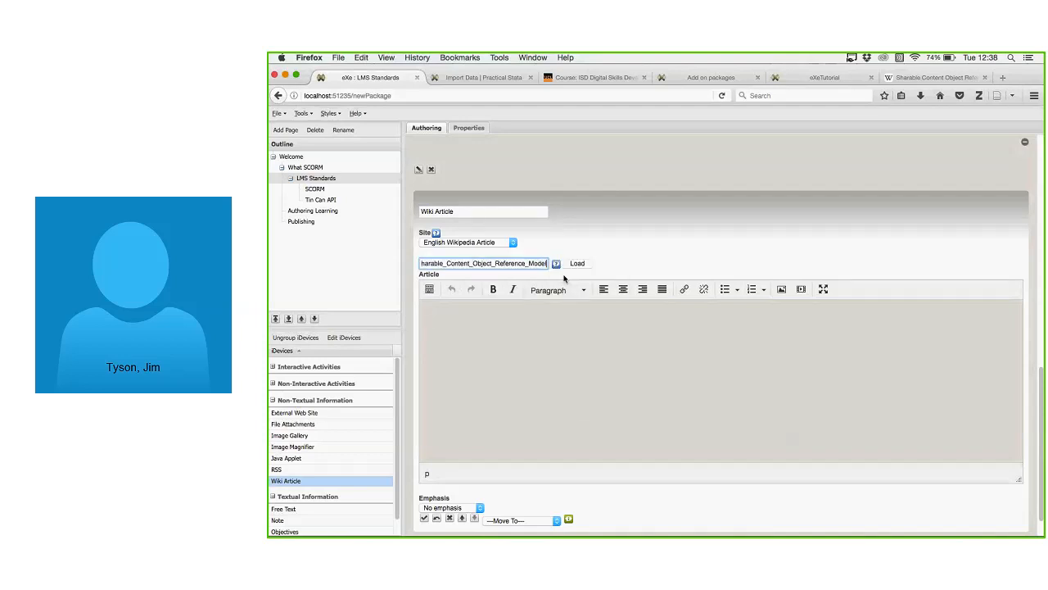
left_click(577, 263)
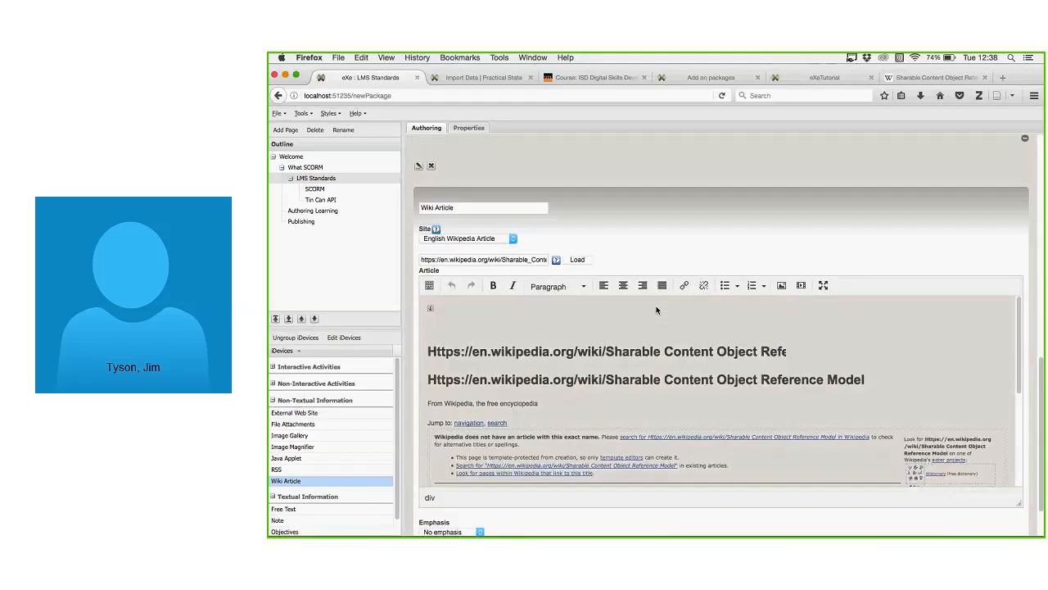
left_click(424, 493)
Collapse the Non-Textual Information category in the iDevices panel.
scroll(707, 278, "down", 5)
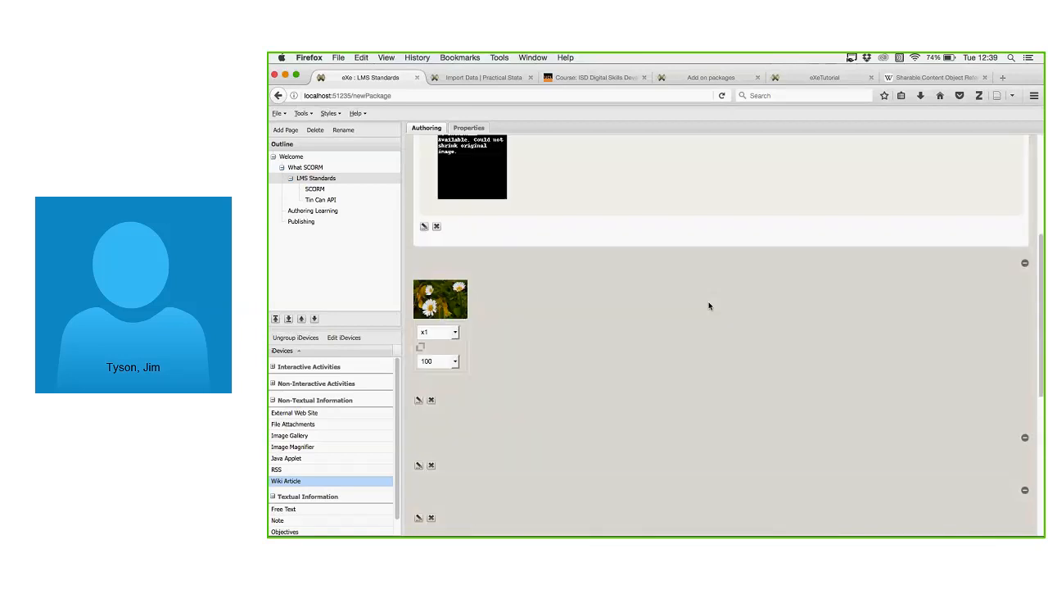
scroll(709, 306, "down", 5)
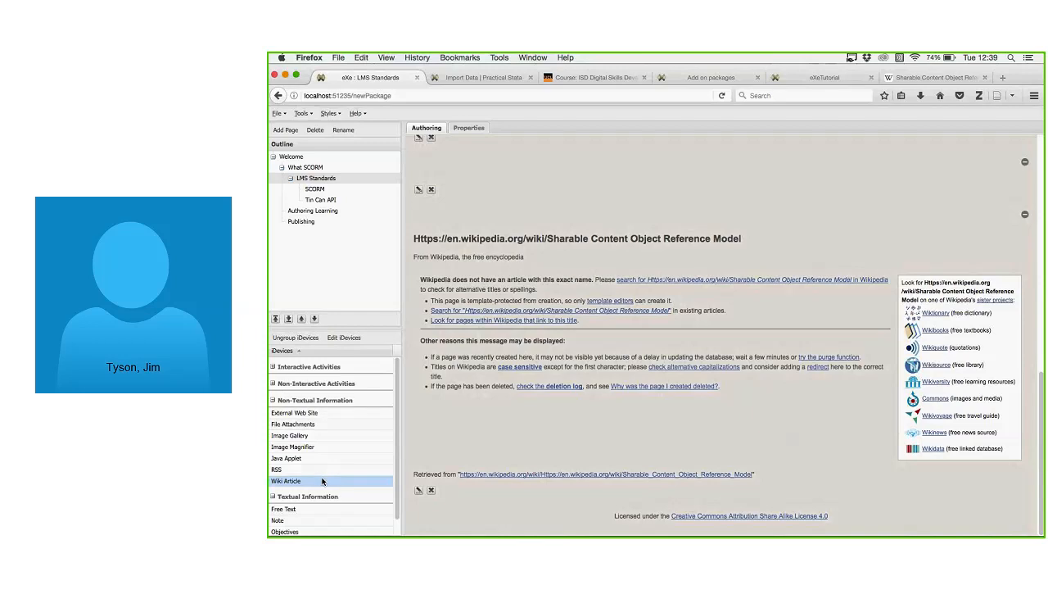
left_click(303, 399)
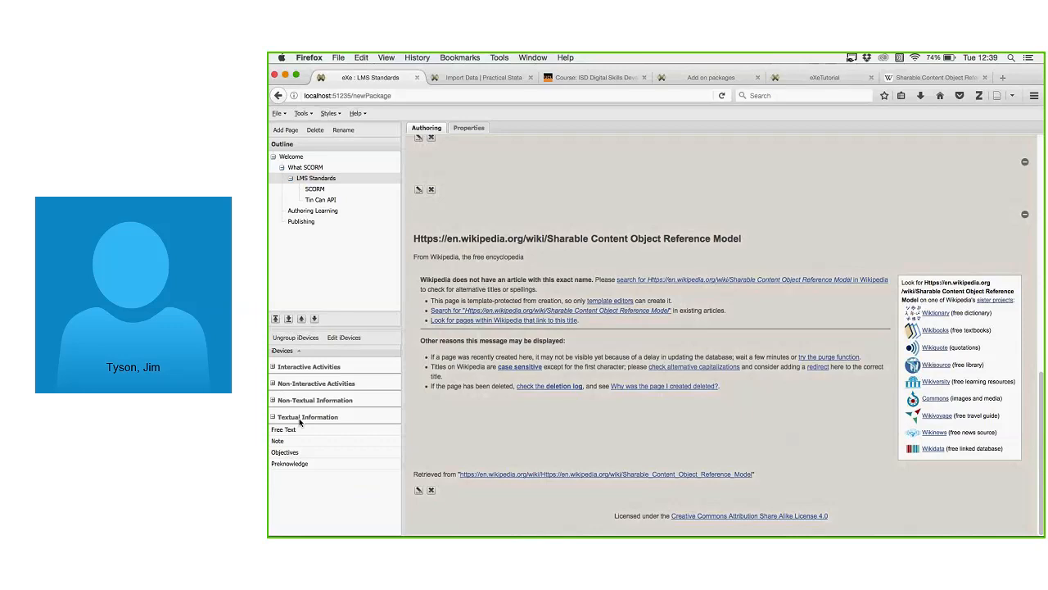
Add a Multi-choice iDevice titled 'Do you know?' with the question 'Is SCORM'.
left_click(273, 367)
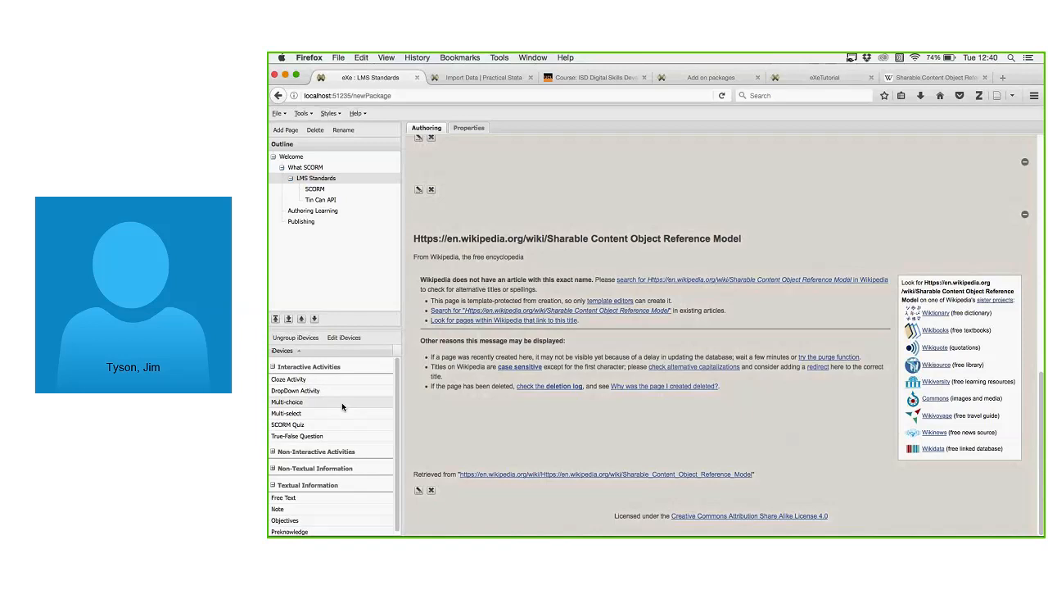
scroll(341, 402, "down", 1)
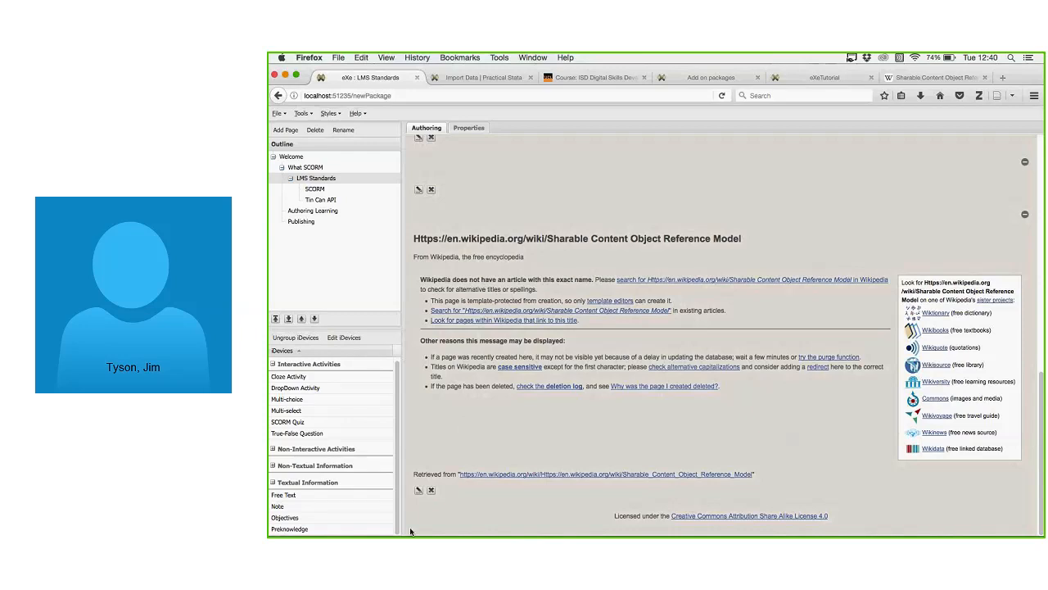
left_click(324, 402)
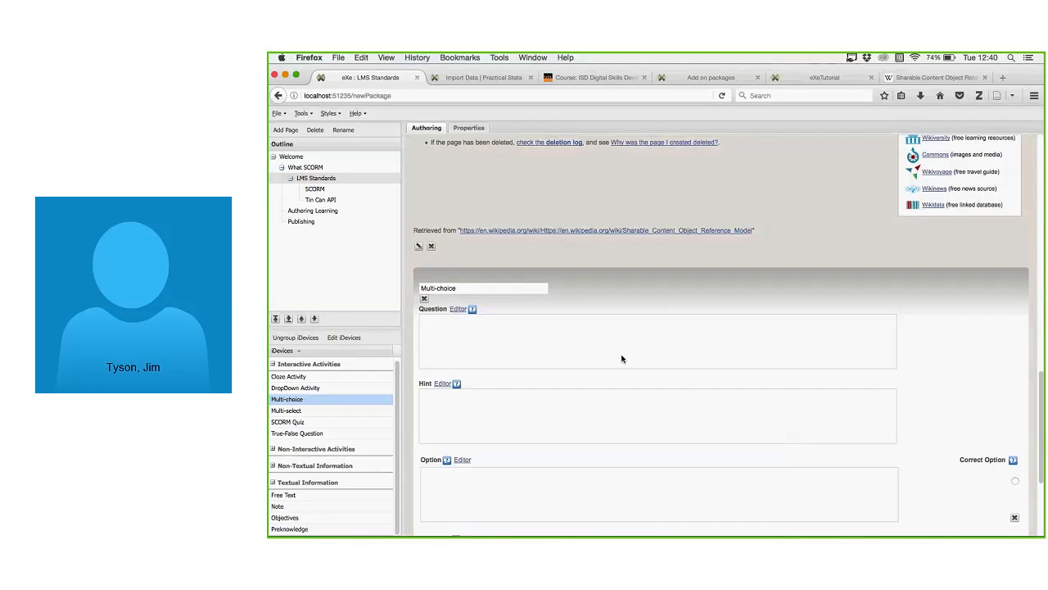
left_click(491, 272)
key("BackSpace")
key("BackSpace")
key("BackSpace")
key("BackSpace")
key("BackSpace")
key("BackSpace")
key("BackSpace")
key("BackSpace")
key("BackSpace")
key("BackSpace")
key("BackSpace")
key("BackSpace")
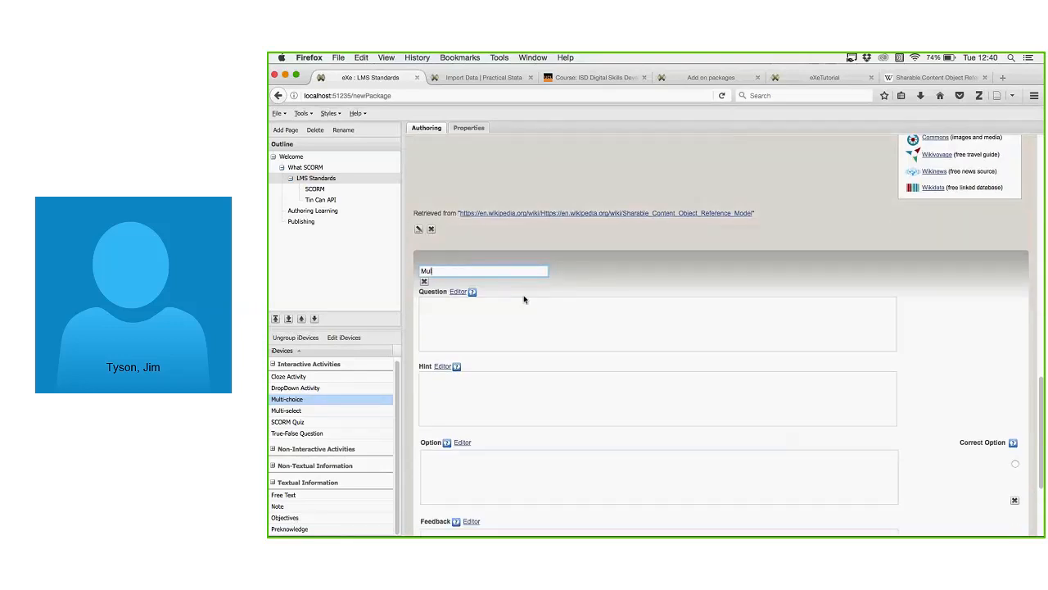
type("Do you know?")
left_click(533, 325)
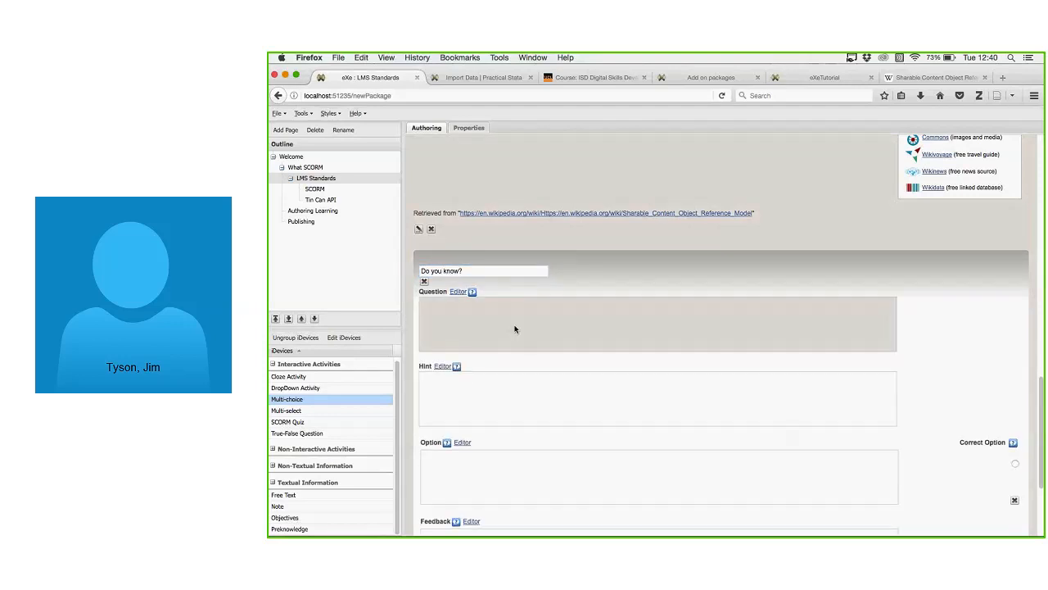
type("las")
key("BackSpace")
key("BackSpace")
type("s SCORM")
Enter two answer options: 'An instructional design method' and 'An authoring package'.
left_click(474, 472)
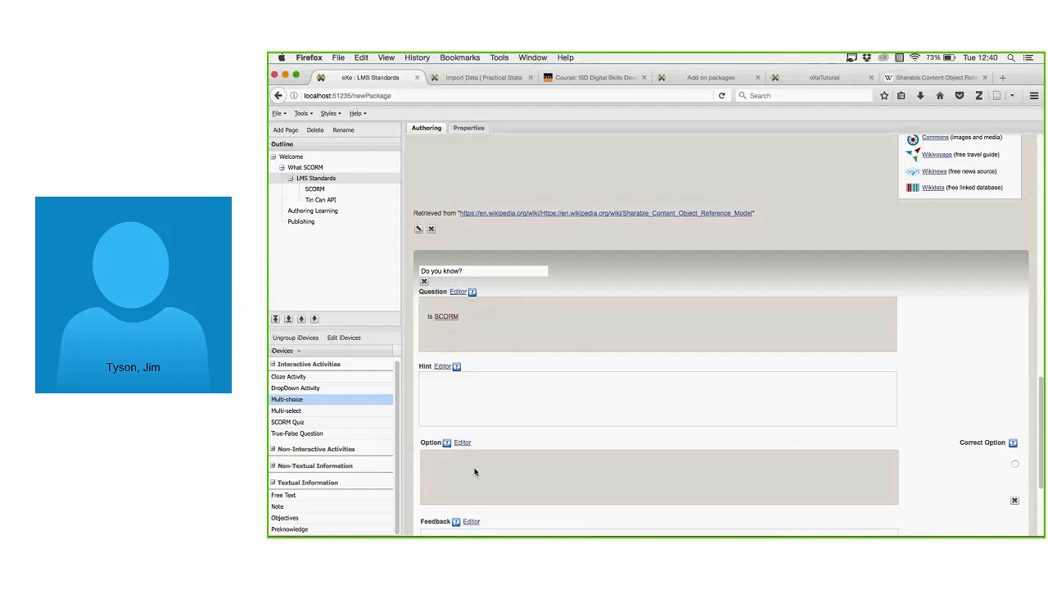
type("An instructional design method")
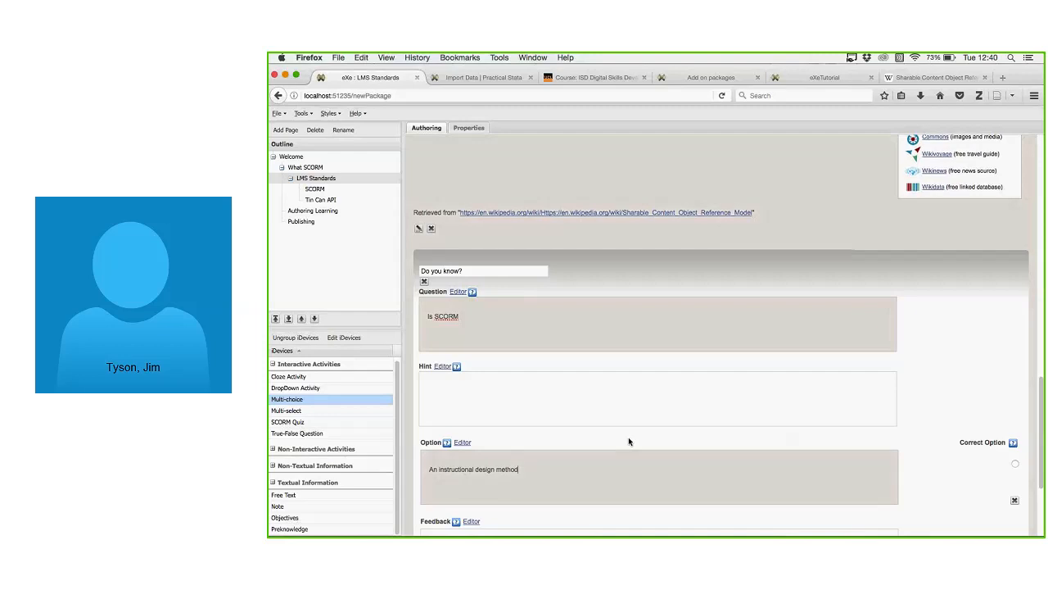
scroll(628, 434, "down", 4)
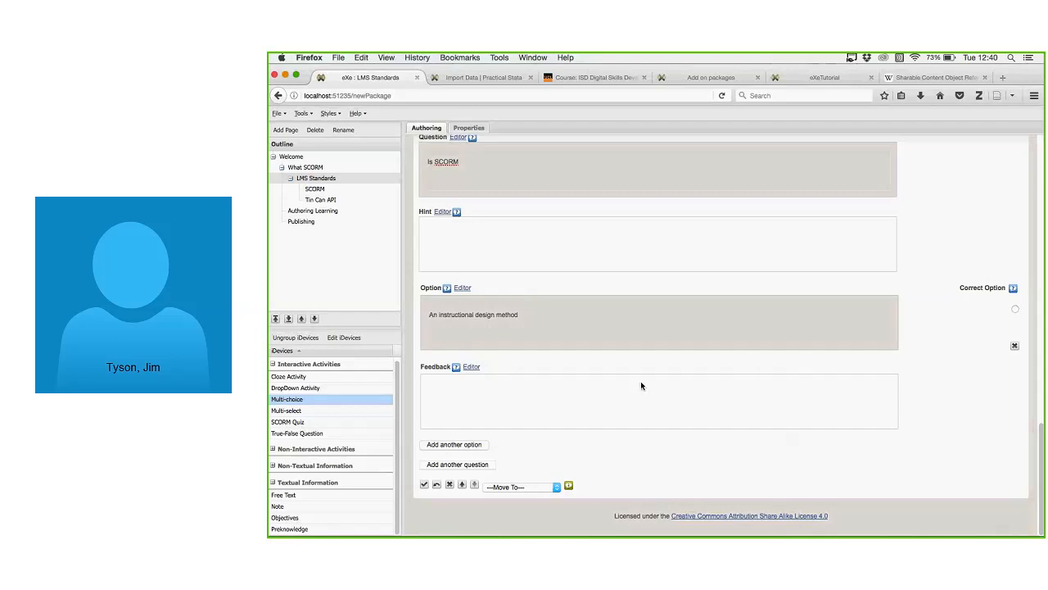
left_click(465, 447)
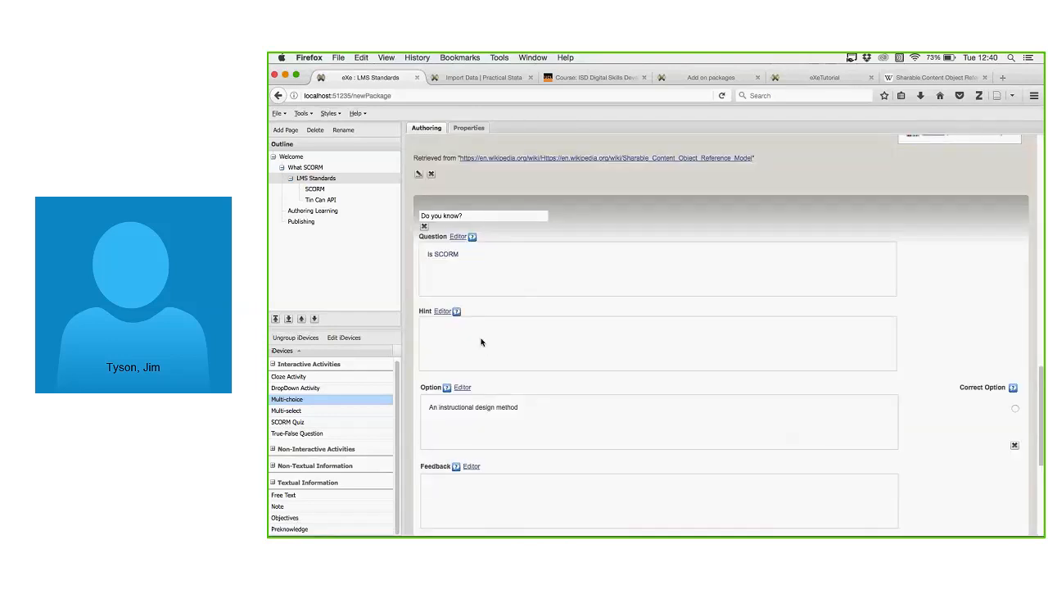
scroll(549, 394, "down", 3)
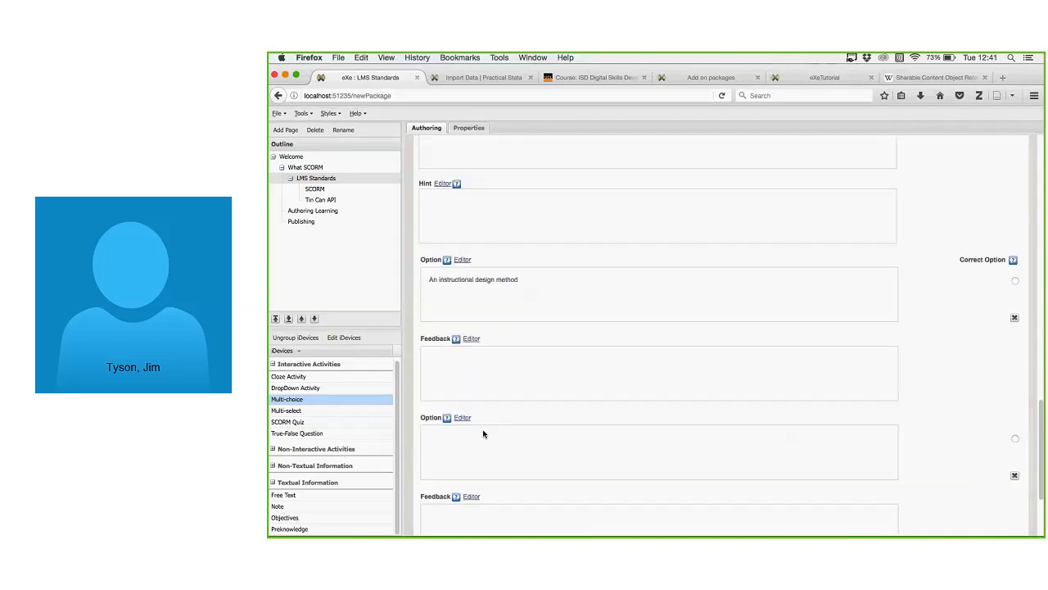
left_click(462, 438)
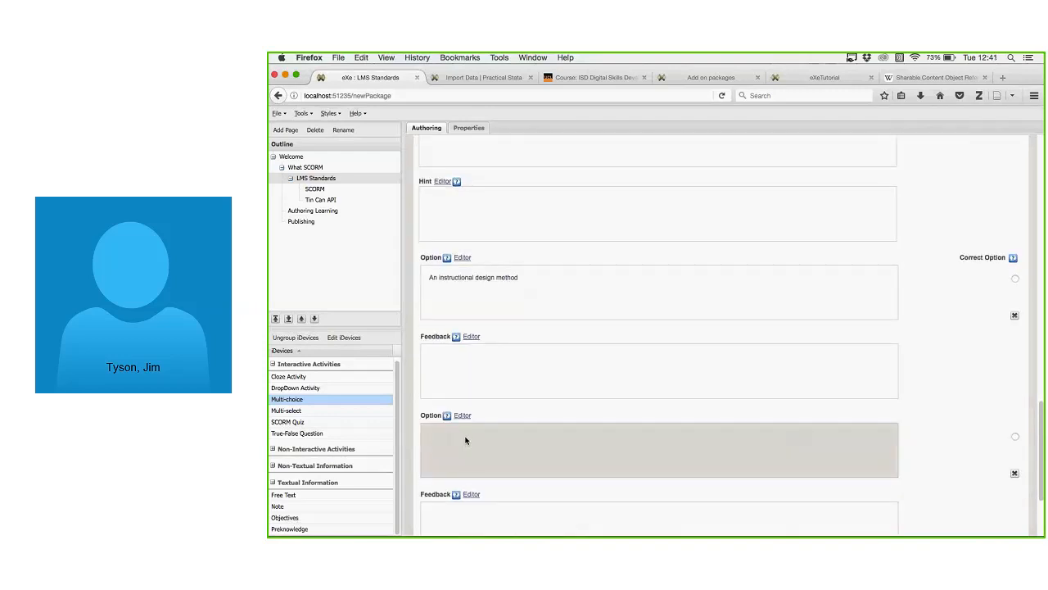
type("B ur")
key("BackSpace")
key("BackSpace")
key("BackSpace")
key("BackSpace")
type("An authoring package")
Add the hint 'It's a standard of some kind.'.
scroll(569, 445, "up", 5)
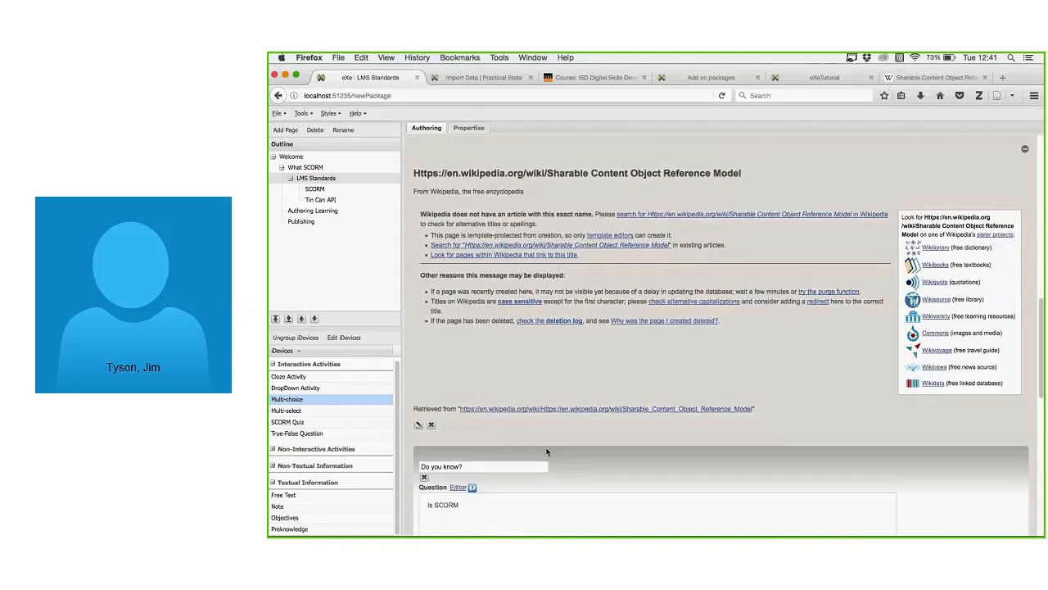
scroll(547, 451, "down", 3)
left_click(497, 357)
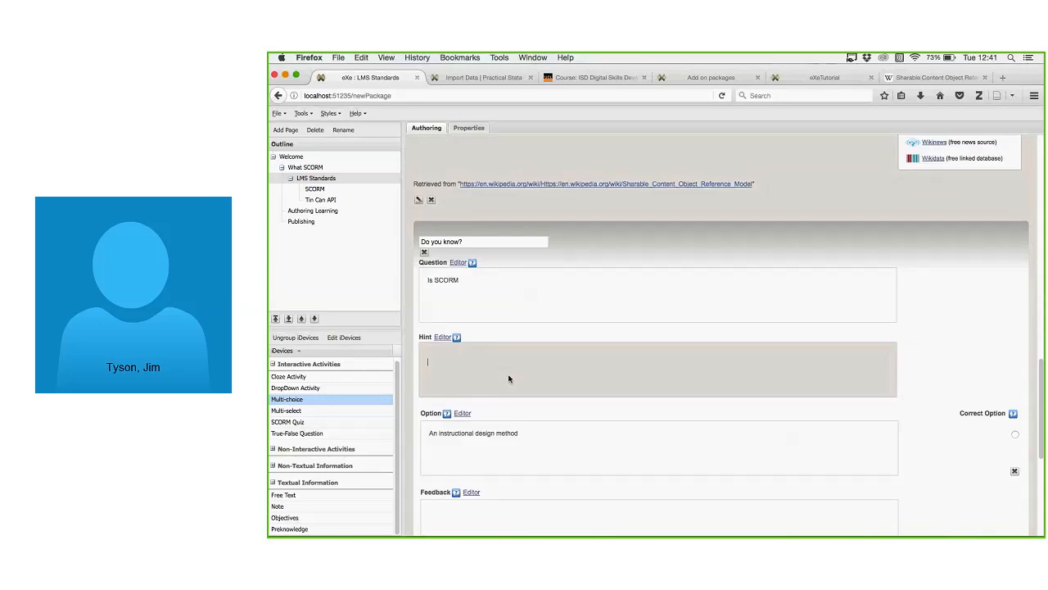
type("It's a standard of some kind.")
Give the options feedback 'No, but ADDIE is.' and 'Correct.', marking 'An authoring package' correct.
scroll(554, 443, "down", 1)
left_click(494, 473)
type("No, but ADDIE is.")
scroll(552, 439, "down", 2)
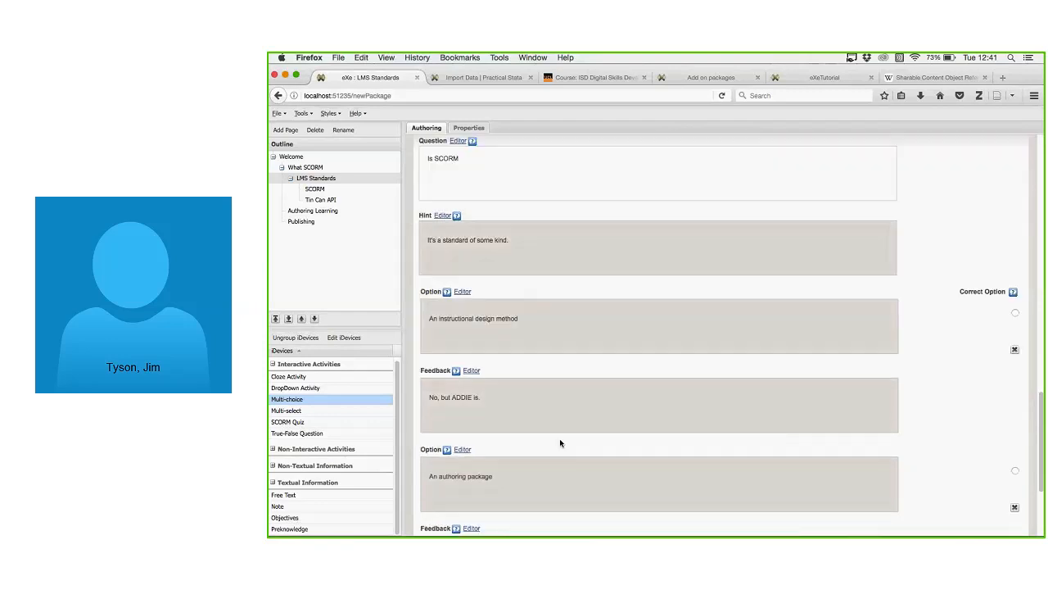
scroll(559, 438, "down", 4)
left_click(544, 432)
type("X")
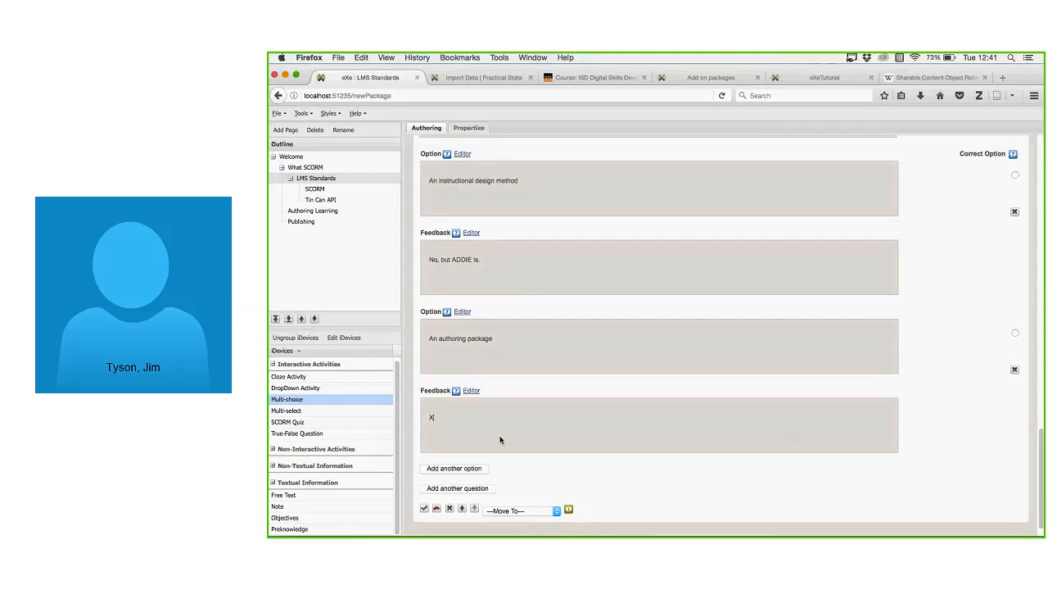
key("BackSpace")
type("Correct.")
left_click(1016, 332)
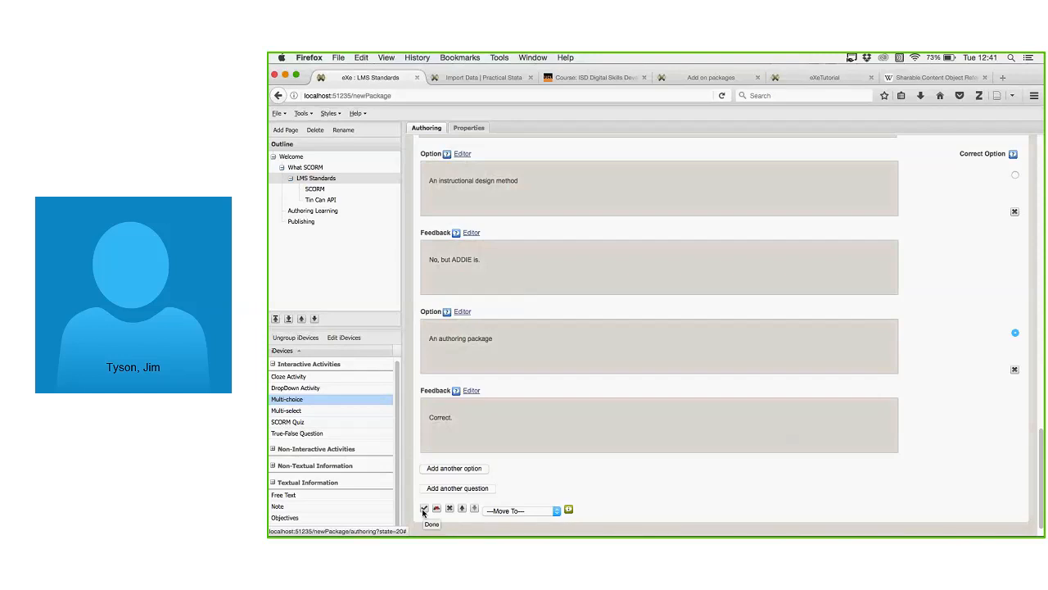
scroll(519, 479, "up", 5)
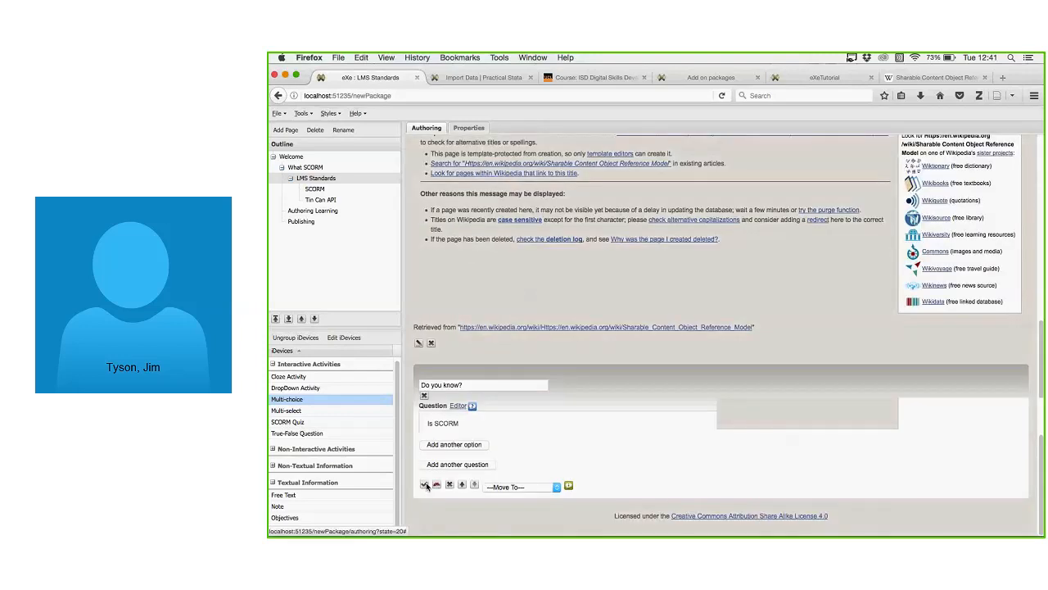
Save the question and test both answers, ending on 'An authoring package' showing 'Correct.'.
left_click(425, 485)
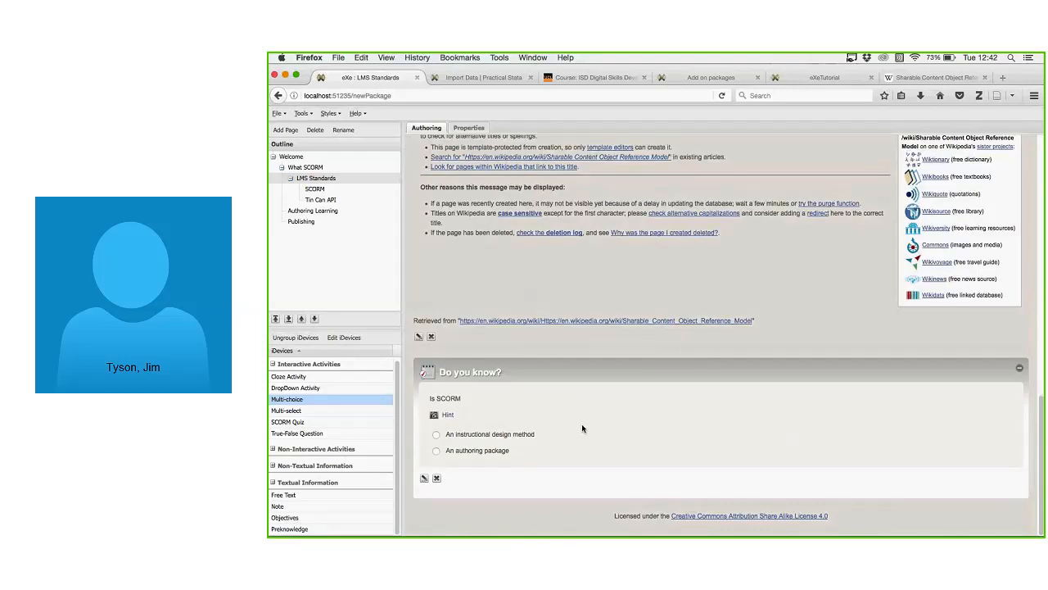
left_click(437, 435)
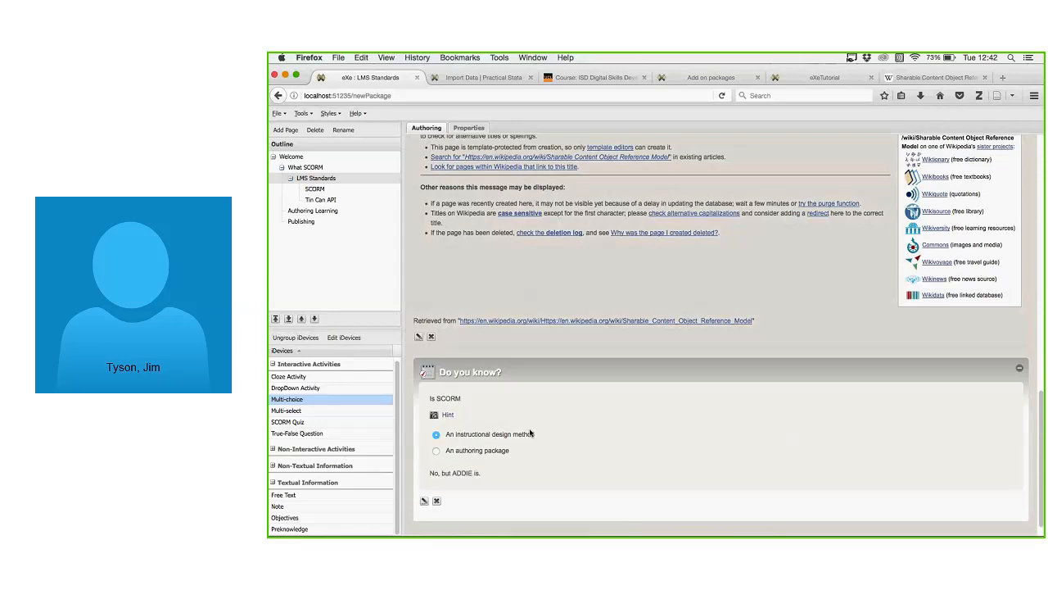
left_click(436, 451)
scroll(577, 449, "down", 1)
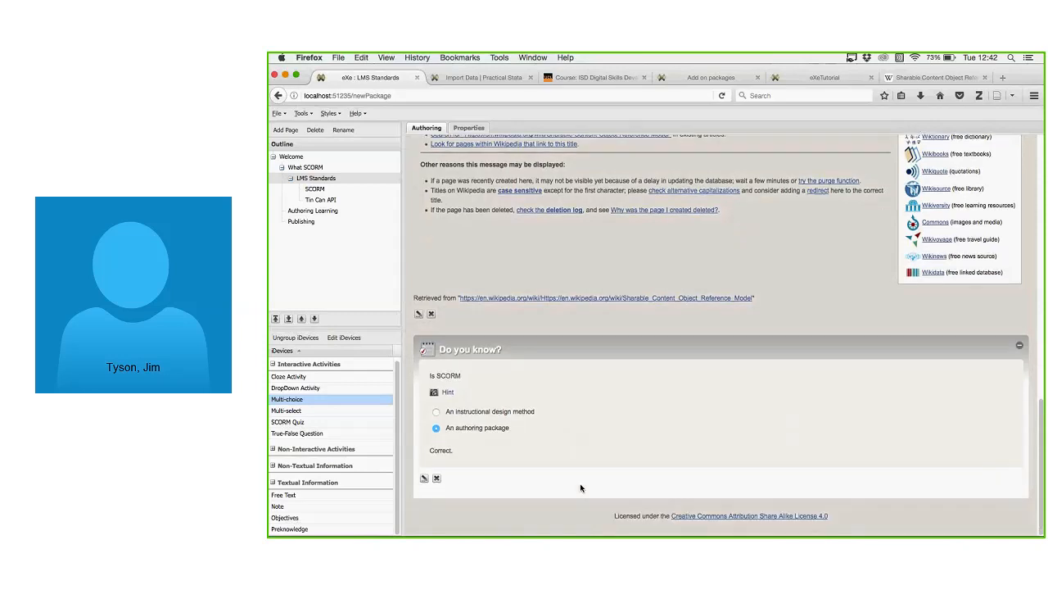
scroll(580, 488, "up", 4)
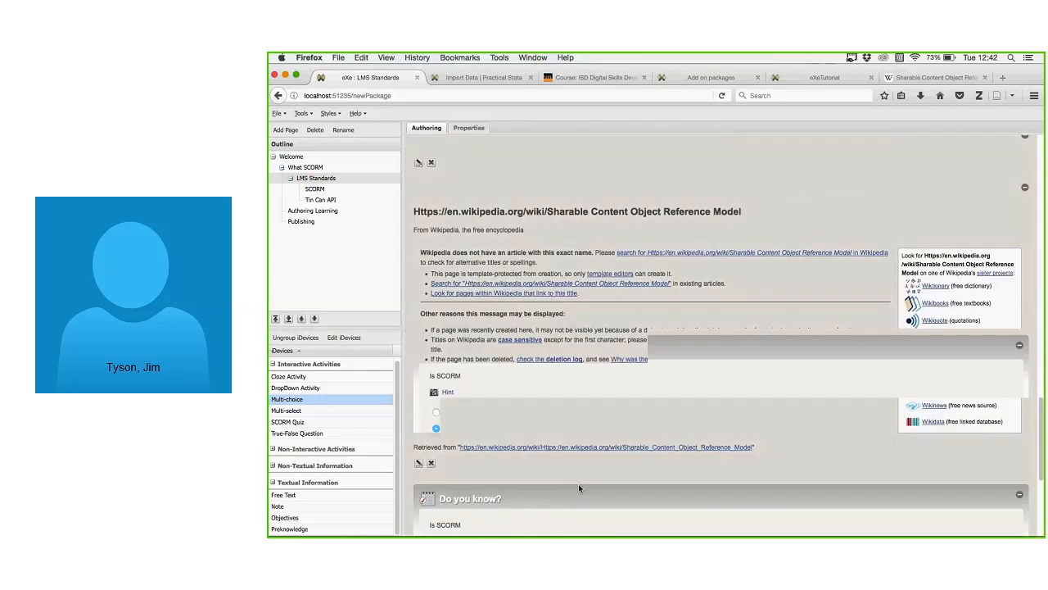
scroll(581, 488, "down", 4)
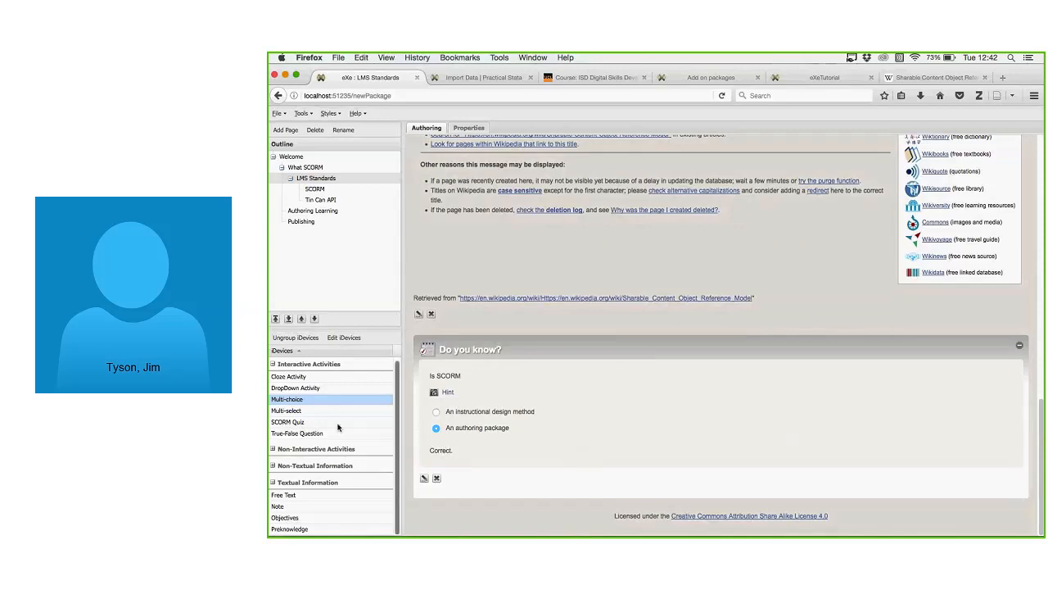
left_click(320, 410)
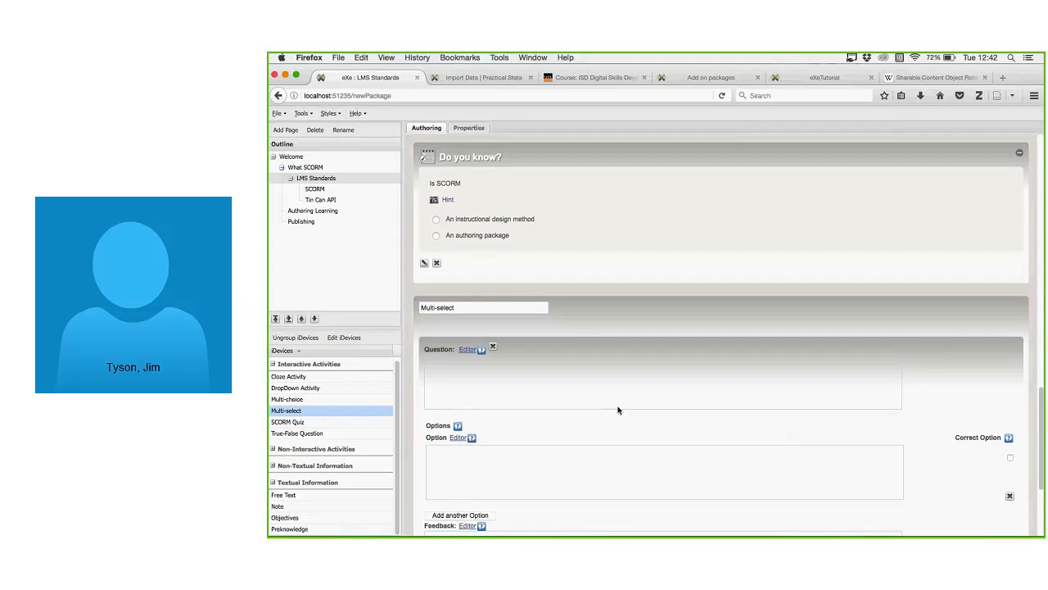
left_click(448, 485)
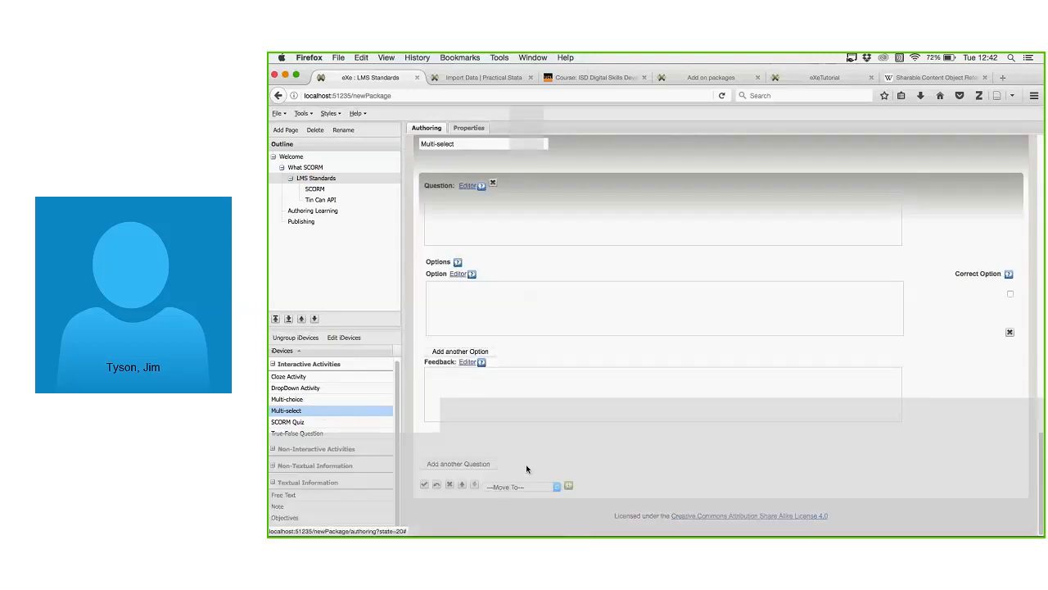
left_click(631, 343)
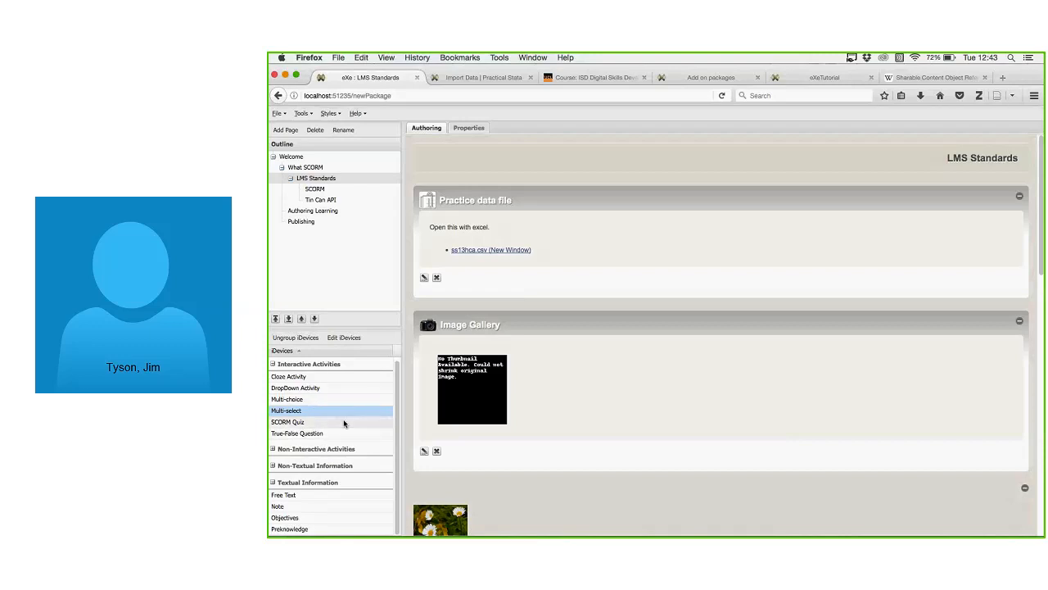
scroll(468, 387, "down", 3)
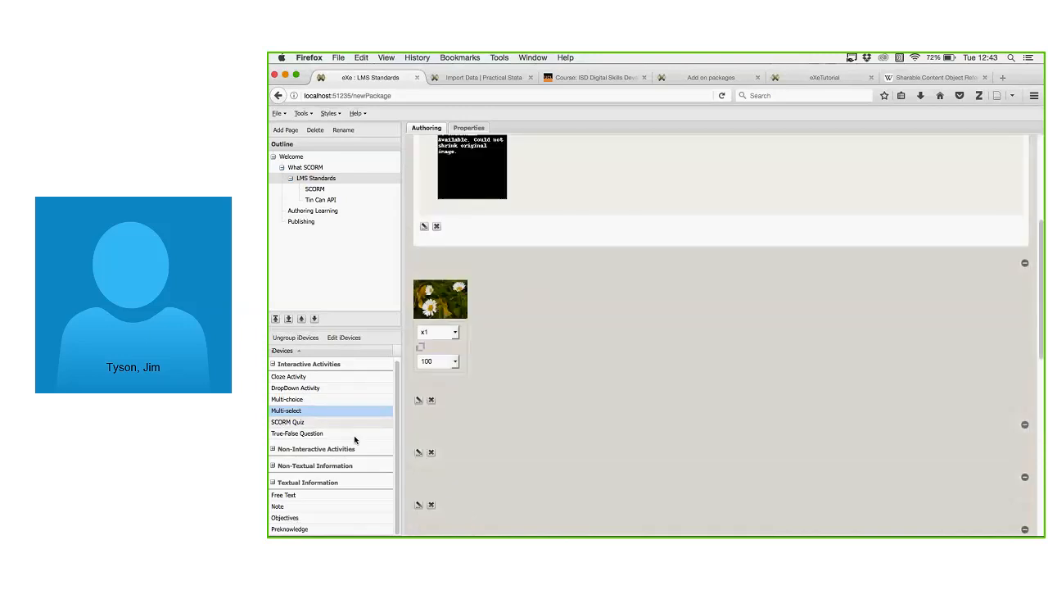
Insert a Case Study iDevice from Non-Interactive Activities, leaving its Activity and Feedback fields blank.
left_click(274, 450)
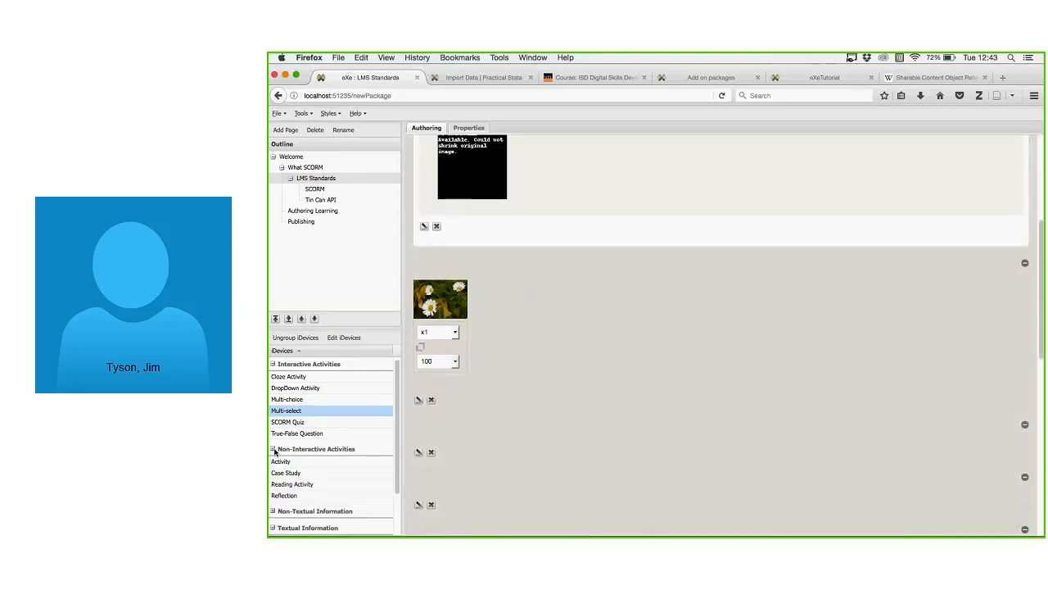
scroll(328, 430, "down", 2)
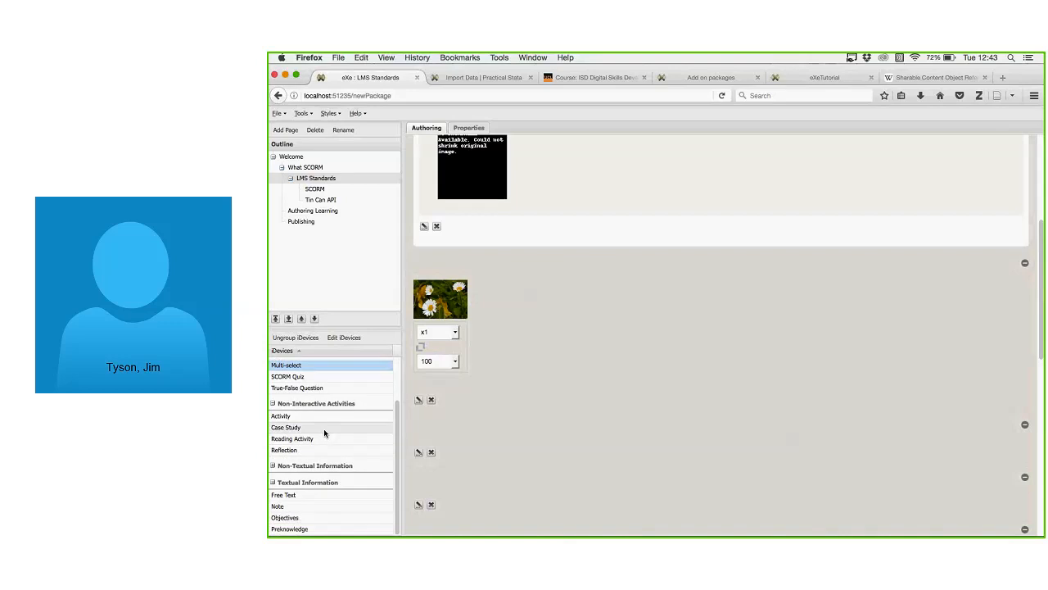
left_click(324, 427)
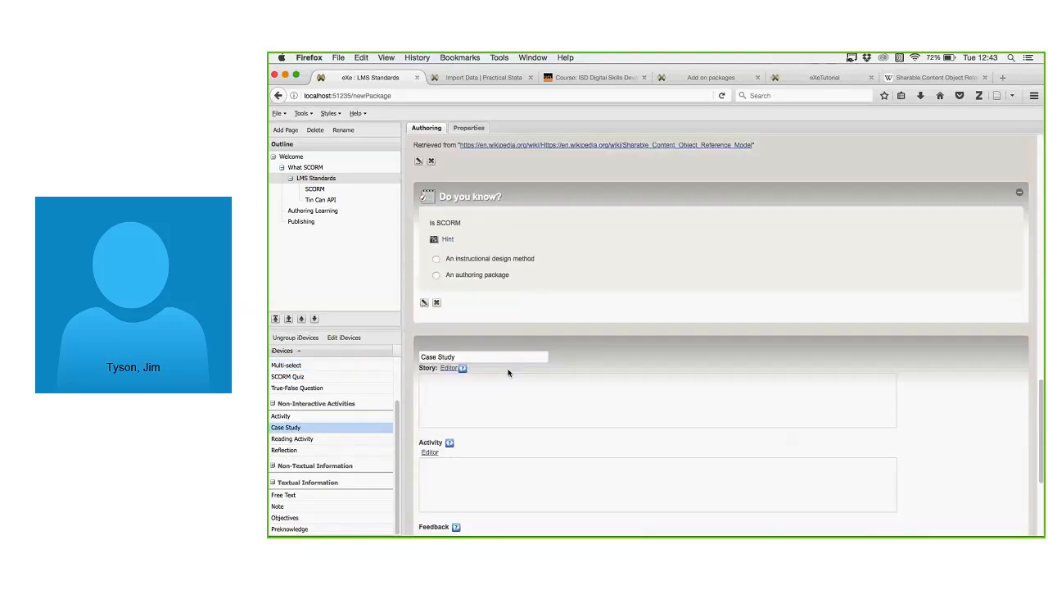
scroll(524, 397, "down", 3)
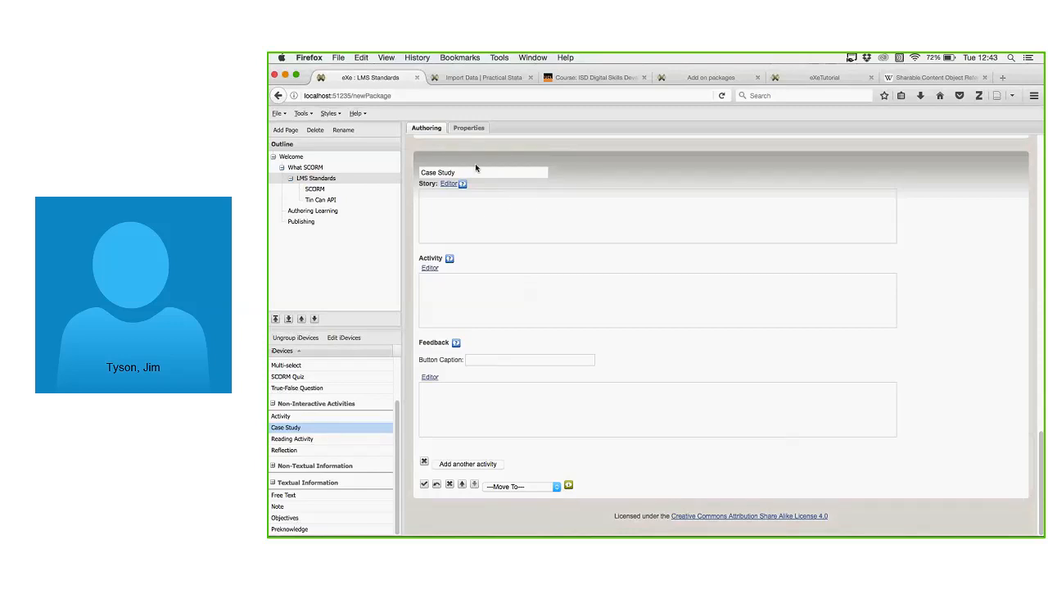
scroll(471, 227, "up", 1)
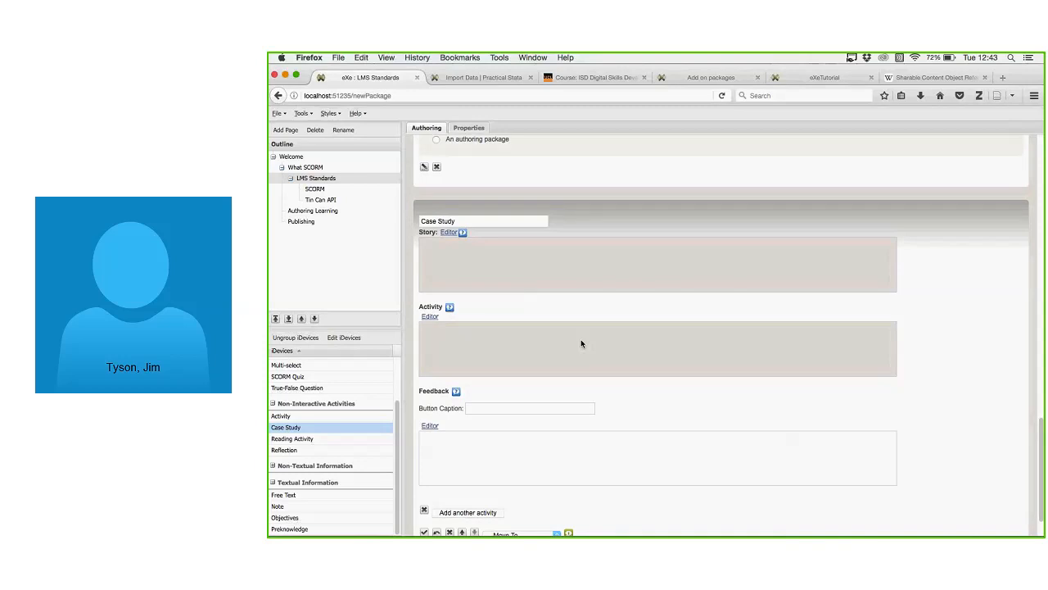
scroll(583, 328, "down", 1)
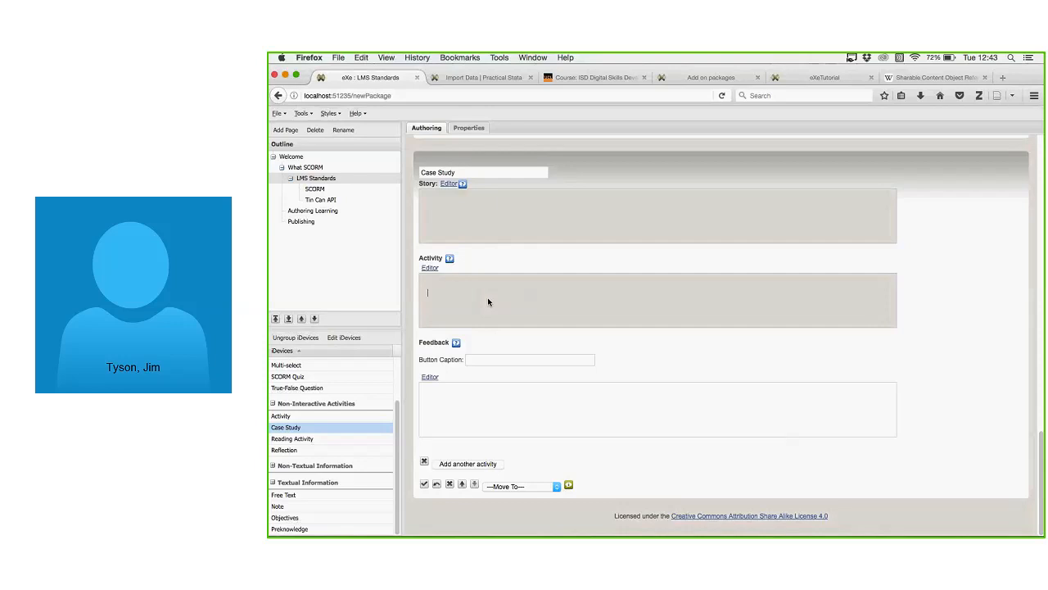
left_click(522, 288)
left_click(497, 402)
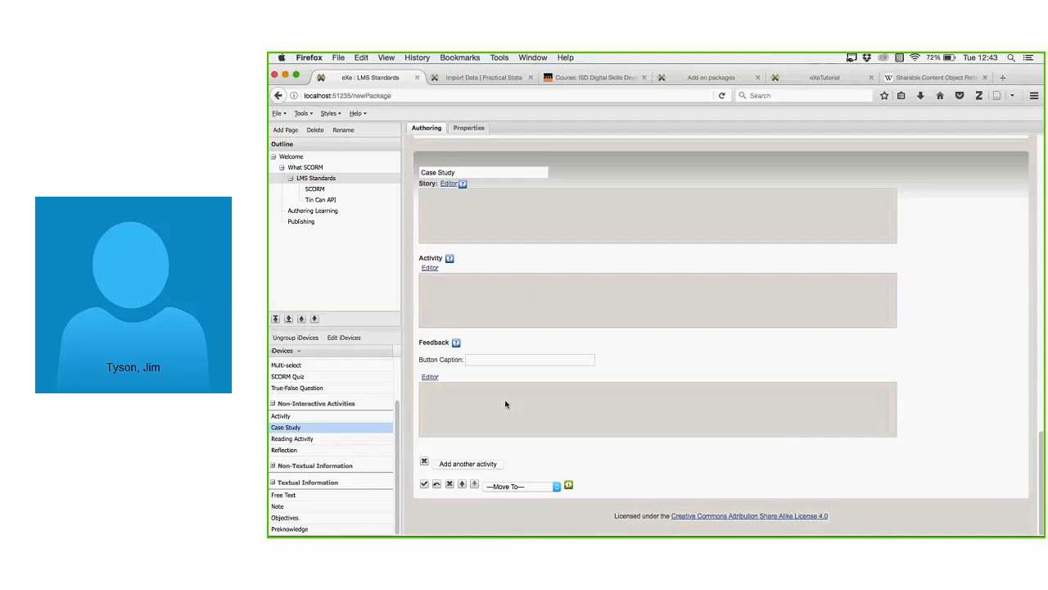
Add Reading Activity and Reflection iDevices below the Case Study, then collapse Interactive Activities.
left_click(300, 441)
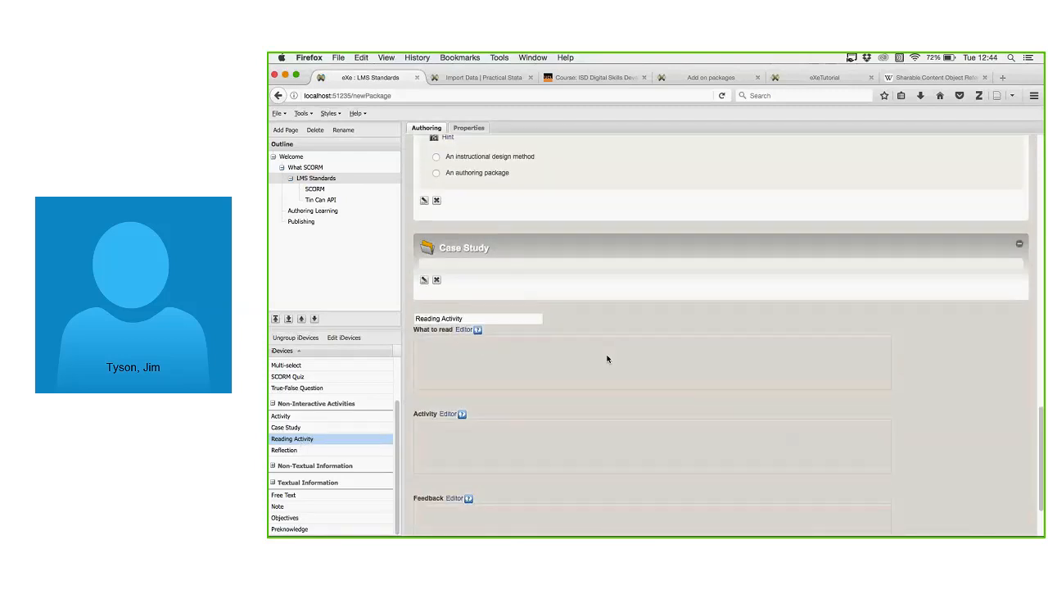
scroll(606, 359, "down", 2)
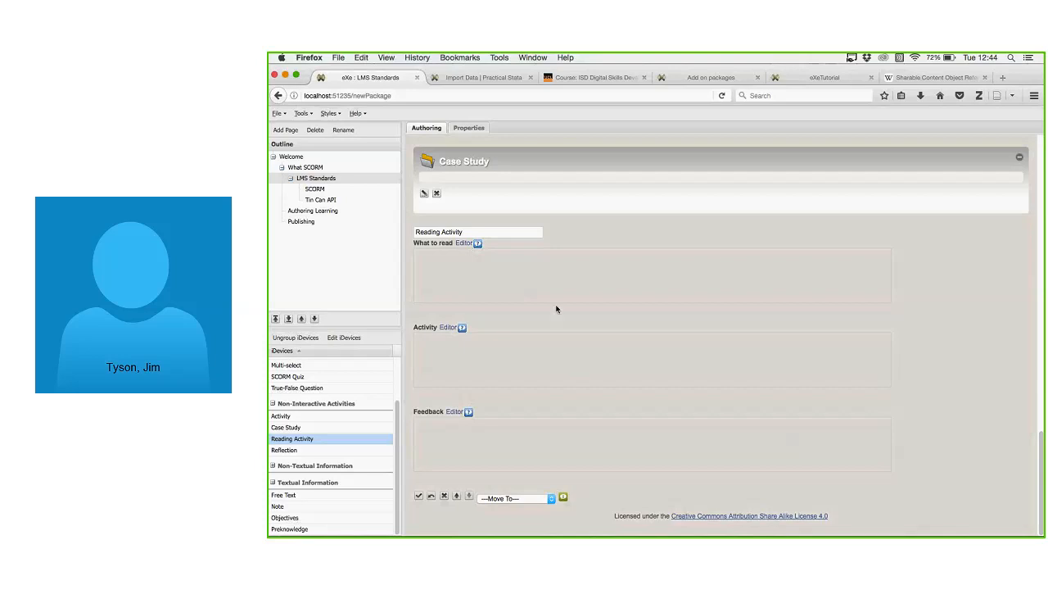
left_click(287, 450)
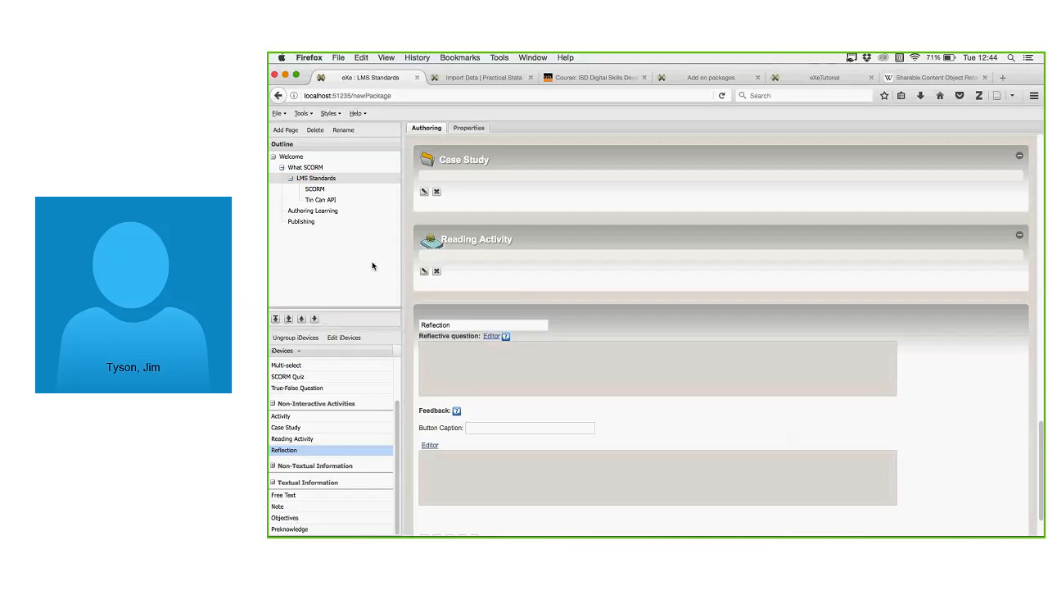
left_click_drag(372, 266, 367, 241)
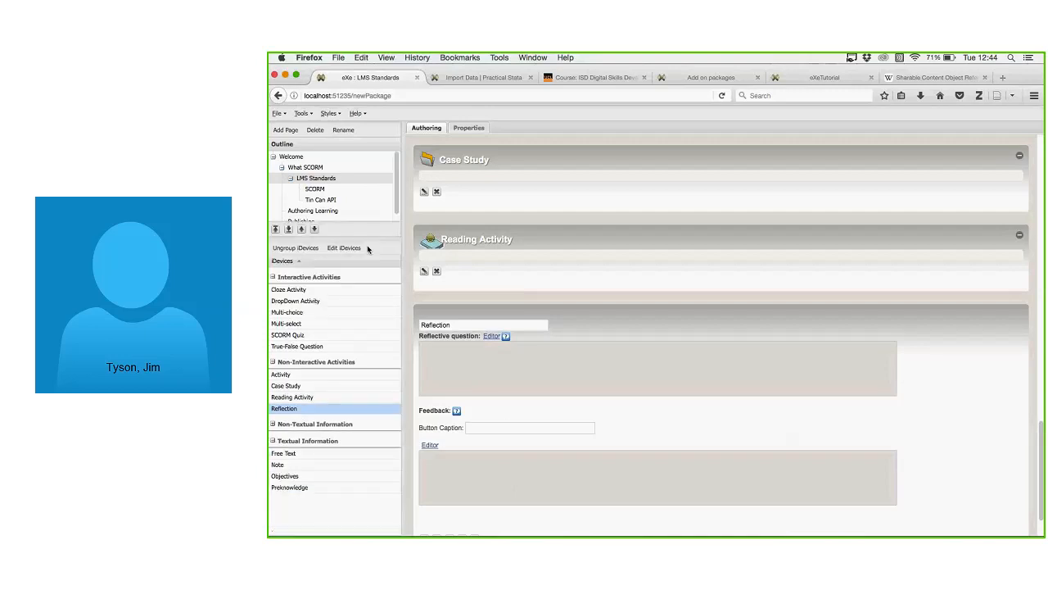
left_click(275, 277)
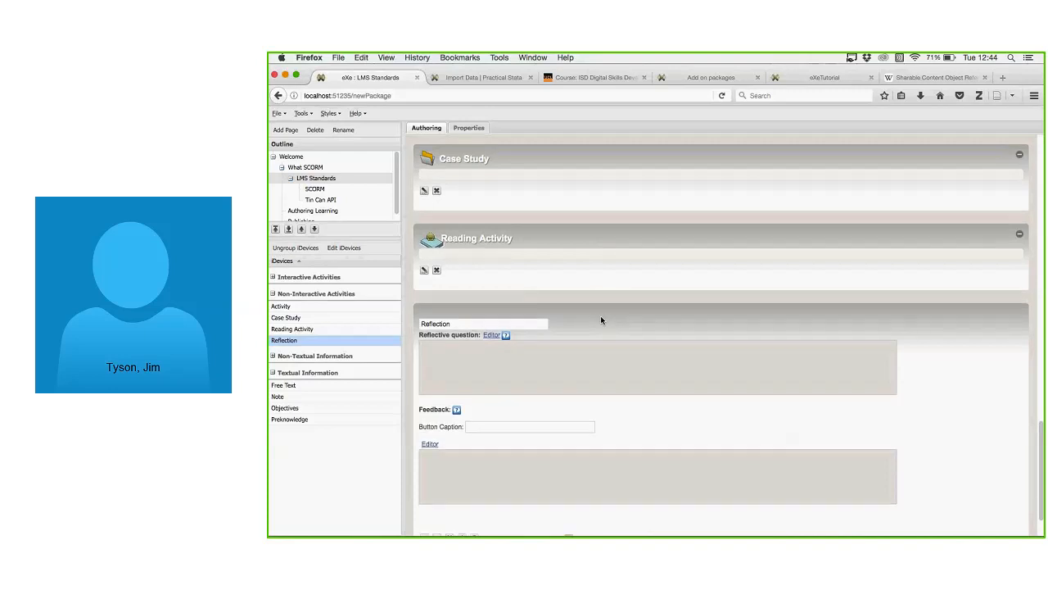
scroll(602, 320, "down", 1)
Save the course under the name test as test.elp.
left_click(280, 114)
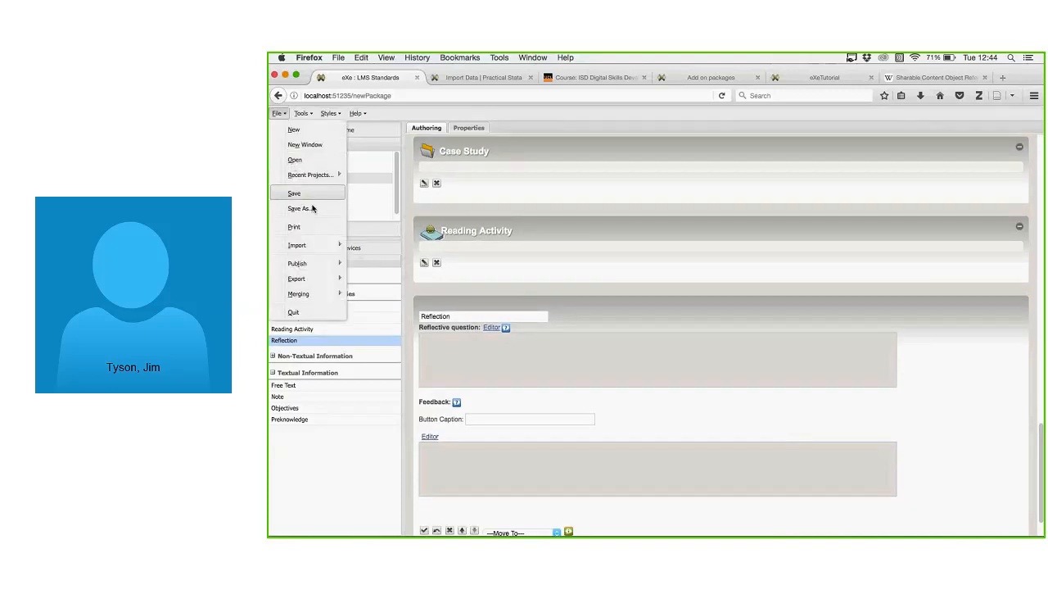
left_click(302, 210)
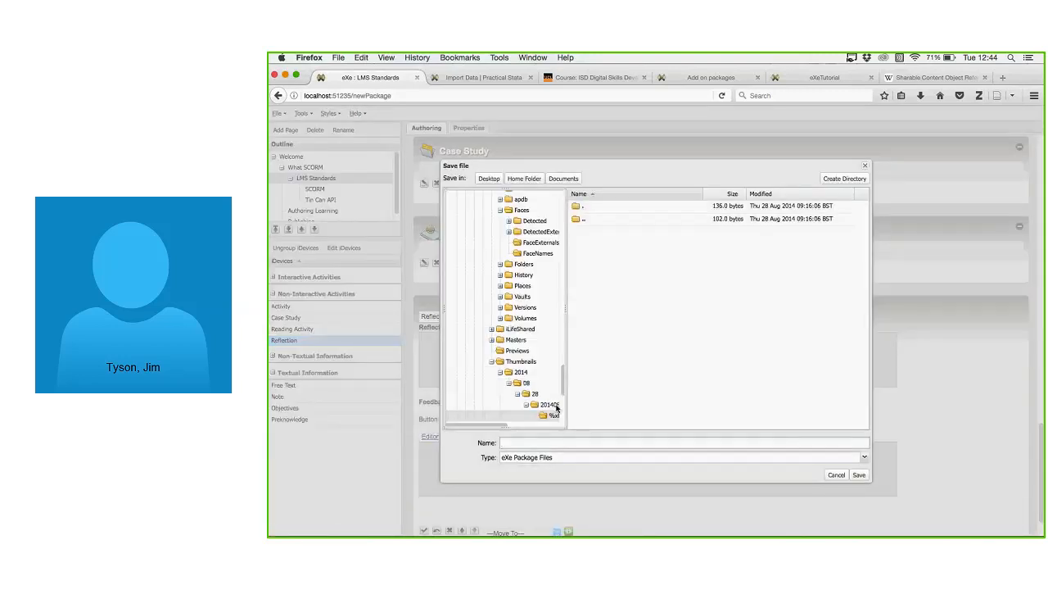
type("test")
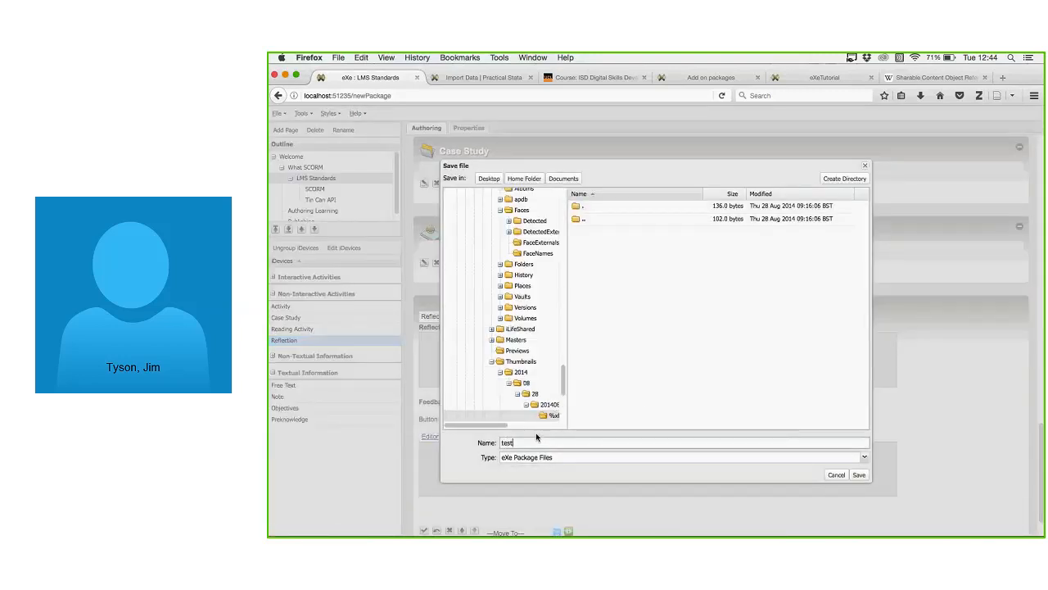
left_click(863, 477)
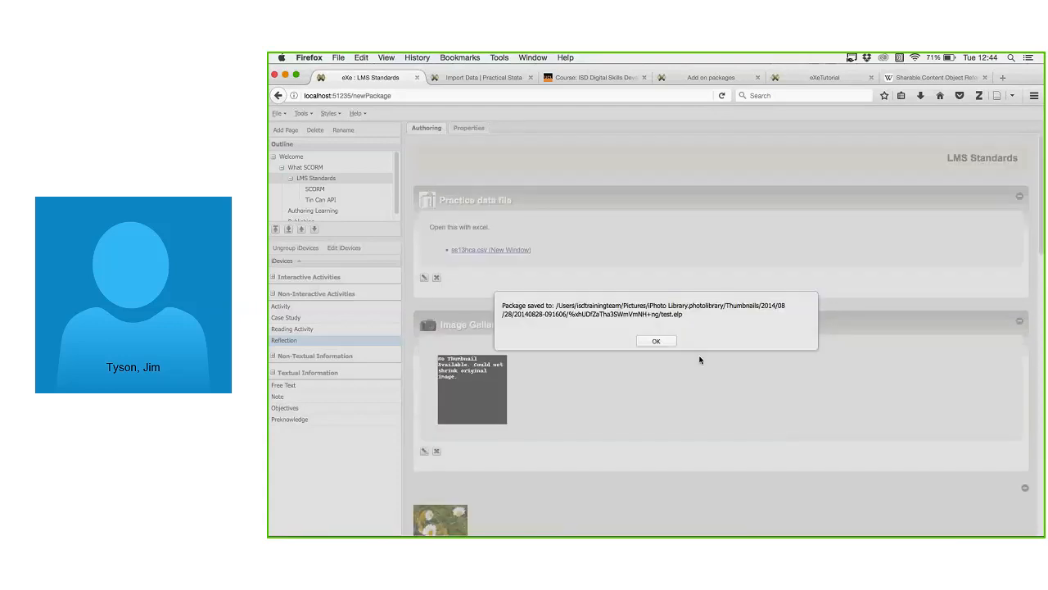
left_click(652, 343)
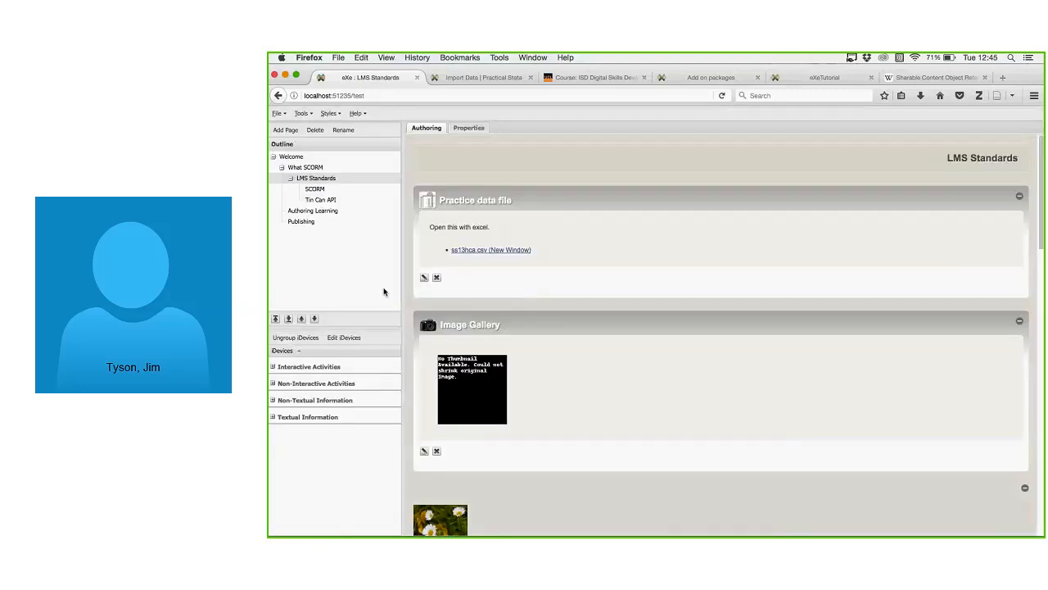
Preview the course in Firefox, toggling its navigation menu and stepping to What SCORM and back.
left_click(312, 115)
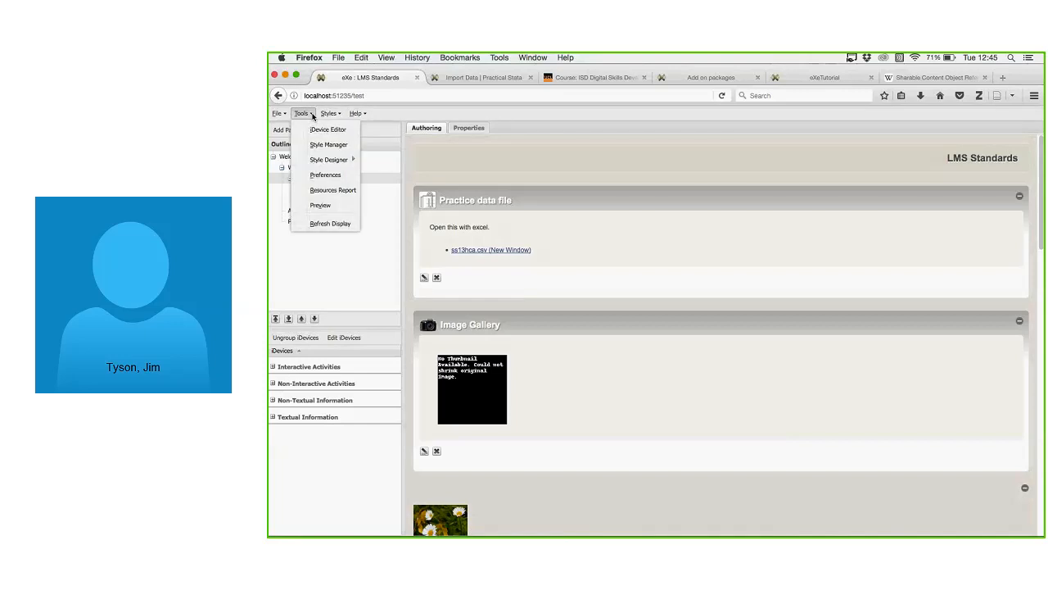
left_click(318, 205)
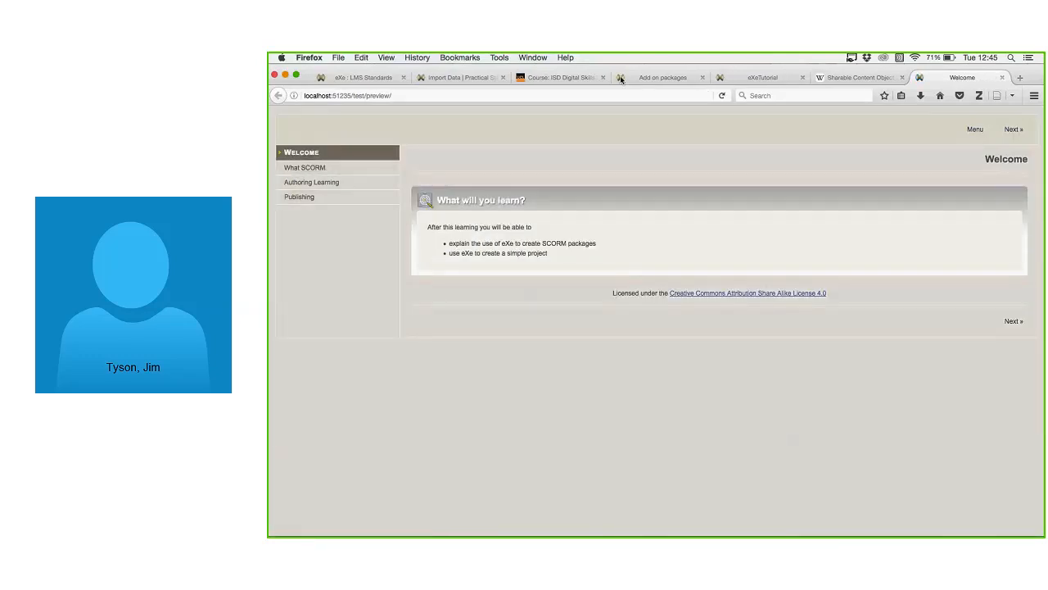
left_click(976, 130)
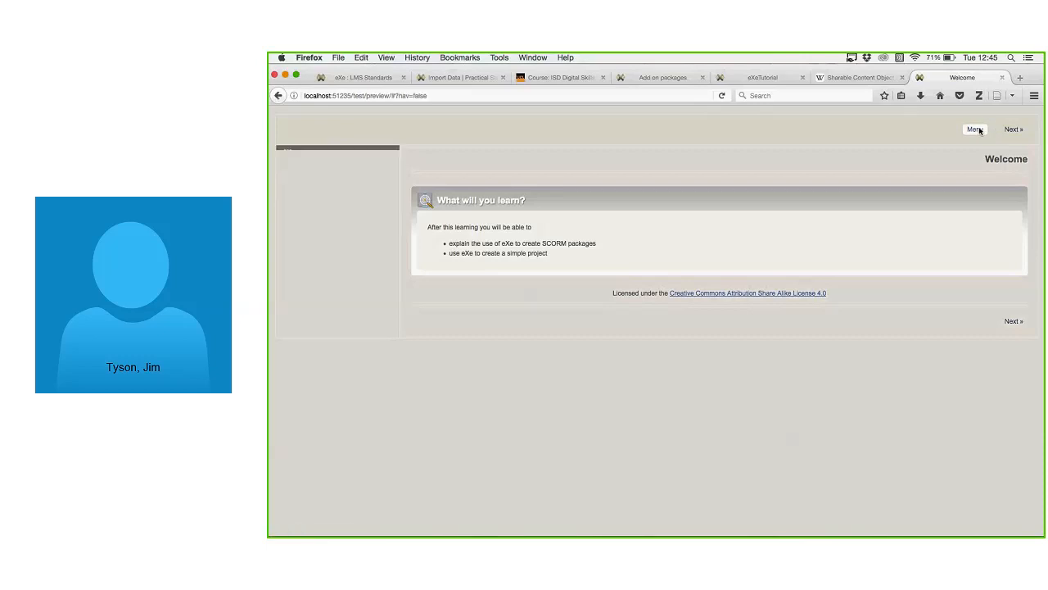
left_click(975, 130)
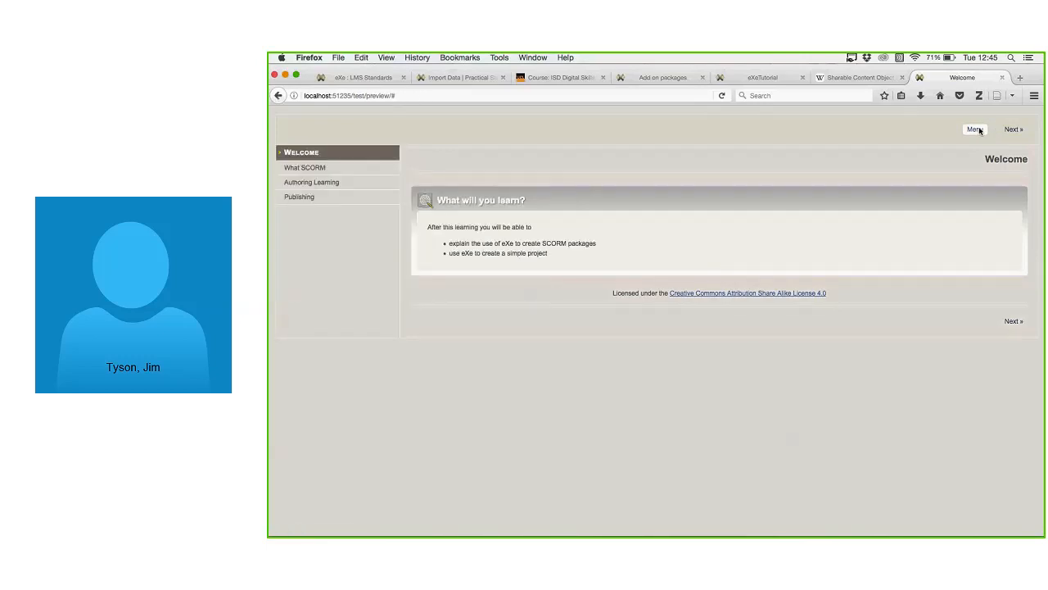
left_click(977, 130)
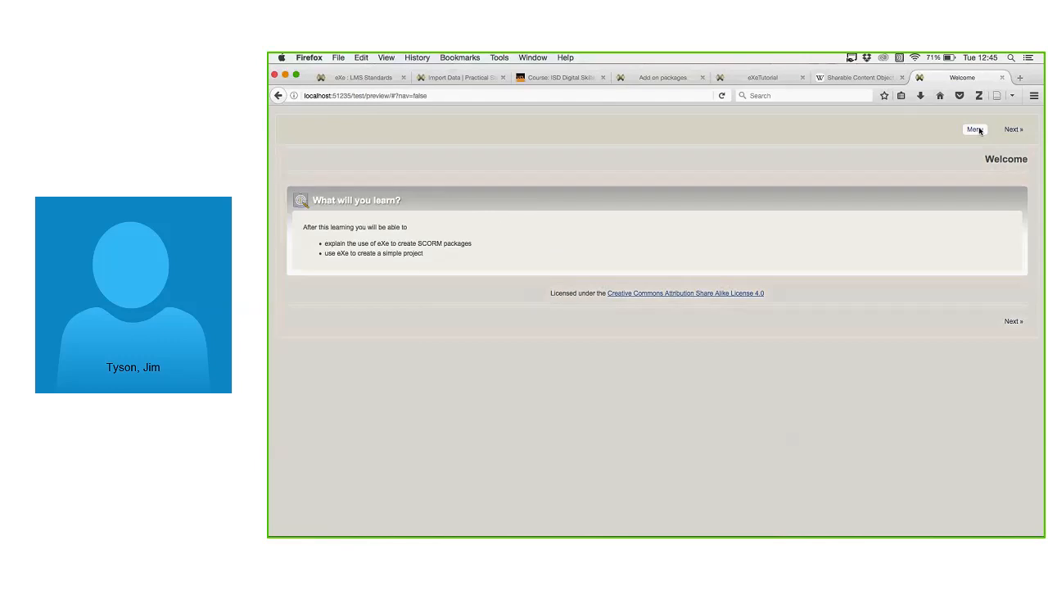
left_click(976, 129)
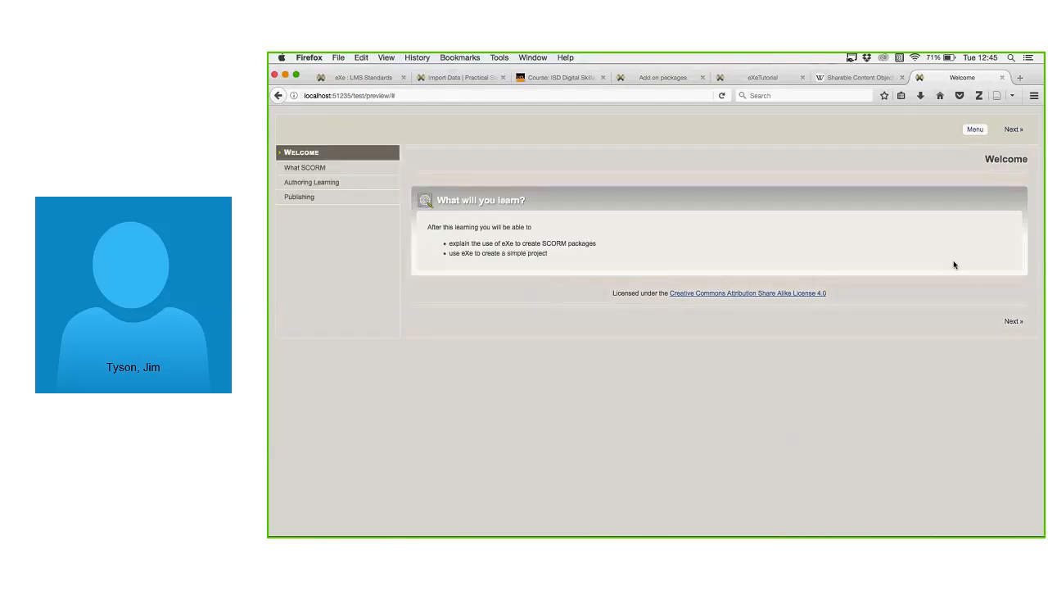
left_click(1014, 322)
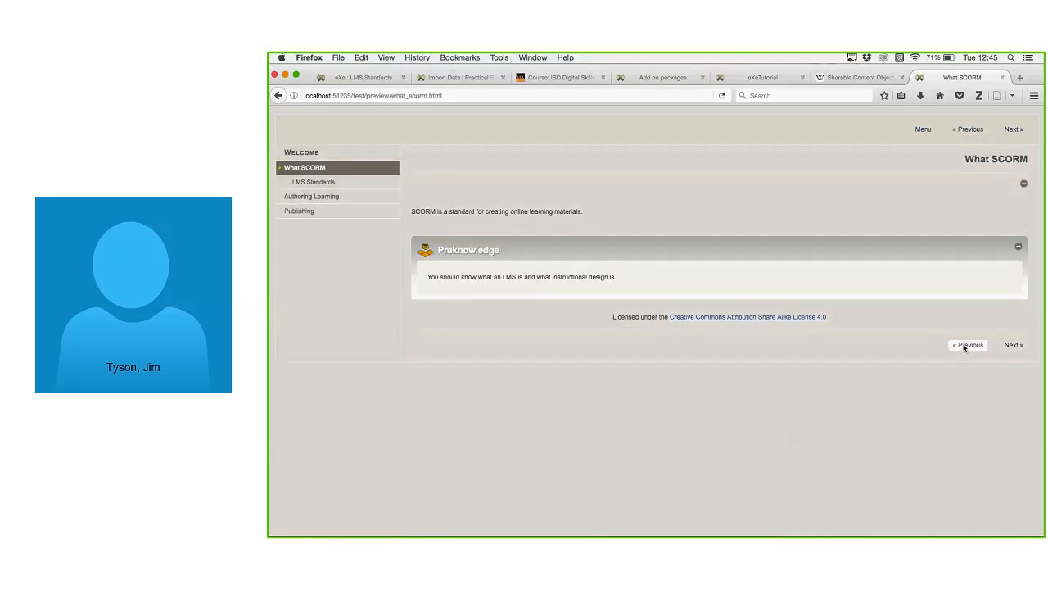
left_click(965, 346)
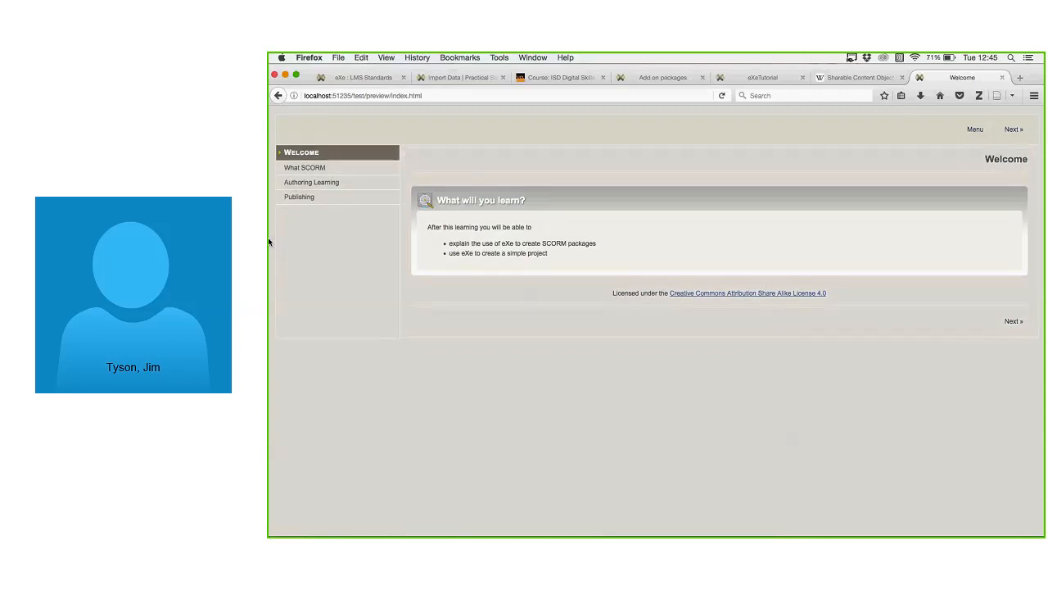
Browse What SCORM and LMS Standards, answer the quiz with 'An authoring package', visit Authoring Learning, then return to the editor.
left_click(306, 167)
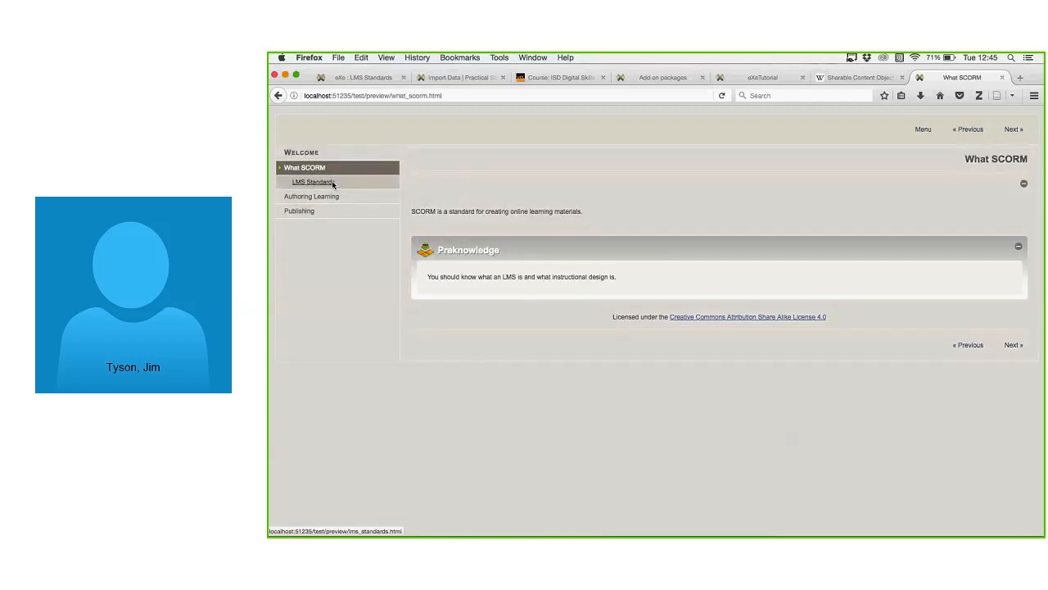
left_click(332, 184)
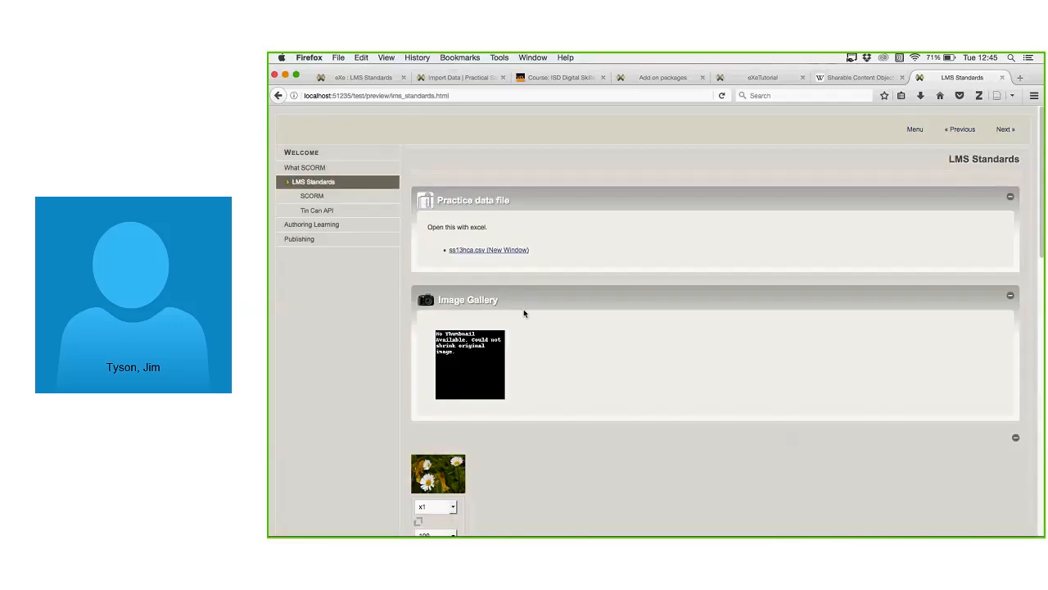
scroll(666, 310, "down", 5)
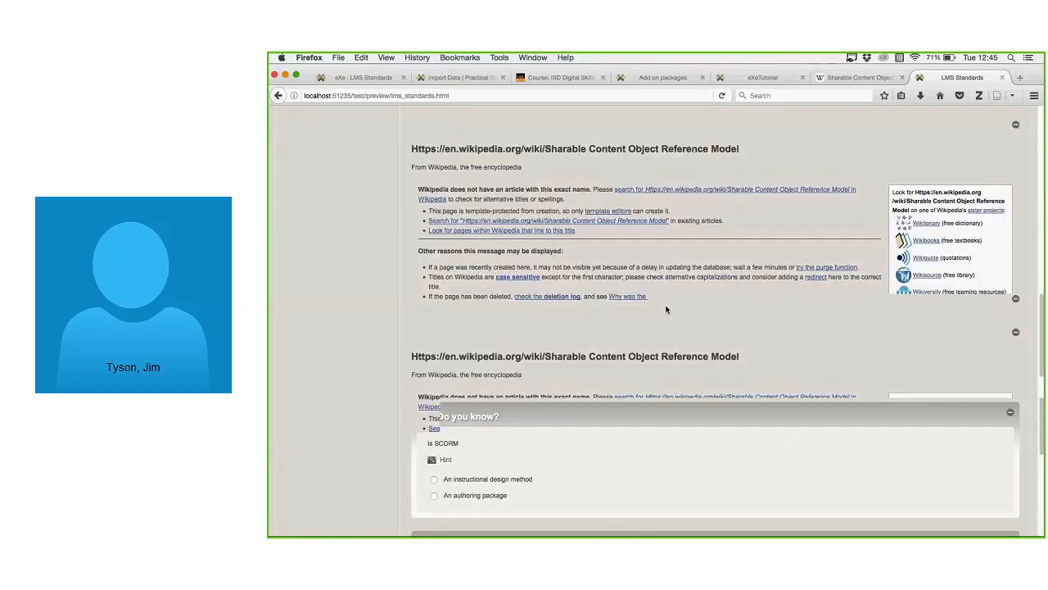
scroll(666, 309, "down", 5)
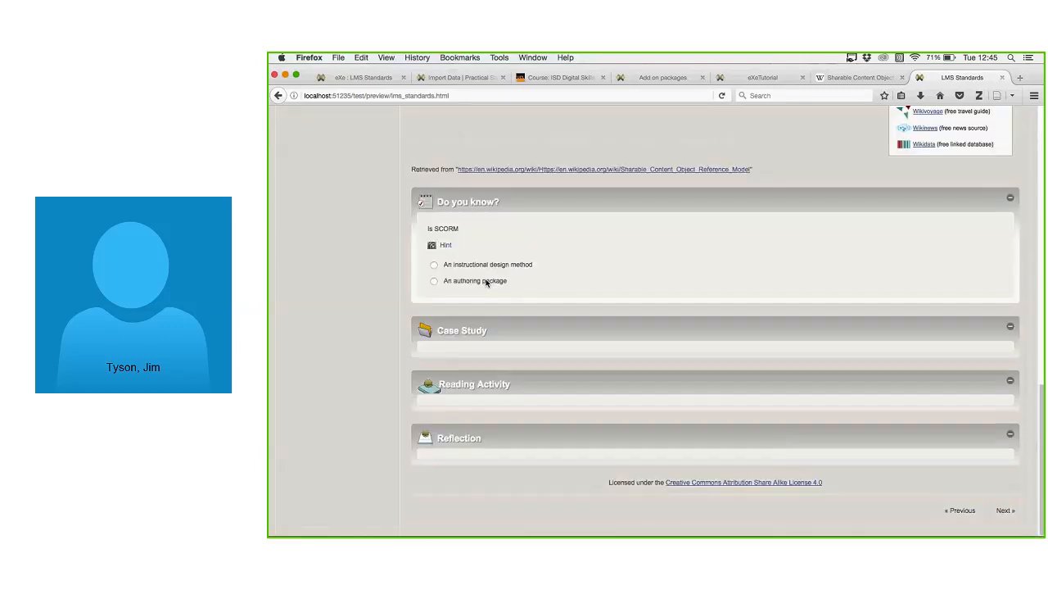
left_click(434, 281)
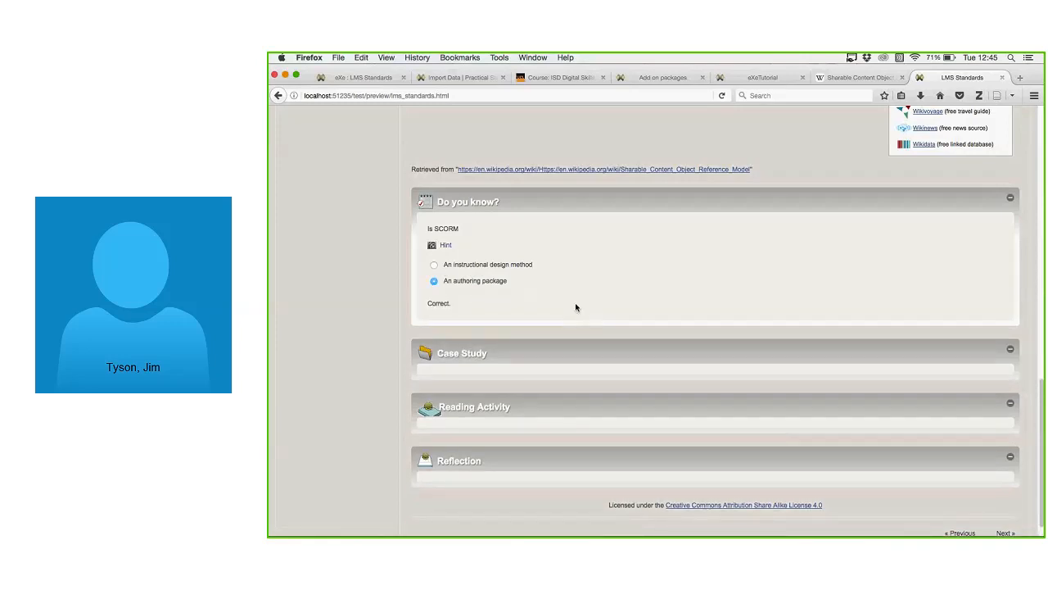
scroll(577, 309, "up", 10)
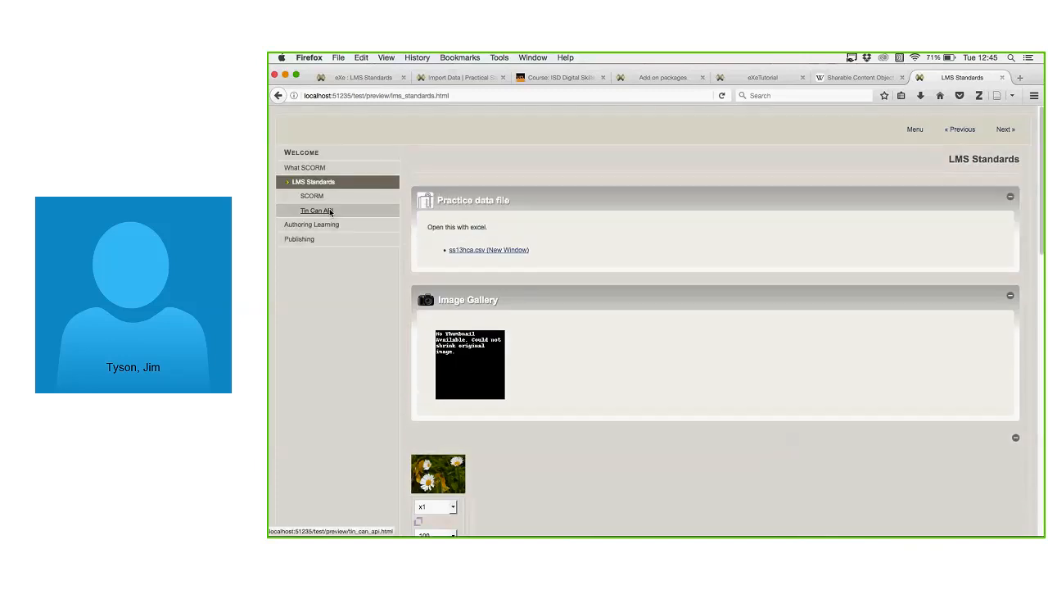
left_click(319, 224)
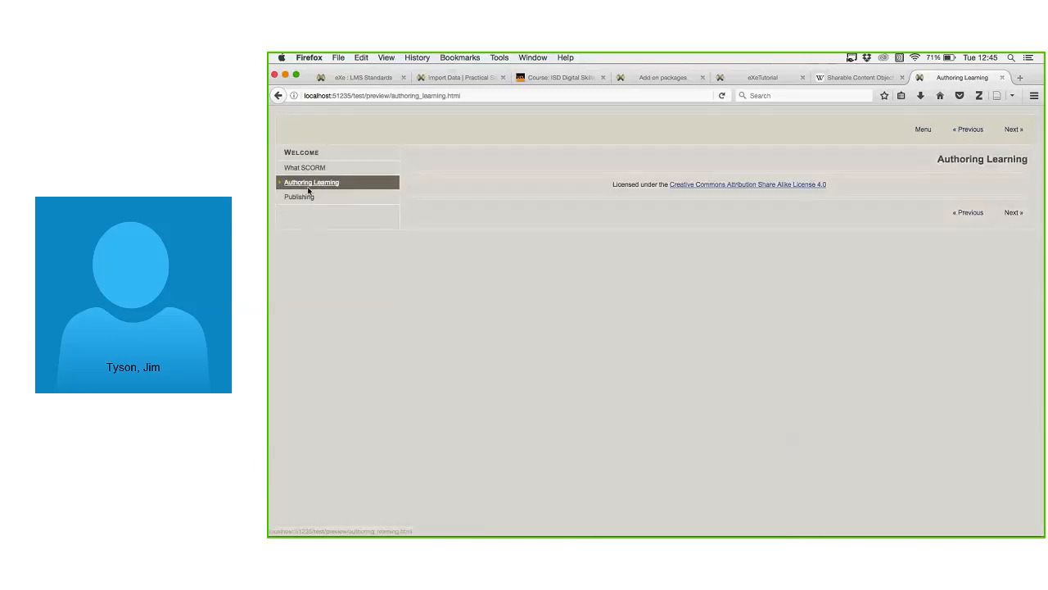
left_click(300, 197)
left_click(286, 183)
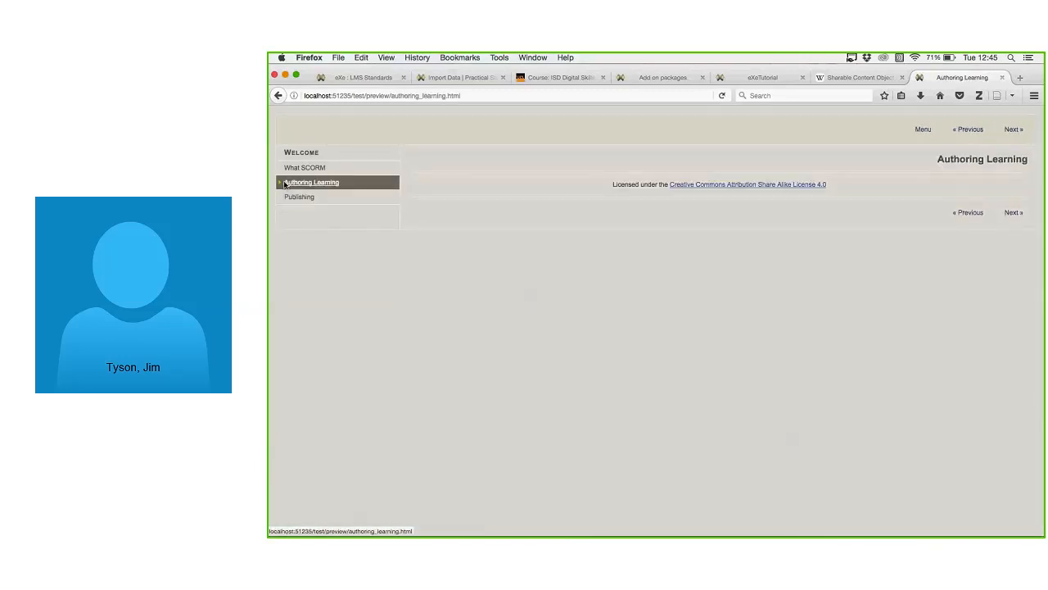
left_click(285, 184)
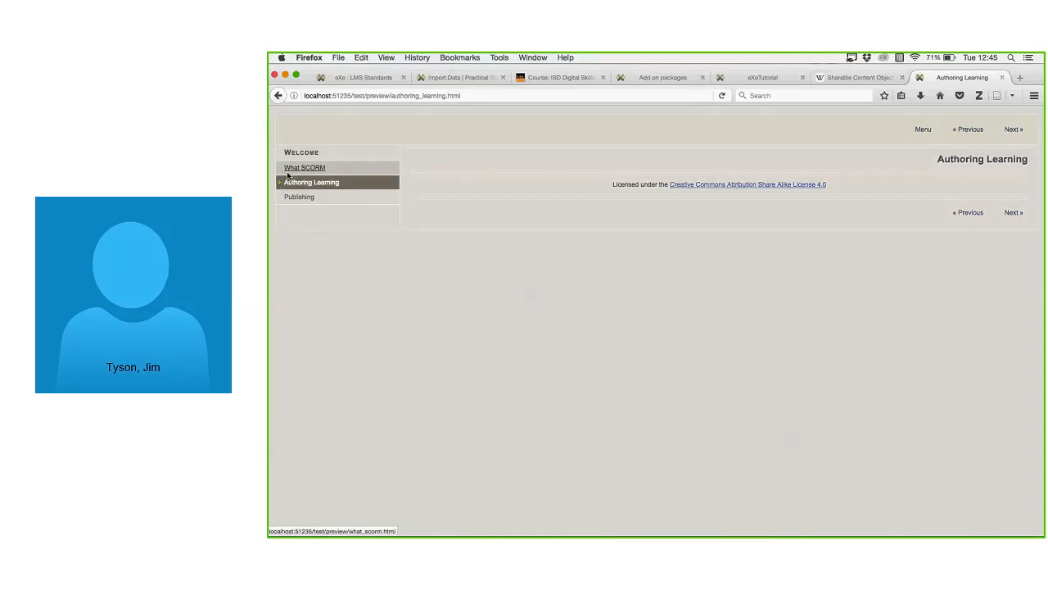
left_click(287, 172)
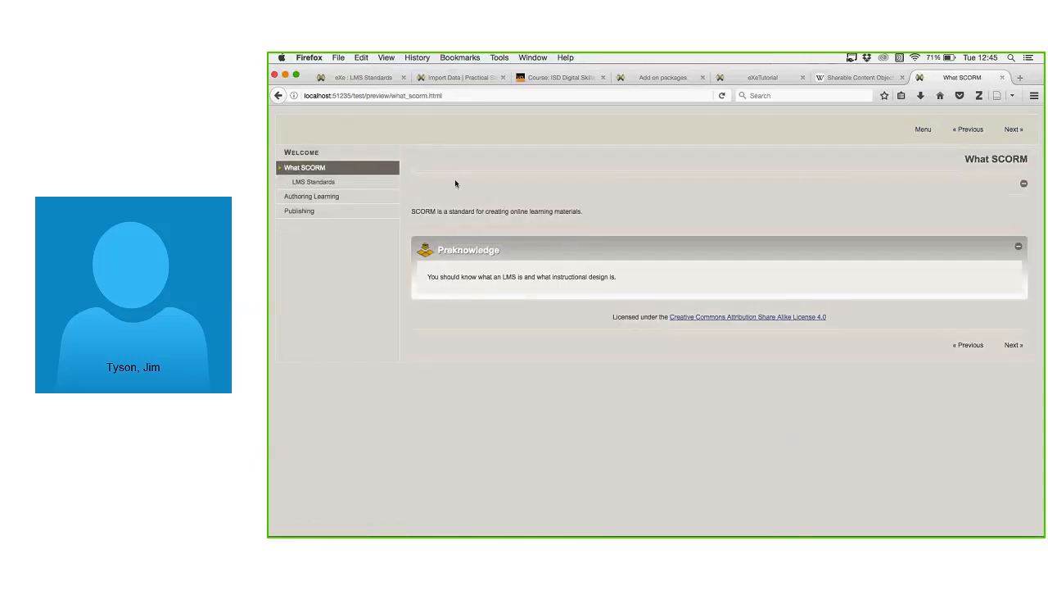
left_click(369, 78)
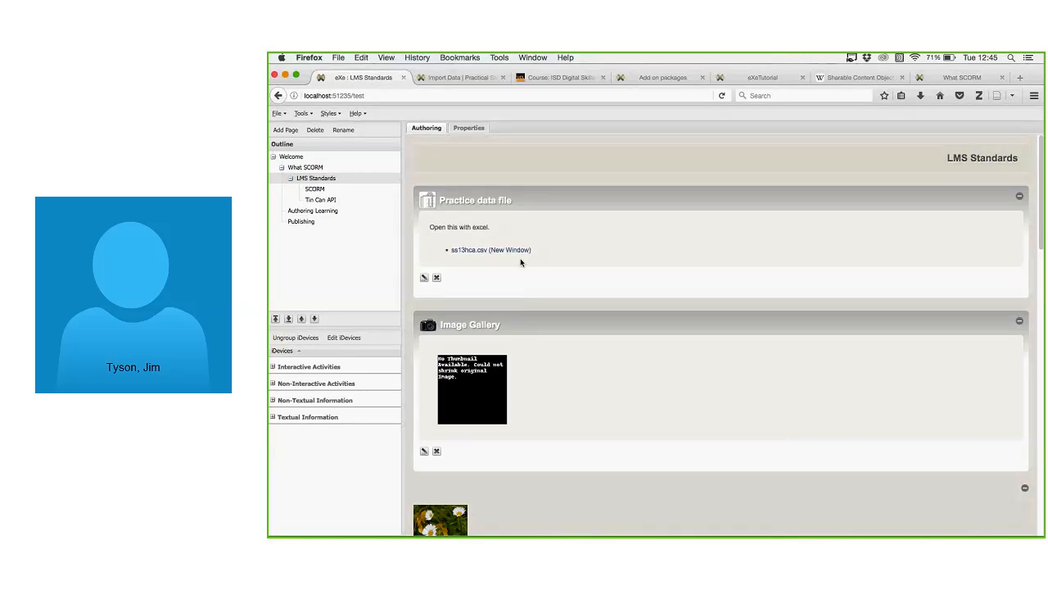
Display the File > Export > Web Site options: Self-contained Folder, Zip File and Single Page.
left_click(283, 115)
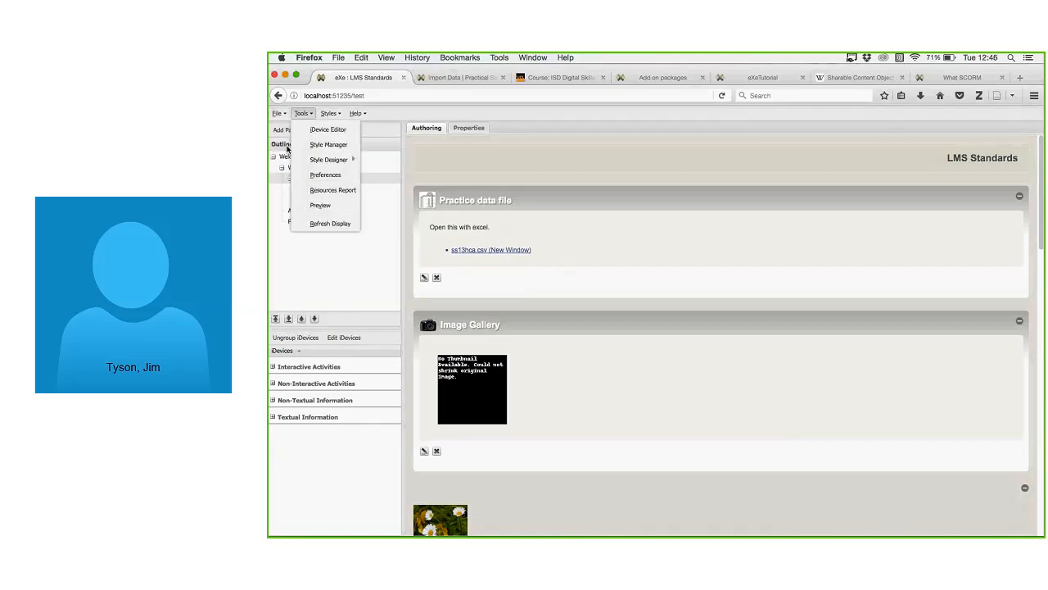
mouse_move(330, 269)
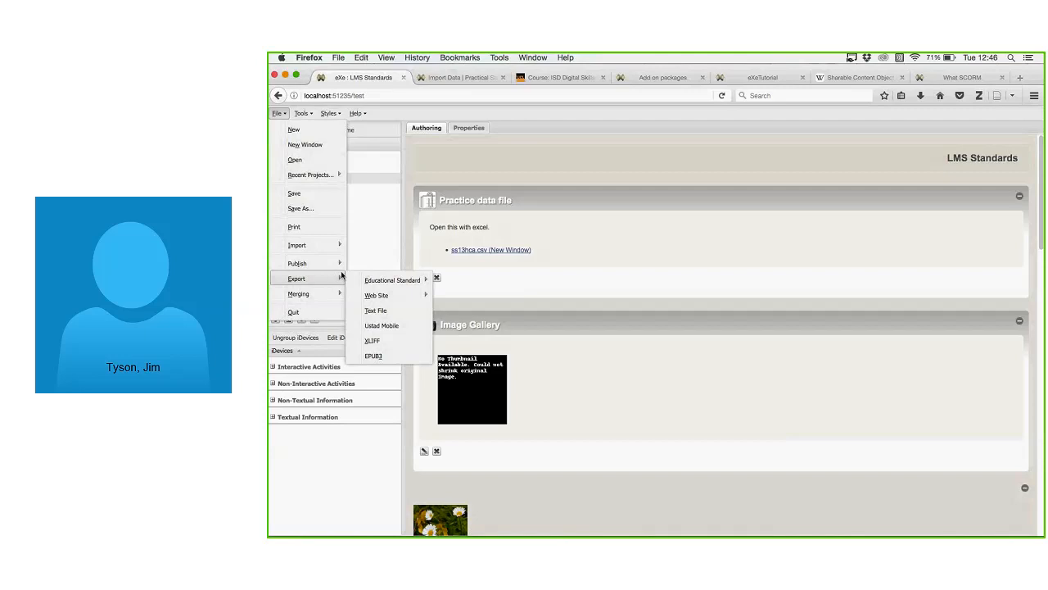
mouse_move(401, 277)
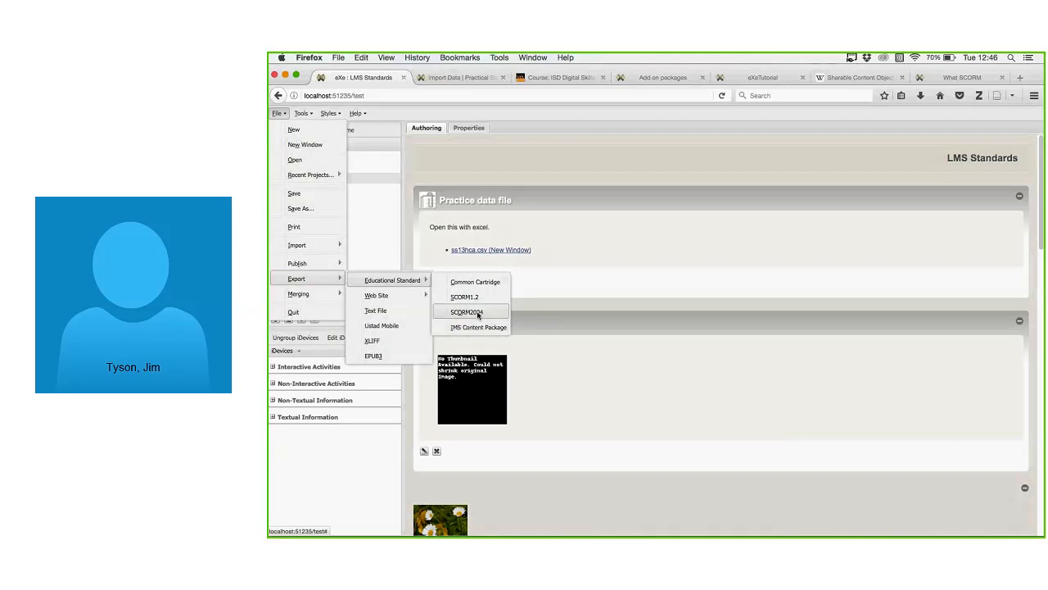
mouse_move(389, 300)
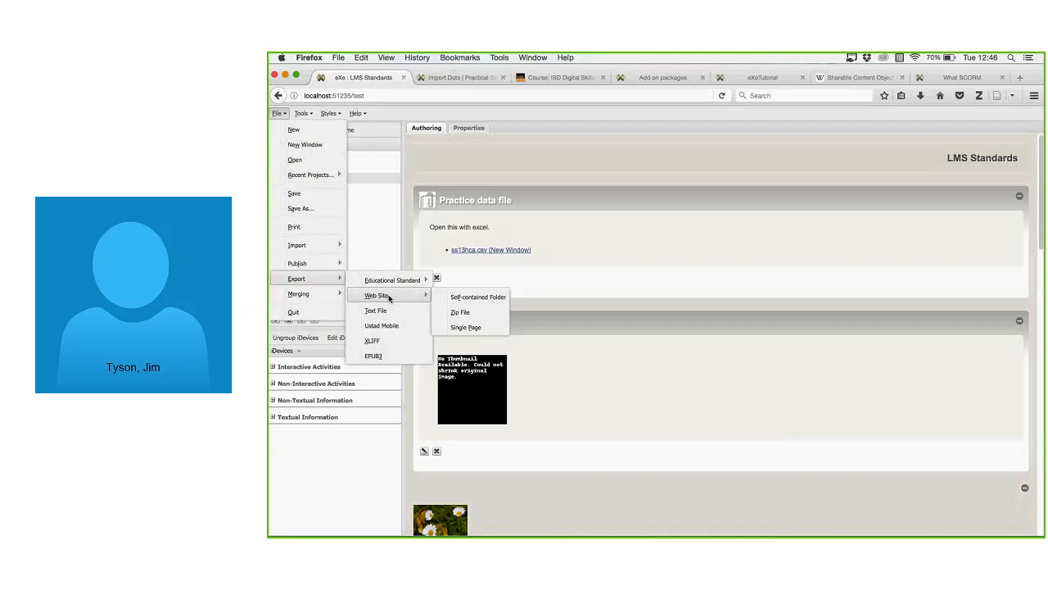
Attempt a Self-contained Folder export into a new test folder, dismissing the folder-already-exists warning.
left_click(458, 298)
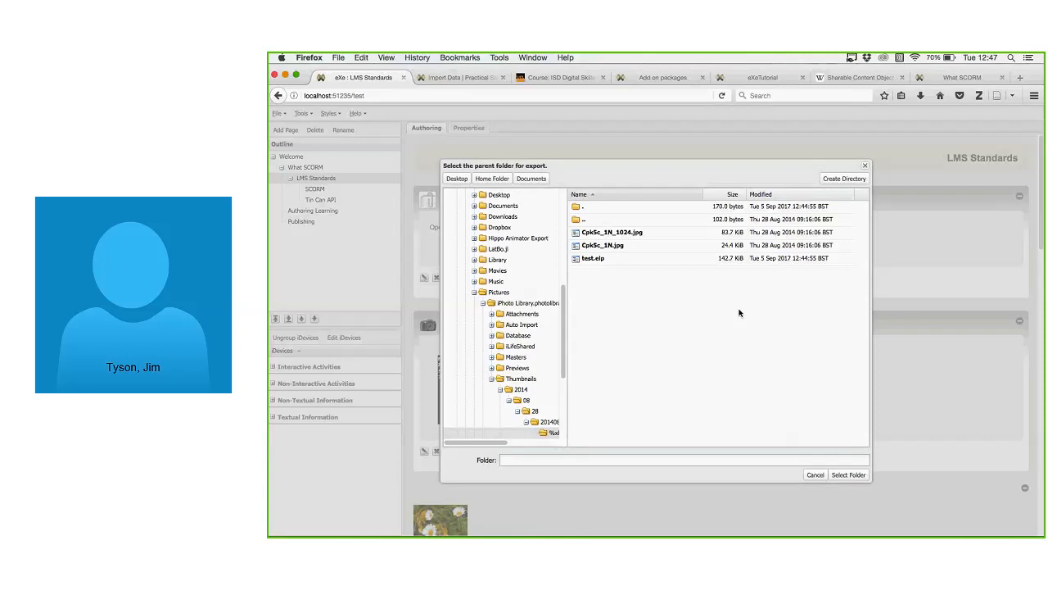
left_click(845, 179)
type("test")
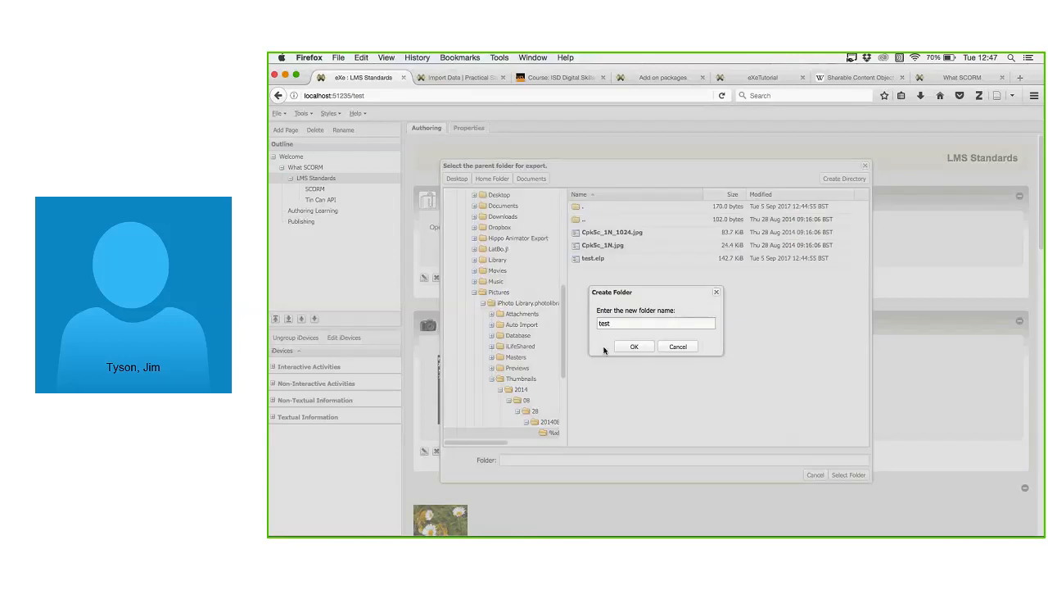
left_click(642, 346)
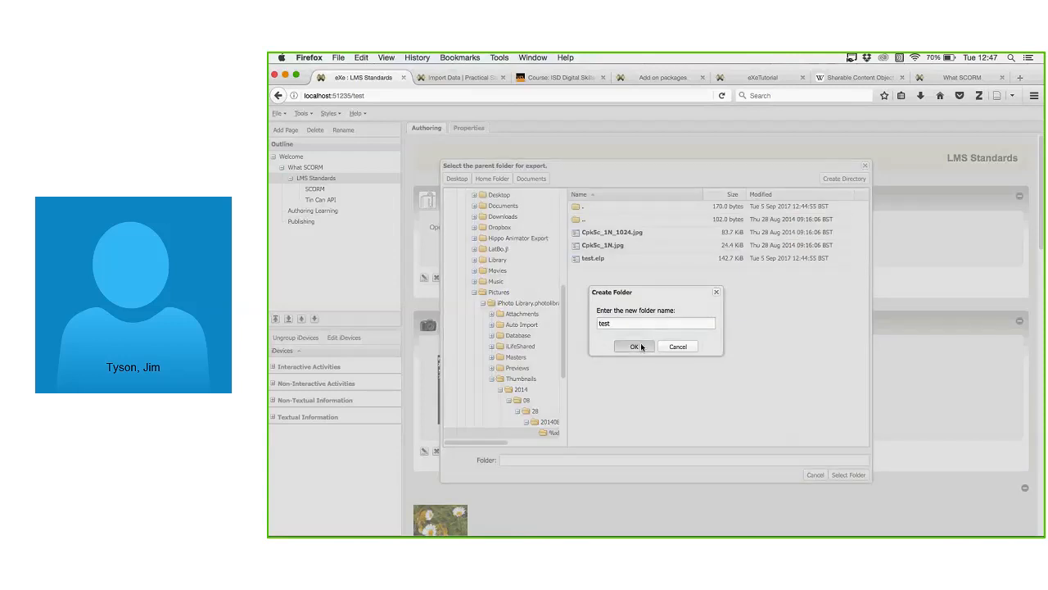
left_click(849, 475)
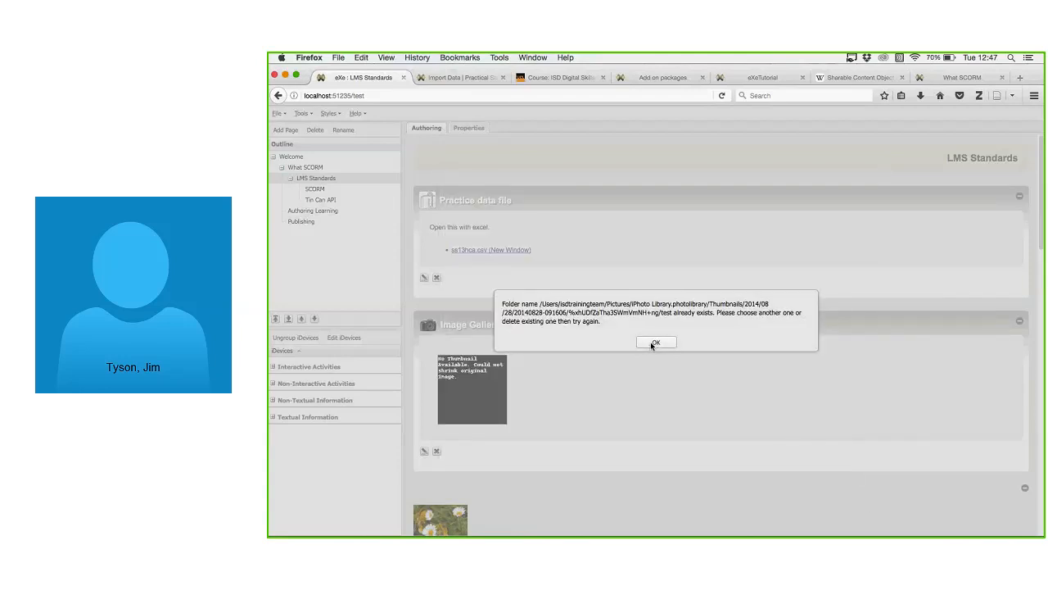
left_click(655, 343)
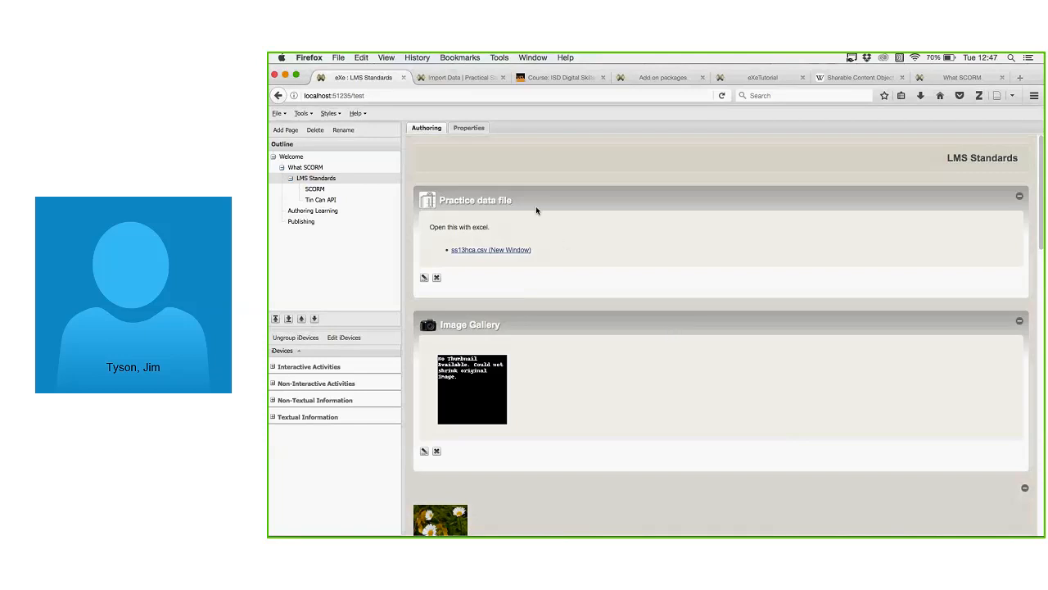
Display the Export > Educational Standard formats: Common Cartridge, SCORM1.2, SCORM2004 and IMS Content Package.
left_click(277, 113)
mouse_move(324, 263)
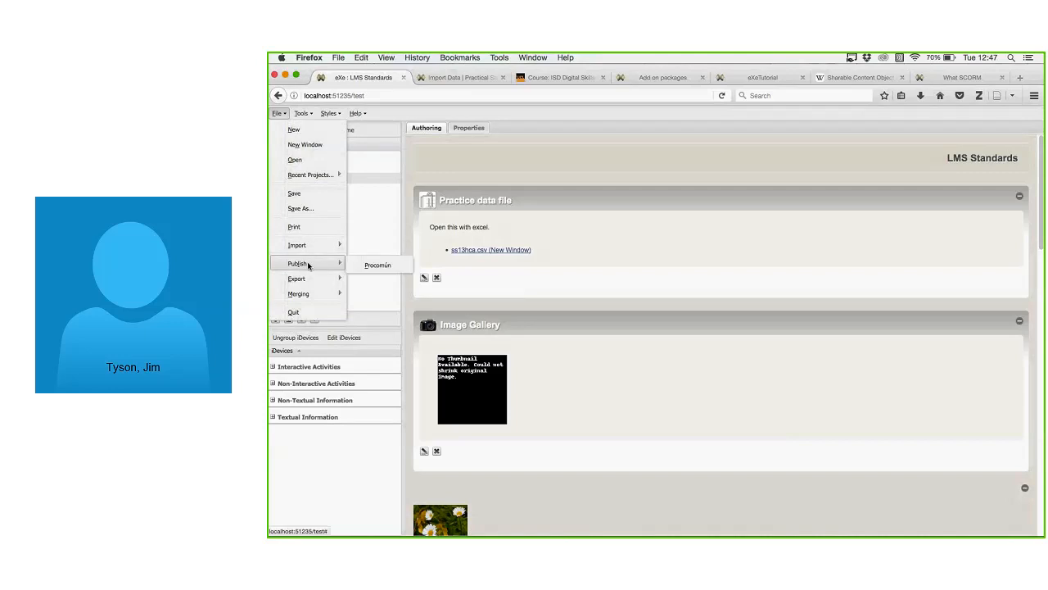
mouse_move(342, 279)
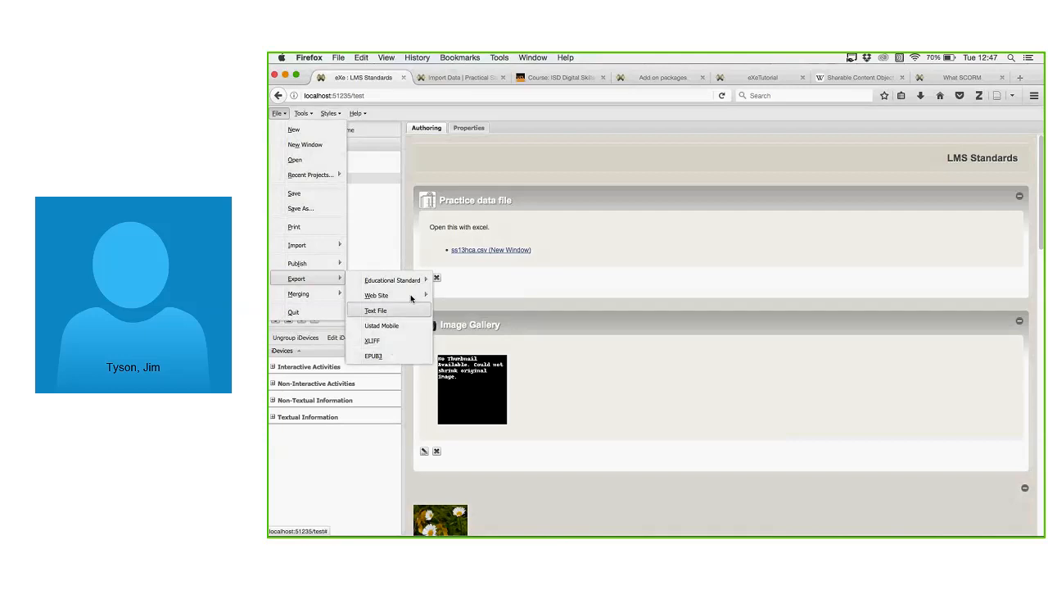
mouse_move(419, 281)
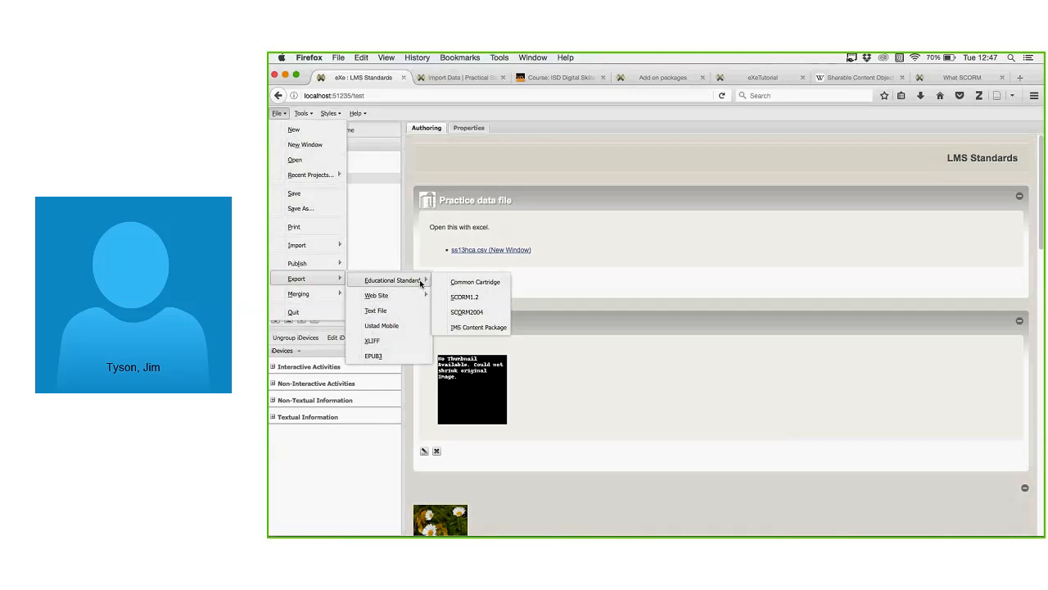
Export a SCORM2004 package named myscormtestfile into a new testinscorm folder.
left_click(481, 315)
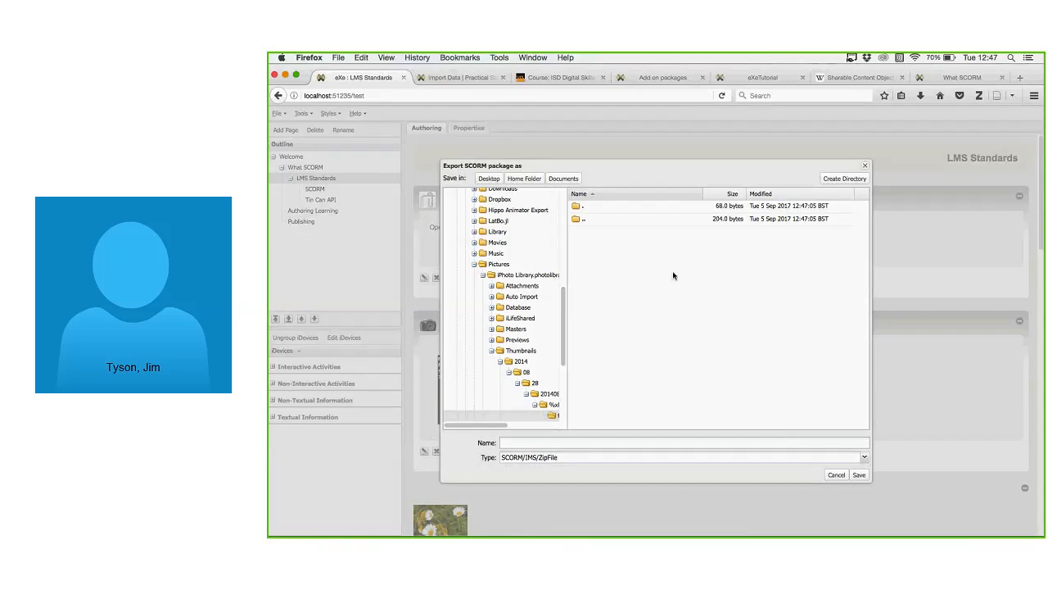
left_click(842, 179)
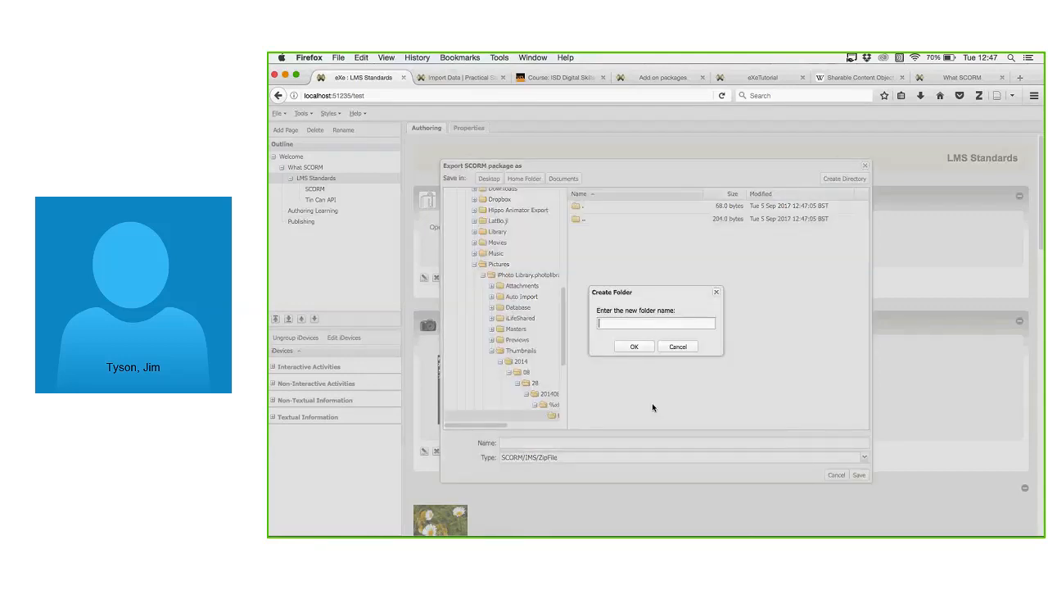
type("testinscorm")
left_click(636, 347)
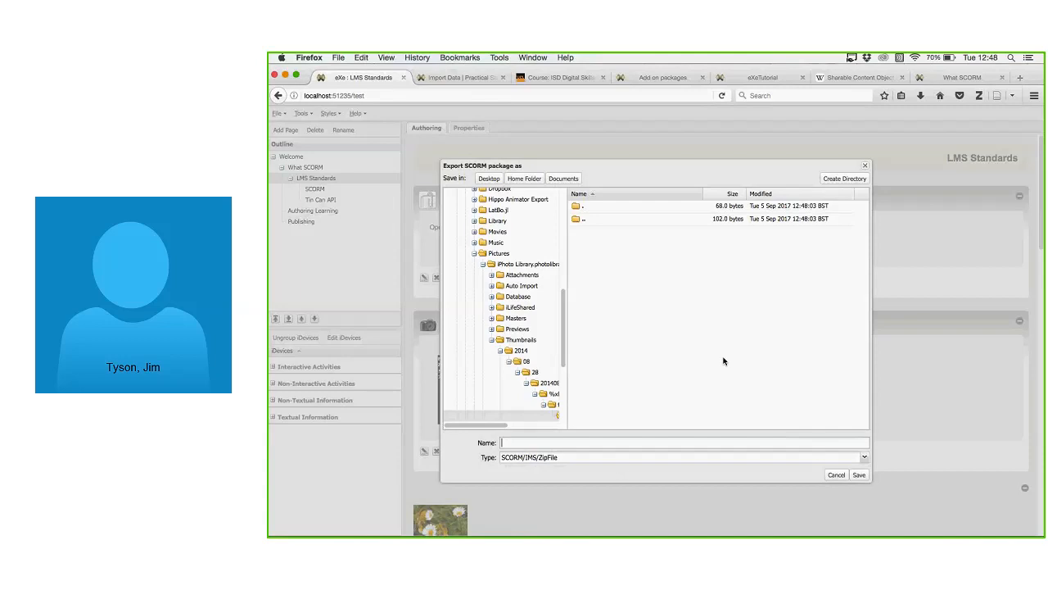
type("myscormtest")
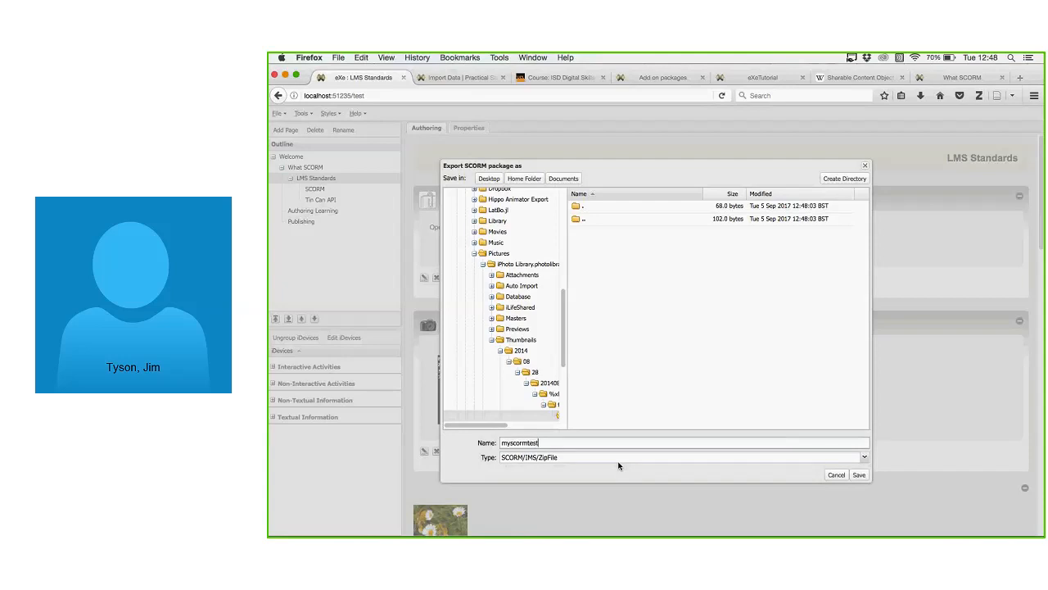
type("file")
left_click(858, 475)
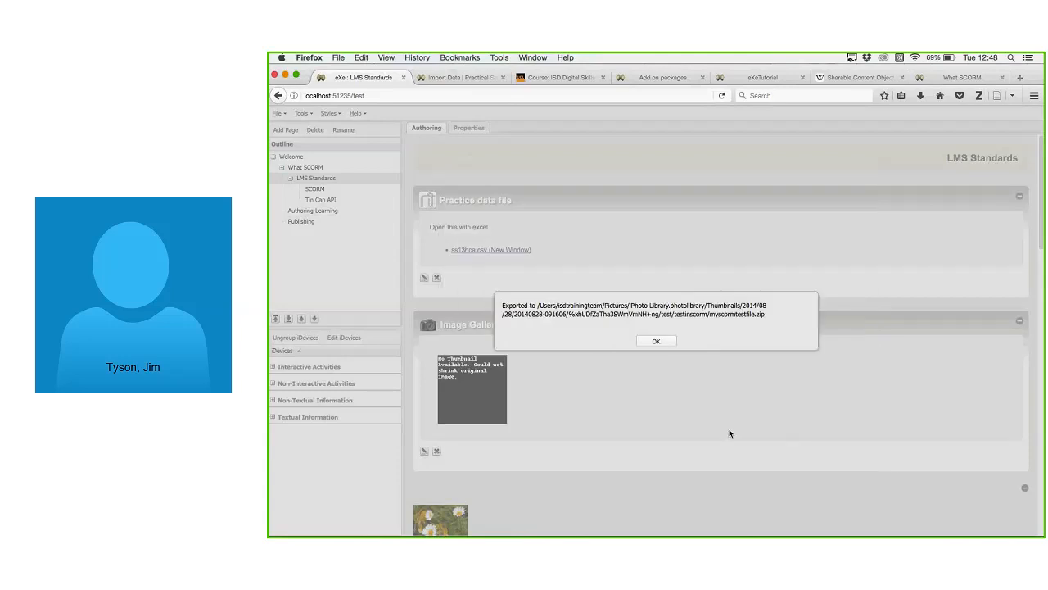
left_click(663, 342)
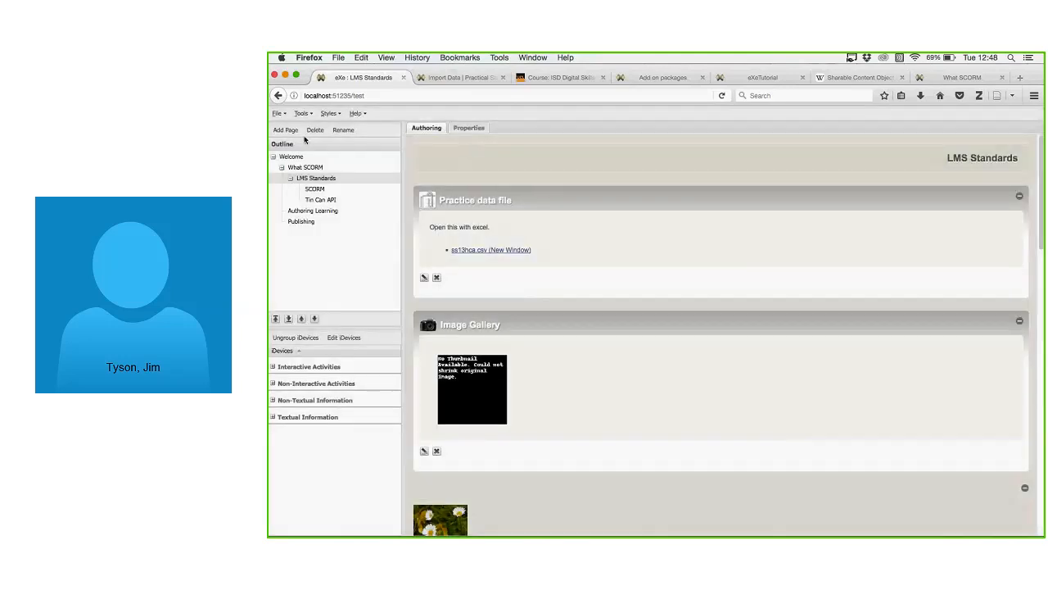
left_click(286, 115)
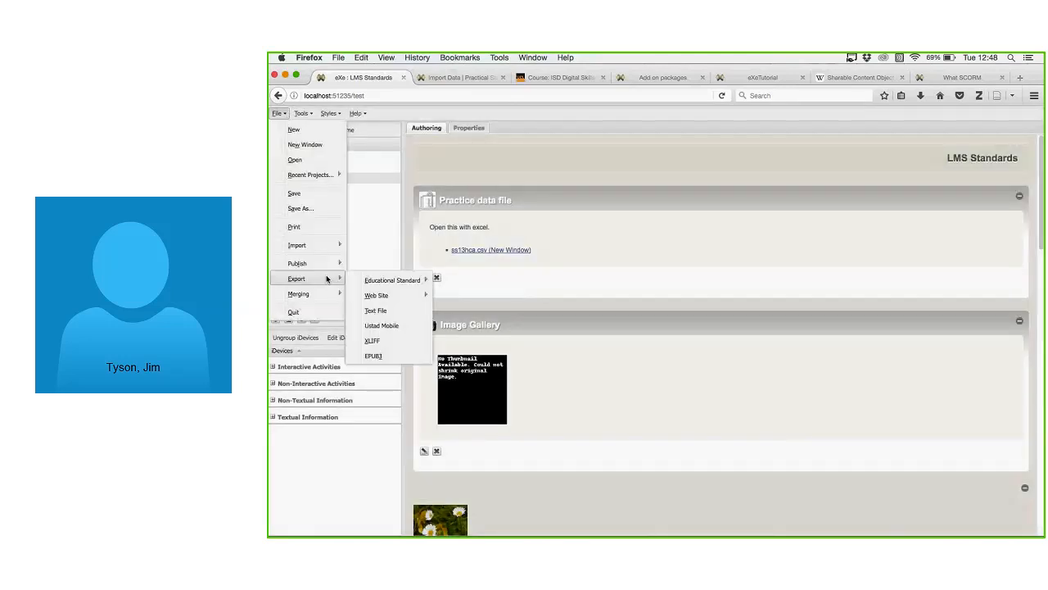
left_click(327, 278)
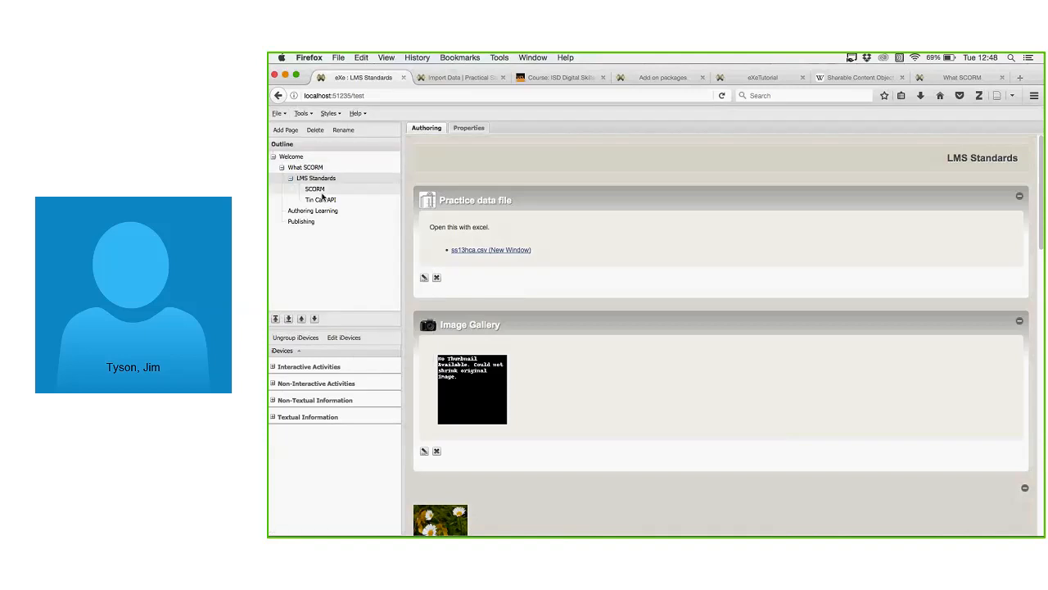
left_click(278, 113)
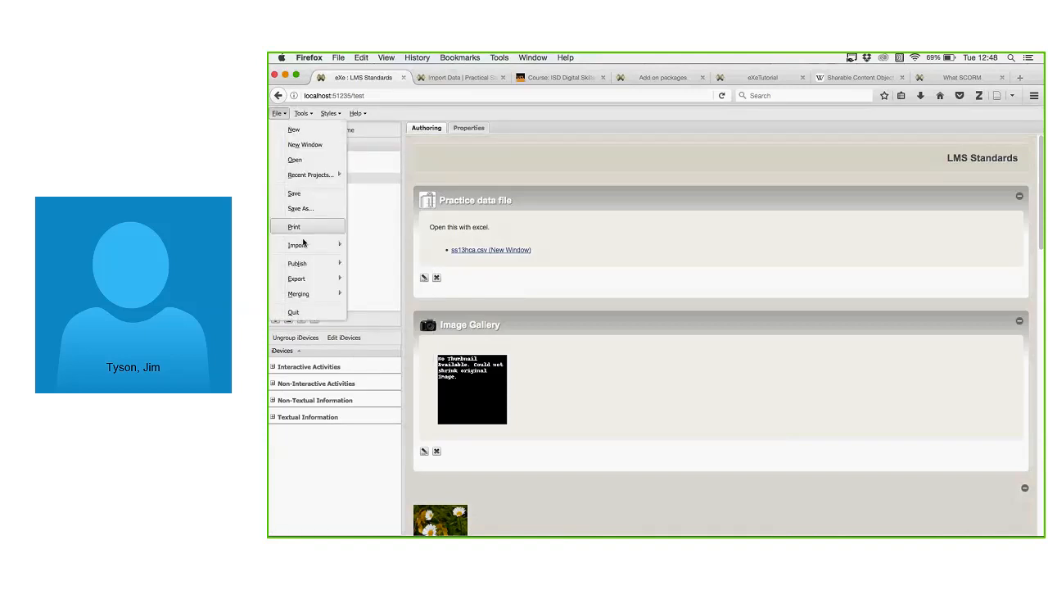
mouse_move(296, 279)
mouse_move(414, 280)
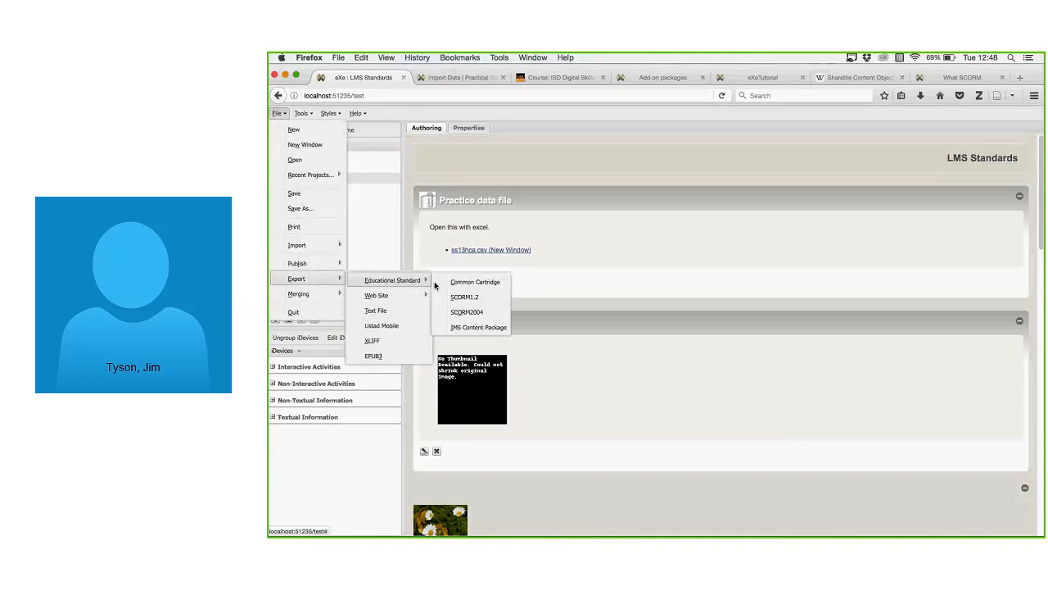
left_click(468, 312)
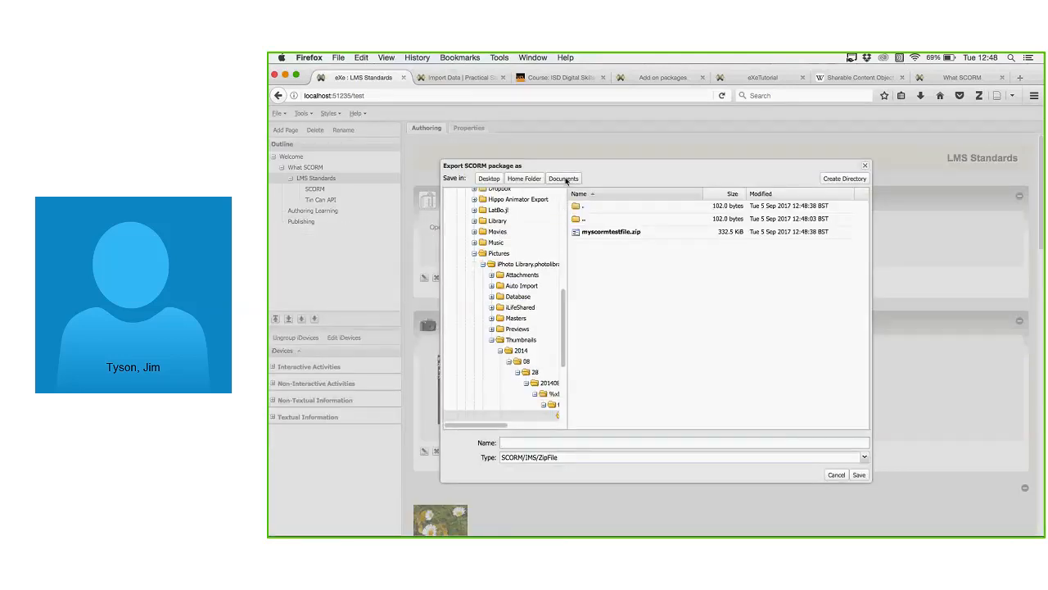
mouse_move(565, 314)
left_click_drag(565, 316, 564, 362)
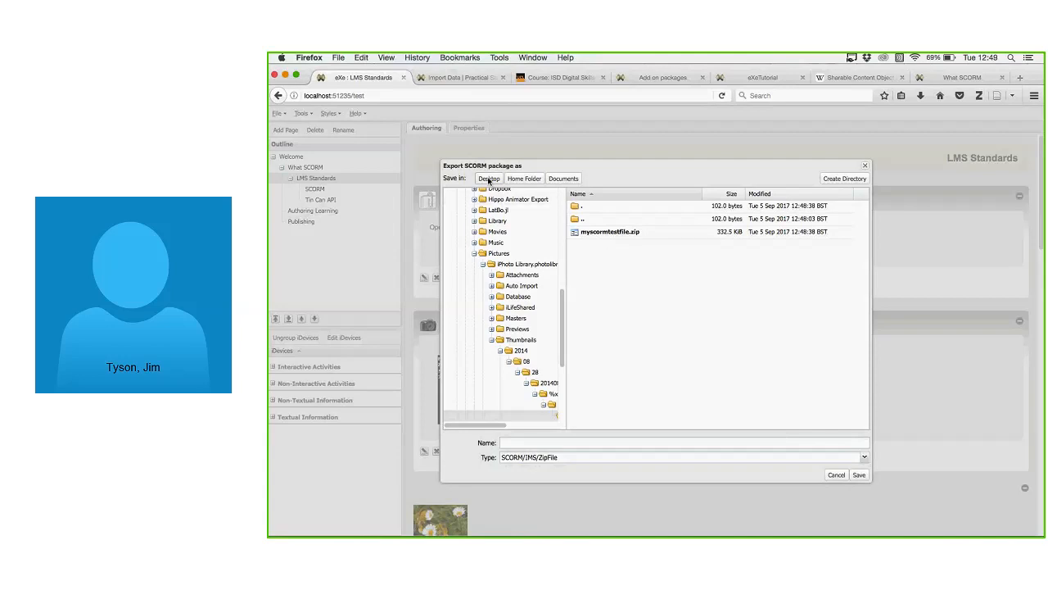
left_click(564, 180)
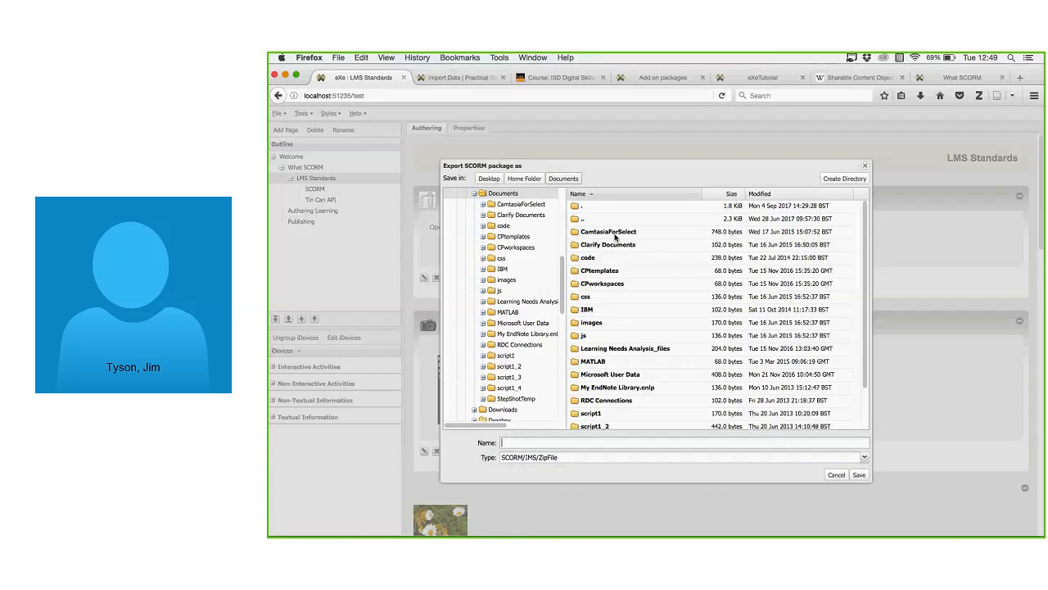
scroll(721, 377, "down", 2)
scroll(725, 381, "up", 3)
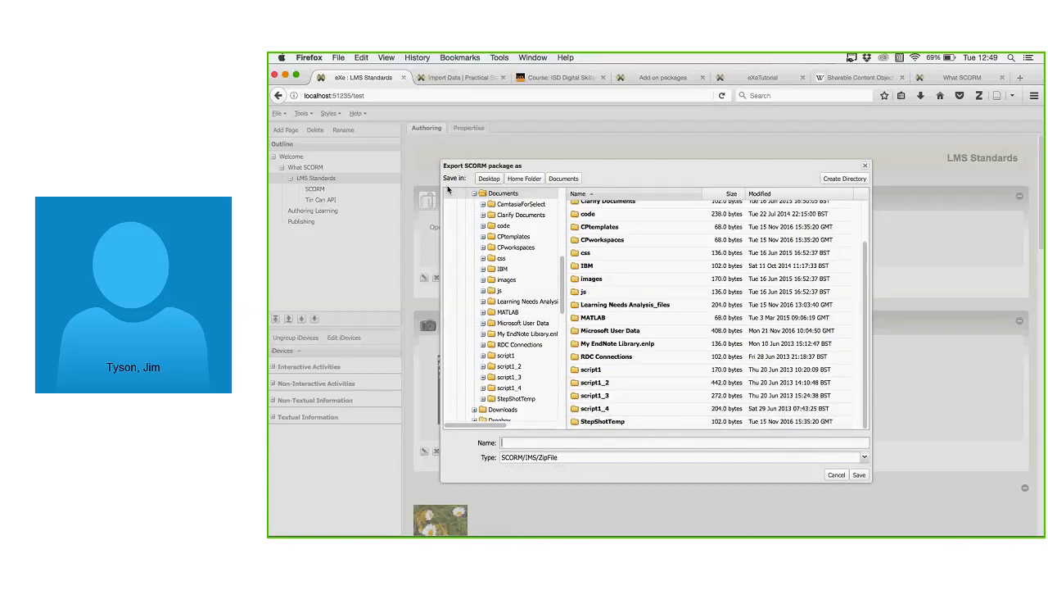
left_click(574, 179)
left_click(865, 165)
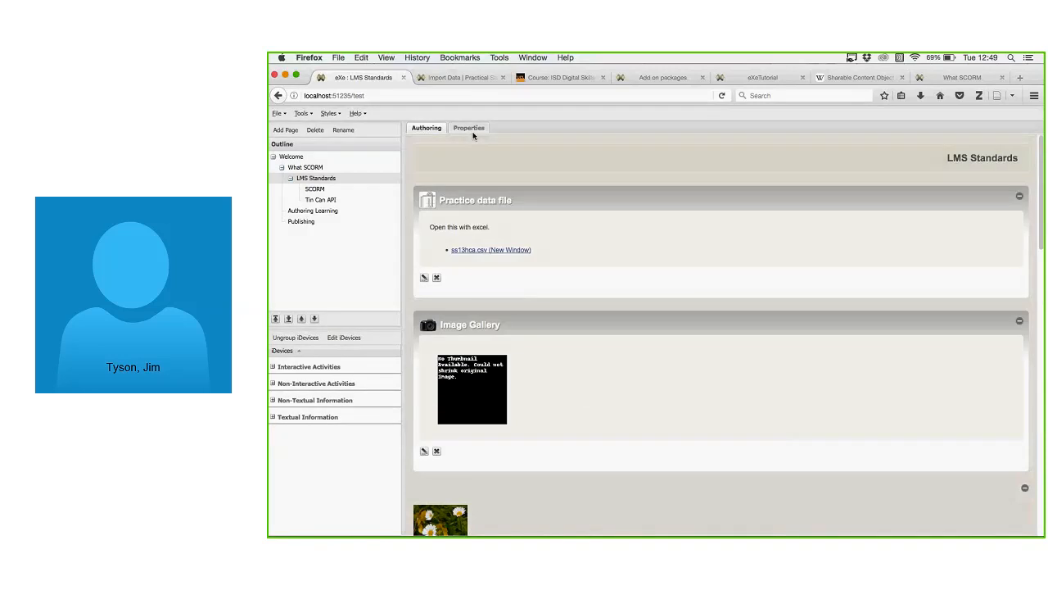
Export the course as the SCORM 2004 package scormtestpackage.zip in the home folder.
left_click(278, 113)
left_click(300, 262)
left_click(282, 114)
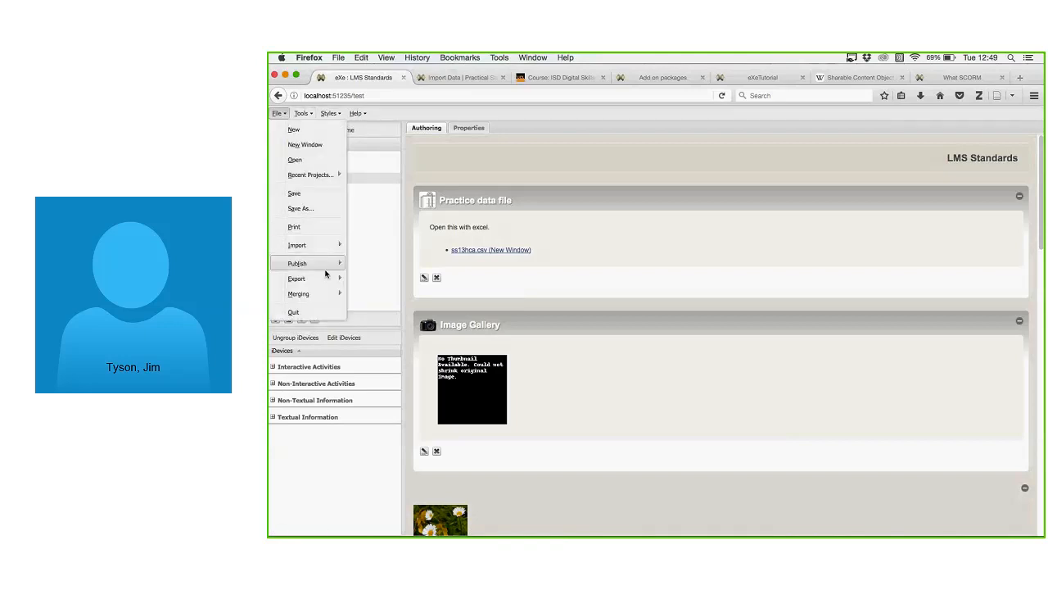
mouse_move(328, 278)
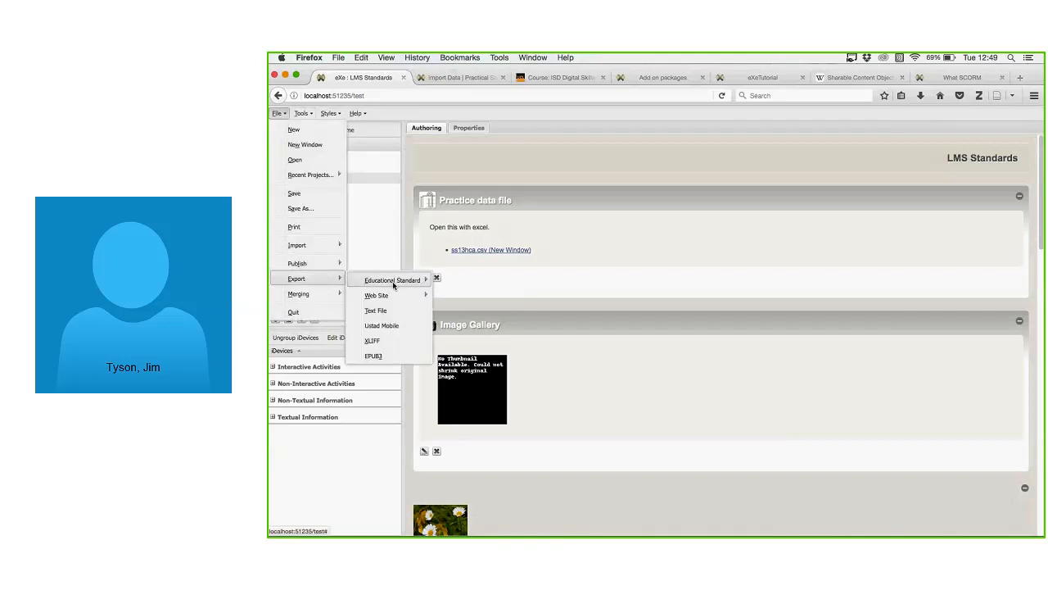
mouse_move(401, 280)
left_click(500, 314)
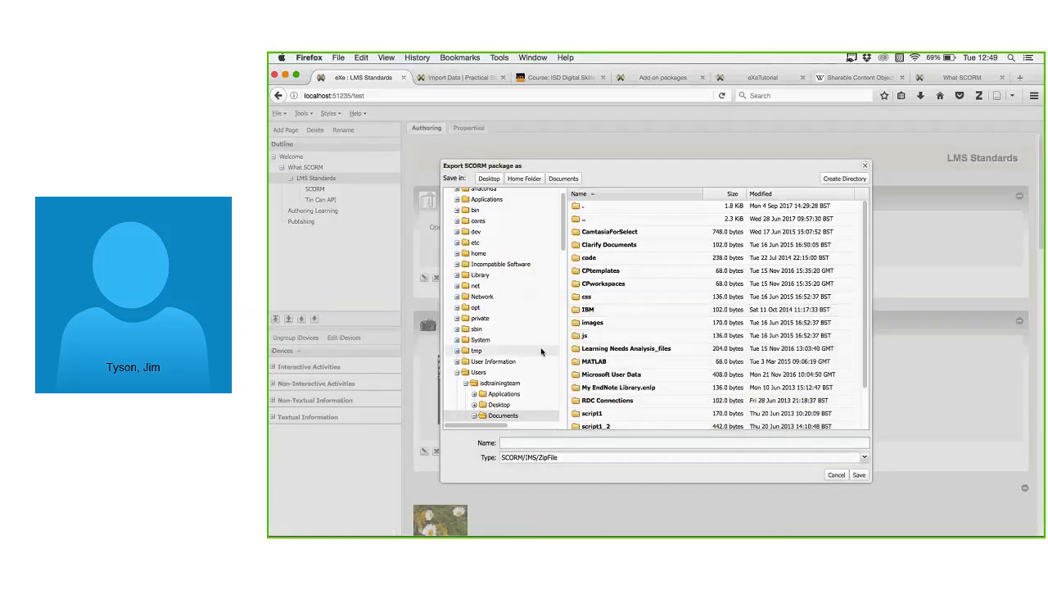
left_click(496, 383)
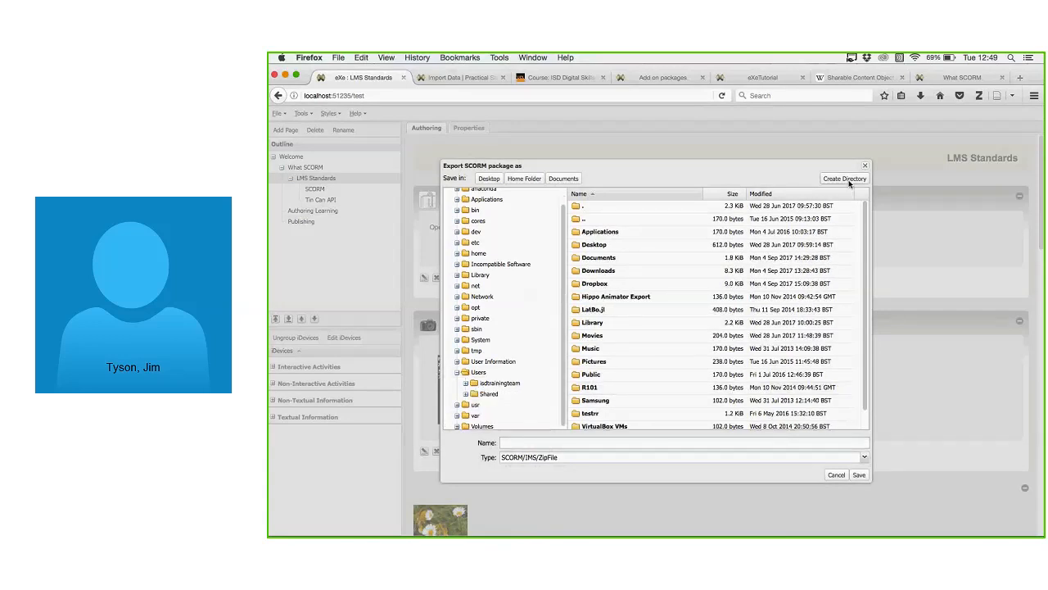
double_click(500, 384)
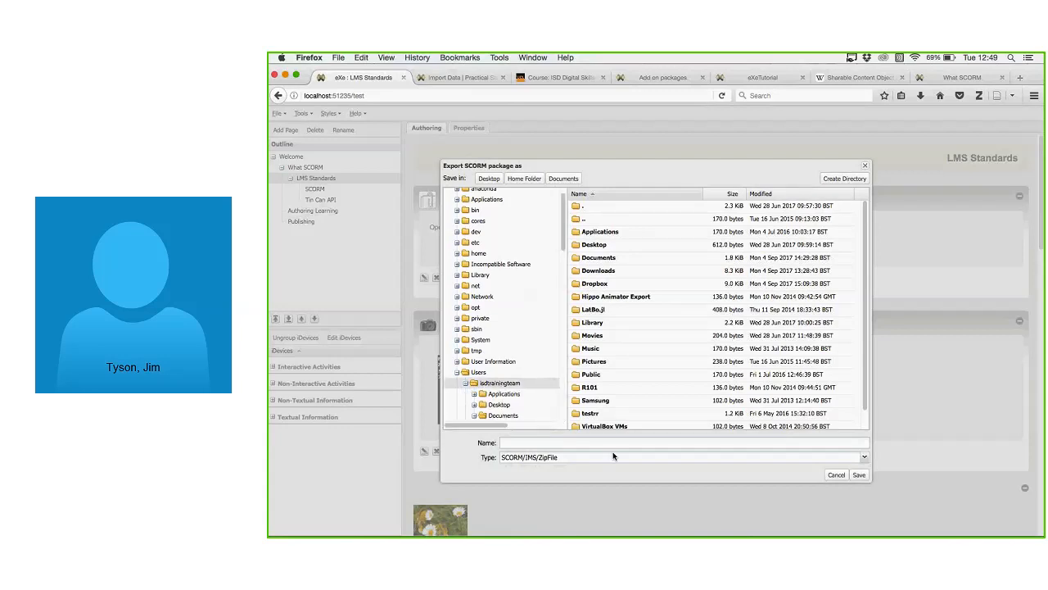
left_click(609, 443)
type("scormtestpackage")
left_click(858, 475)
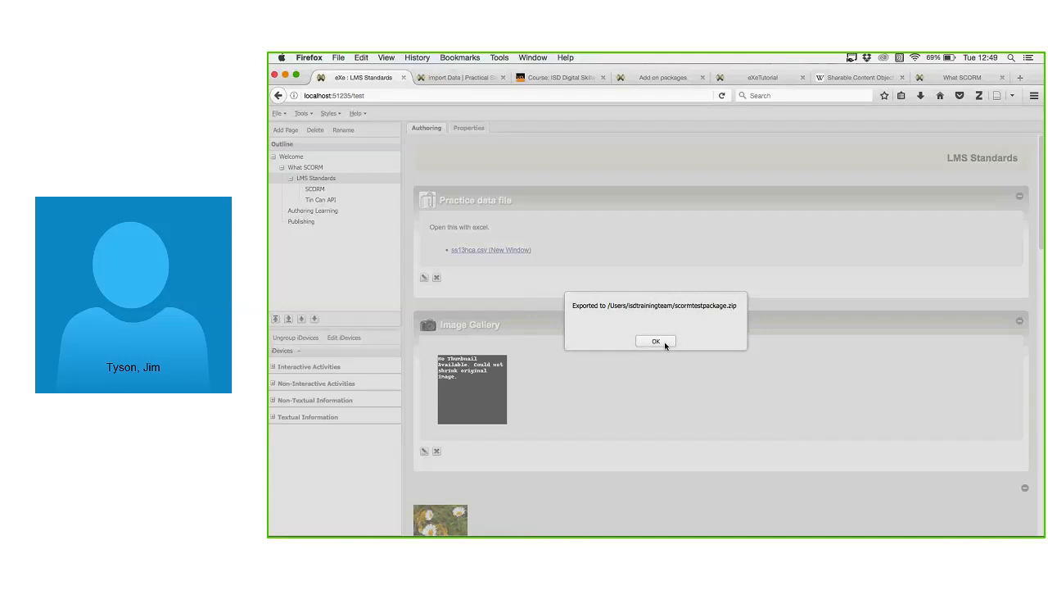
left_click(662, 343)
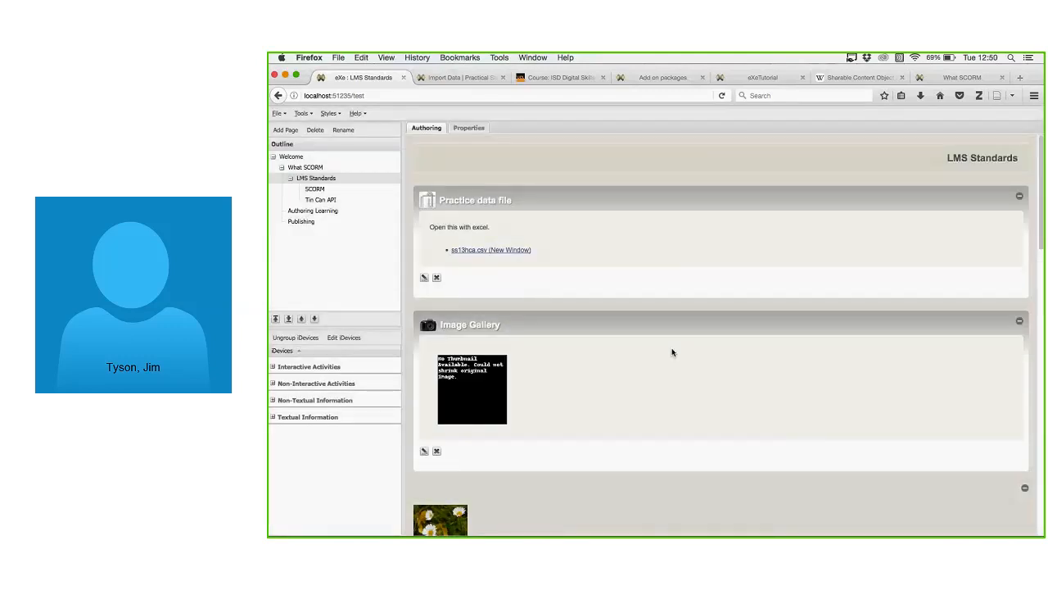
Log into UCL Moodle from the Moodle tab with the saved credentials and review the Course overview.
left_click(562, 78)
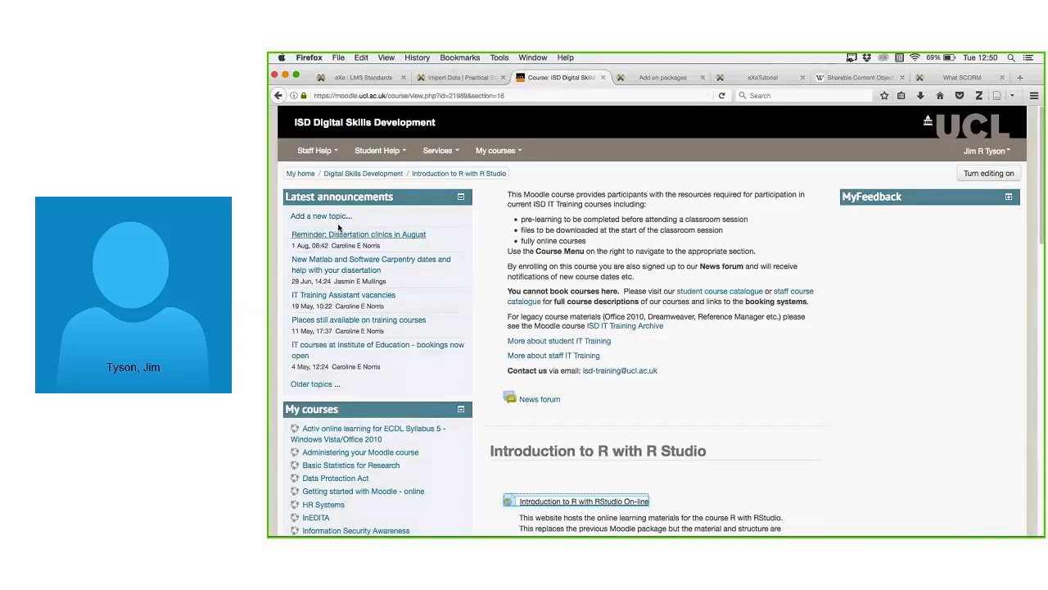
left_click(361, 172)
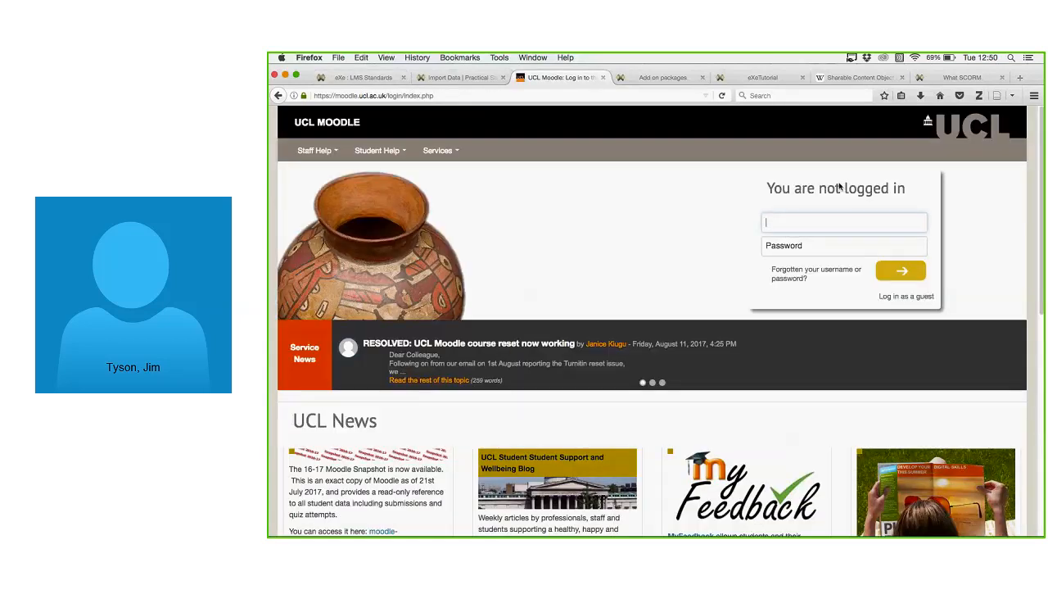
left_click(807, 230)
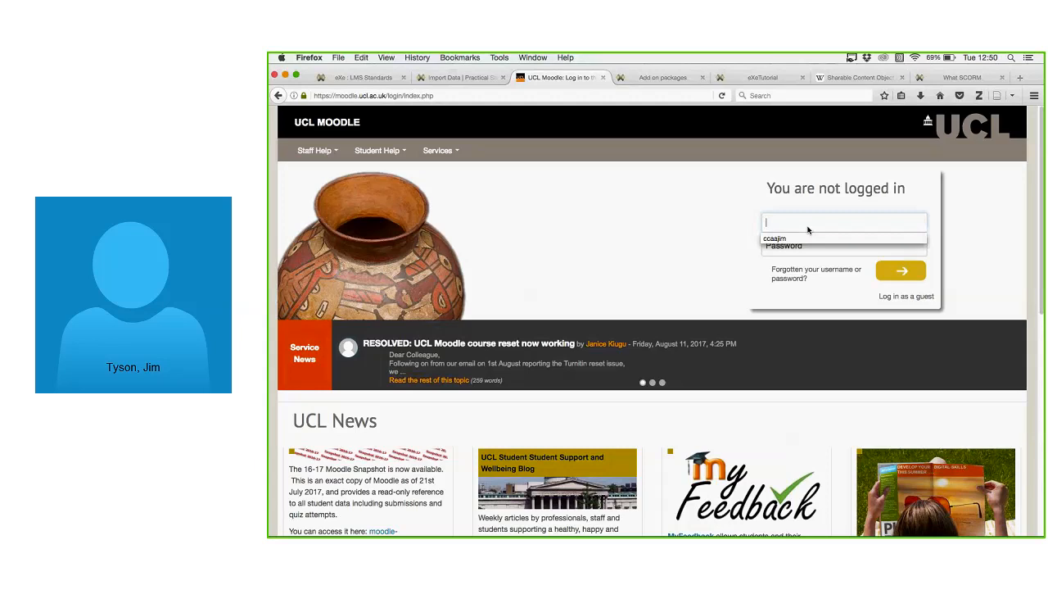
key("Down")
key("Return")
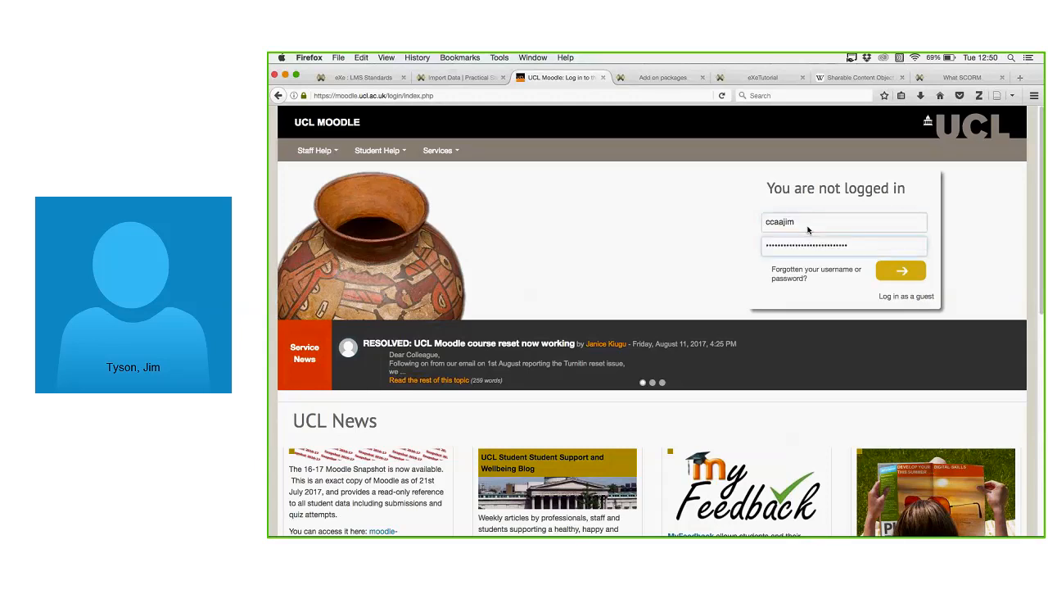
key("Return")
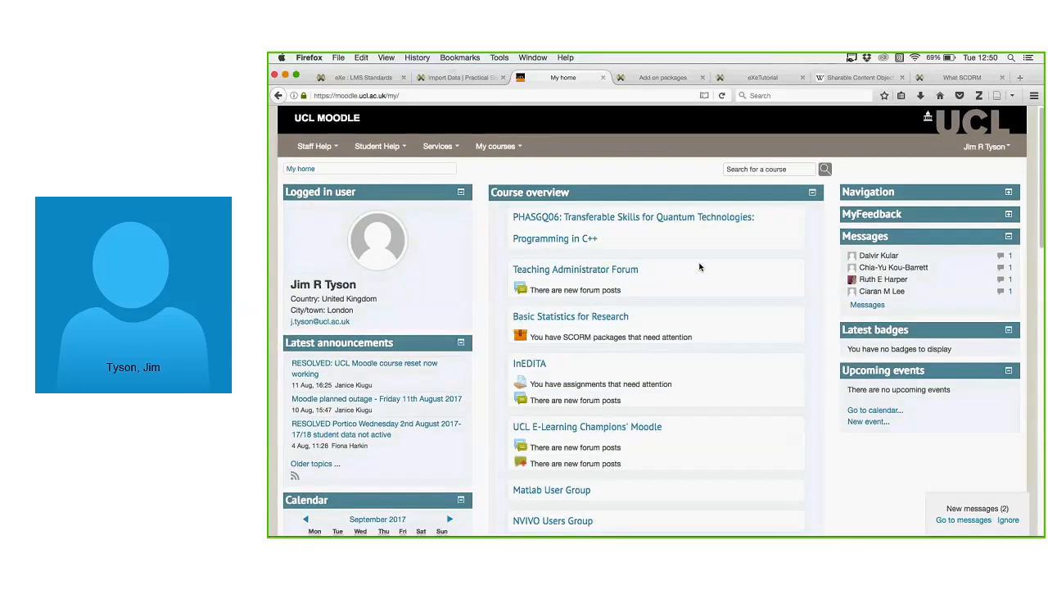
scroll(663, 295, "down", 5)
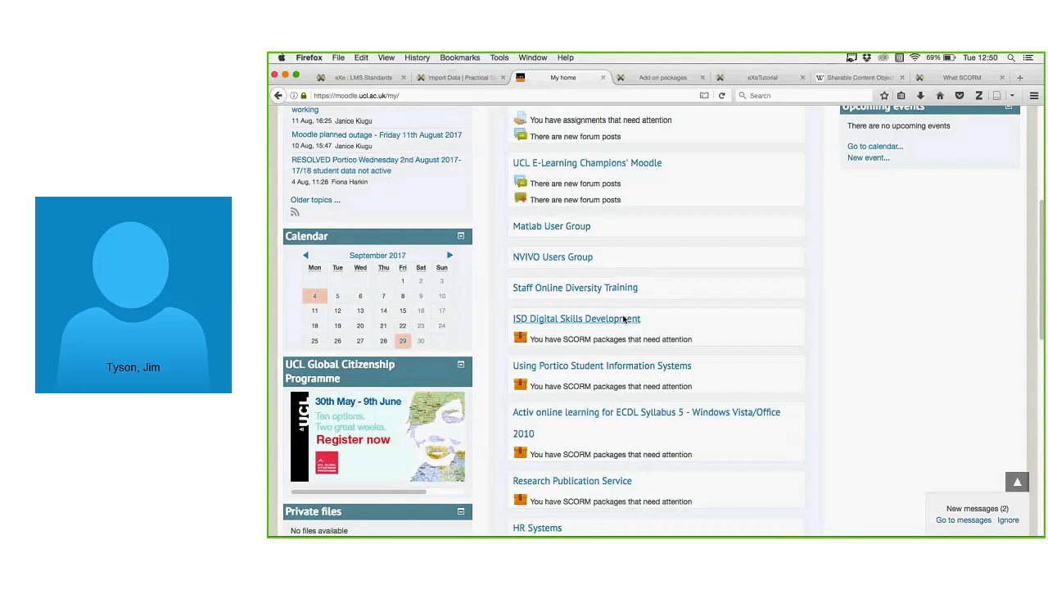
scroll(655, 325, "down", 10)
scroll(685, 331, "up", 2)
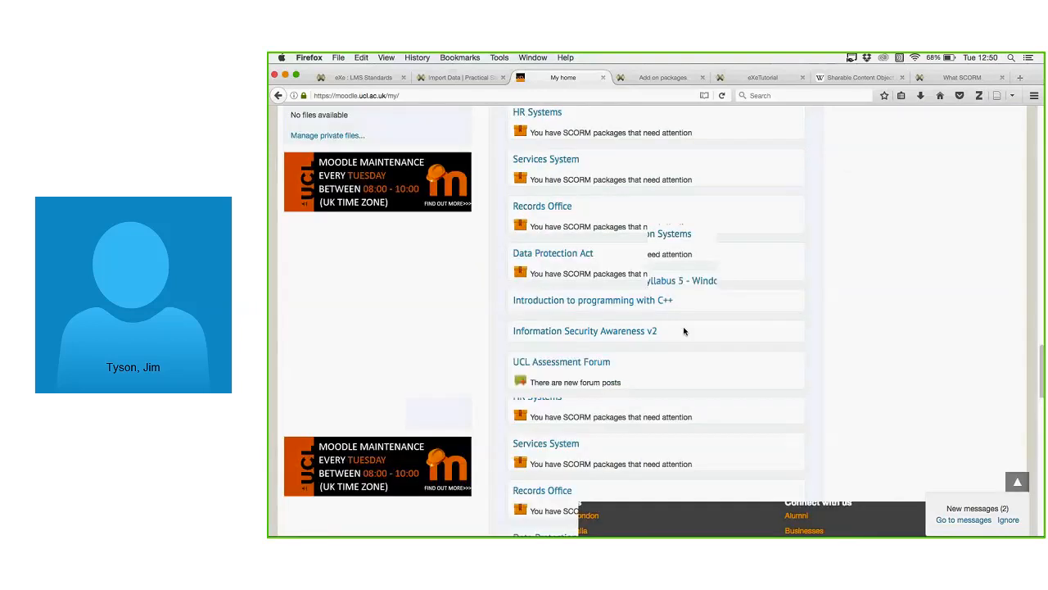
scroll(684, 331, "up", 15)
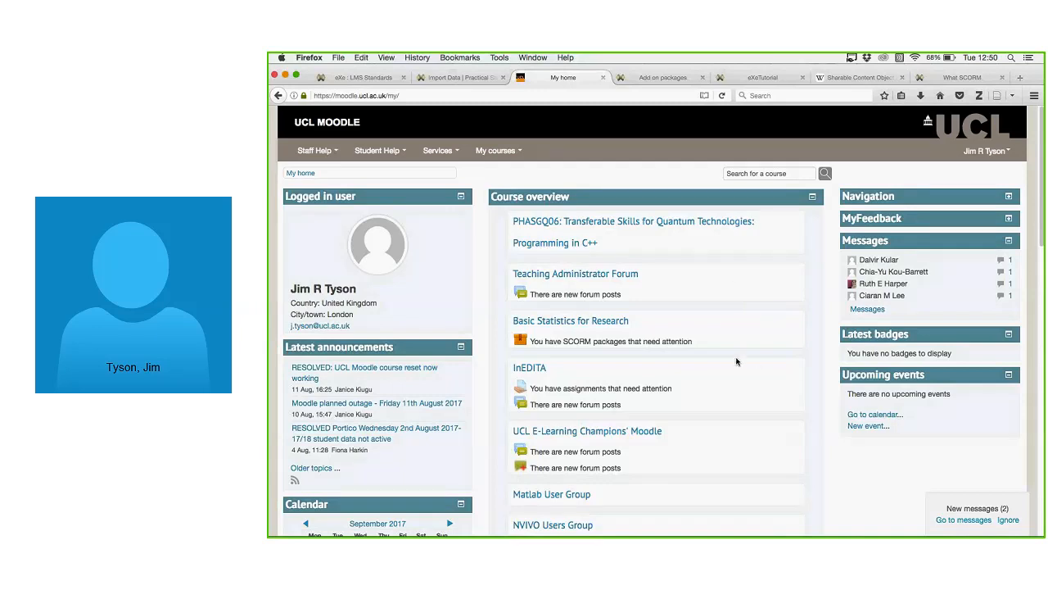
Open the personal sandbox course from My courses, reload it, and scroll down to Topic 9.
left_click(519, 154)
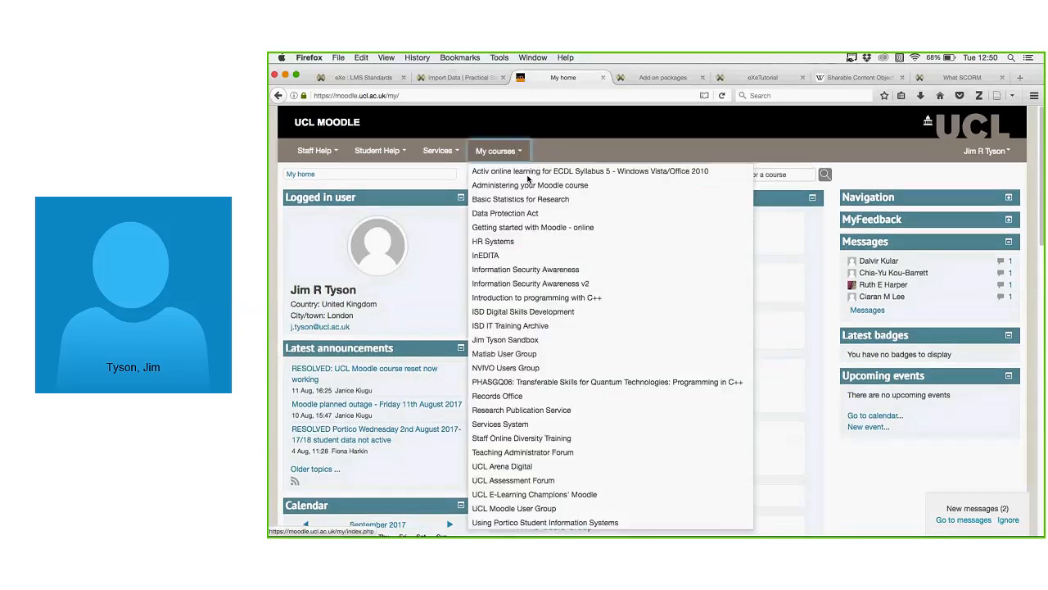
left_click(505, 339)
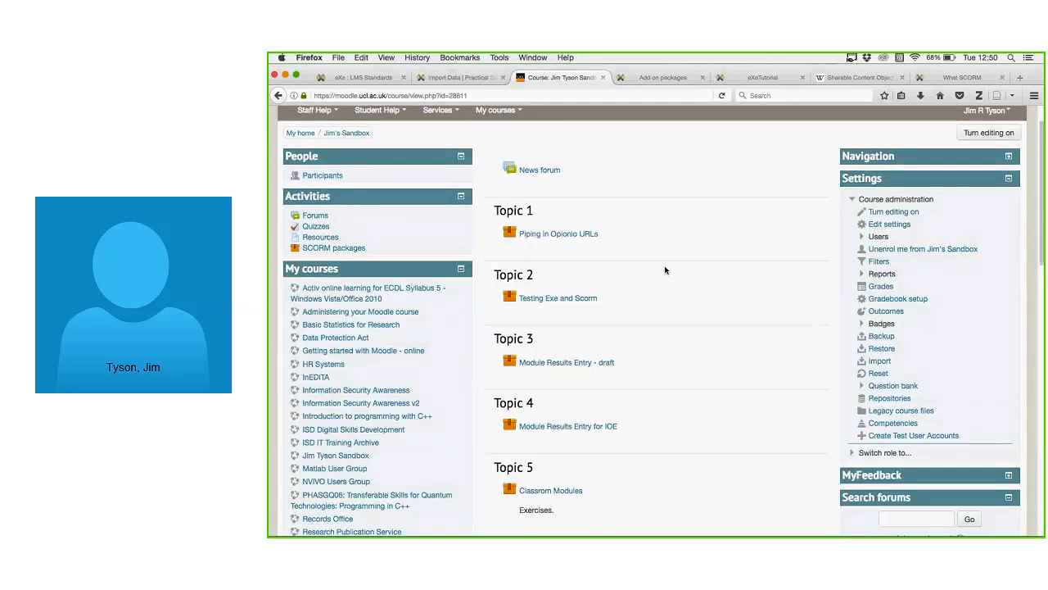
scroll(668, 279, "down", 3)
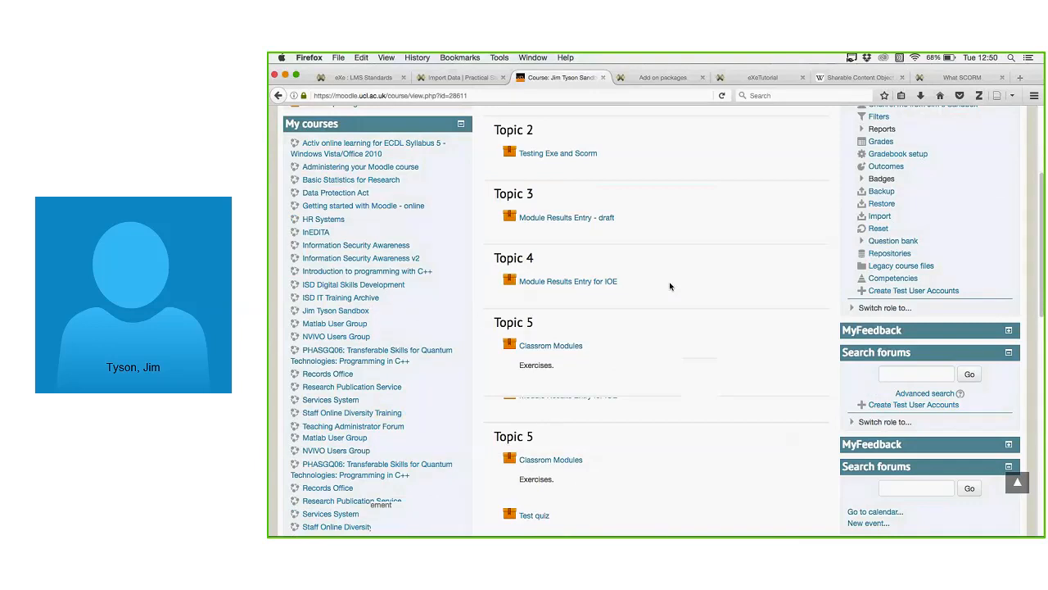
key("super+r")
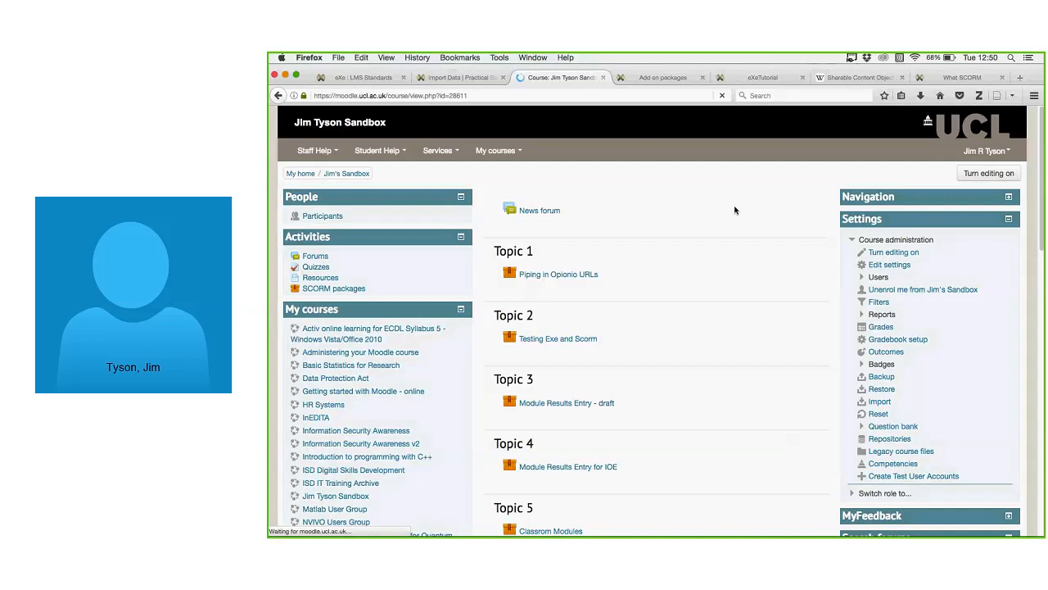
scroll(735, 219, "down", 5)
scroll(735, 231, "down", 1)
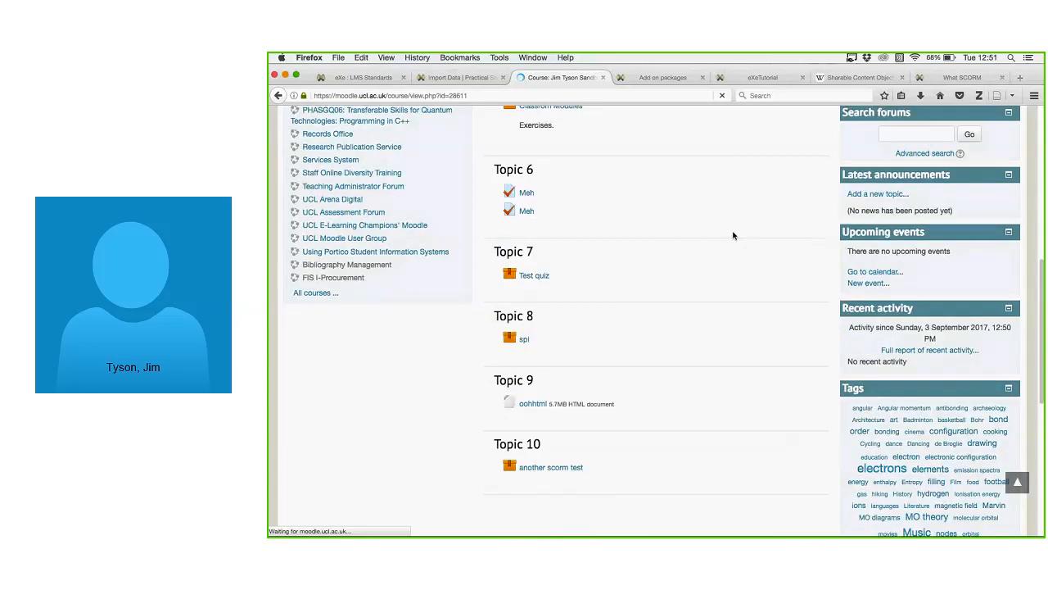
scroll(732, 235, "up", 6)
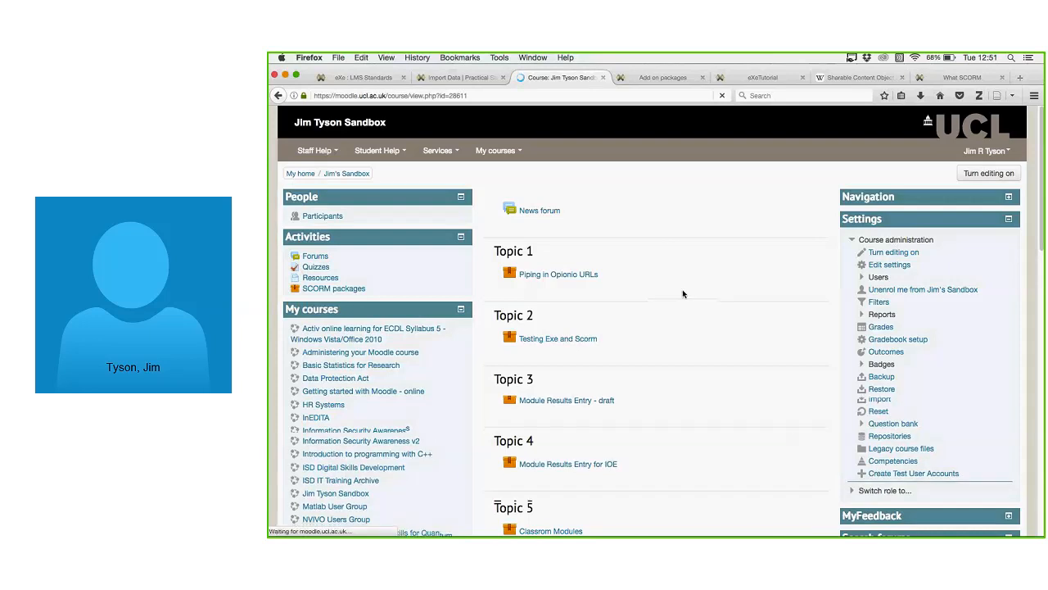
scroll(683, 294, "down", 4)
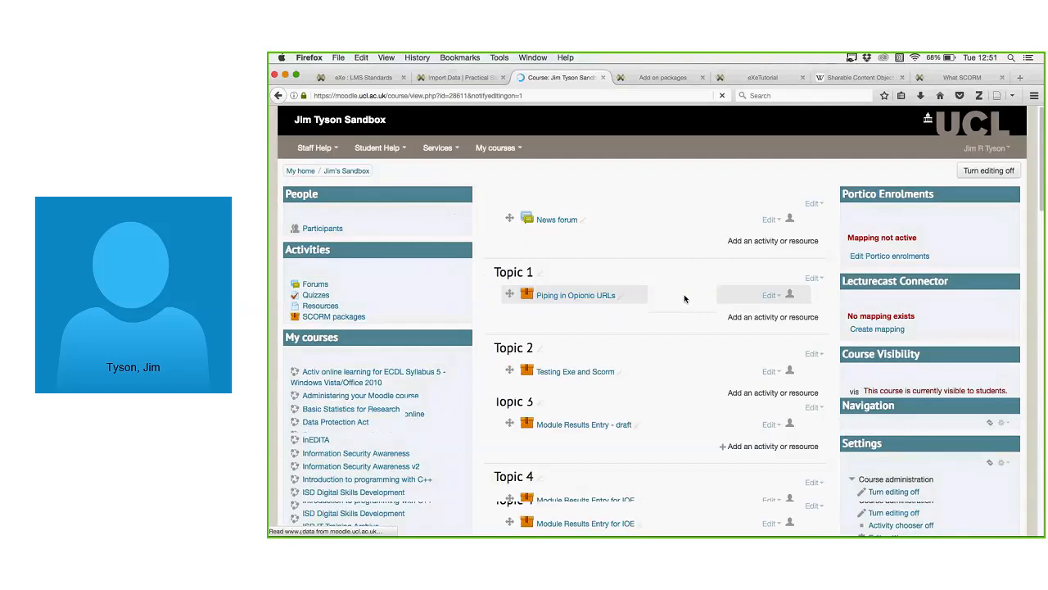
scroll(684, 298, "down", 9)
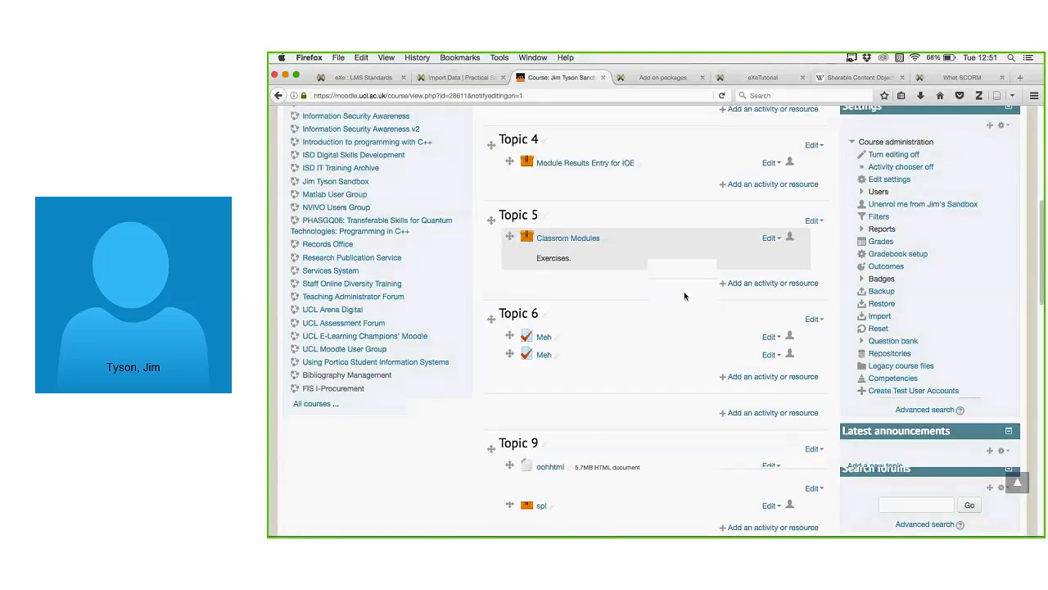
scroll(684, 296, "down", 9)
scroll(685, 295, "up", 9)
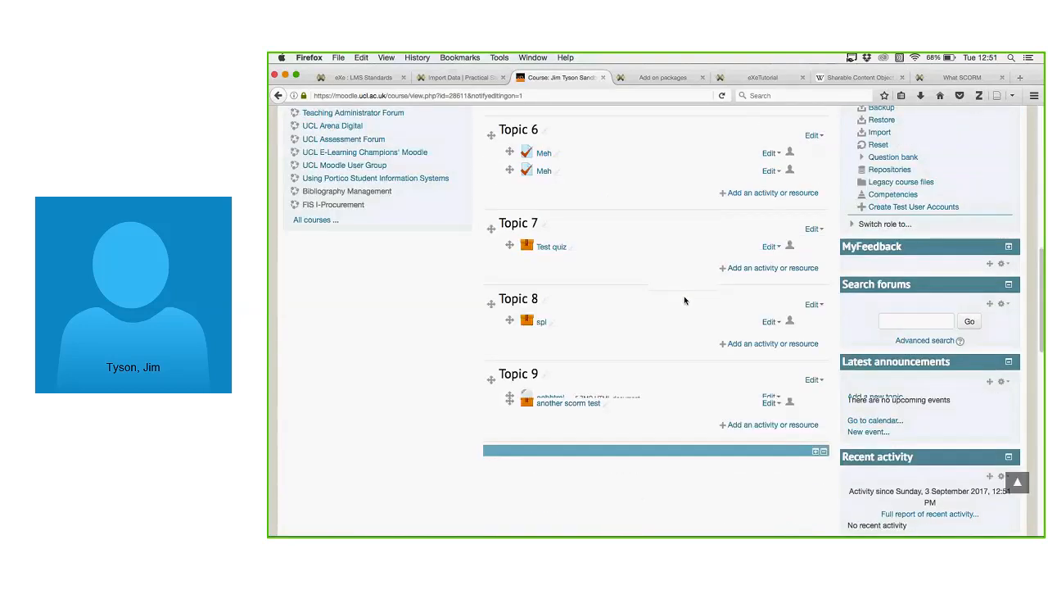
scroll(684, 296, "down", 8)
Add a SCORM package activity to Topic 10.
left_click(738, 254)
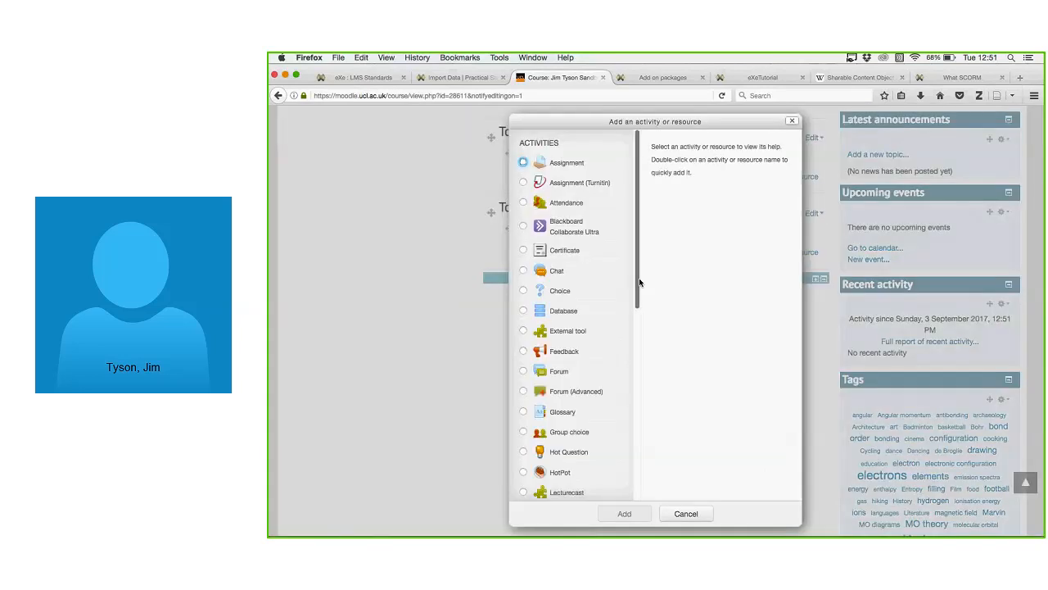
scroll(637, 272, "down", 1)
left_click_drag(637, 272, 628, 455)
left_click(524, 223)
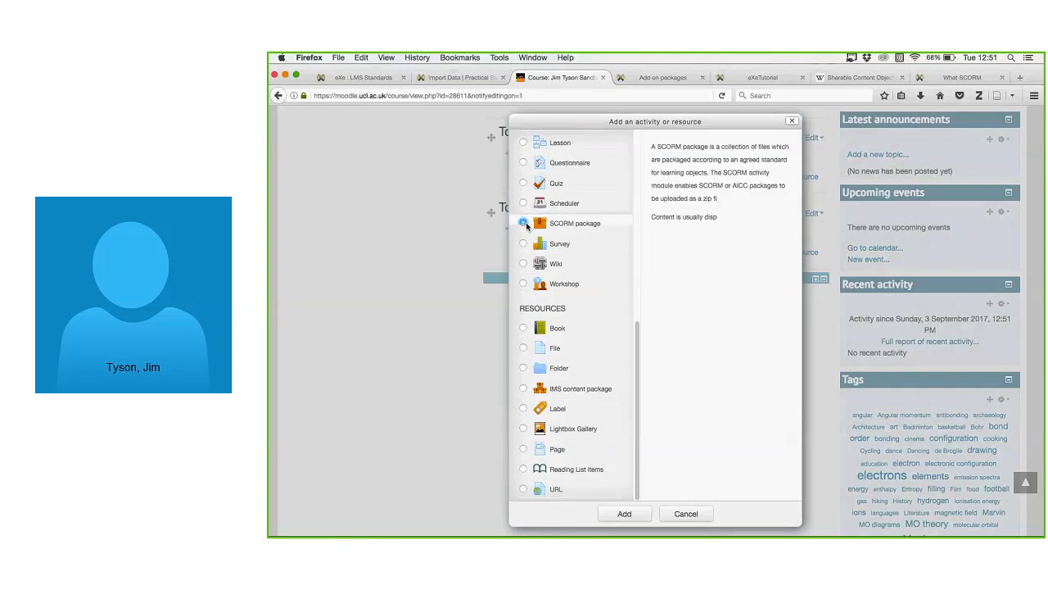
left_click(629, 514)
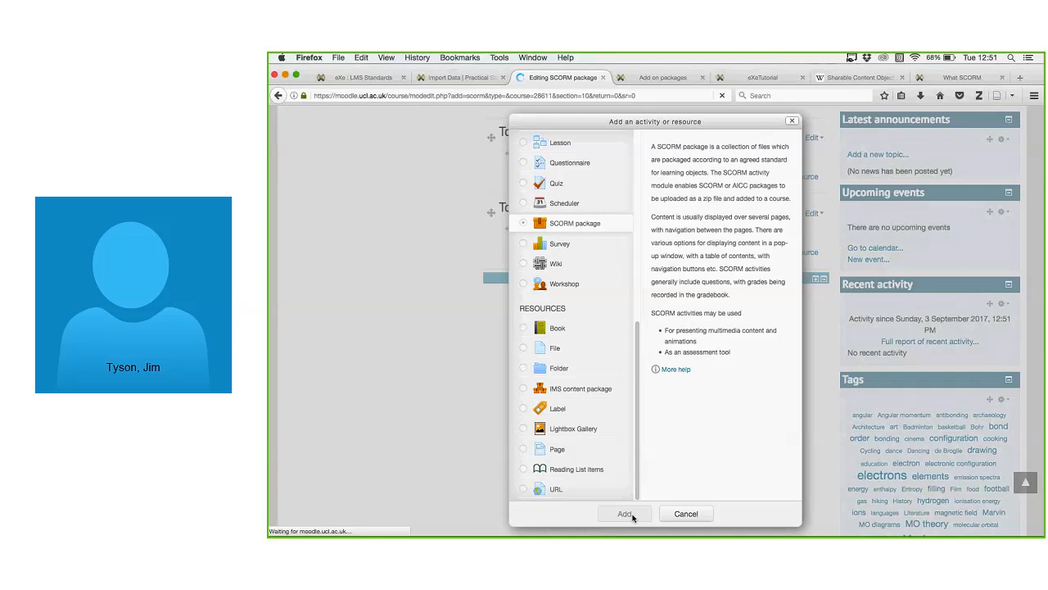
Name it 'testing again', describe it as 'Not very interesting content.', and display the description on the course page.
type("testing again")
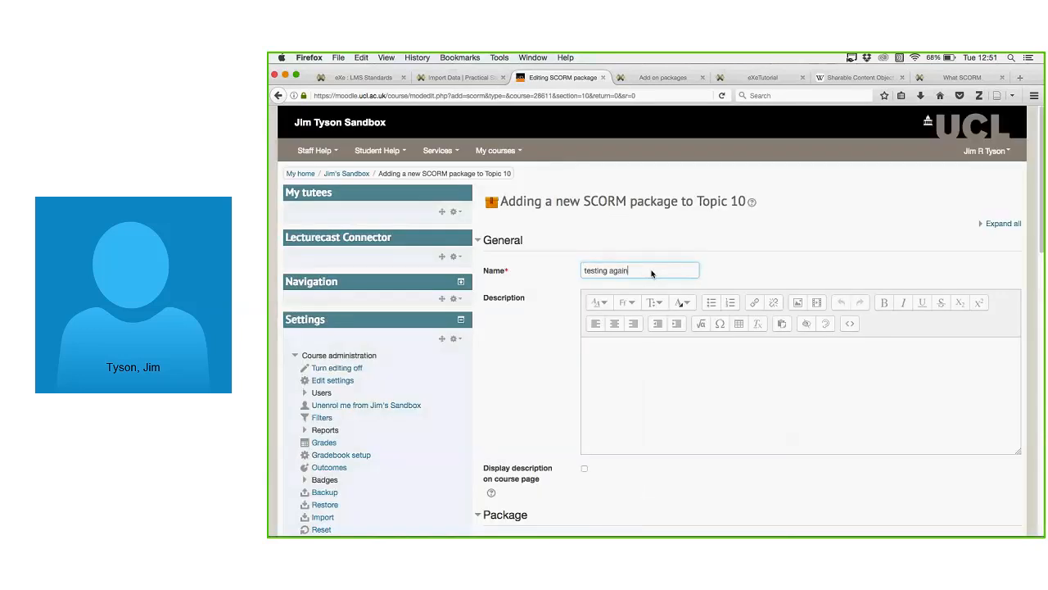
left_click(645, 376)
type("Not very interesting content")
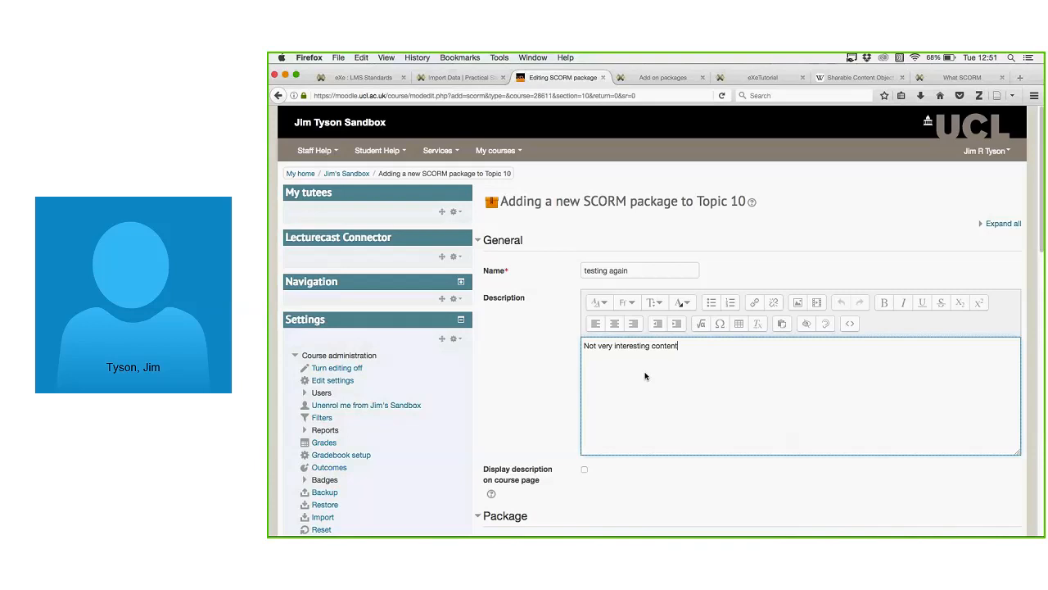
type(".")
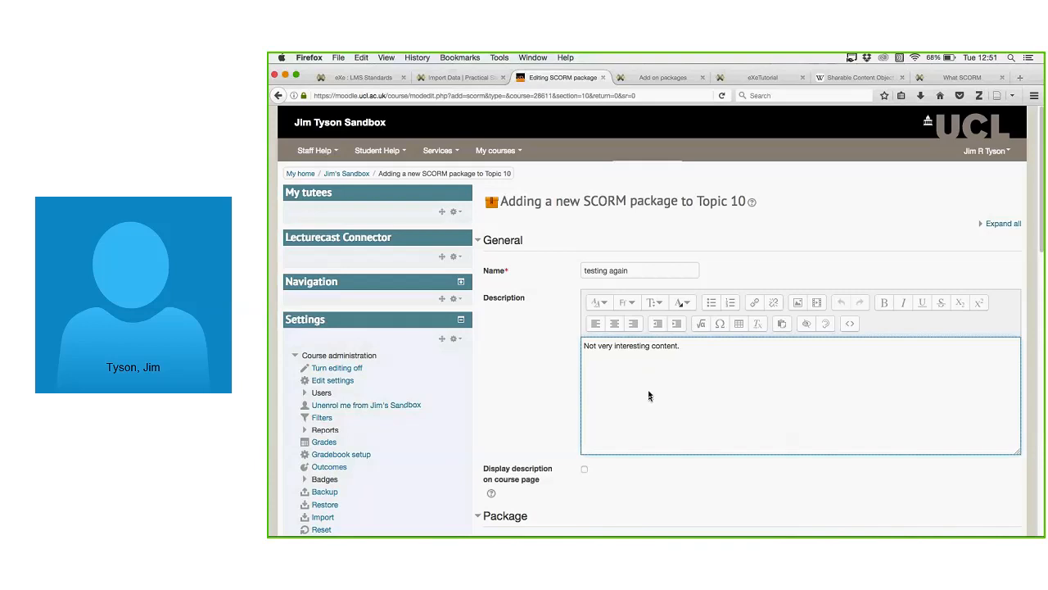
scroll(649, 395, "down", 5)
left_click(585, 245)
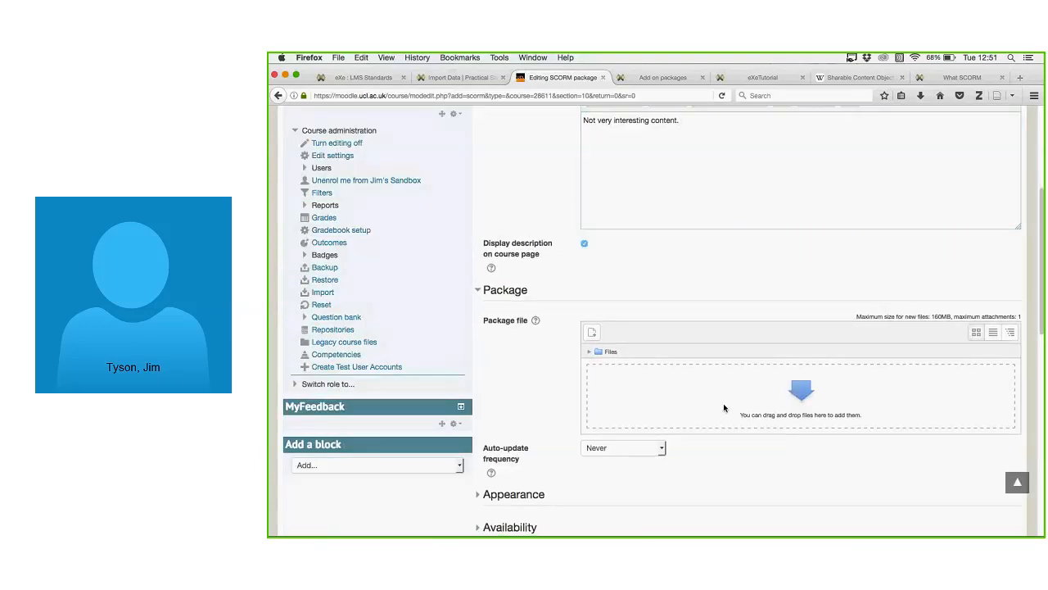
Pick scormtestpackage.zip from the recent files in the file picker as the package.
left_click(670, 382)
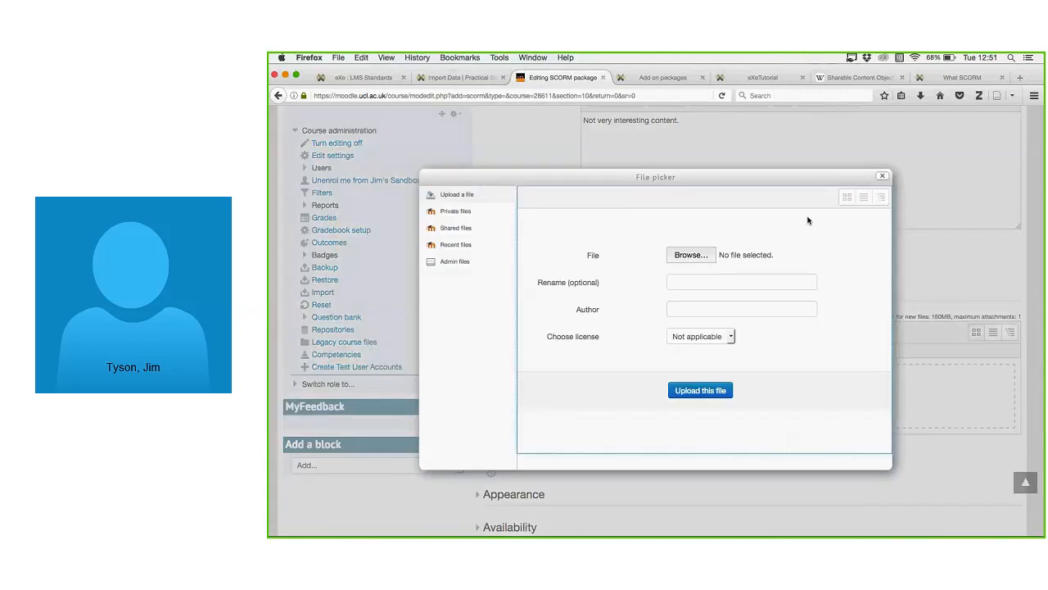
left_click(884, 177)
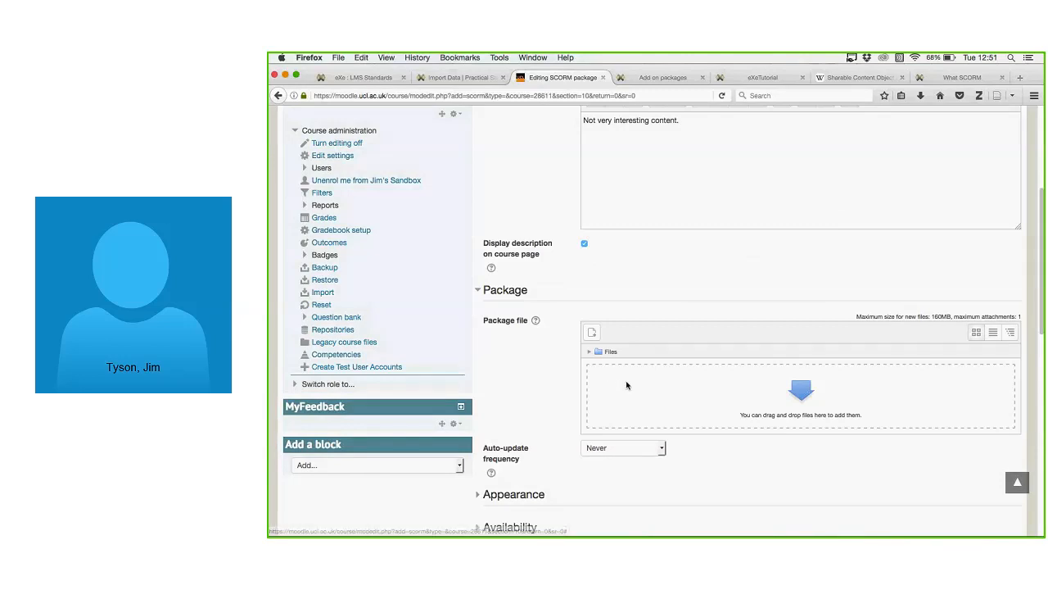
left_click(593, 333)
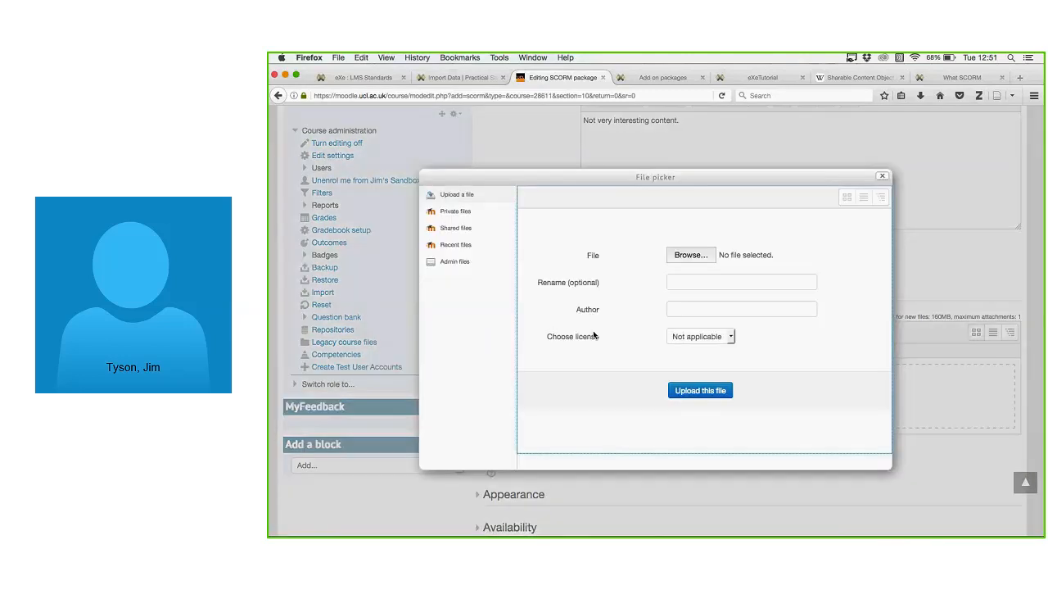
left_click(702, 256)
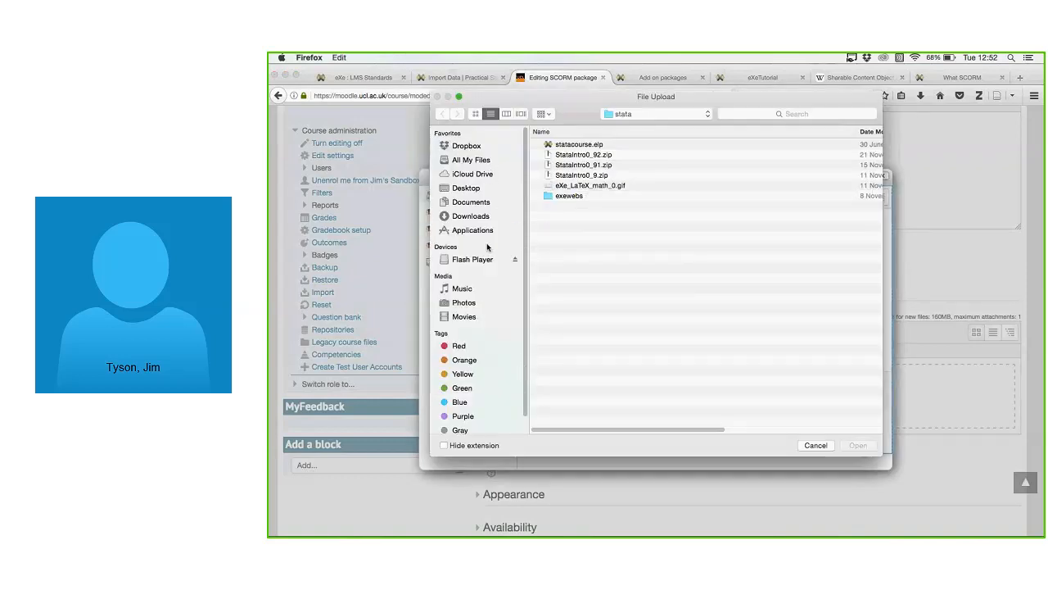
left_click(472, 204)
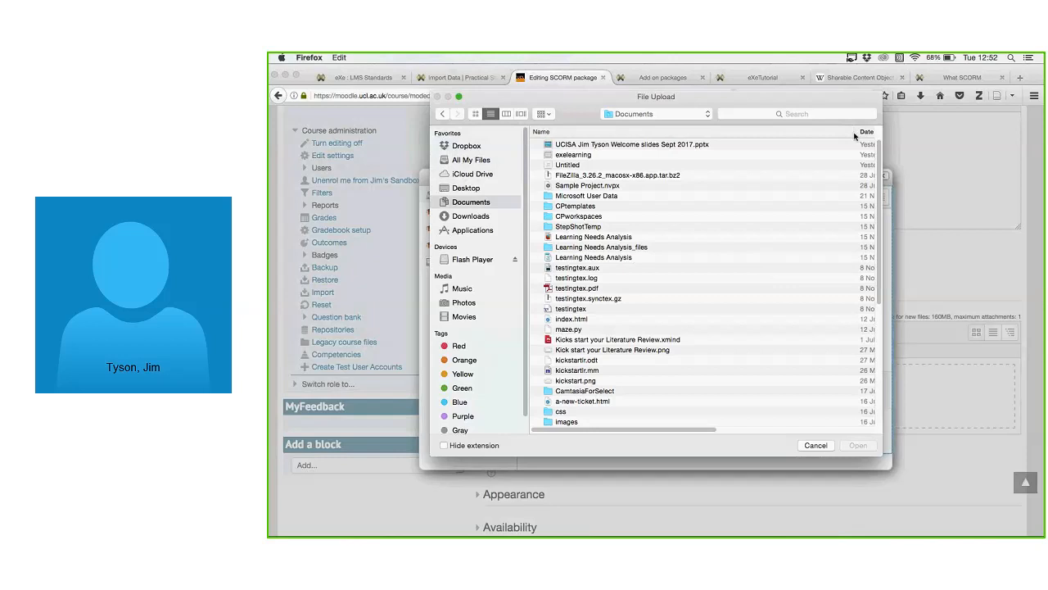
left_click_drag(856, 131, 722, 135)
left_click(749, 132)
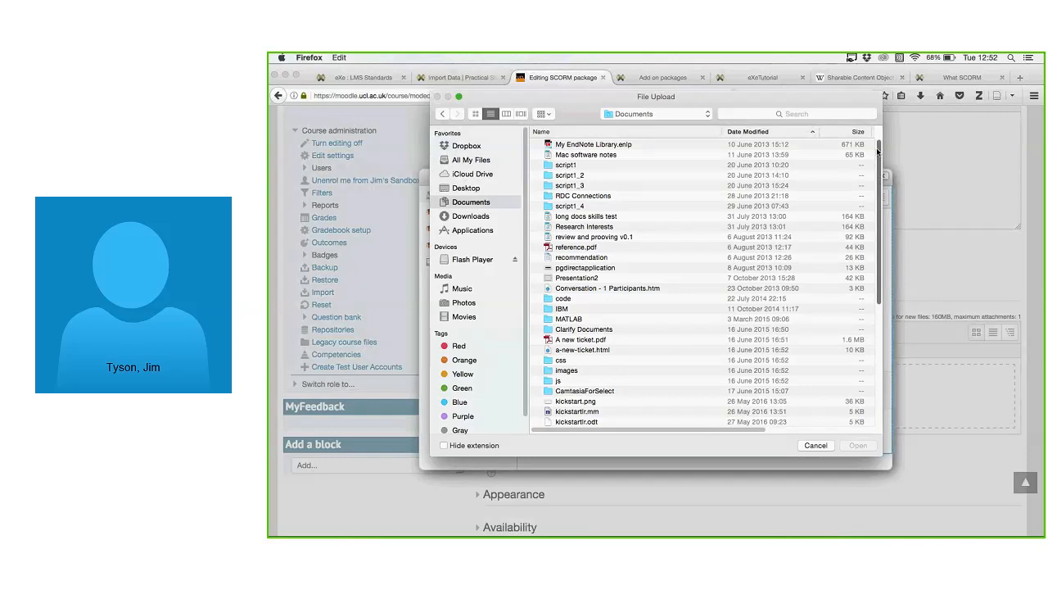
left_click(774, 132)
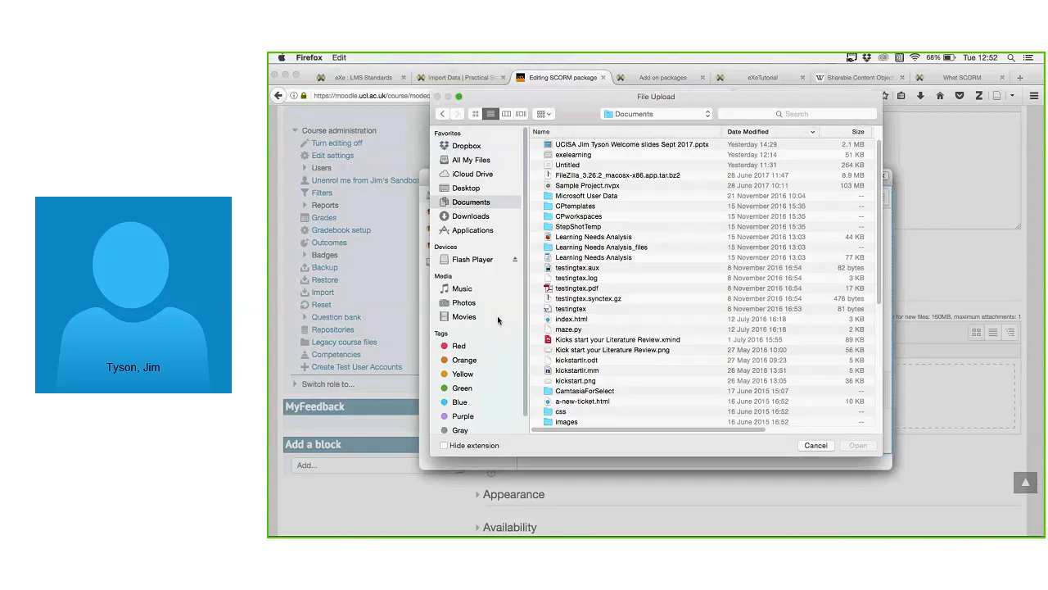
left_click(482, 163)
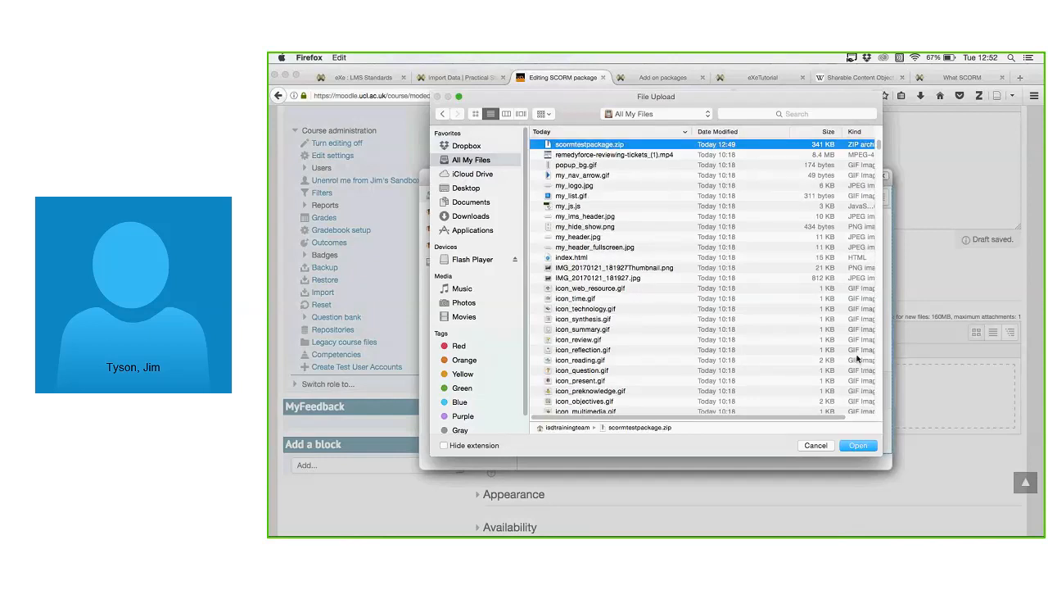
left_click(856, 447)
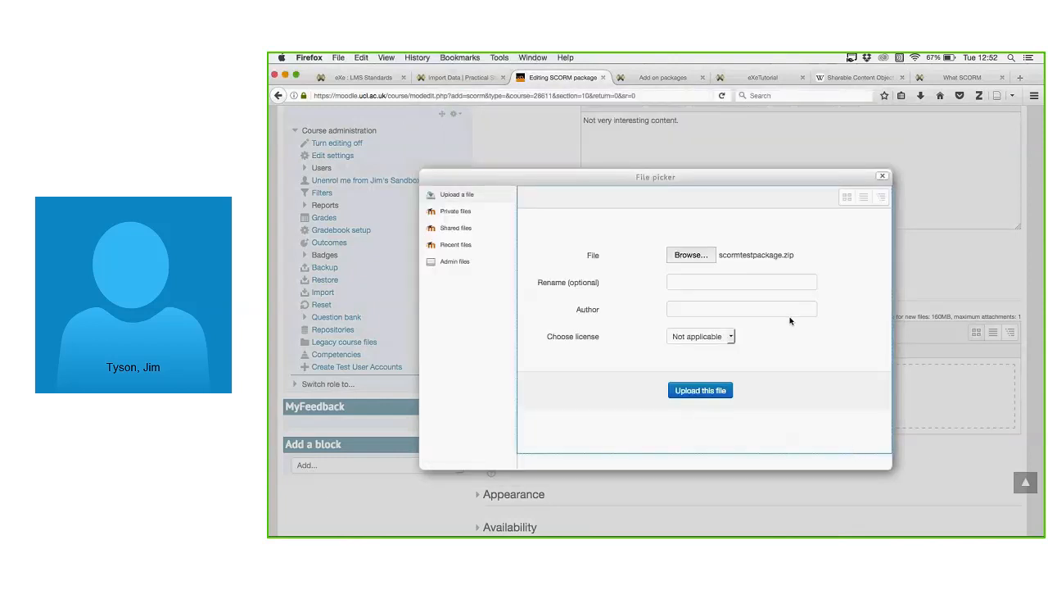
Fill in the author's name and keep the licence as Not applicable.
left_click(747, 283)
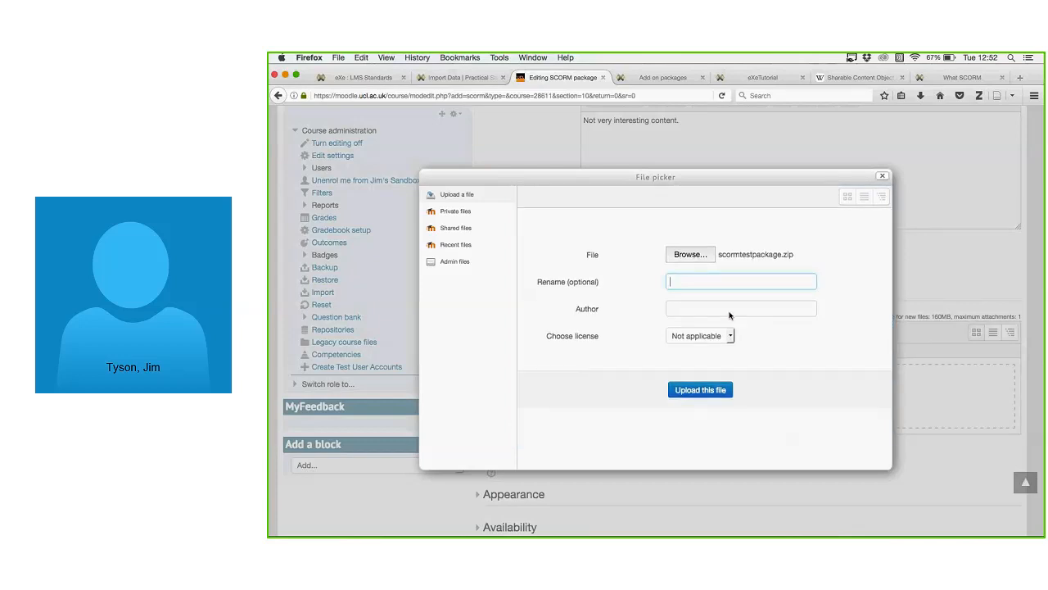
left_click(729, 311)
type("Jim Tyson")
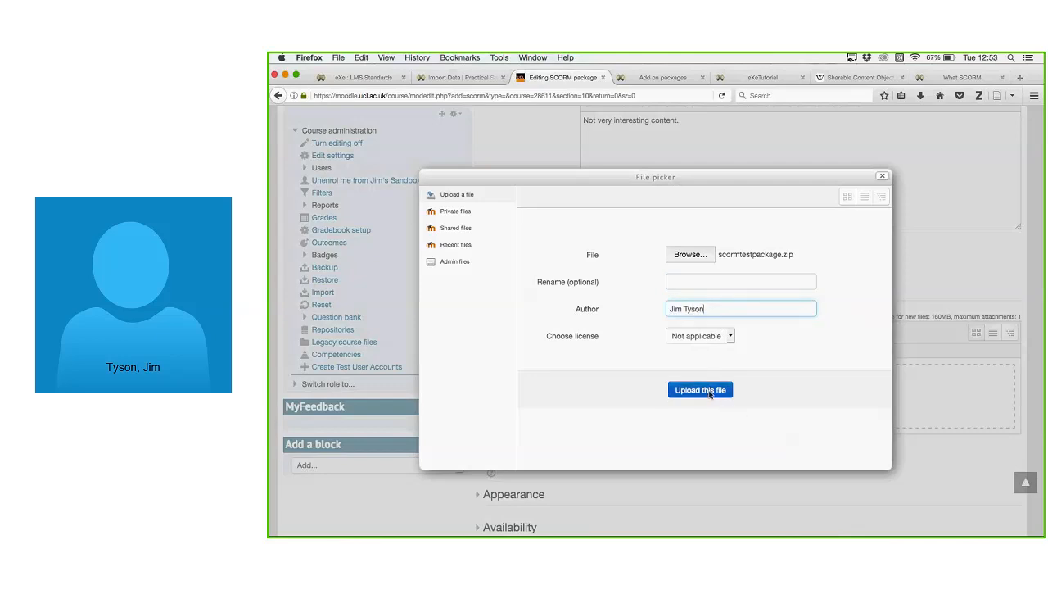
left_click(729, 336)
left_click(704, 336)
Upload the package, save the activity, and launch it in the SCORM player.
left_click(711, 390)
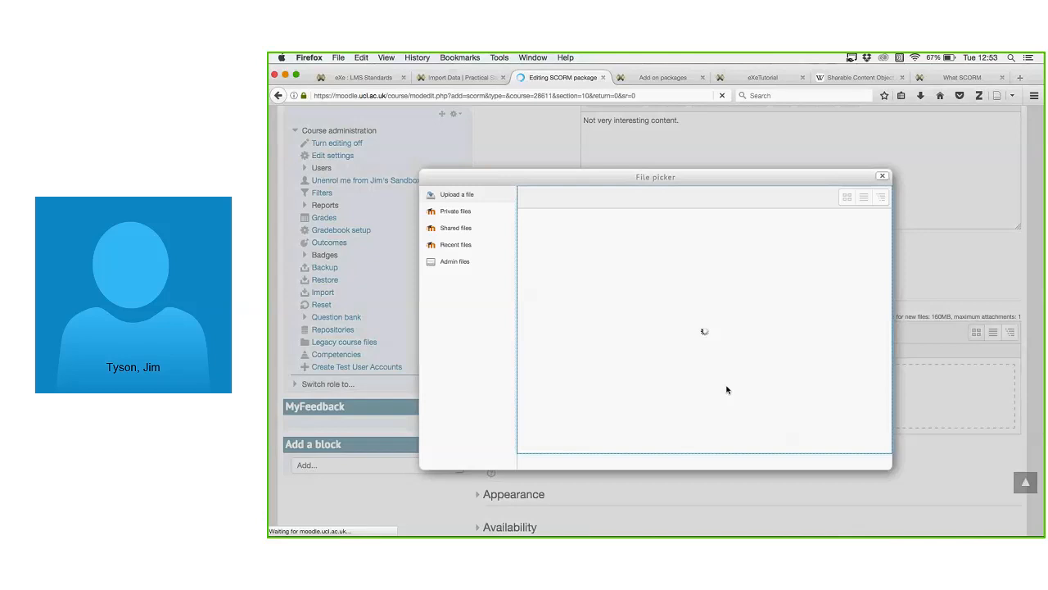
scroll(770, 402, "down", 5)
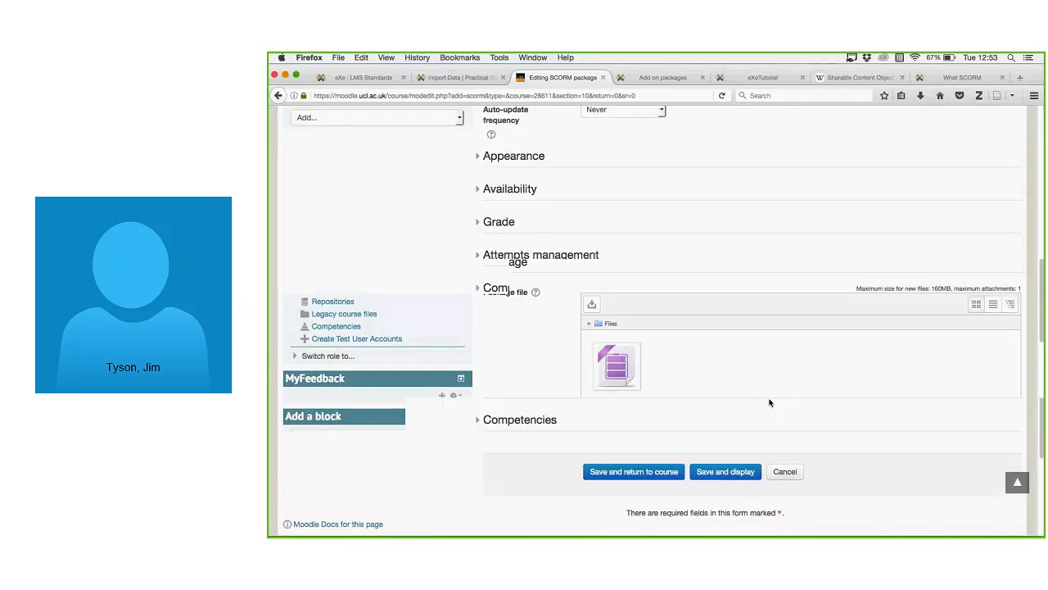
scroll(770, 403, "down", 2)
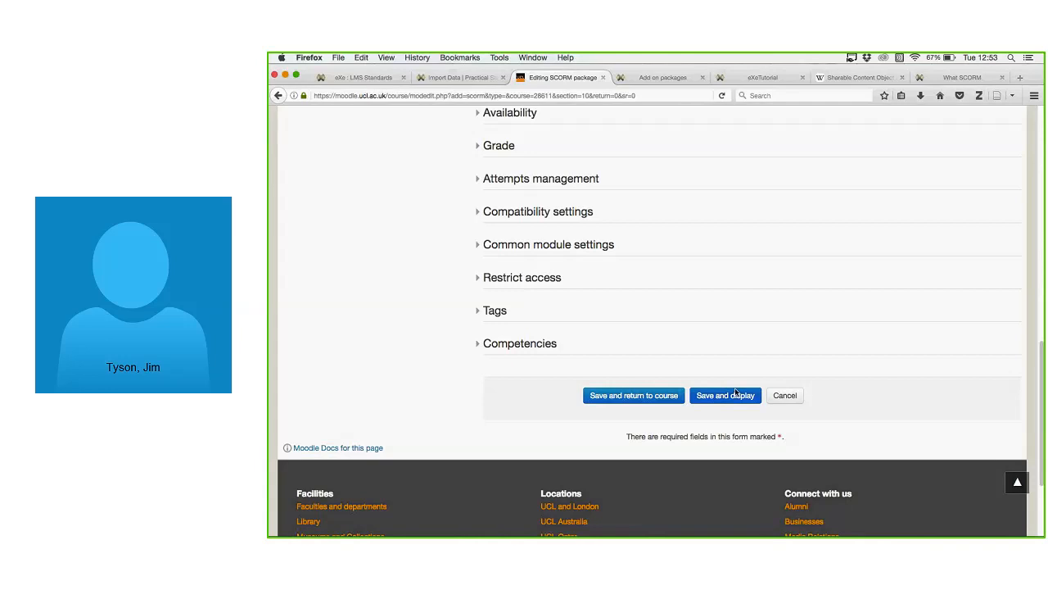
left_click(734, 390)
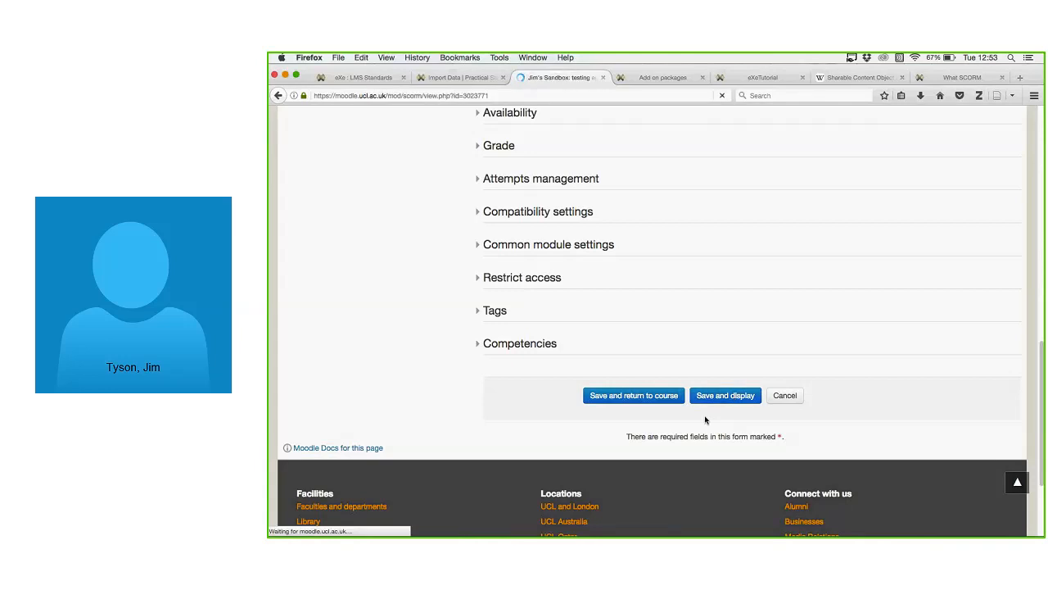
left_click(557, 342)
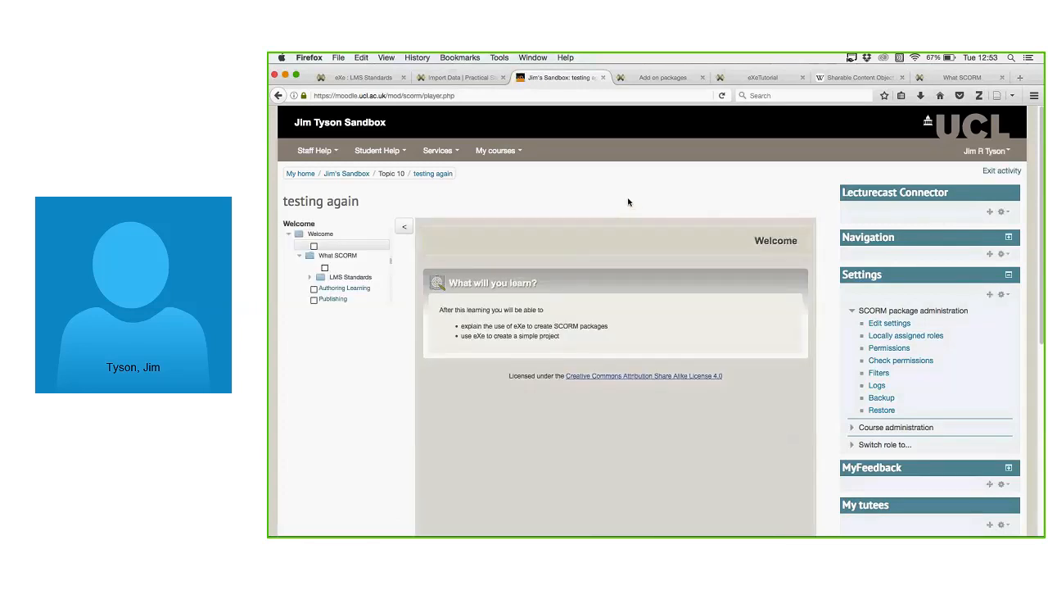
Browse the What SCORM, Publishing and LMS Standards pages in the player.
scroll(628, 202, "down", 1)
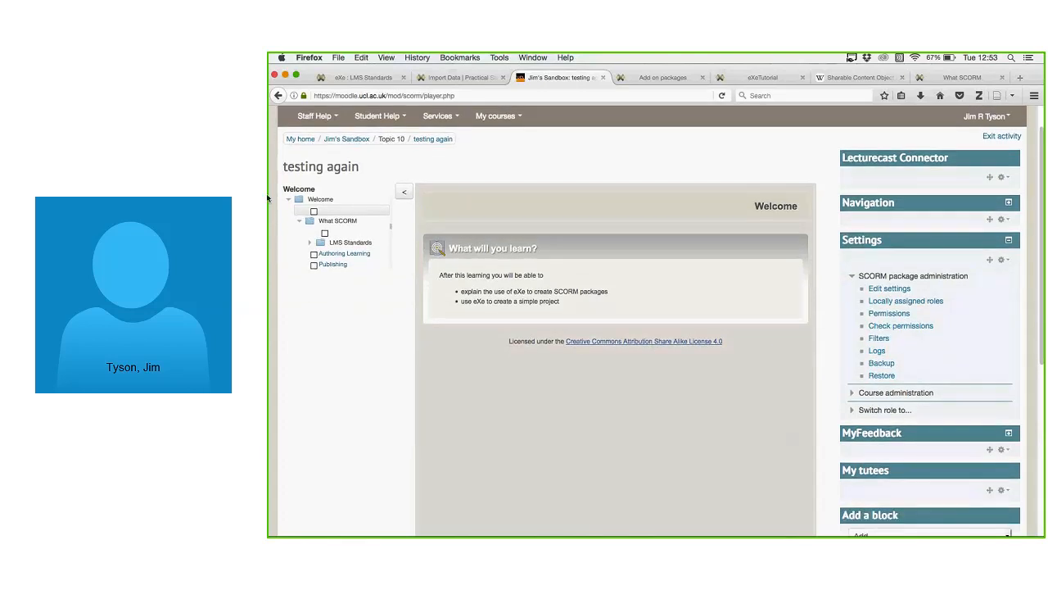
left_click(331, 234)
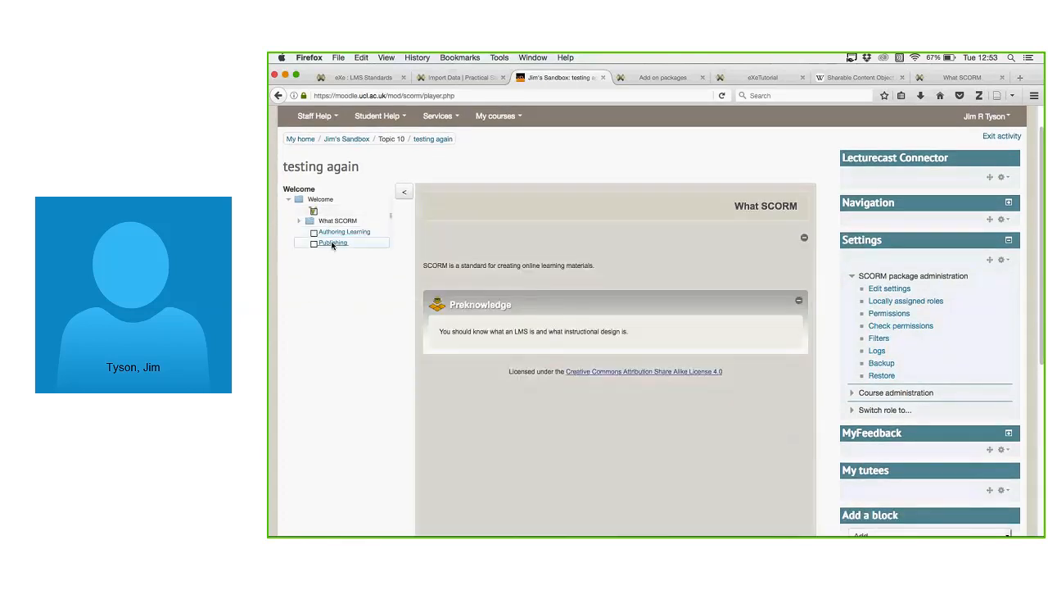
left_click(334, 241)
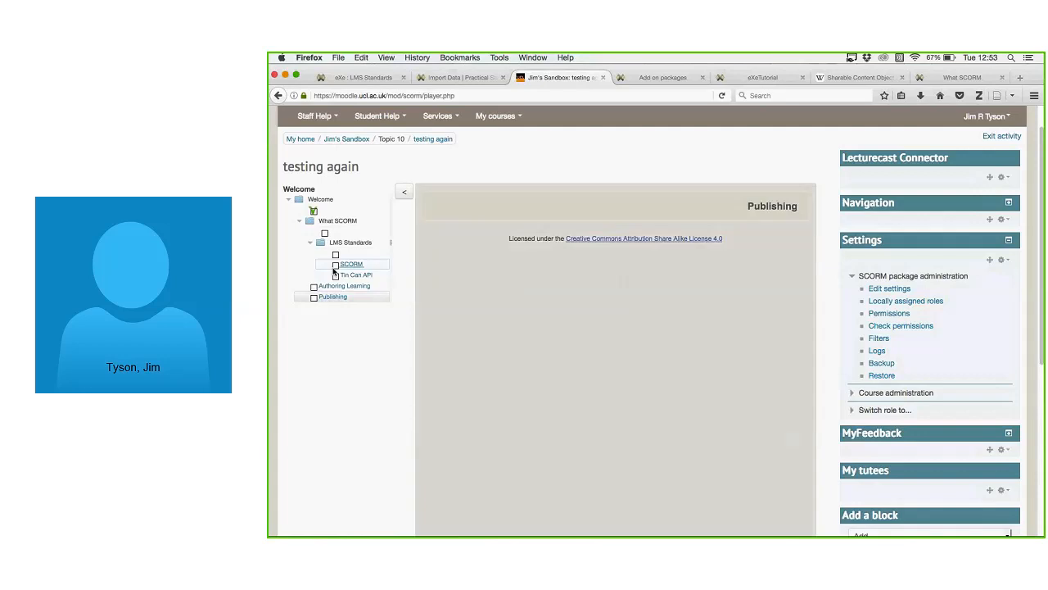
left_click(349, 255)
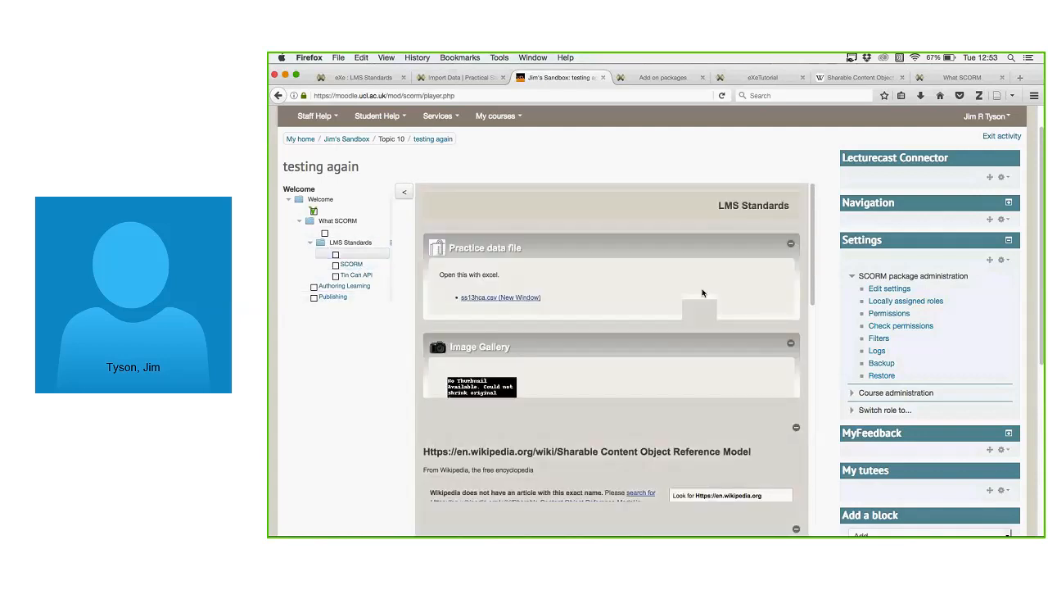
scroll(688, 303, "down", 5)
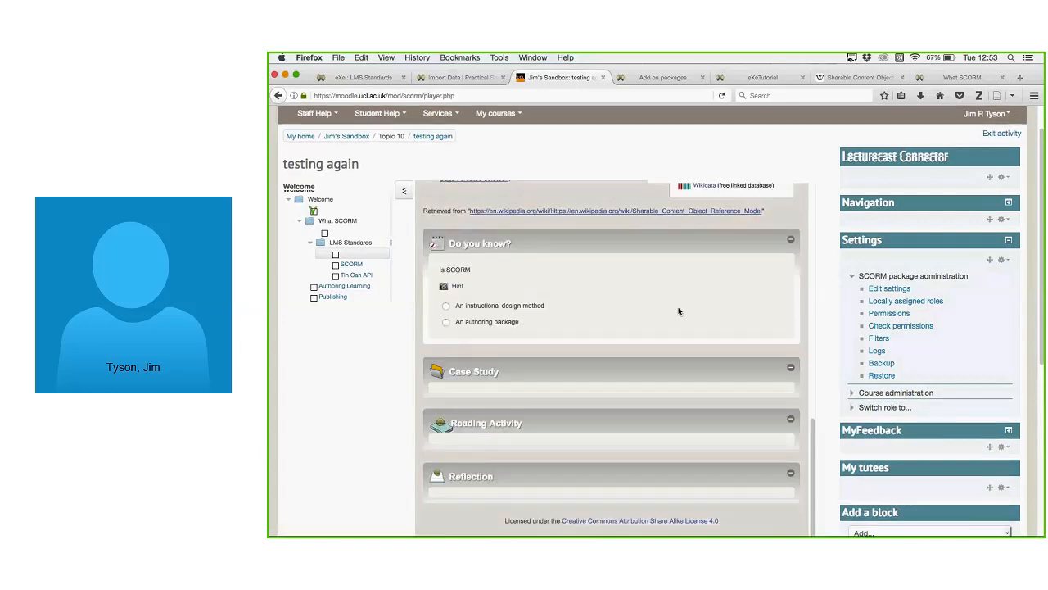
scroll(453, 243, "up", 3)
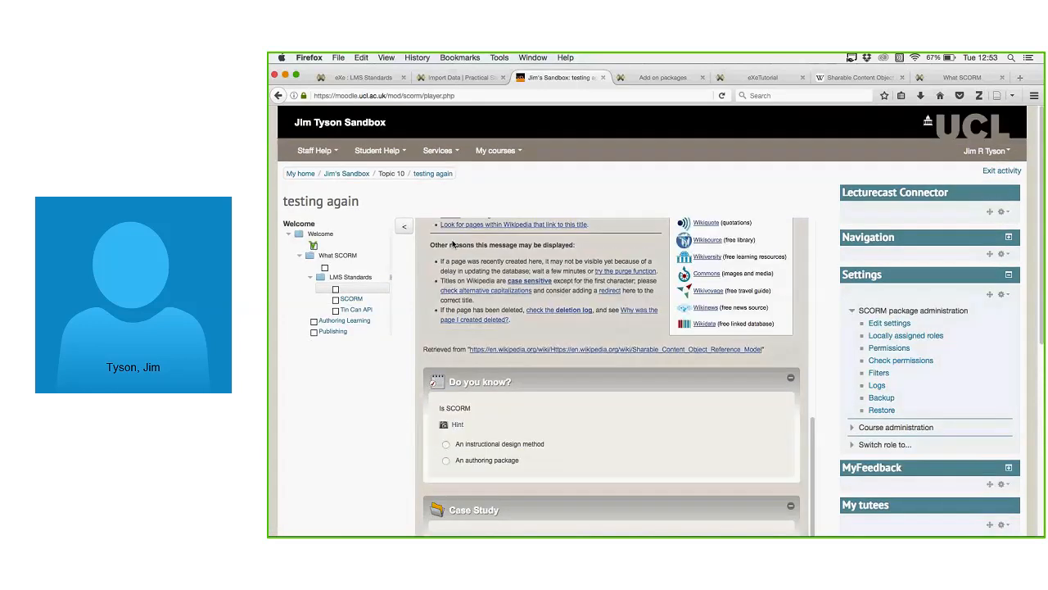
Collapse the table of contents and advance to the package's SCORM page.
left_click(403, 226)
scroll(468, 225, "down", 1)
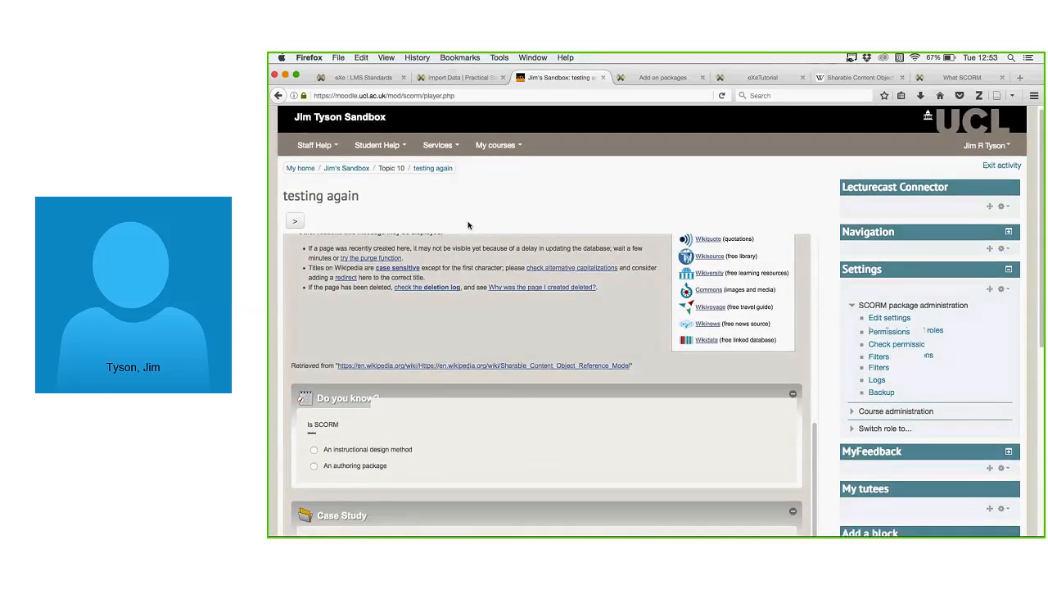
scroll(469, 224, "down", 1)
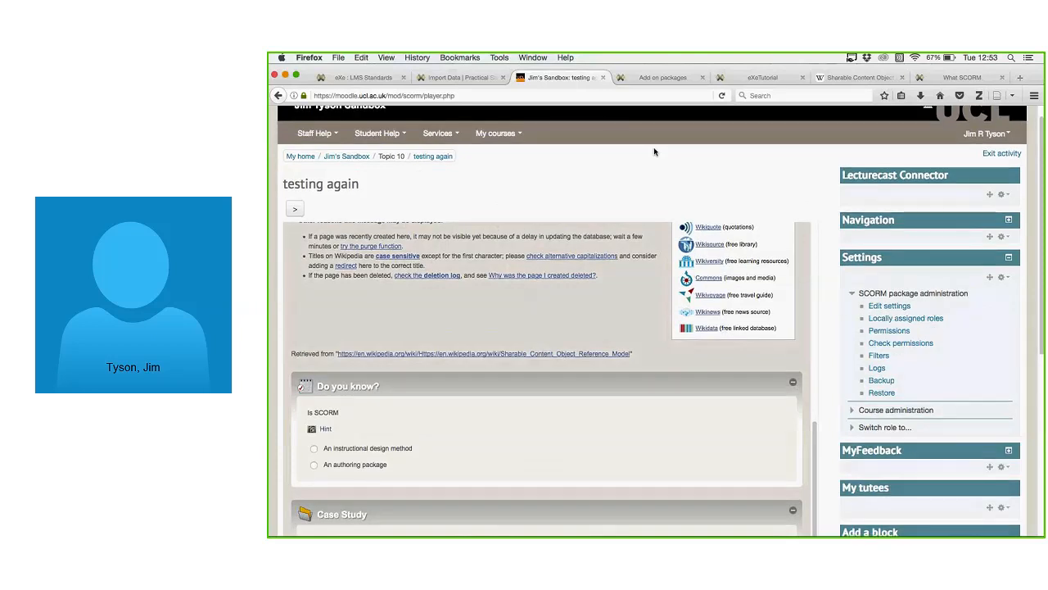
scroll(596, 182, "down", 5)
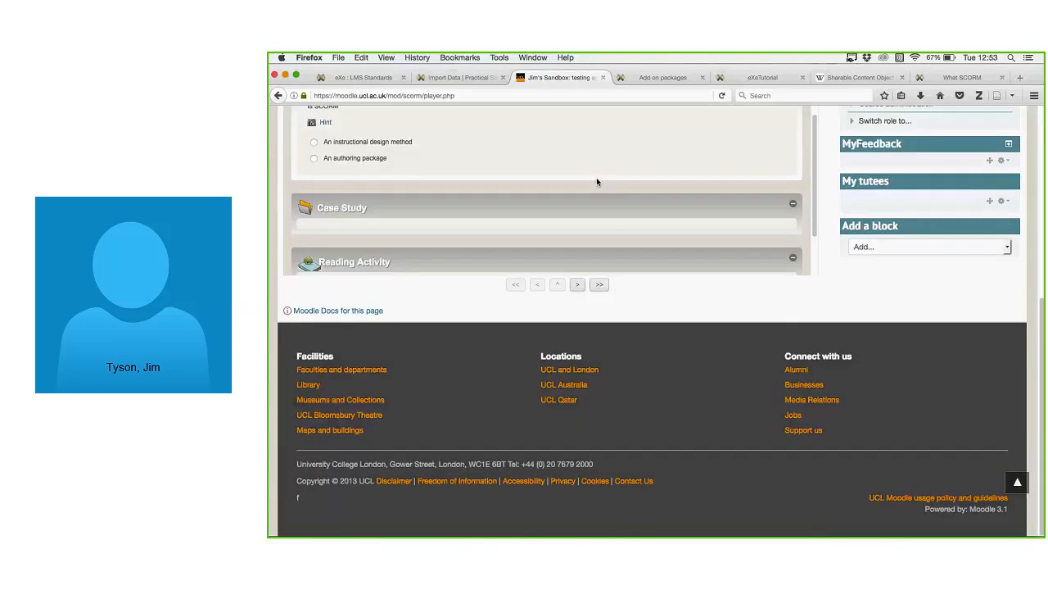
scroll(596, 182, "up", 1)
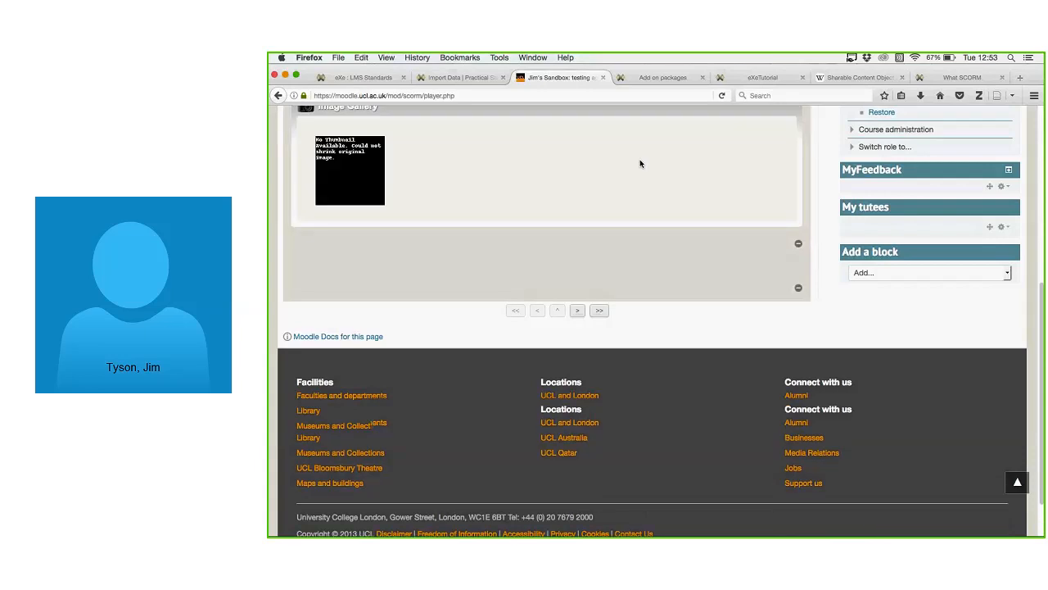
scroll(623, 184, "up", 5)
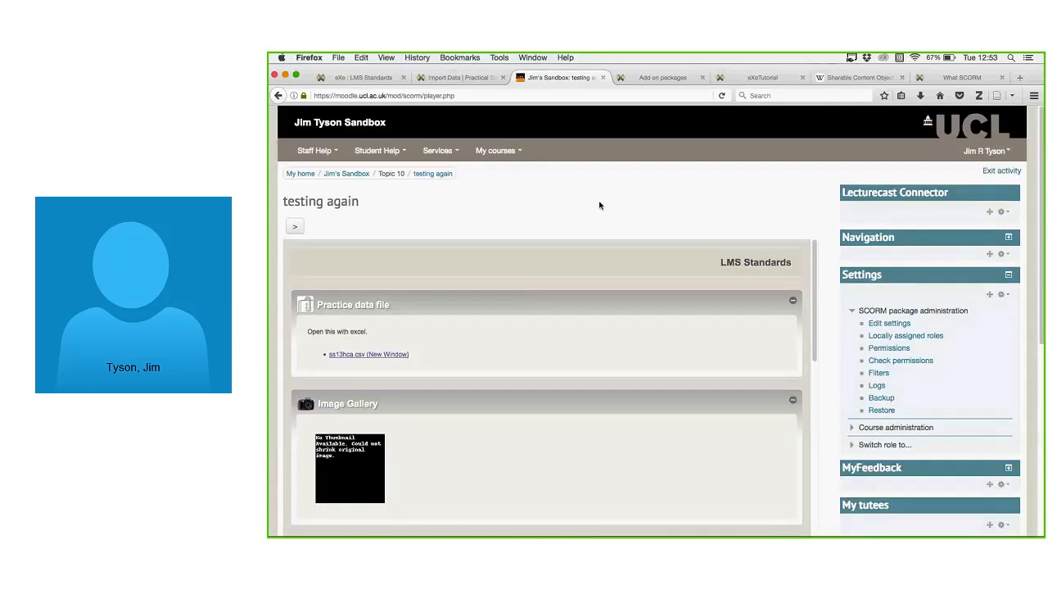
scroll(598, 205, "down", 5)
left_click(579, 287)
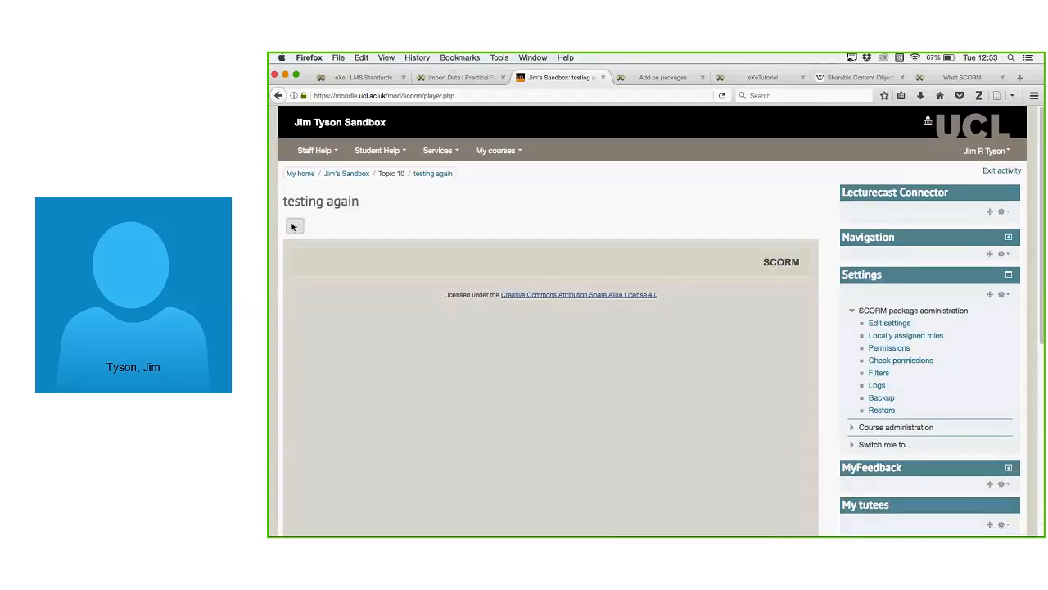
Visit the Import Data, eXe, Add on packages and Moodle tabs, ending on eXe LMS Standards.
left_click(462, 76)
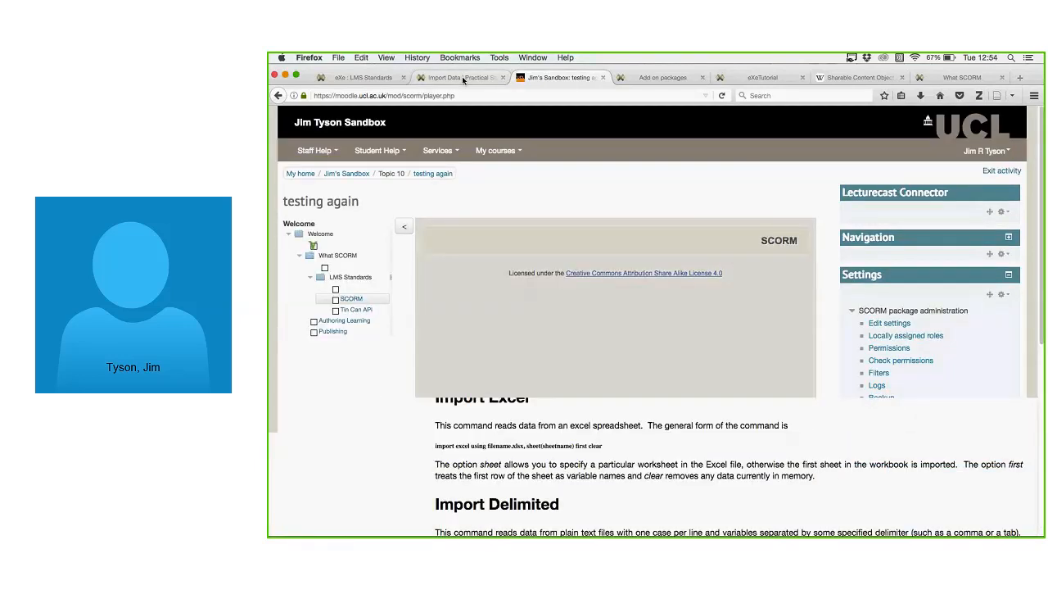
left_click(390, 78)
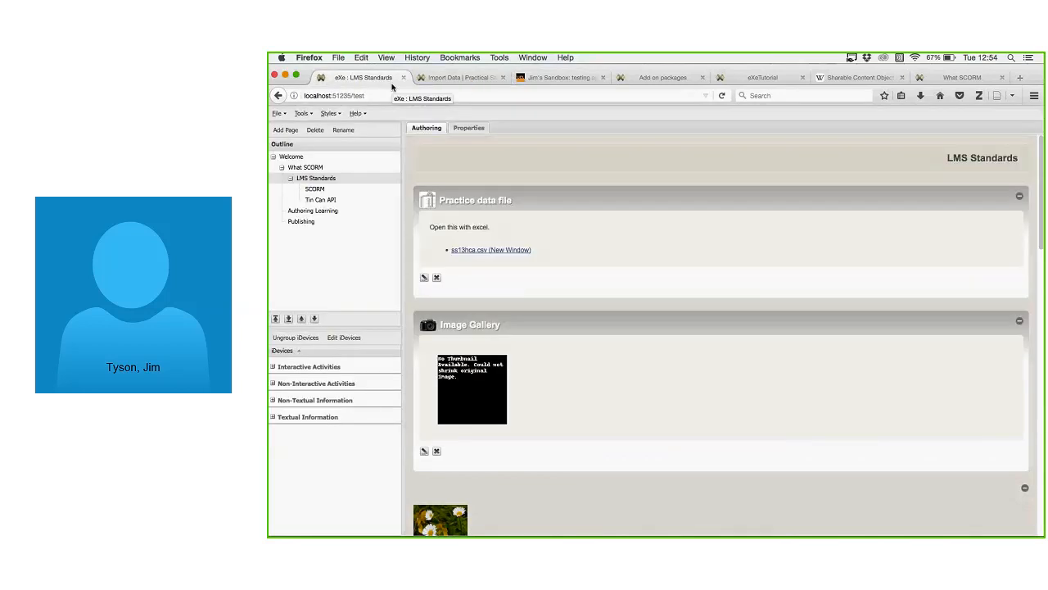
left_click(667, 77)
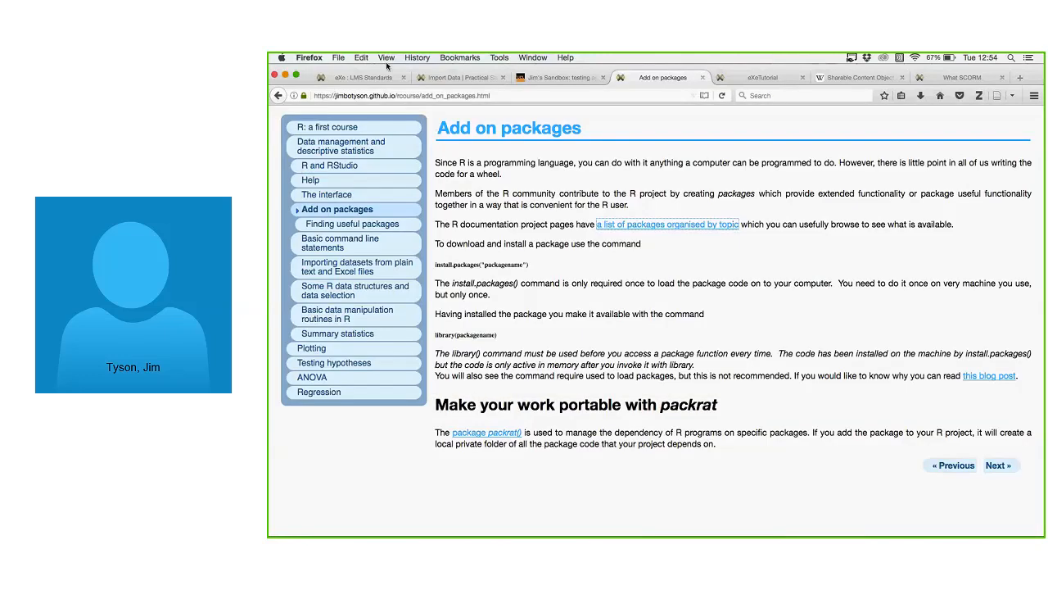
left_click(461, 79)
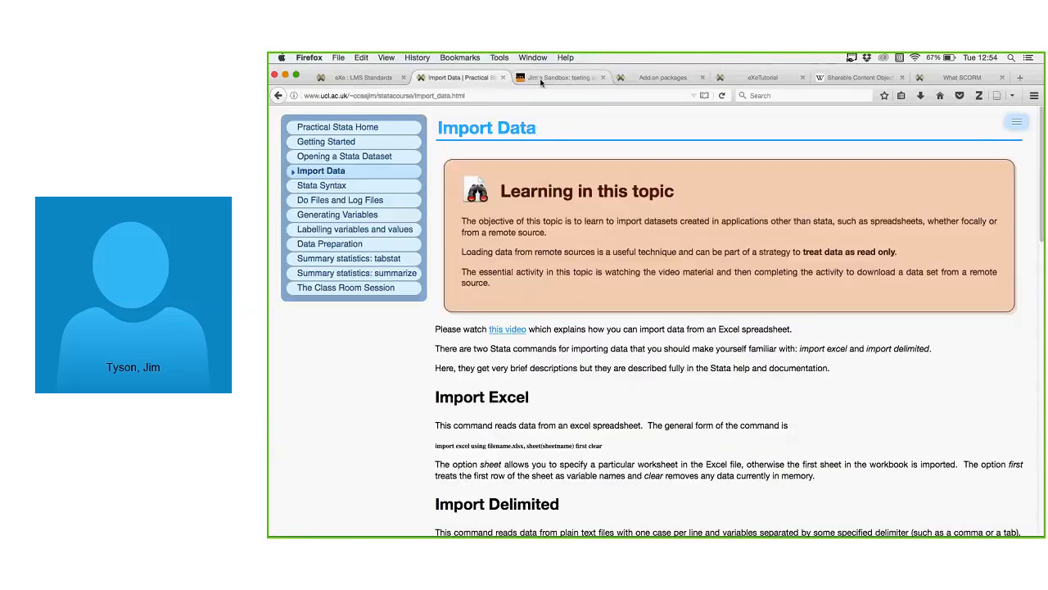
left_click(540, 78)
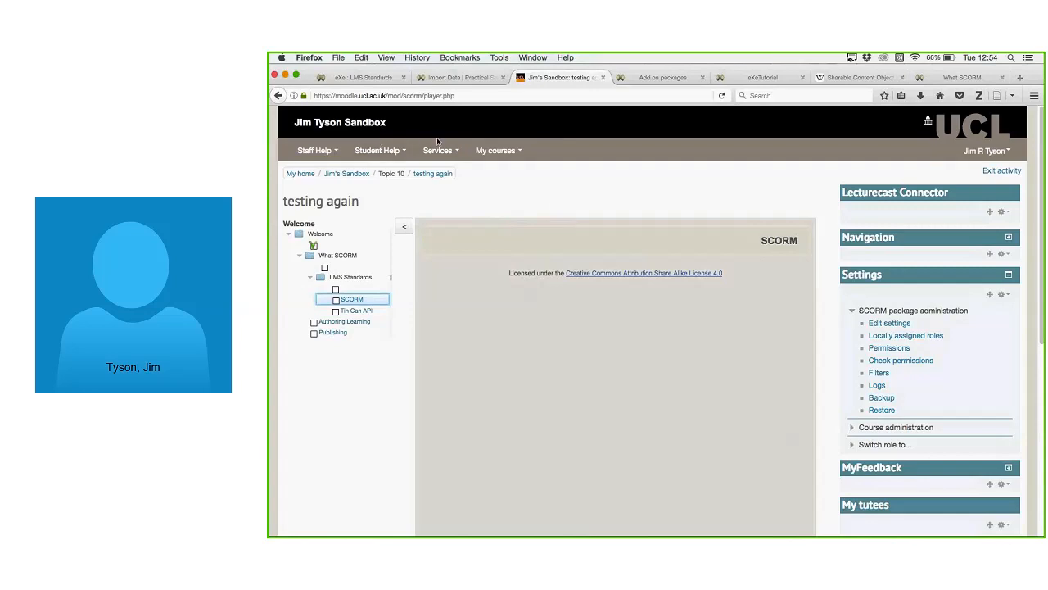
left_click(389, 79)
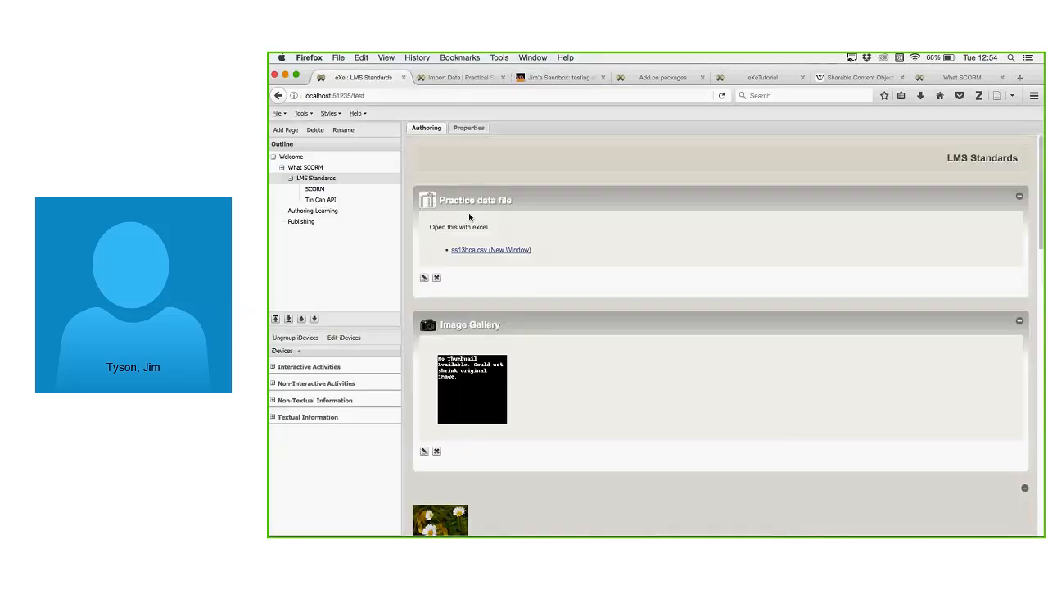
Show the built-in styles list with Silver current, then bring the Lync conversation forward.
left_click(331, 114)
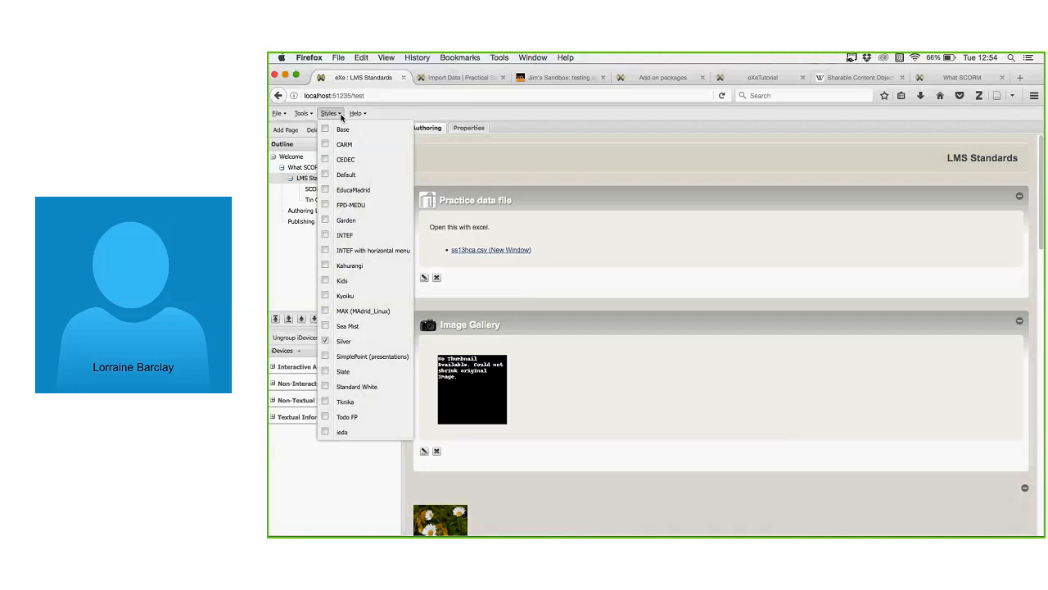
key("super+Tab")
key("super+Tab")
key("super+Tab")
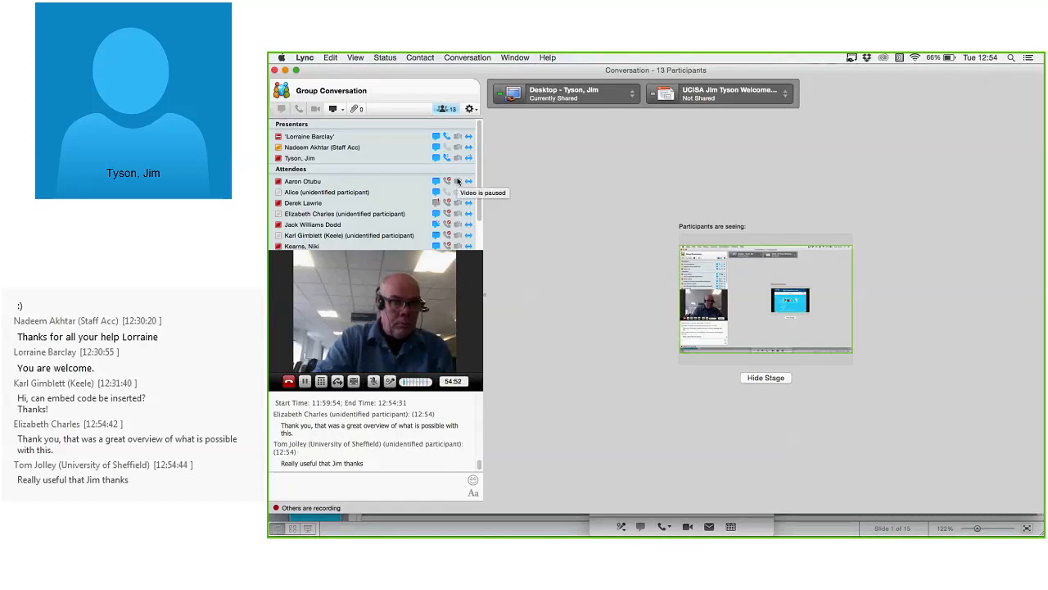
Read through the Lync chat up to 'Can you customise a theme?', then return to Firefox.
left_click(348, 488)
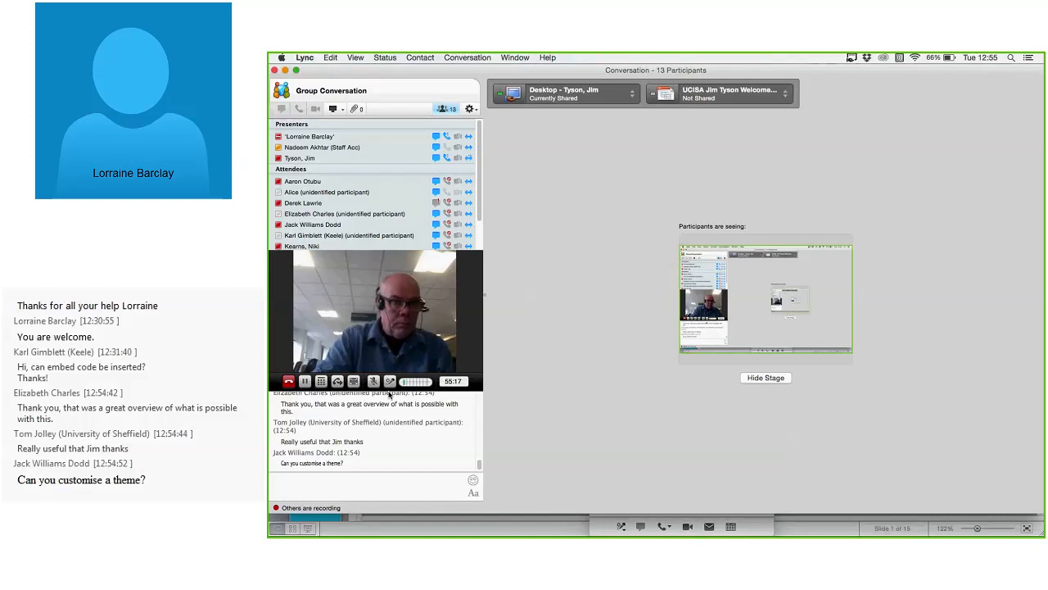
scroll(388, 426, "up", 1)
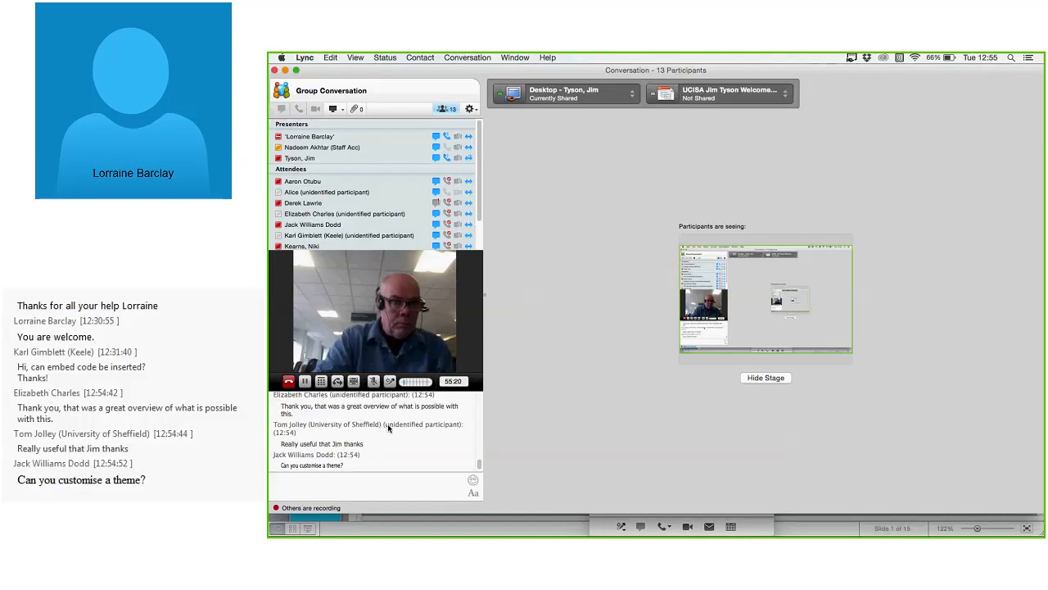
scroll(387, 423, "down", 1)
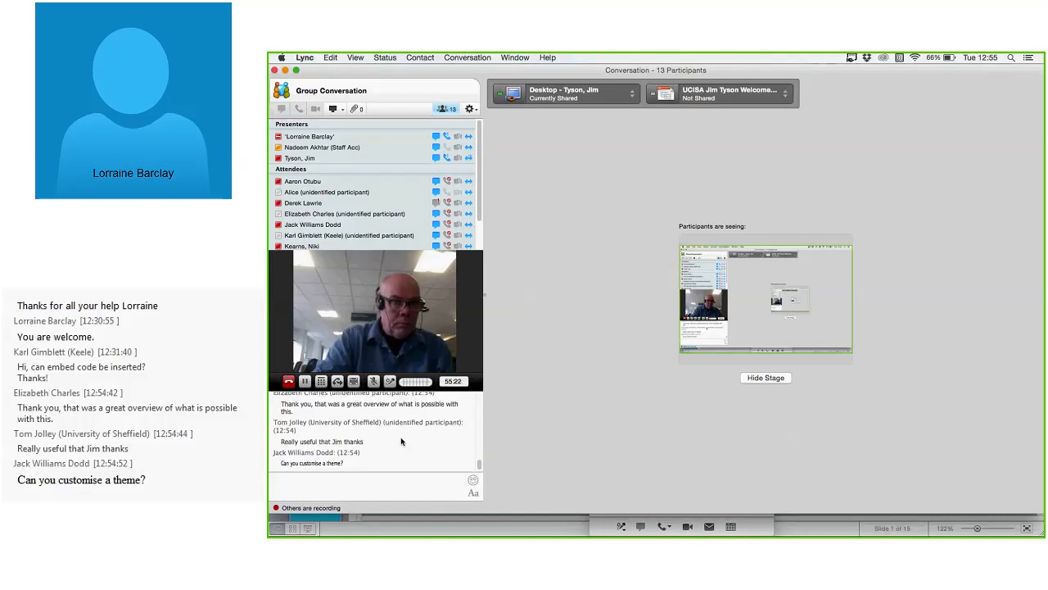
scroll(403, 441, "up", 5)
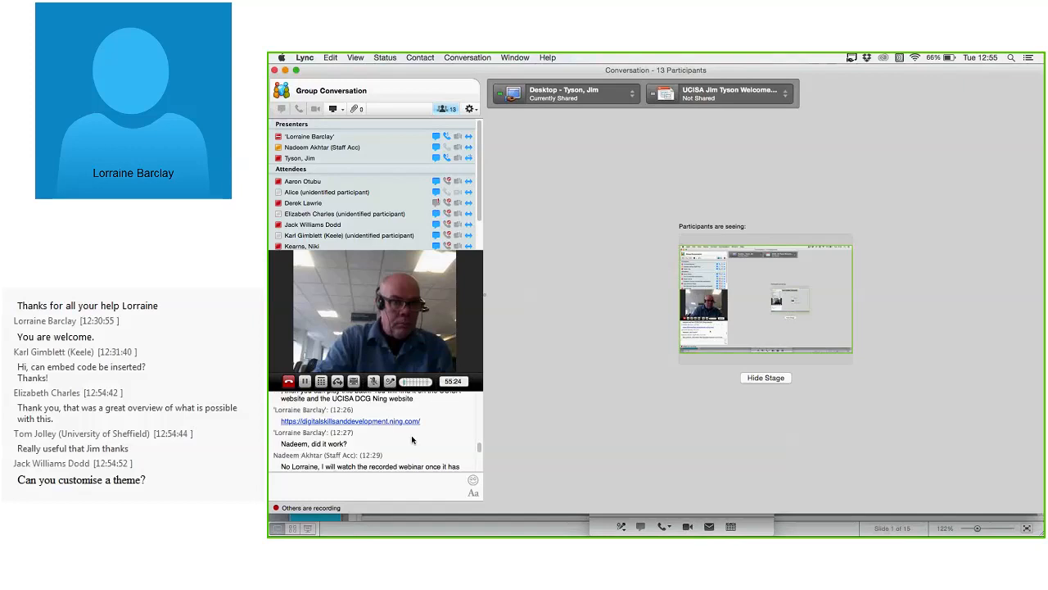
scroll(418, 441, "down", 3)
scroll(417, 440, "down", 10)
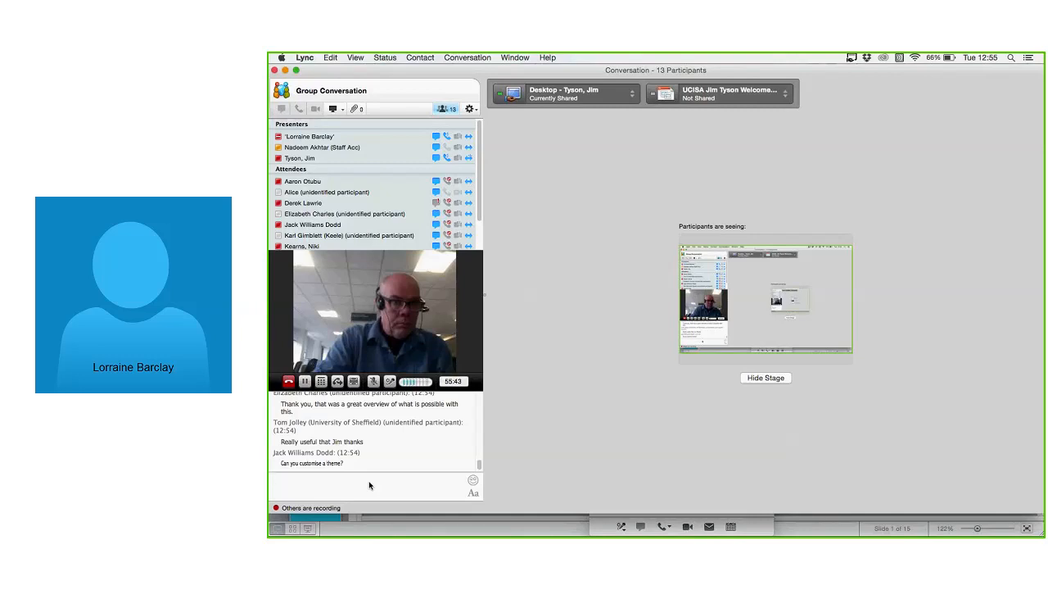
key("super+Tab")
key("super+Tab")
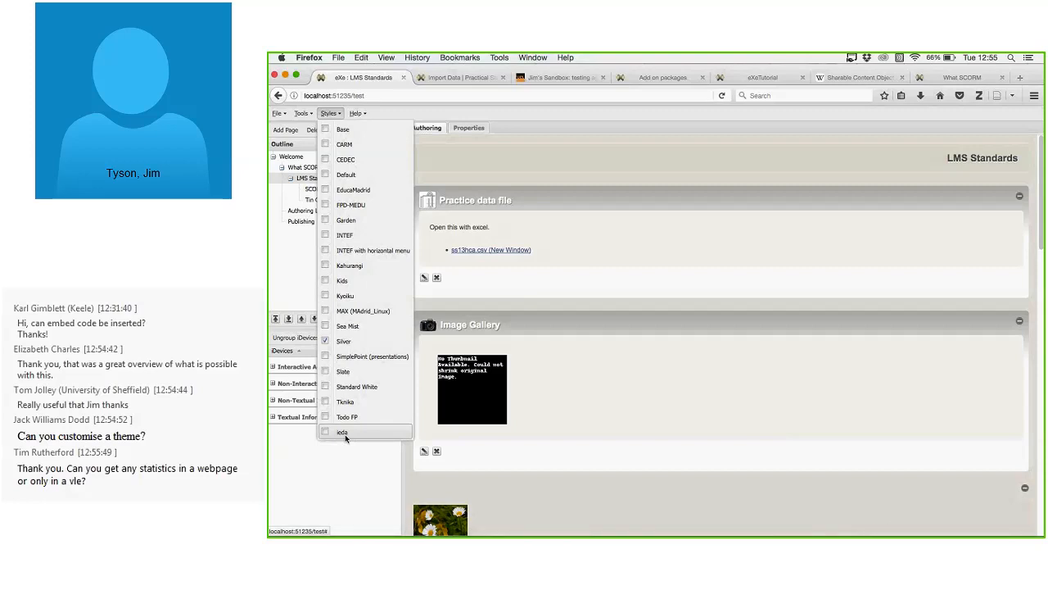
Apply the Base style to the LMS Standards page, check it, then switch to Lync.
left_click(370, 131)
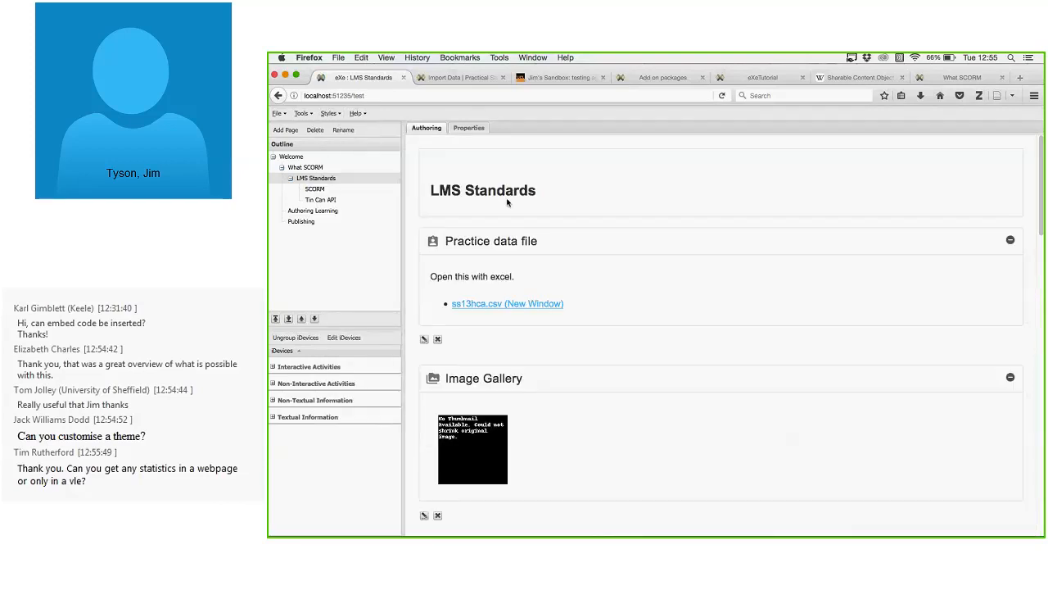
scroll(684, 311, "down", 4)
scroll(688, 326, "up", 4)
key("super+Tab")
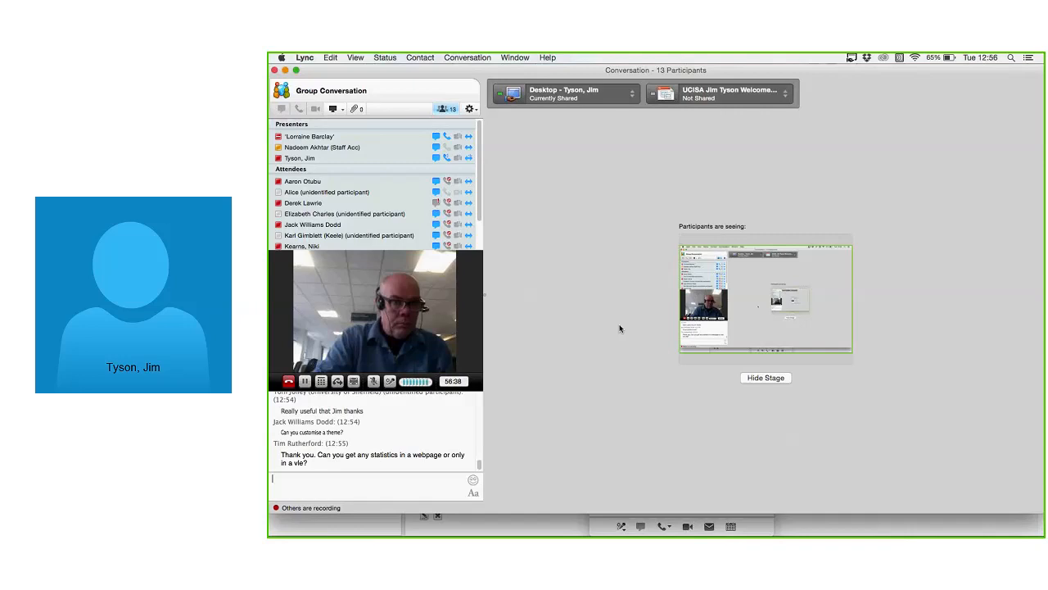
Back in eXe, apply the built-in Kids style to the course.
key("super+Tab")
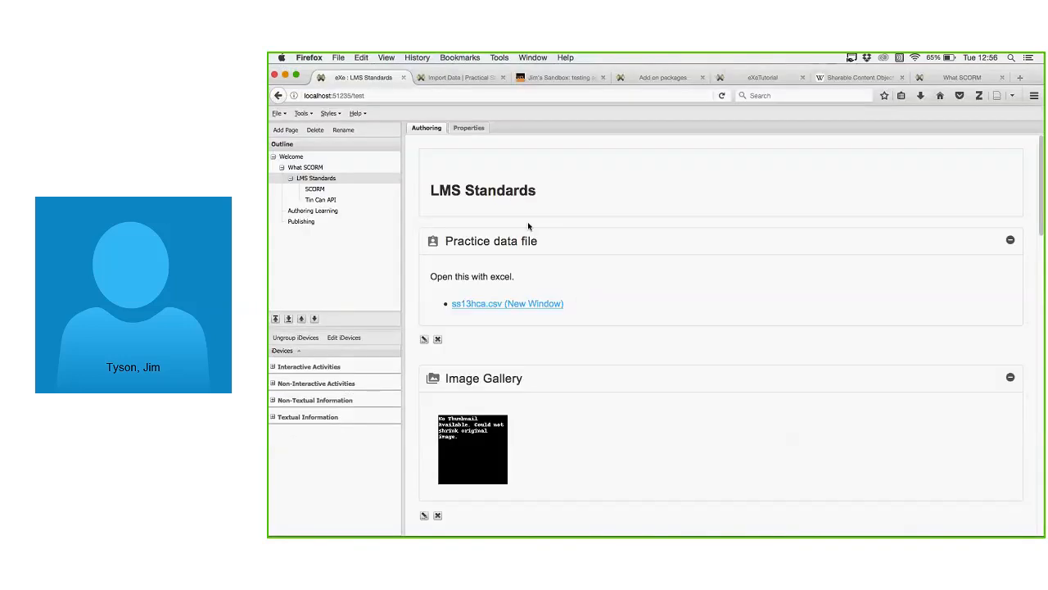
left_click(329, 113)
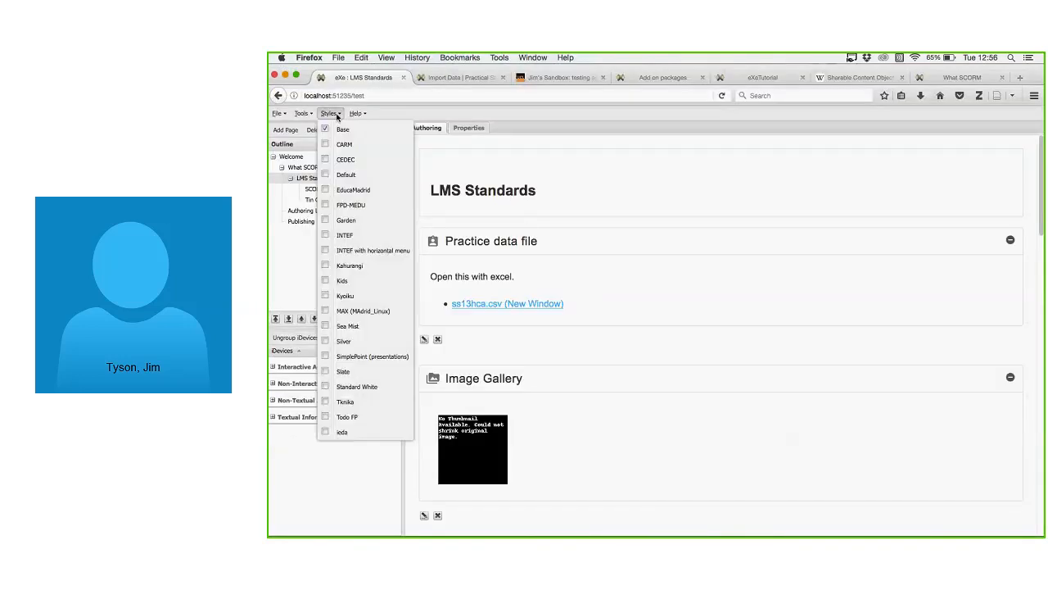
left_click(362, 292)
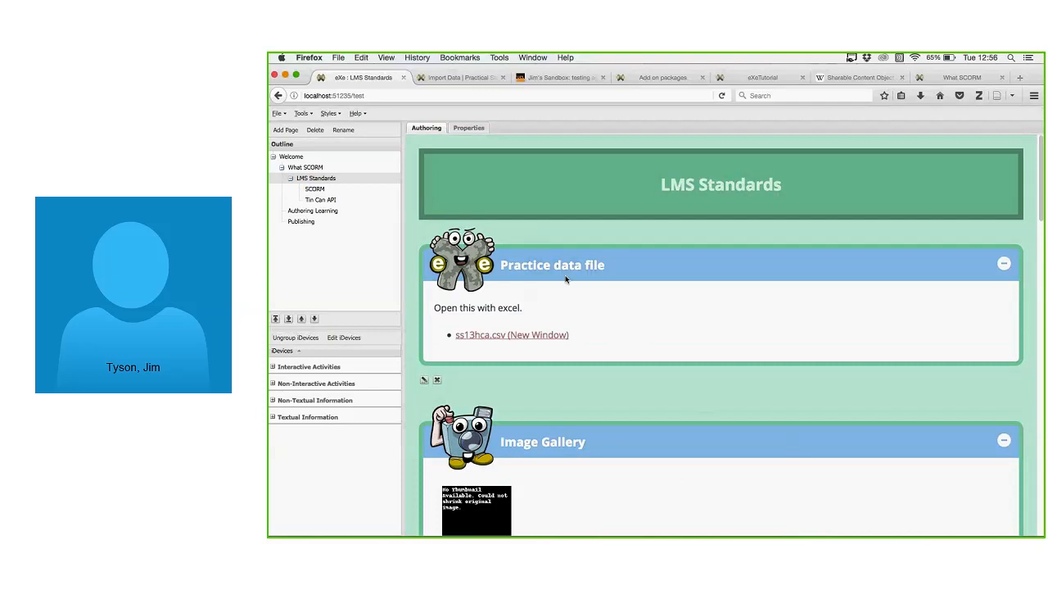
Review the Kids-styled LMS Standards page, then switch the course to the CEDEC style.
scroll(517, 376, "down", 3)
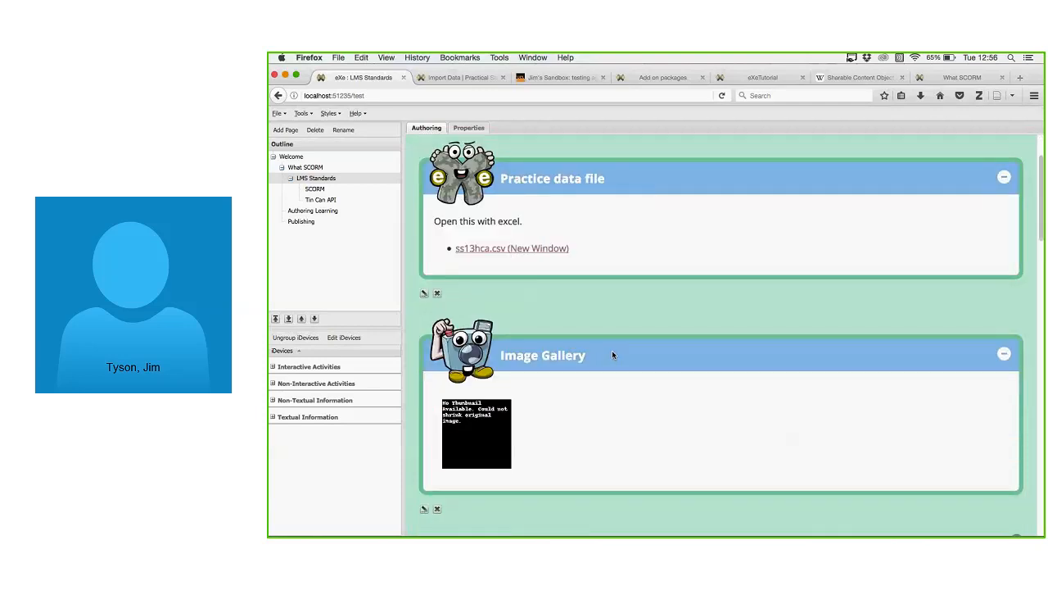
scroll(612, 350, "up", 3)
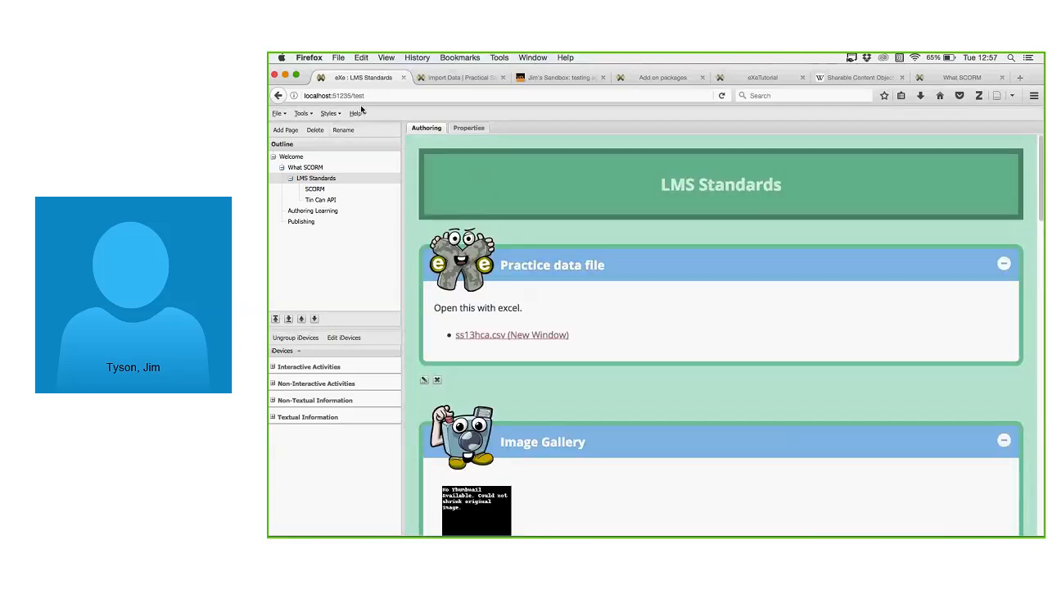
left_click(330, 113)
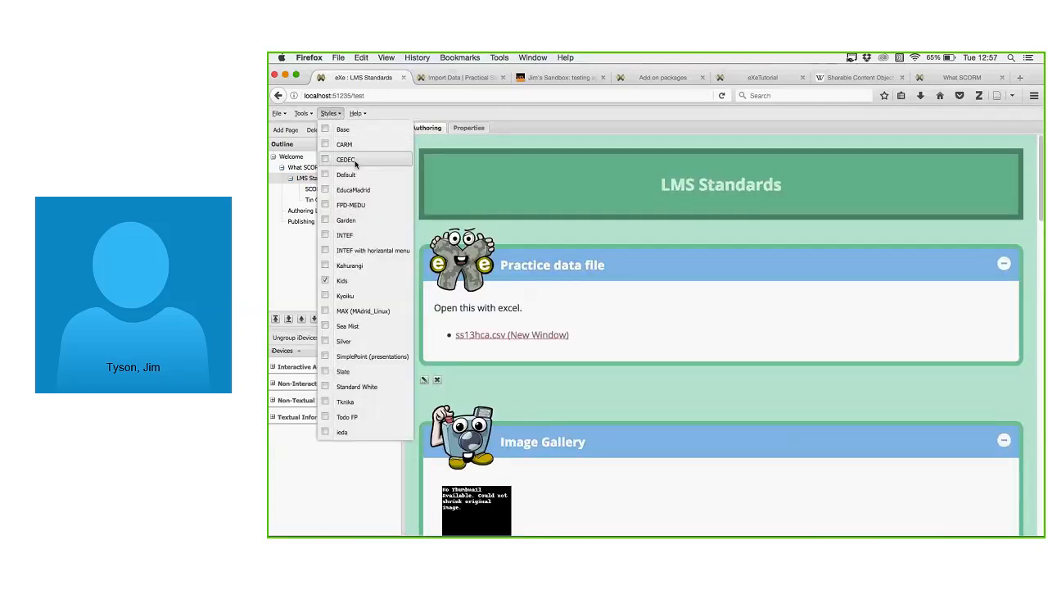
left_click(355, 160)
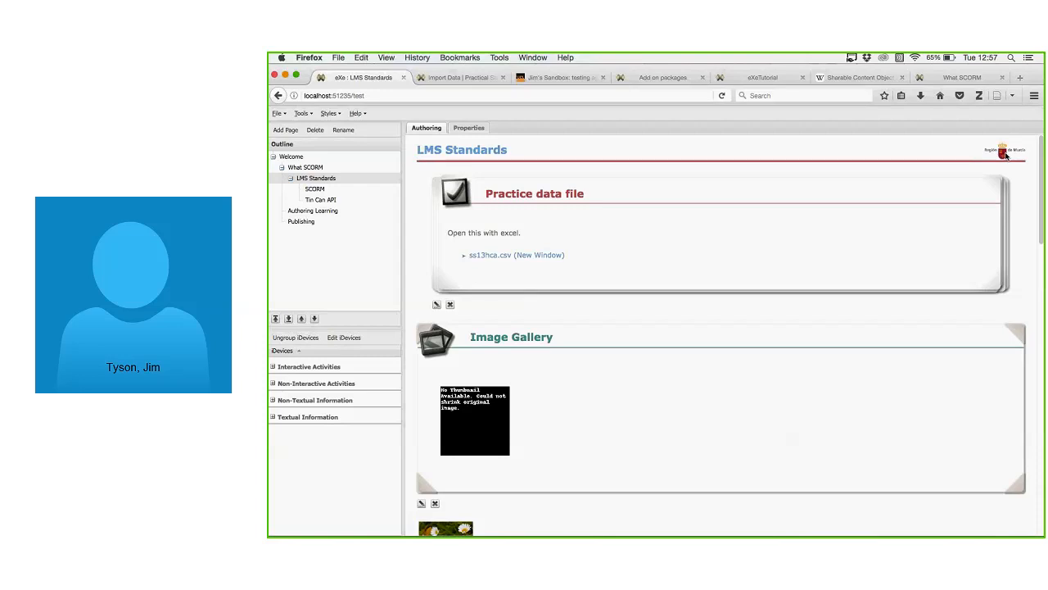
Bring the Lync group conversation forward and place the cursor in its chat input box.
key("super+Tab")
left_click(424, 488)
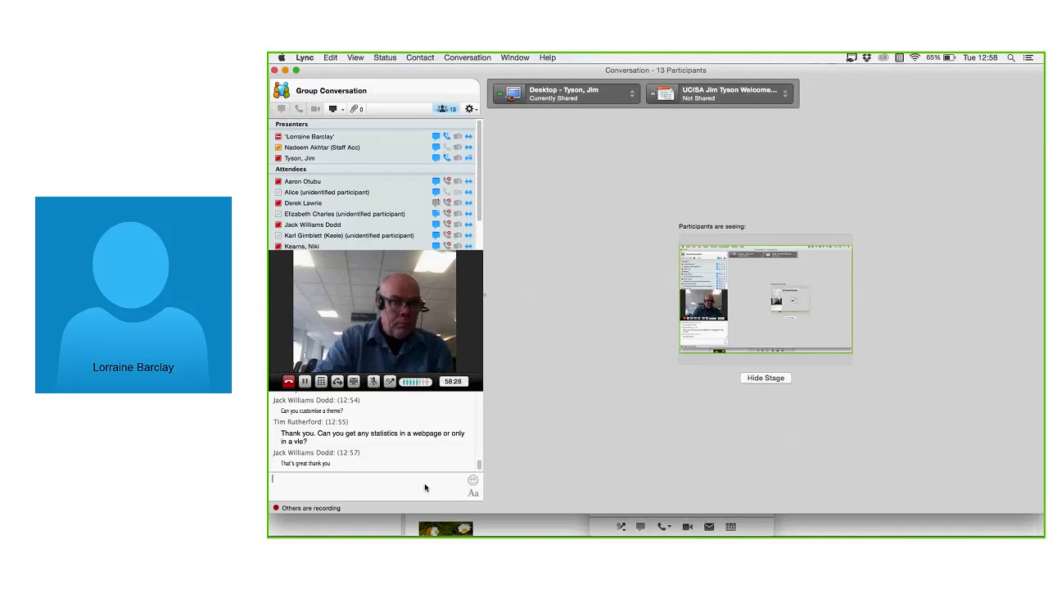
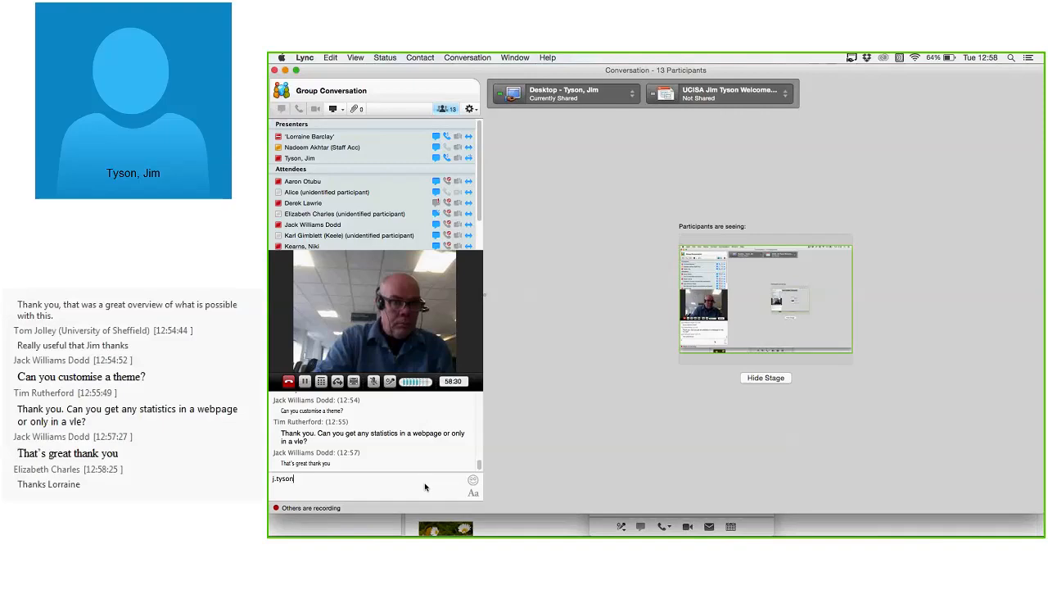
Post your contact e-mail address in the Lync chat, then show PowerPoint's 'Where next?' slide.
key("Return")
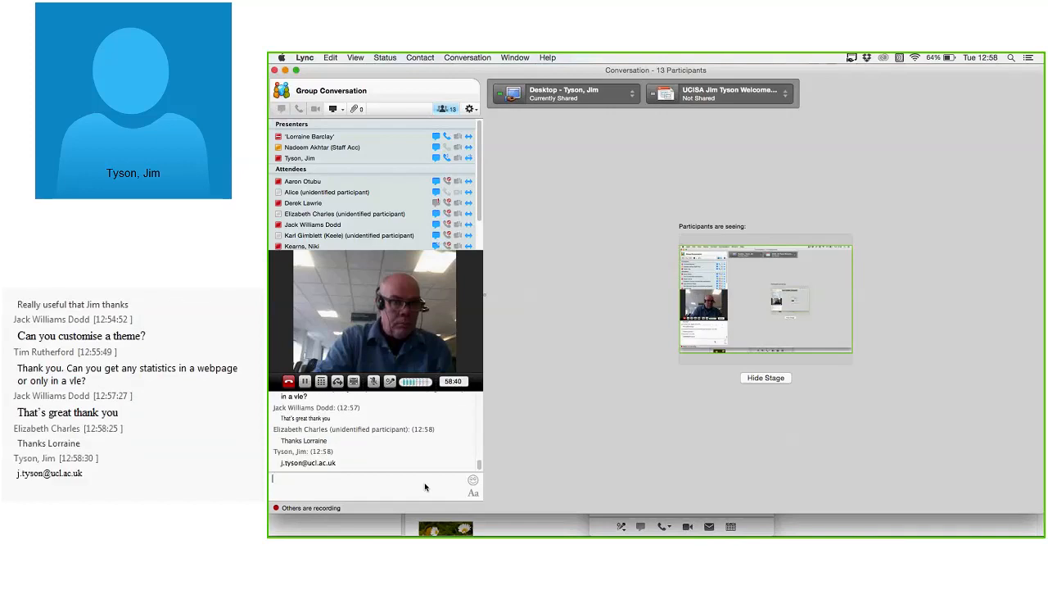
key("super+Tab")
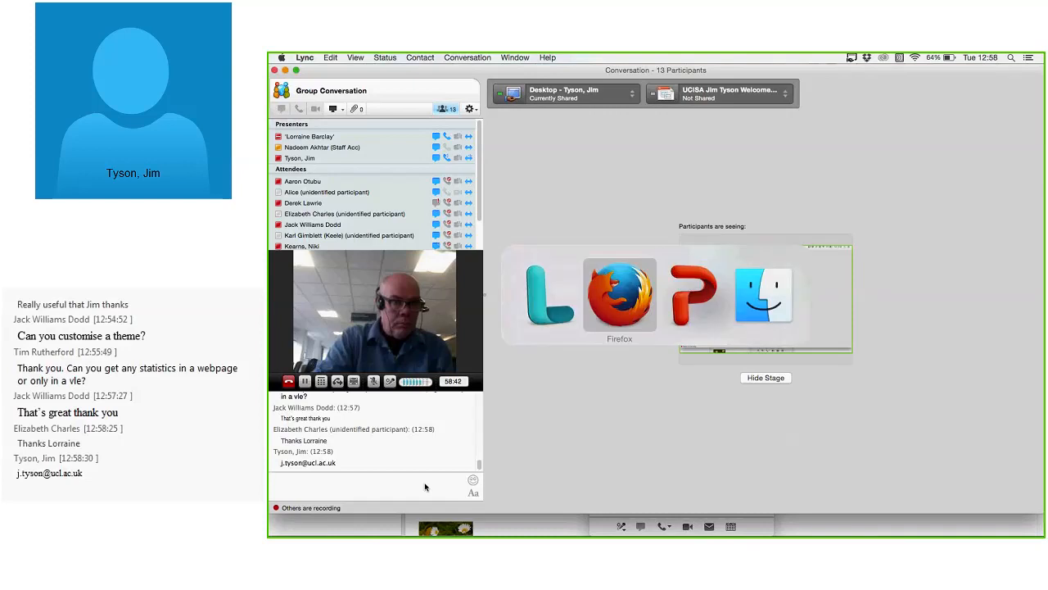
key("super+Tab")
key("Right")
key("Right")
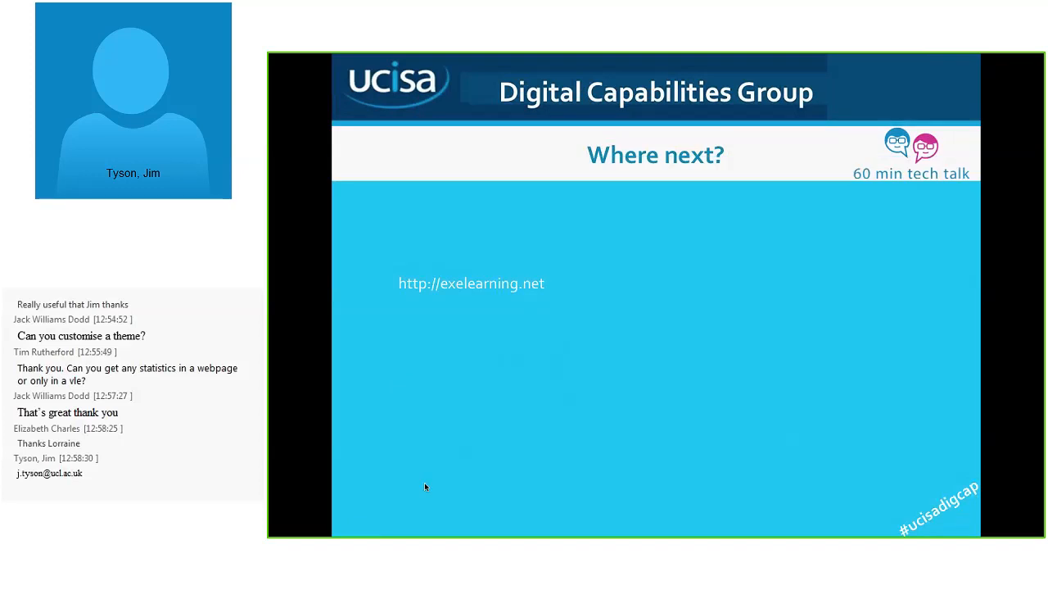
key("super+Tab")
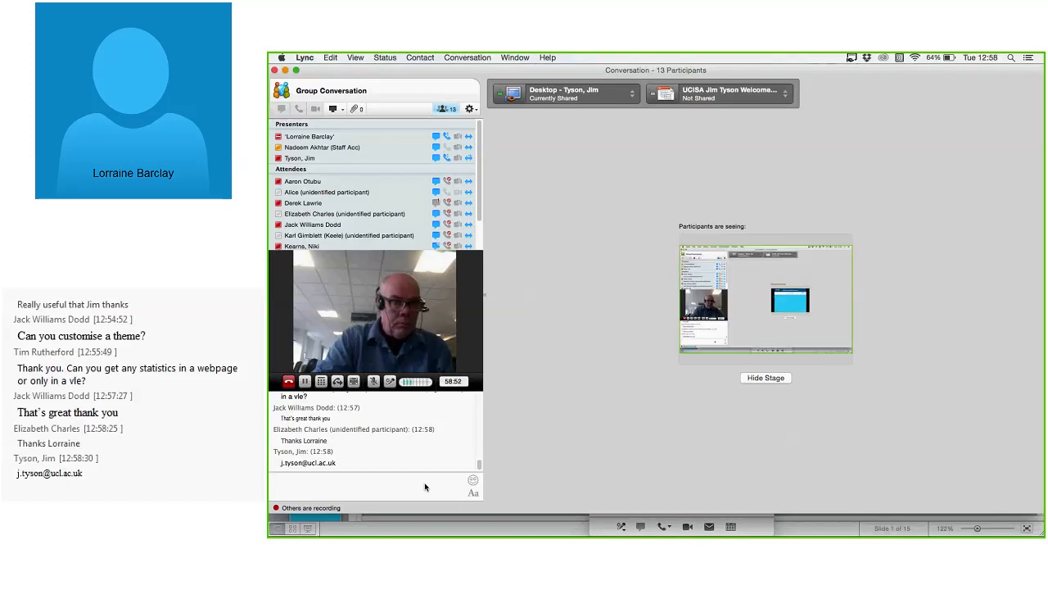
key("super+Tab")
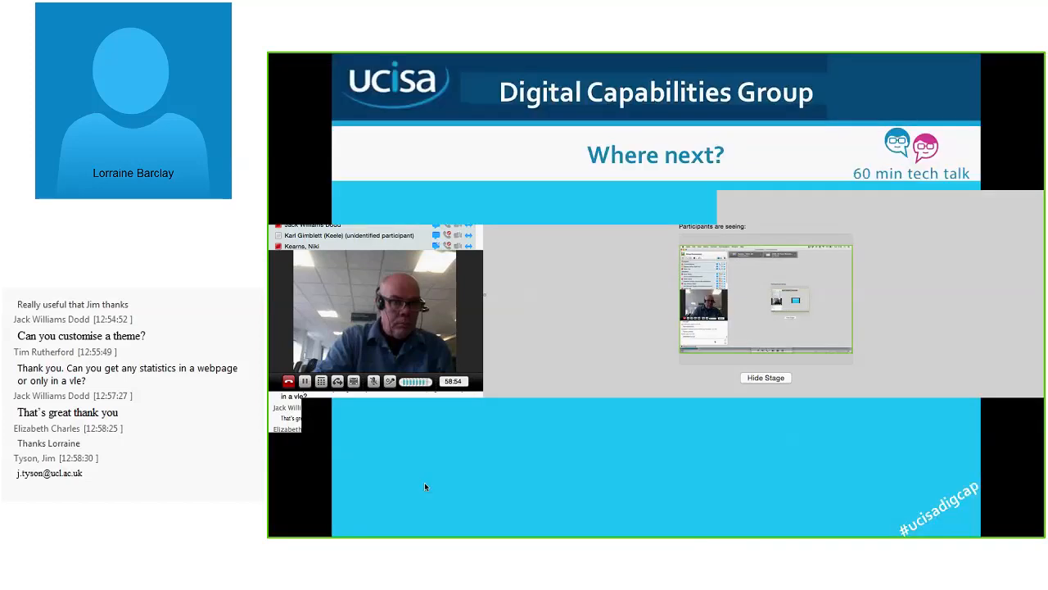